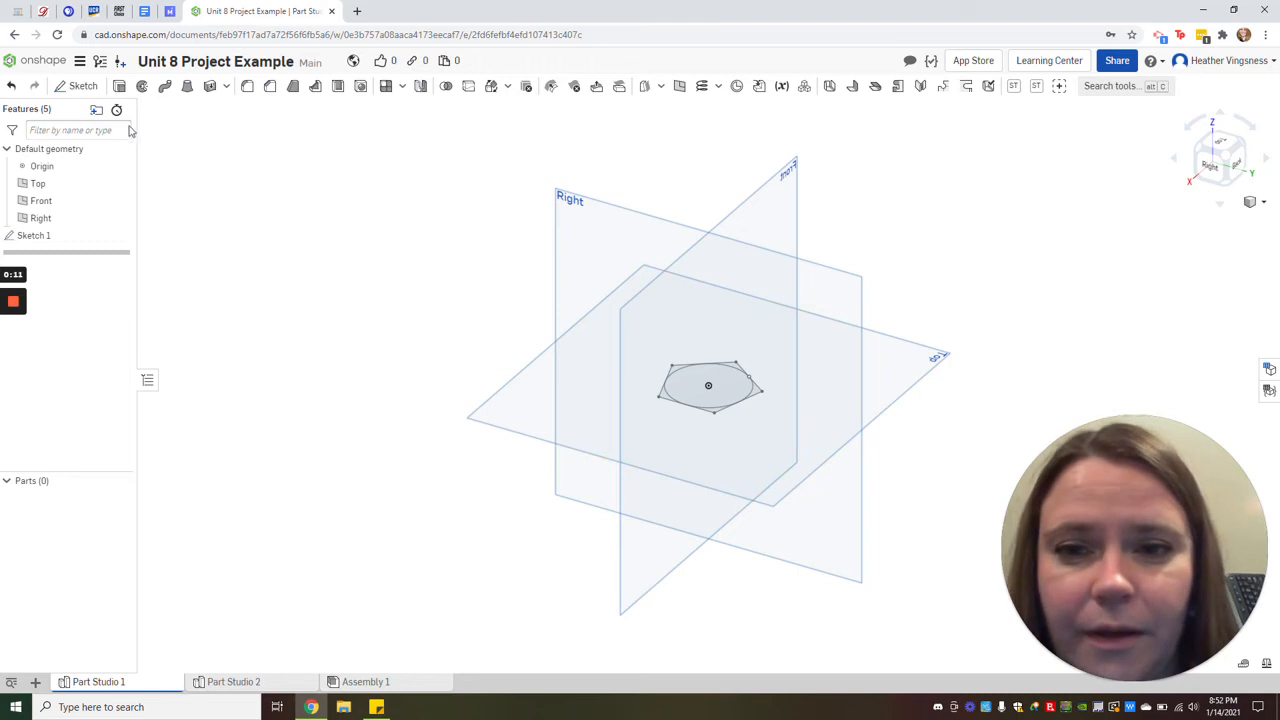
- Extrude the pentagon sketch as a new solid, symmetric about its plane, with a depth of 0.5 in
left_click(119, 86)
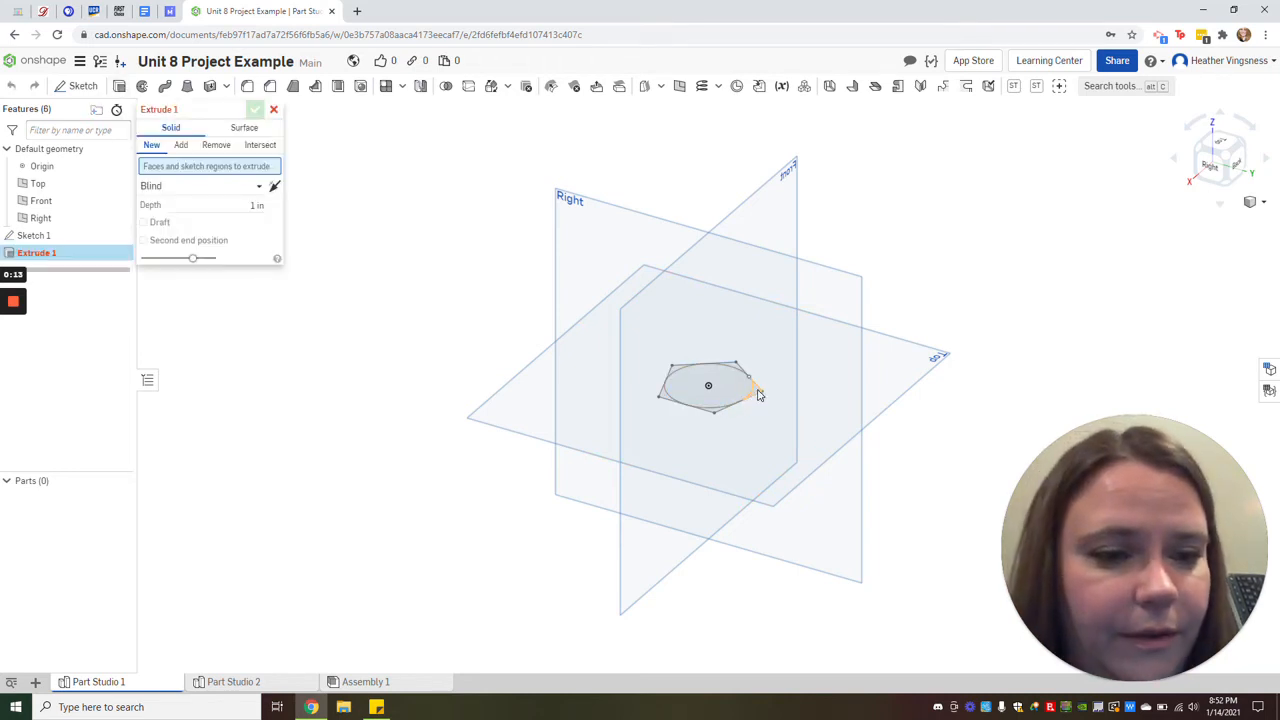
left_click(62, 236)
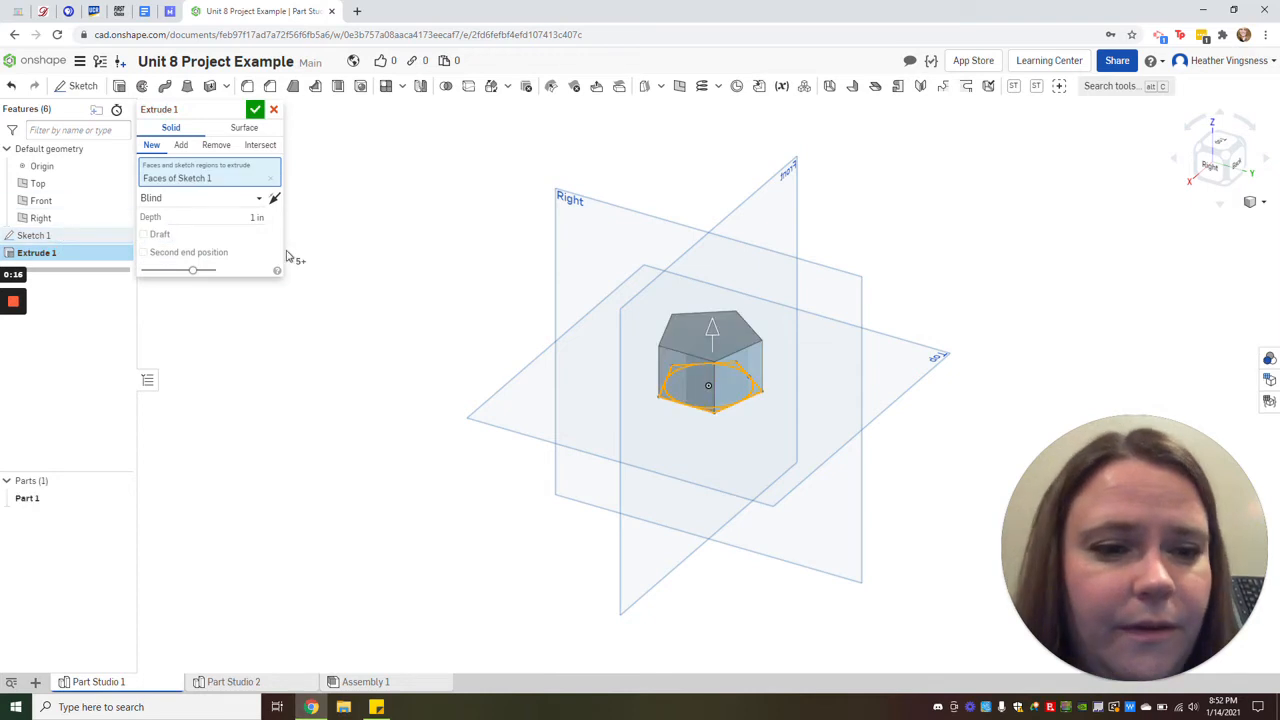
left_click(209, 199)
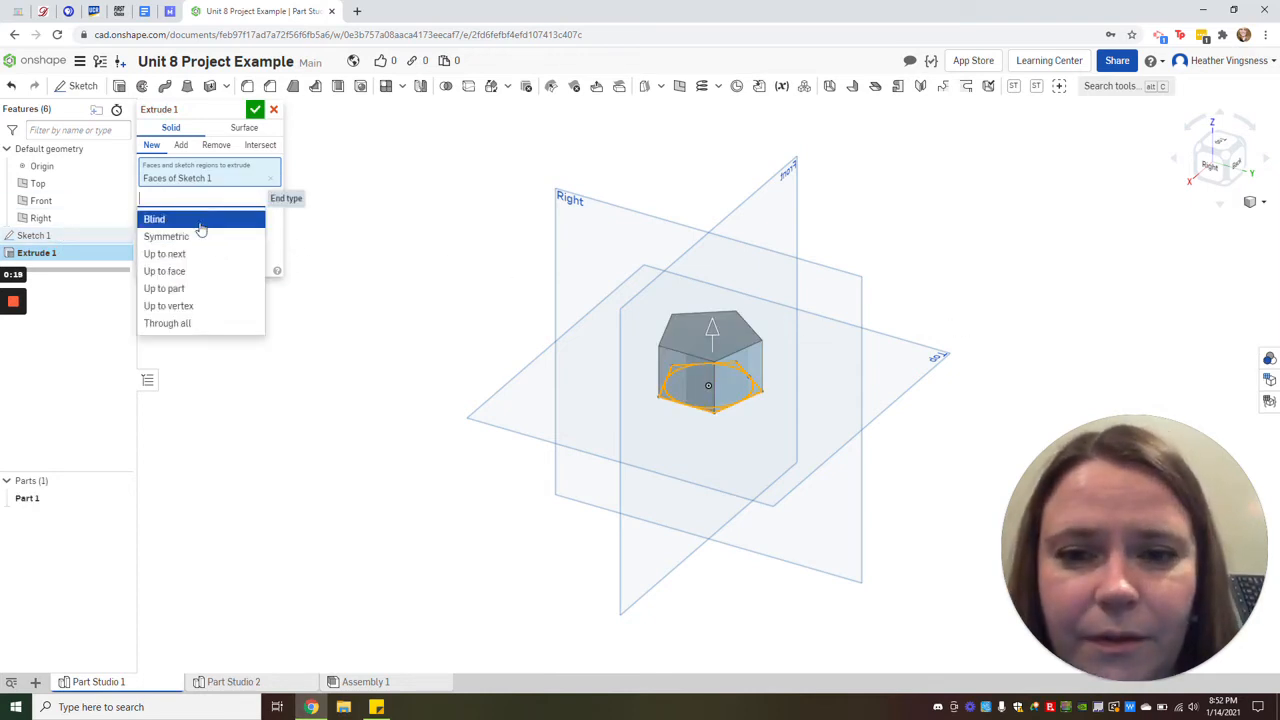
left_click(196, 235)
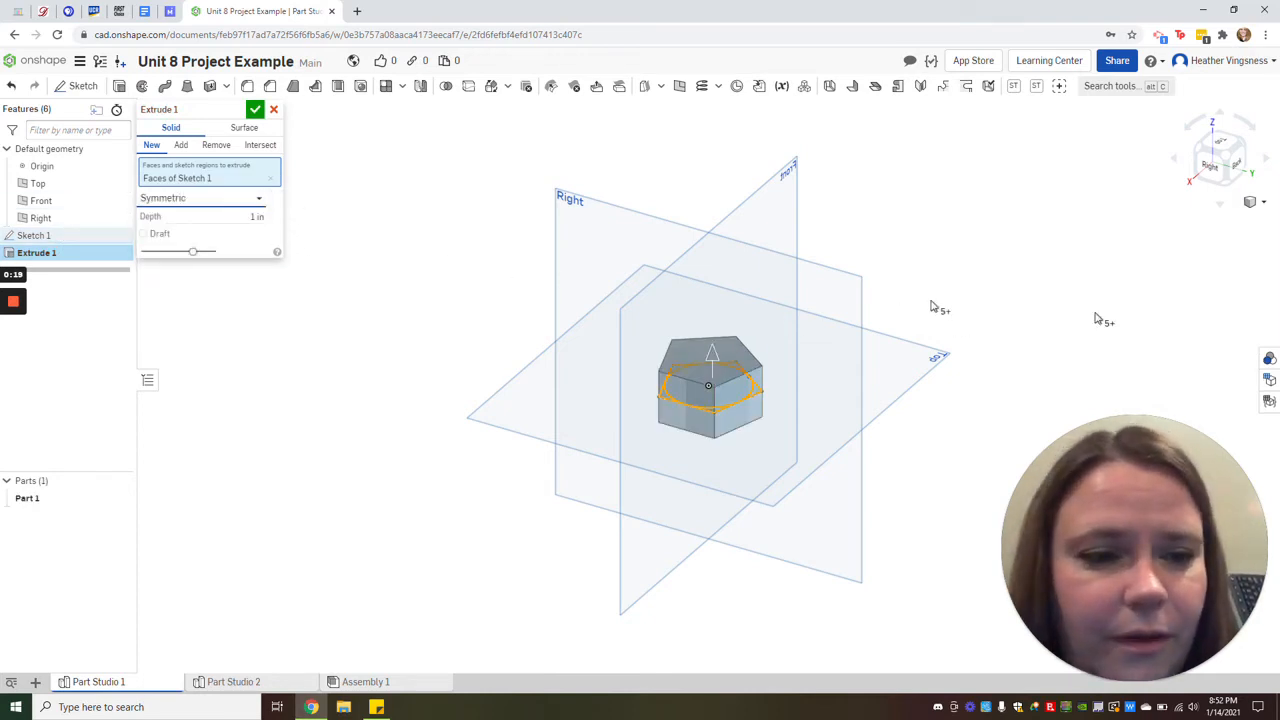
left_click(1206, 168)
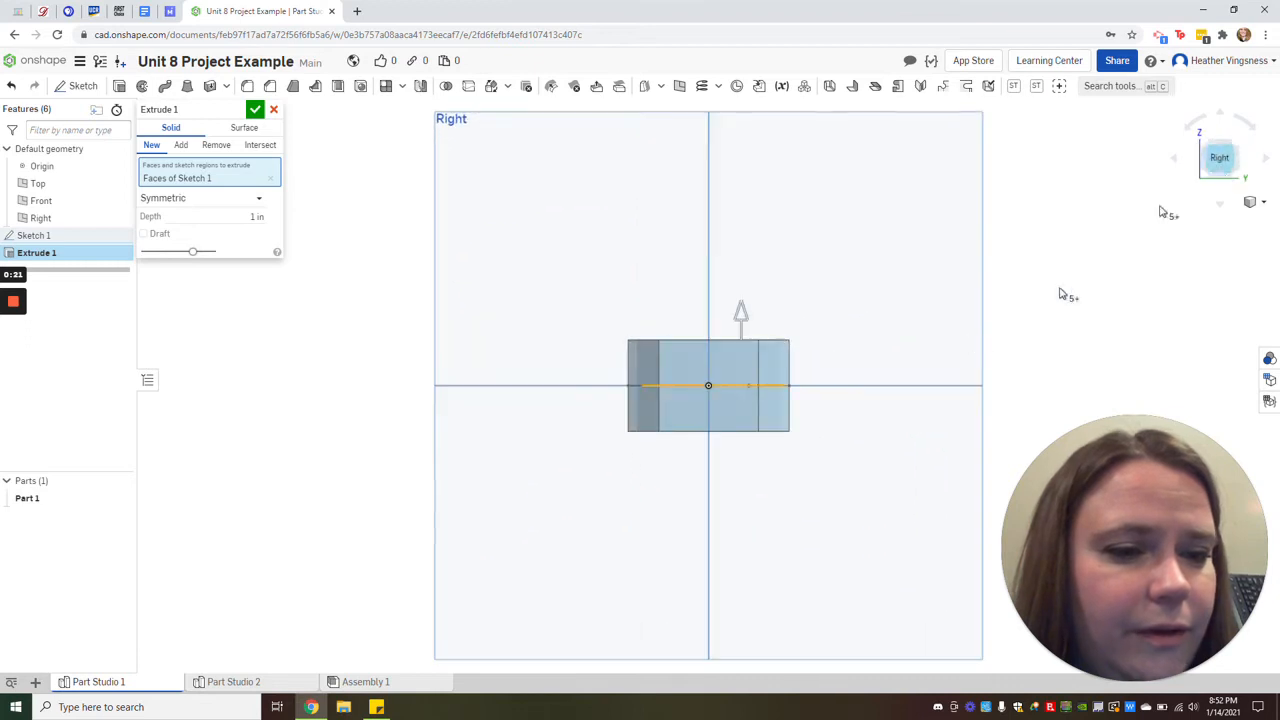
left_click(1203, 142)
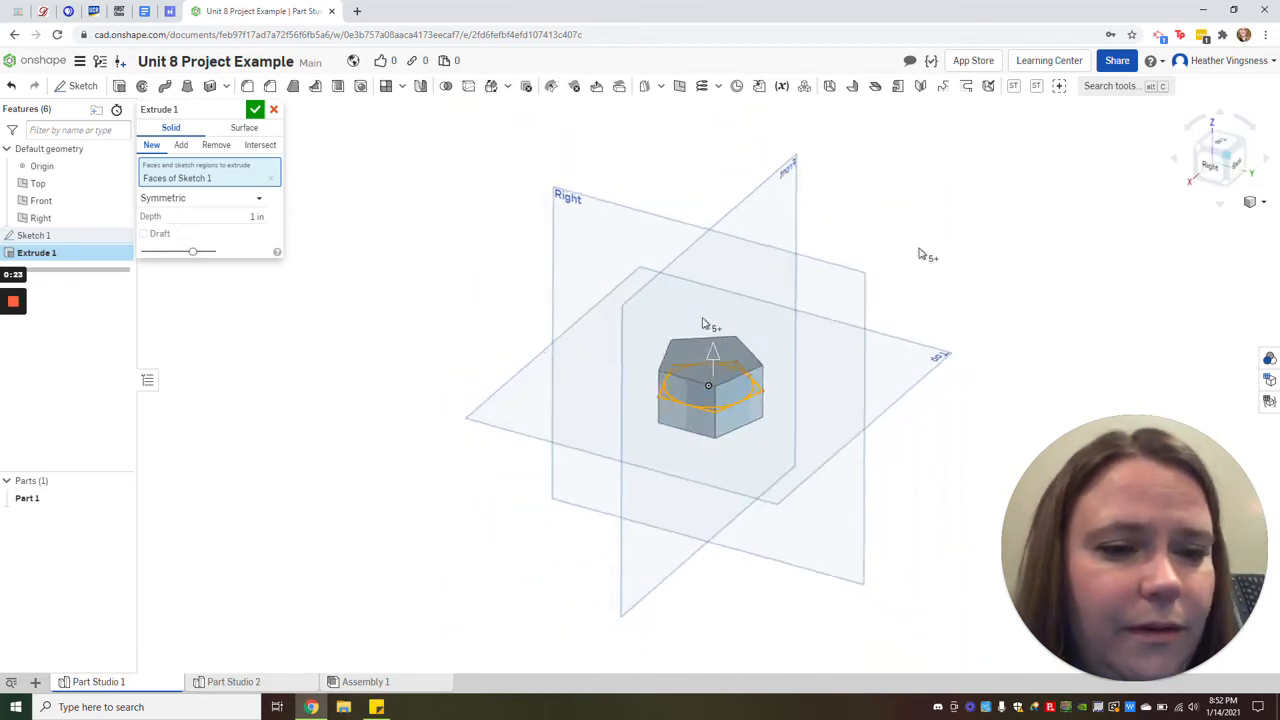
left_click(256, 216)
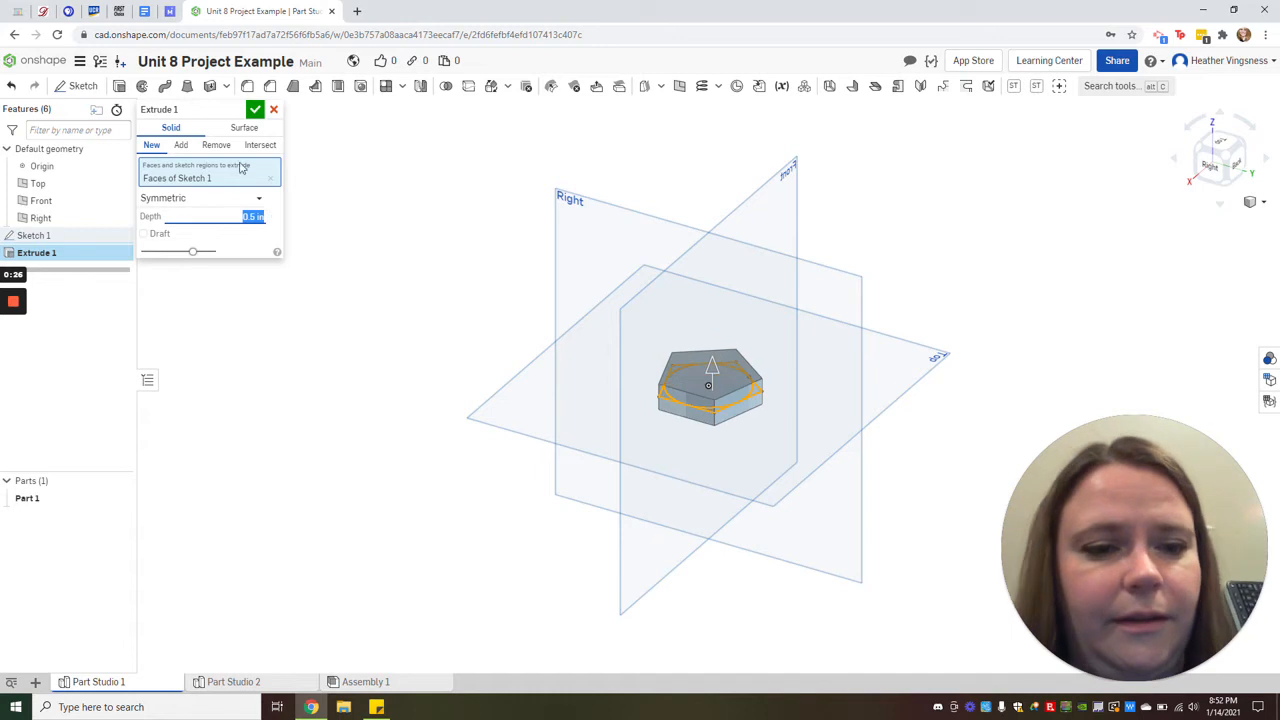
left_click(255, 110)
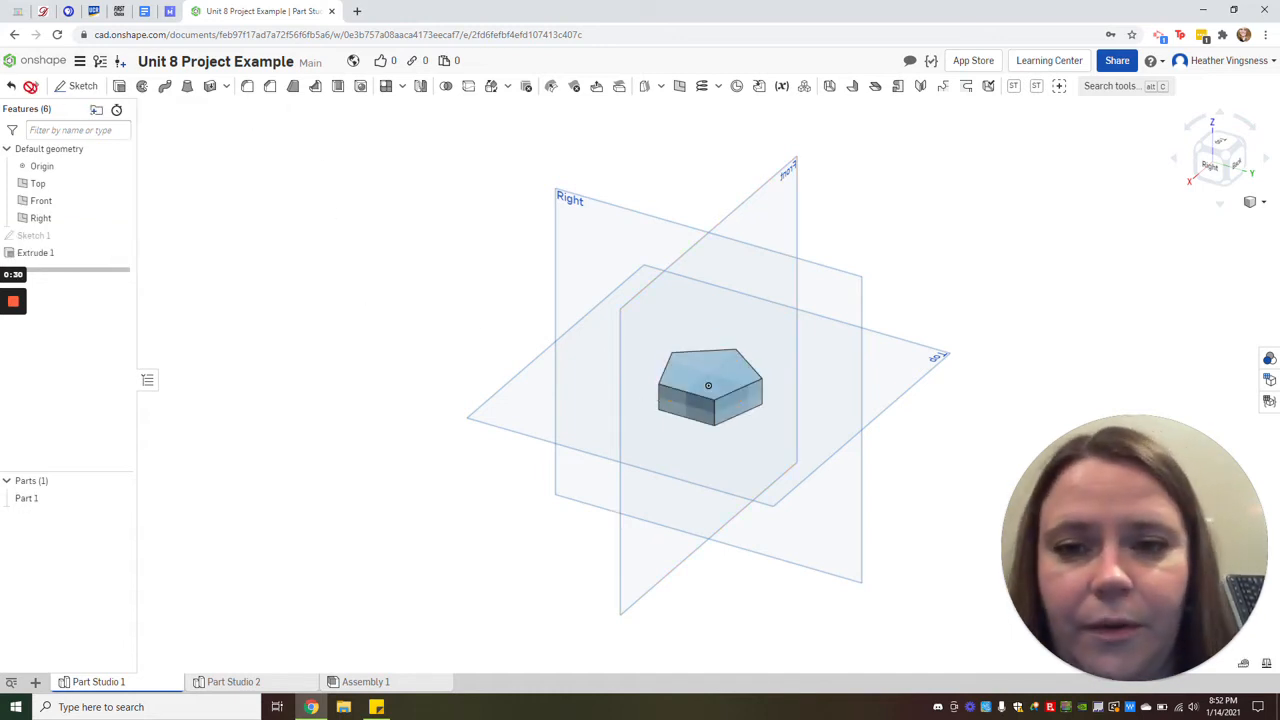
- Project the edges of one pentagon side face into a sketch on that face and extrude the profile 1 in outward, joined to the part
left_click(77, 86)
left_click(678, 401)
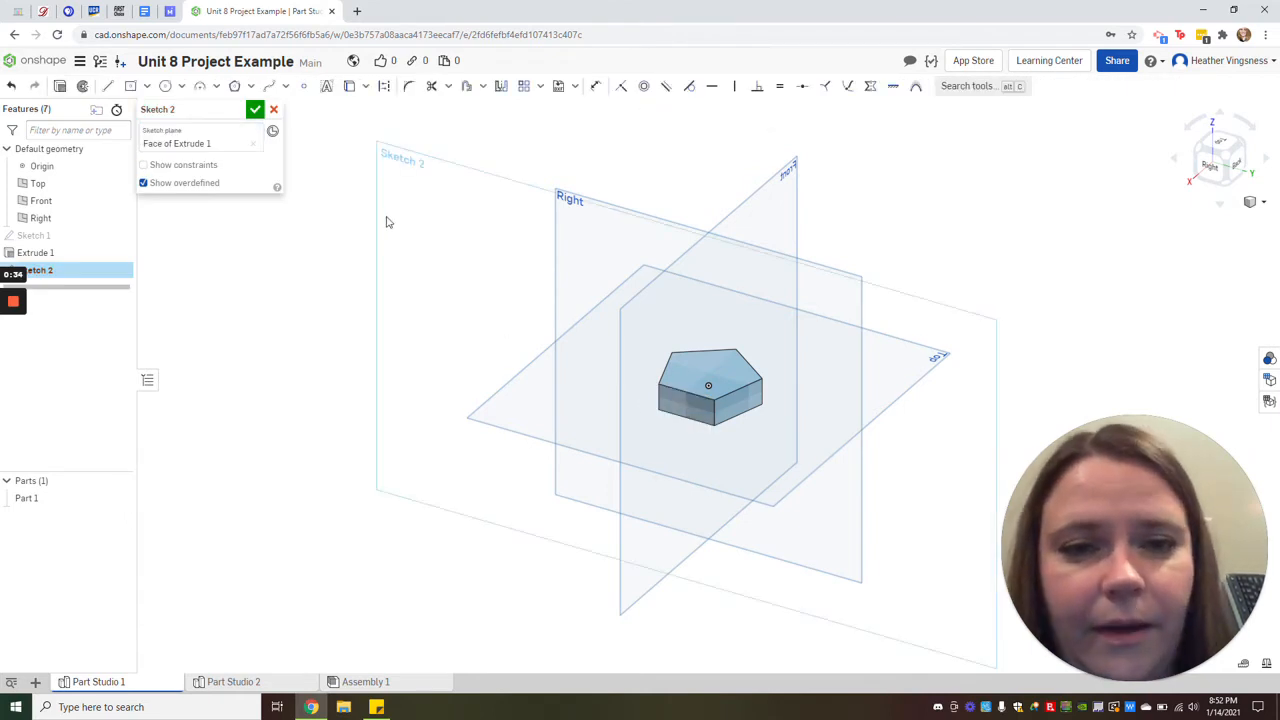
left_click(349, 86)
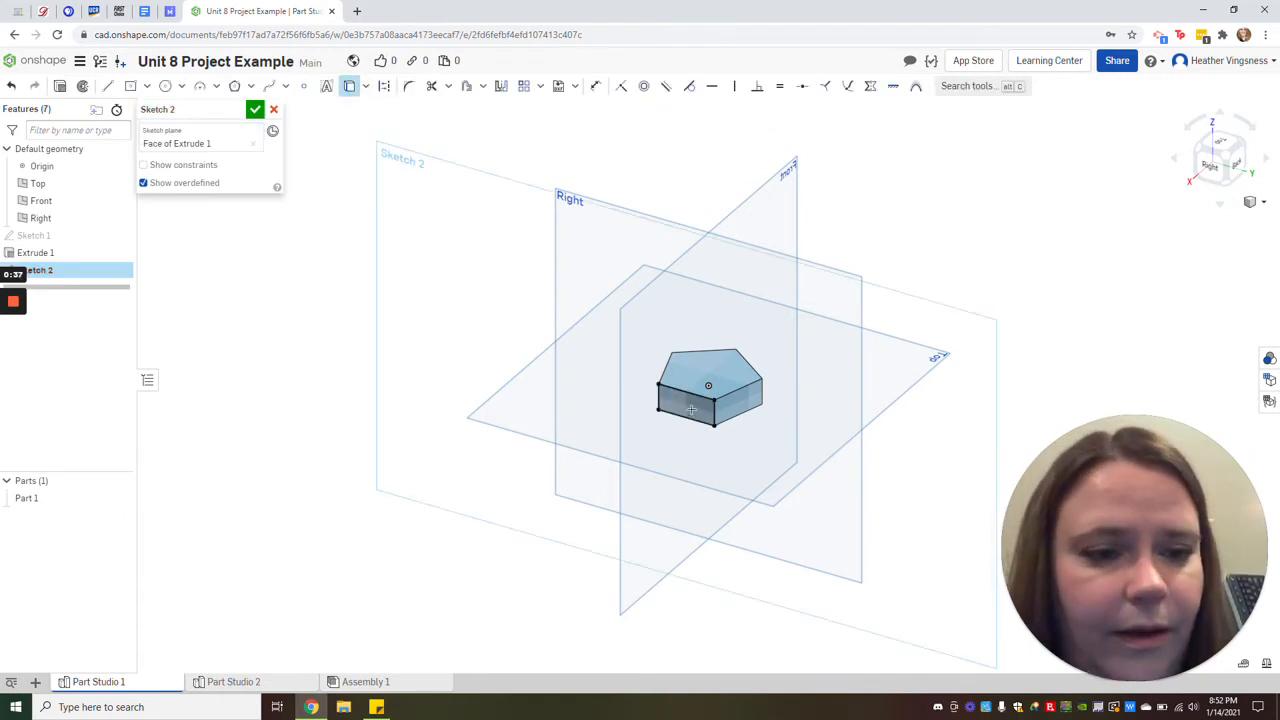
left_click(61, 88)
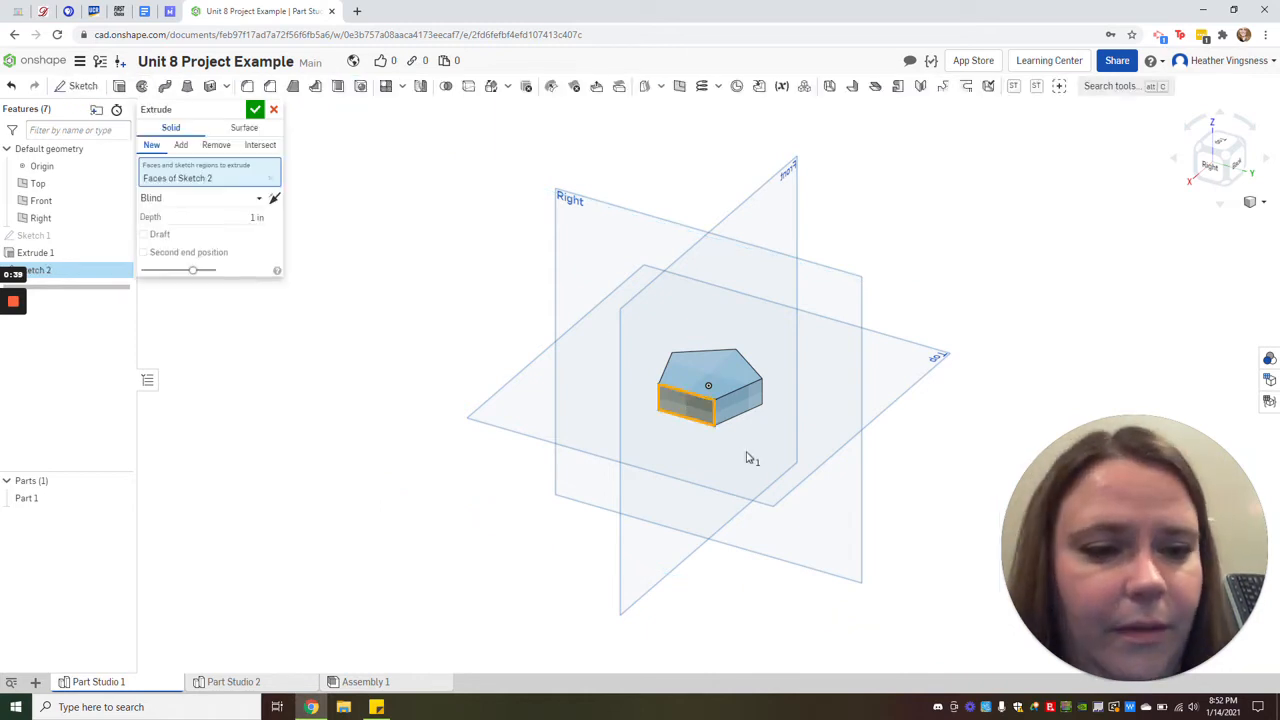
left_click(255, 112)
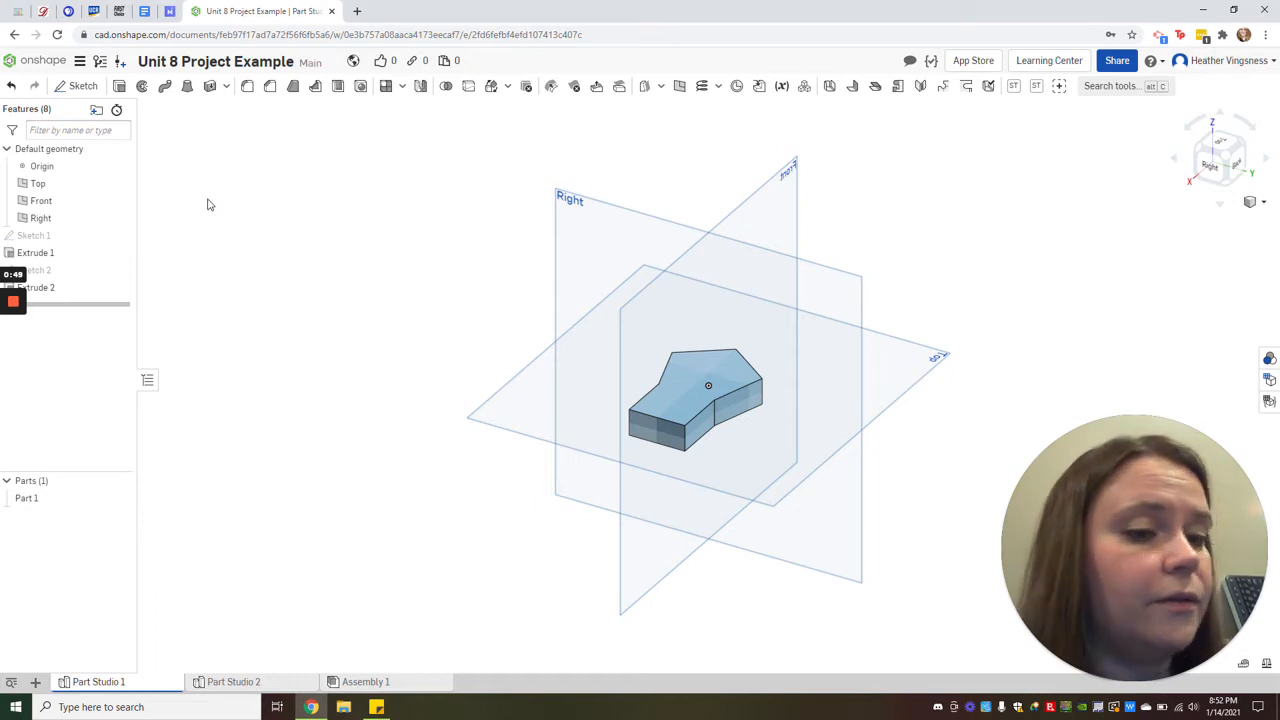
- Shell the part with a 2 mm wall thickness, removing the end face of the rectangular extension
left_click(338, 87)
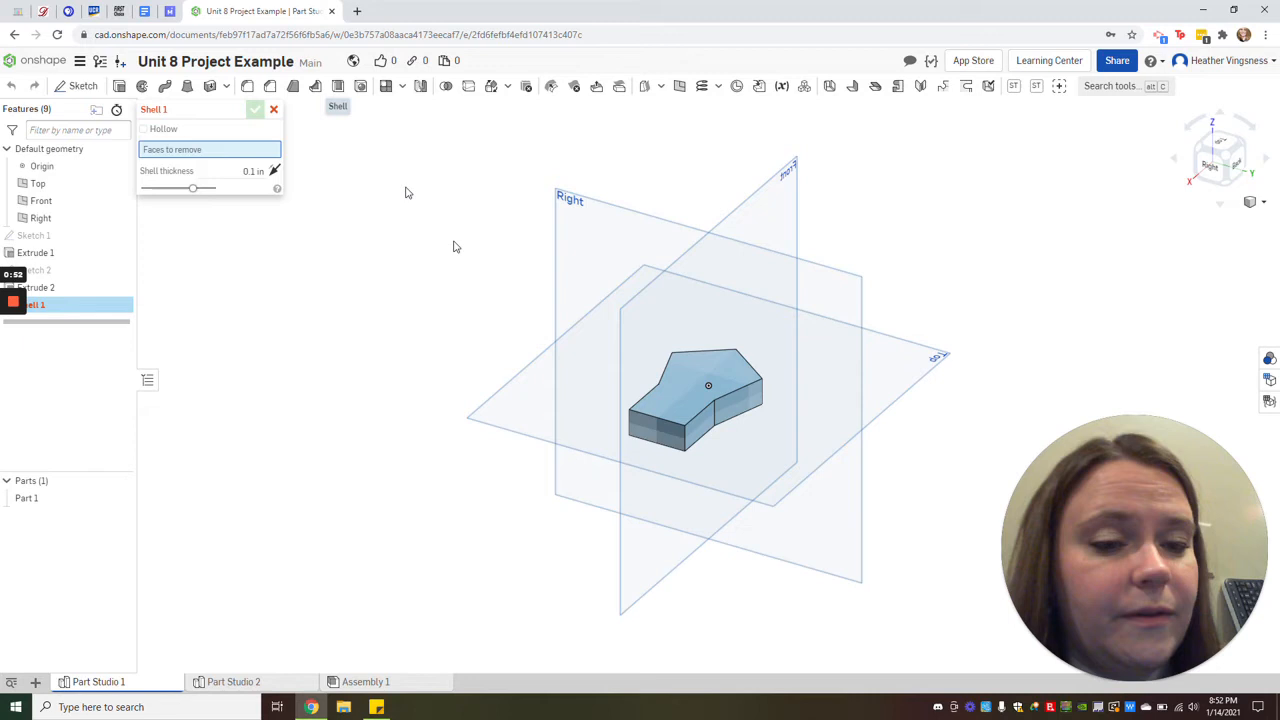
left_click(632, 408)
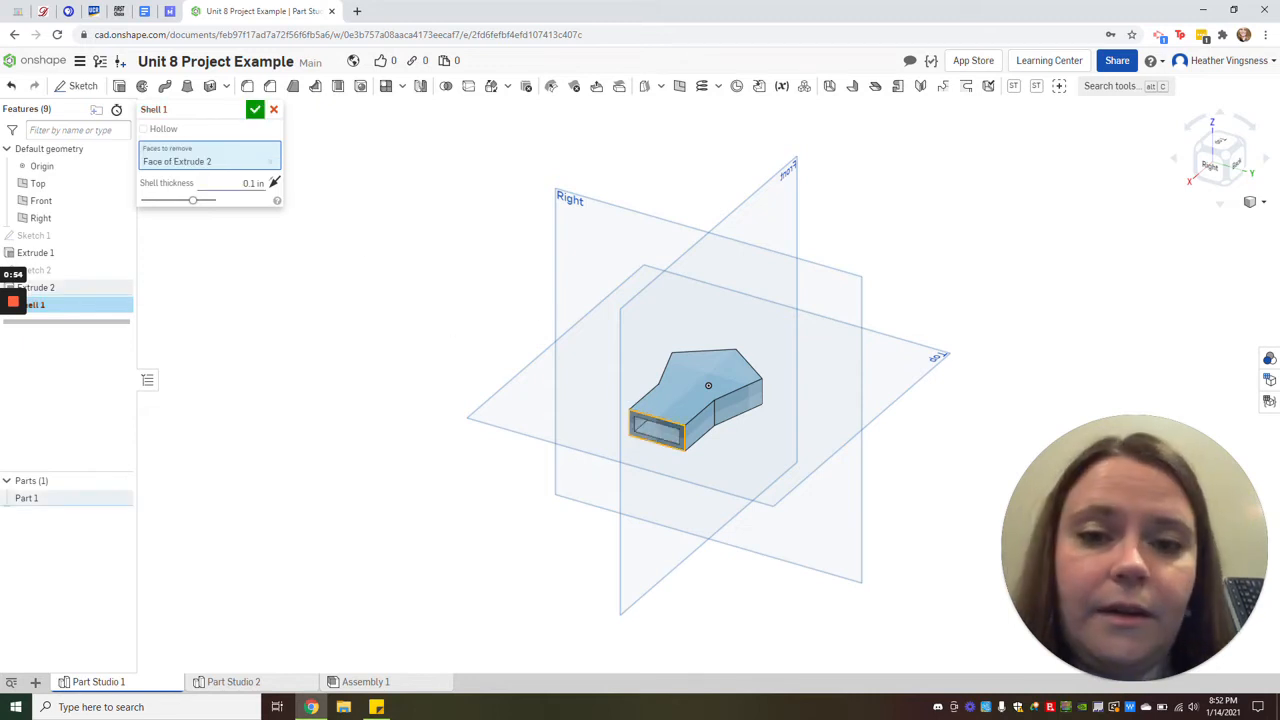
left_click(253, 183)
type("2mm")
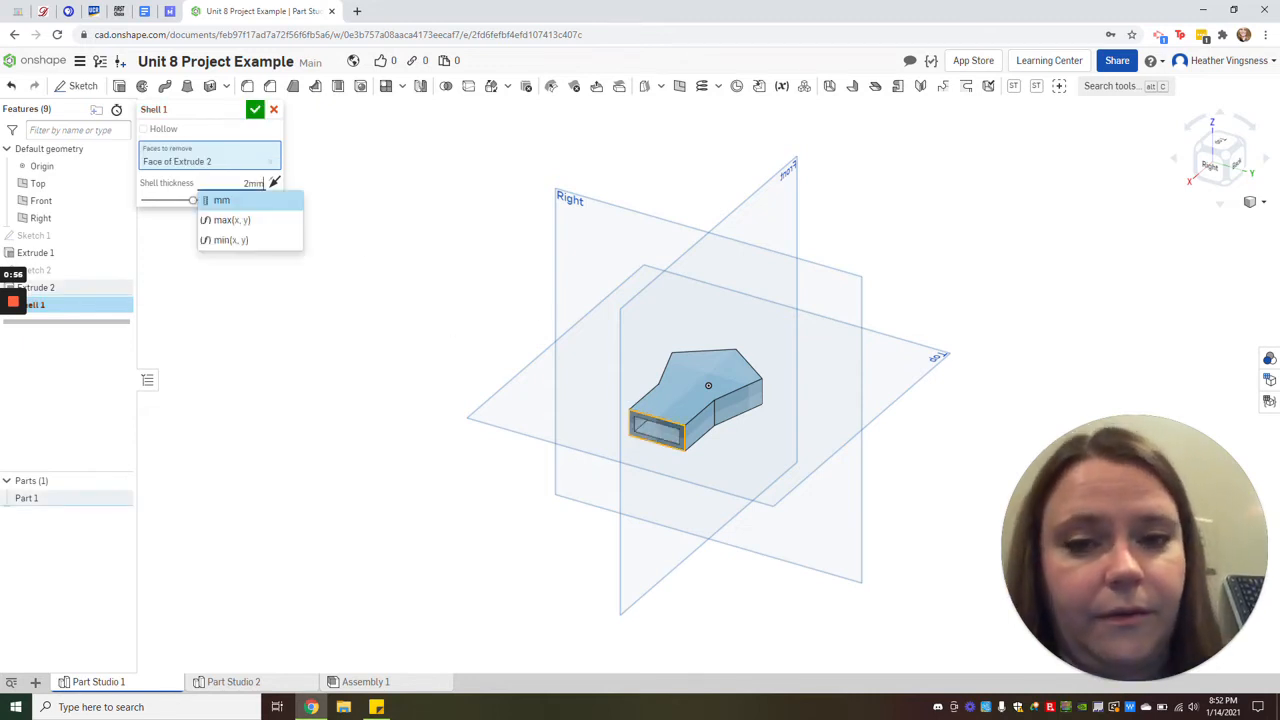
key("Return")
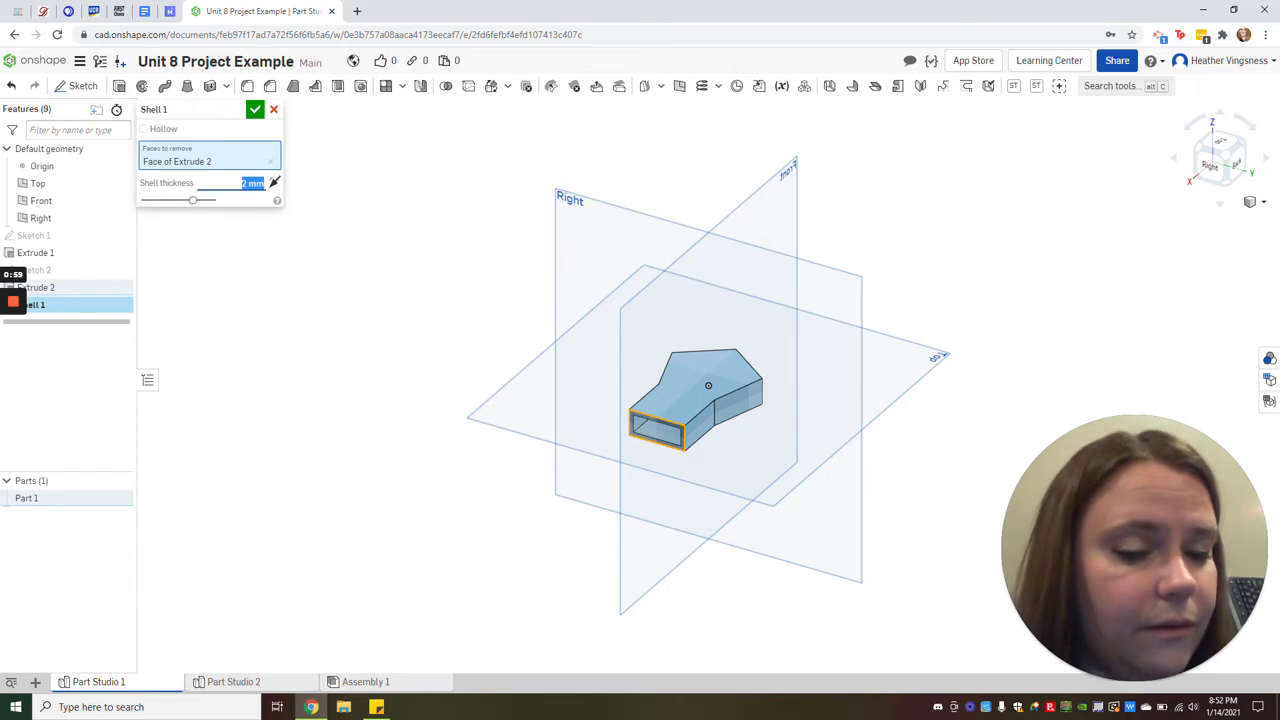
left_click(255, 111)
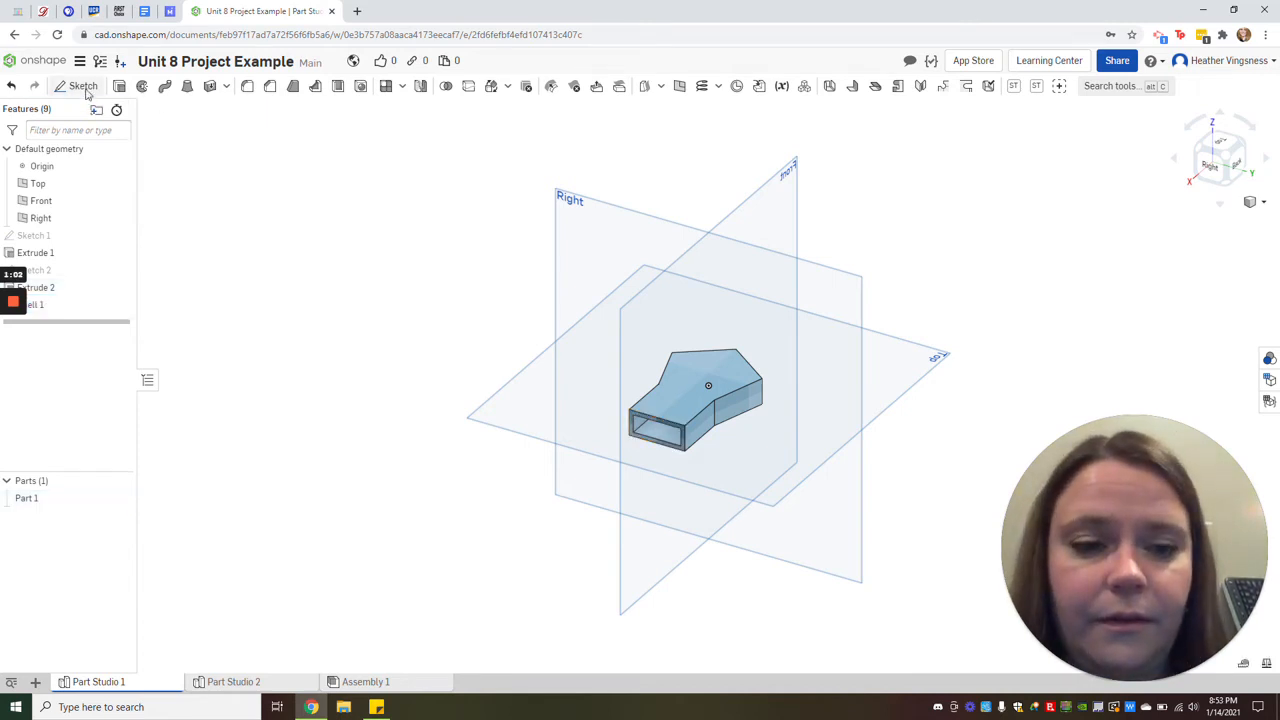
- Sketch a small upright center-point rectangle, about 0.22 in wide, on the part's top face near the open end
left_click(76, 86)
left_click(670, 412)
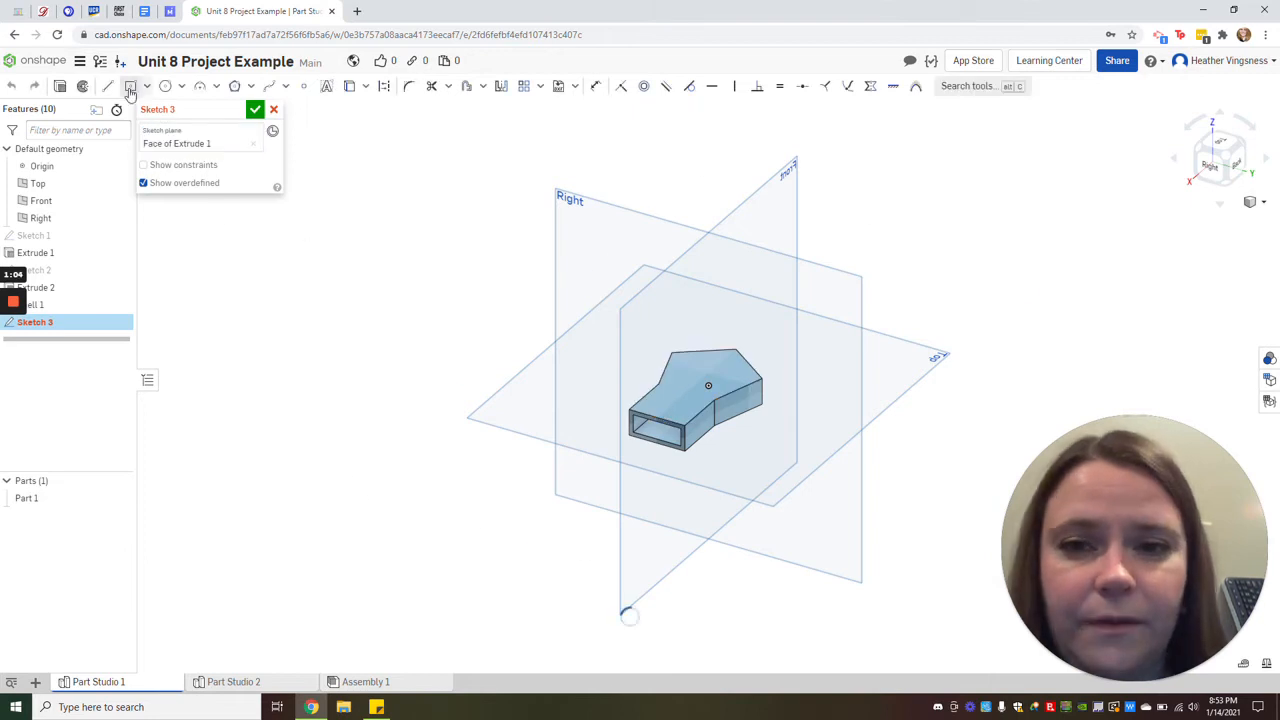
left_click(1224, 141)
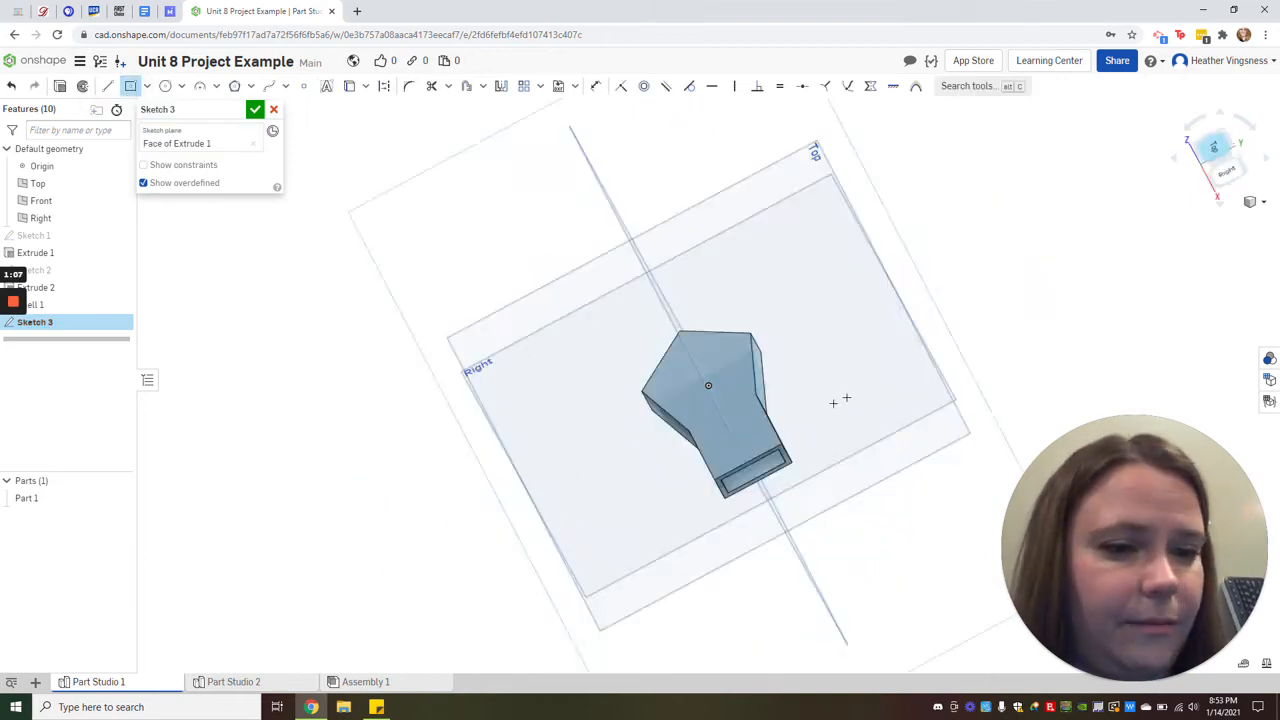
left_click(816, 385)
left_click(804, 366)
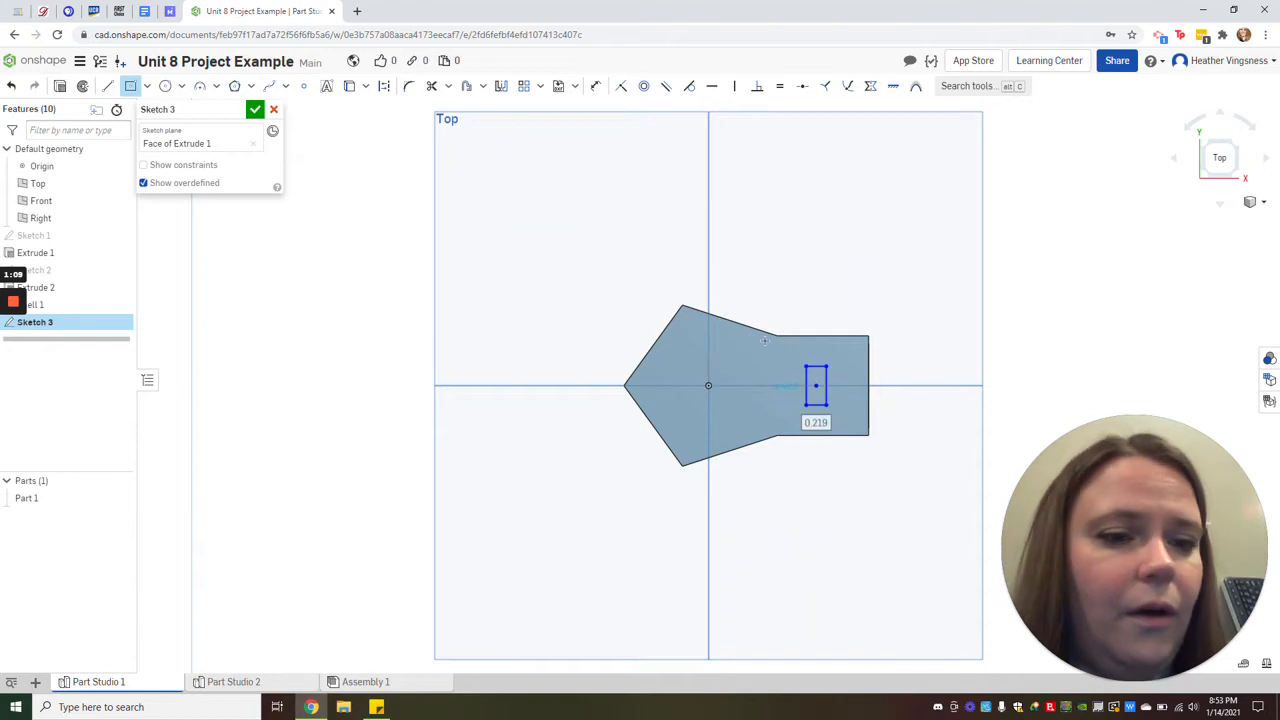
left_click(255, 109)
- Set up an extrusion of the small rectangle with the Up to next end type, reversed to run down into the part
left_click(119, 87)
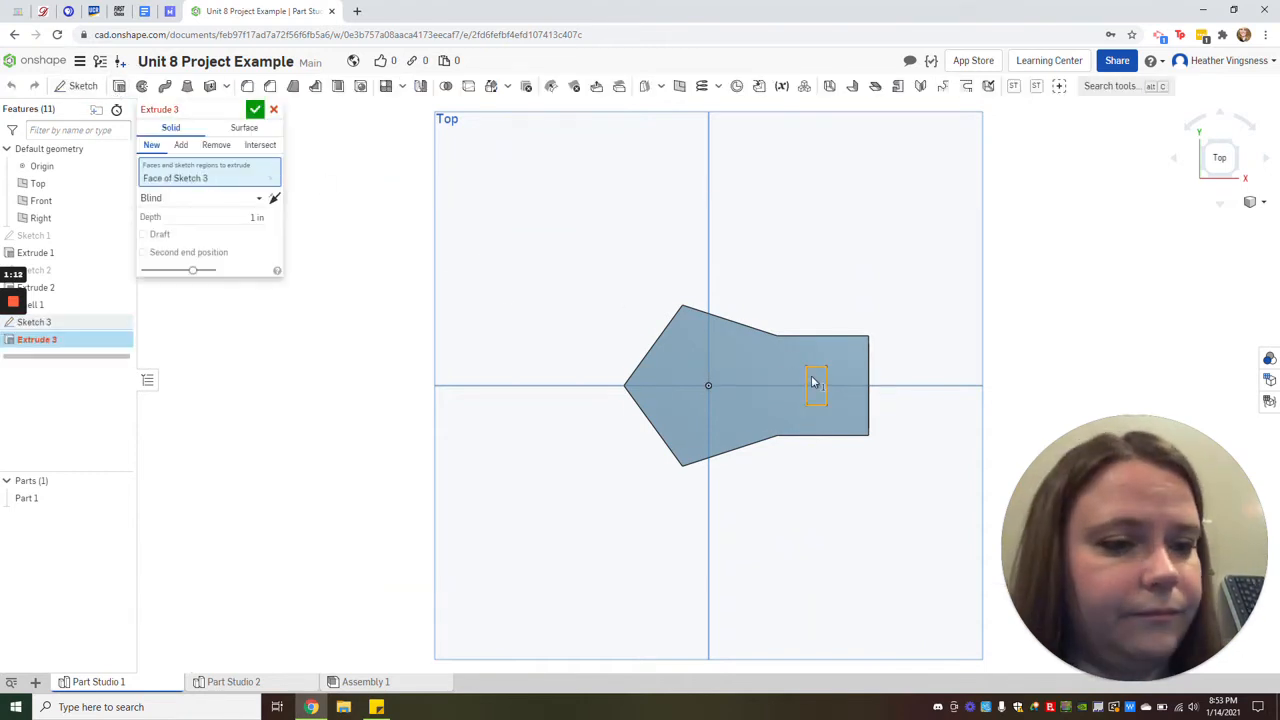
left_click(230, 203)
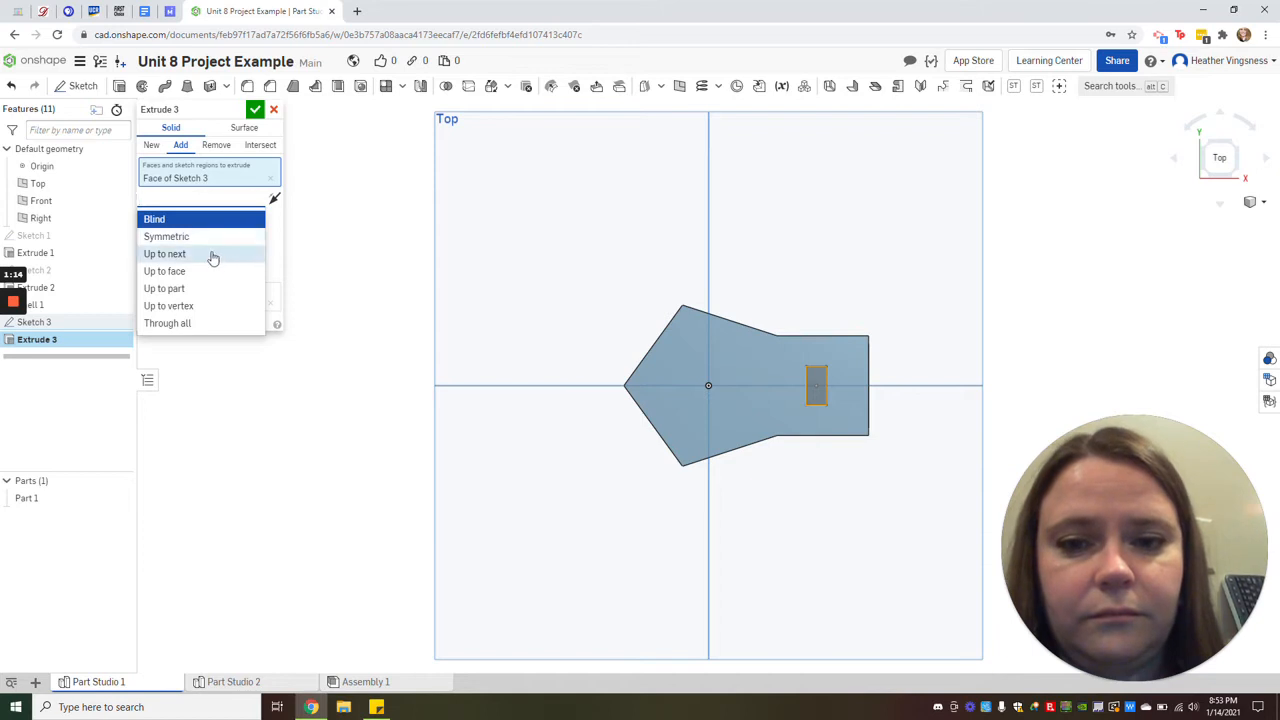
left_click(200, 251)
left_click(1230, 172)
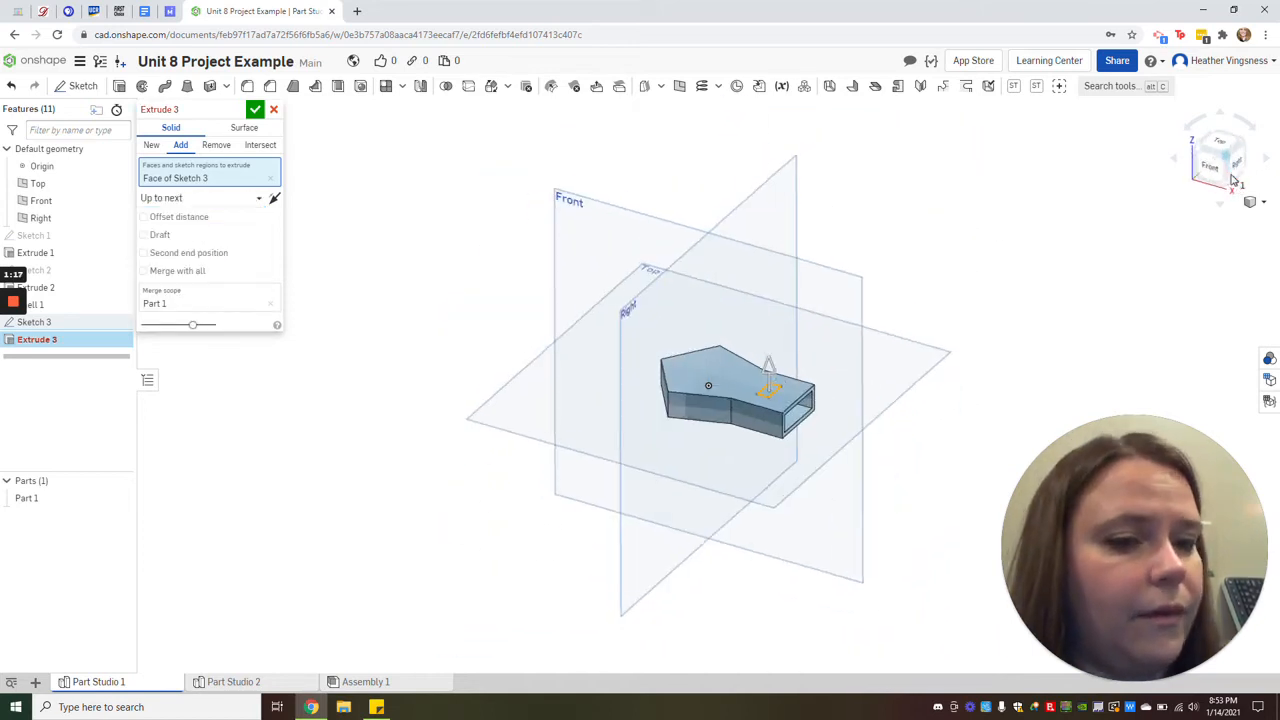
left_click(273, 199)
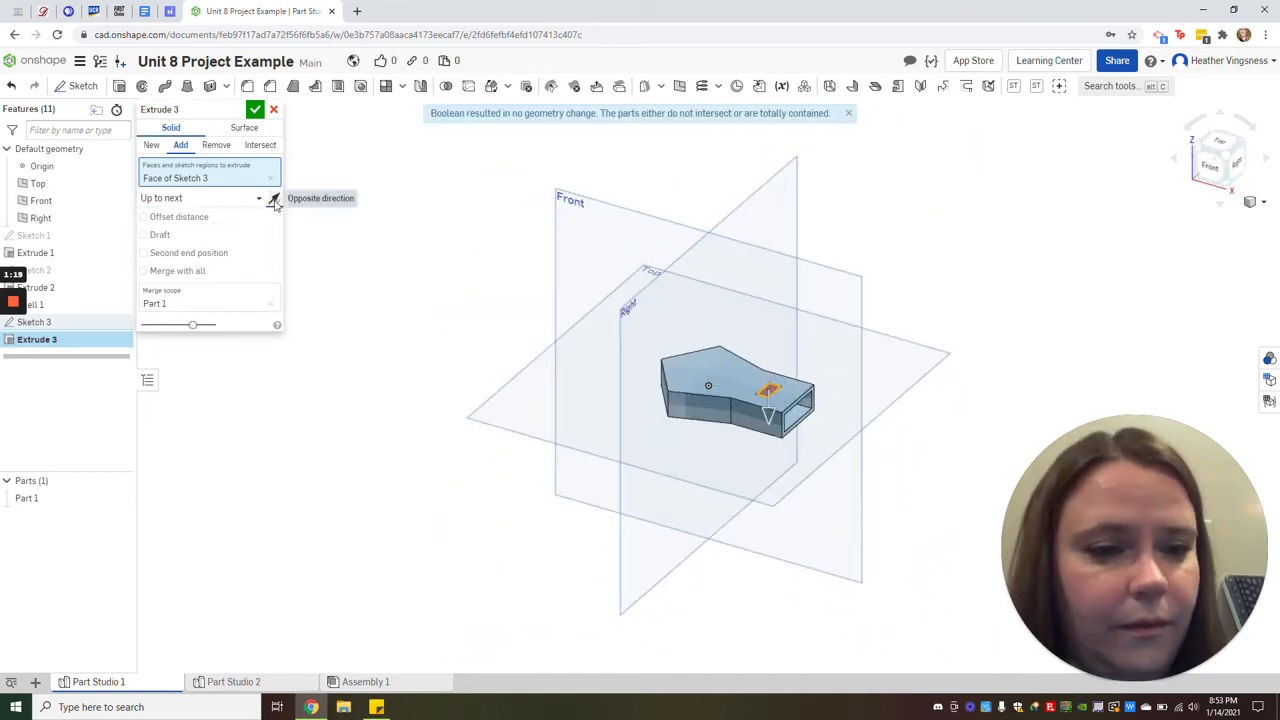
- Change the rectangle's extrusion to Blind with a depth of 2 mm and cut the slot through the top wall
left_click(224, 202)
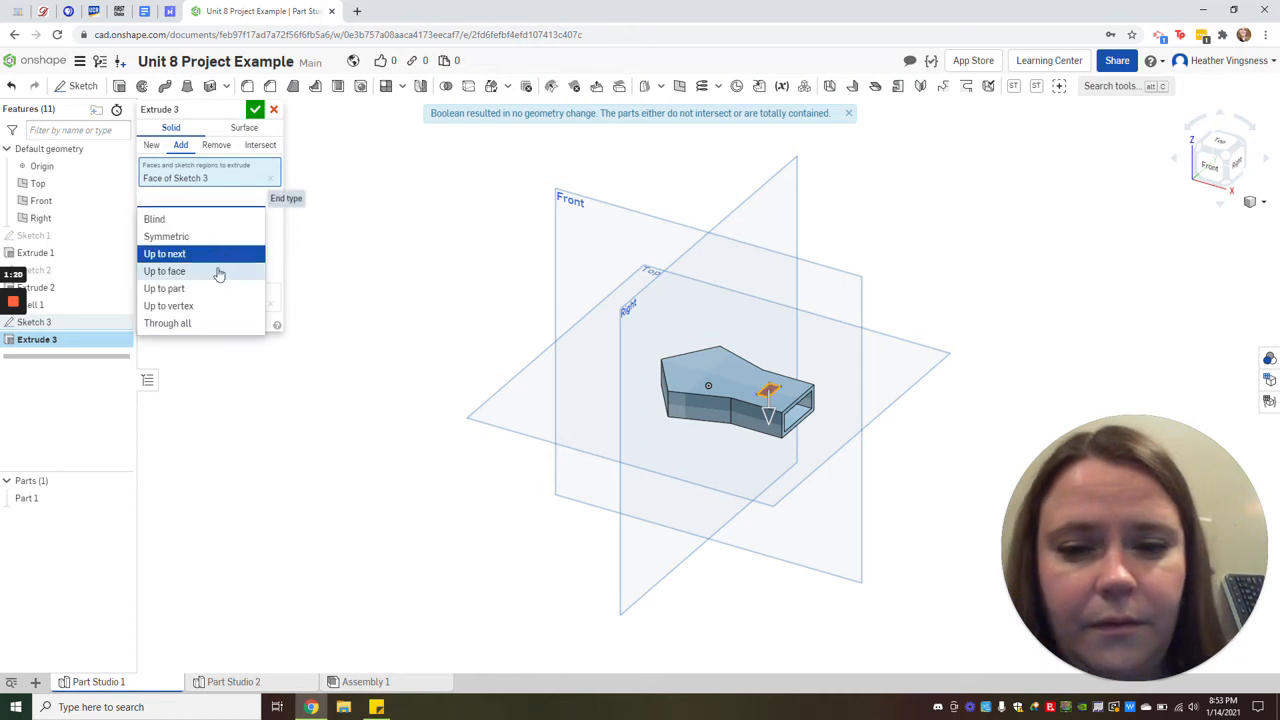
left_click(217, 272)
left_click(200, 198)
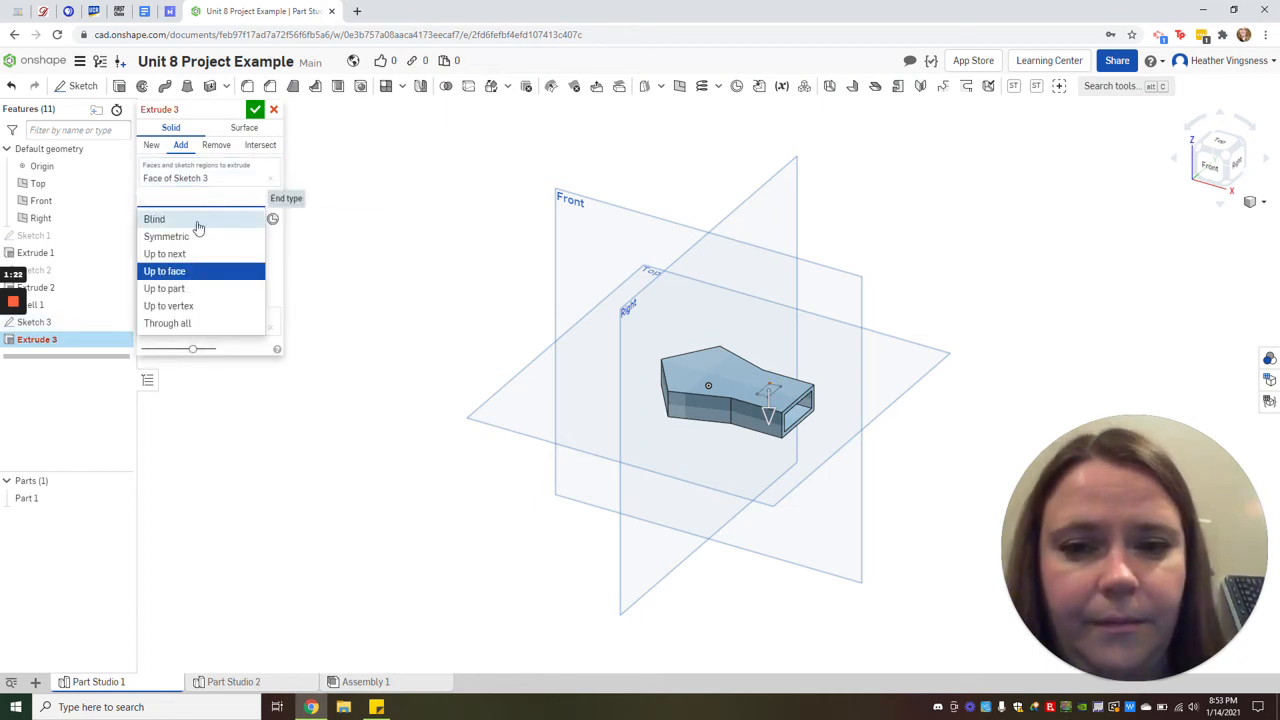
left_click(160, 217)
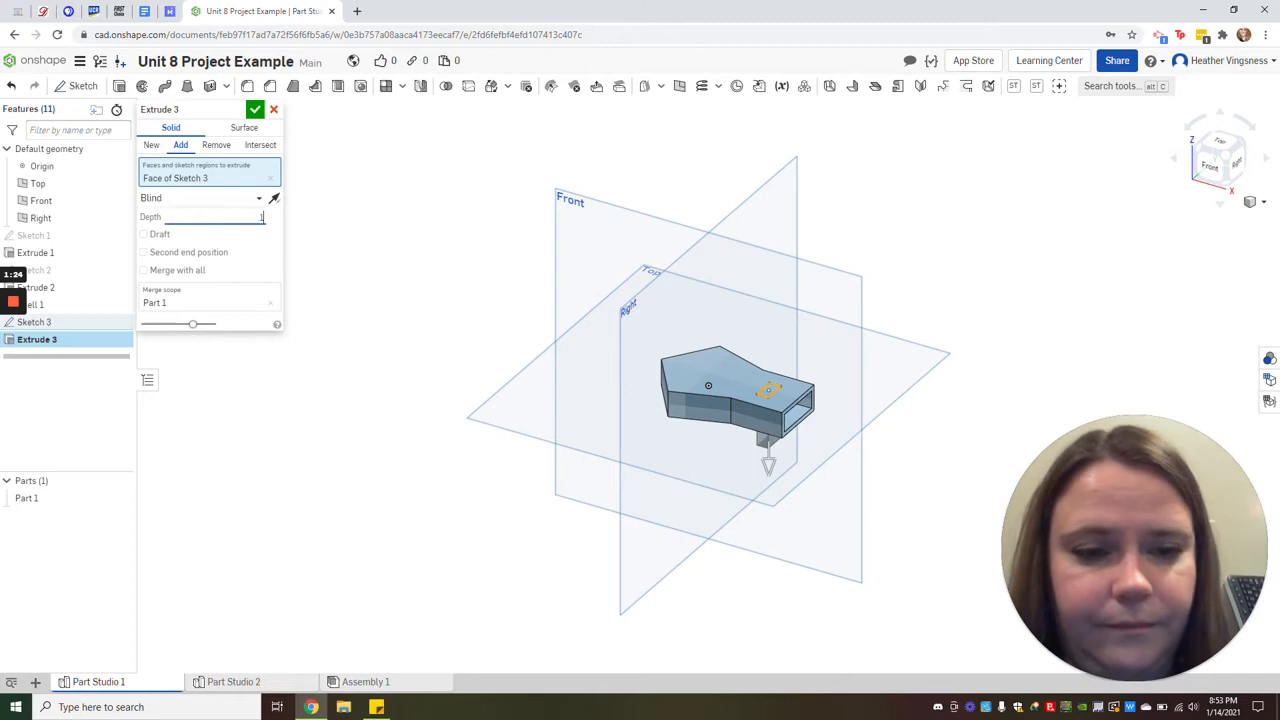
type("2")
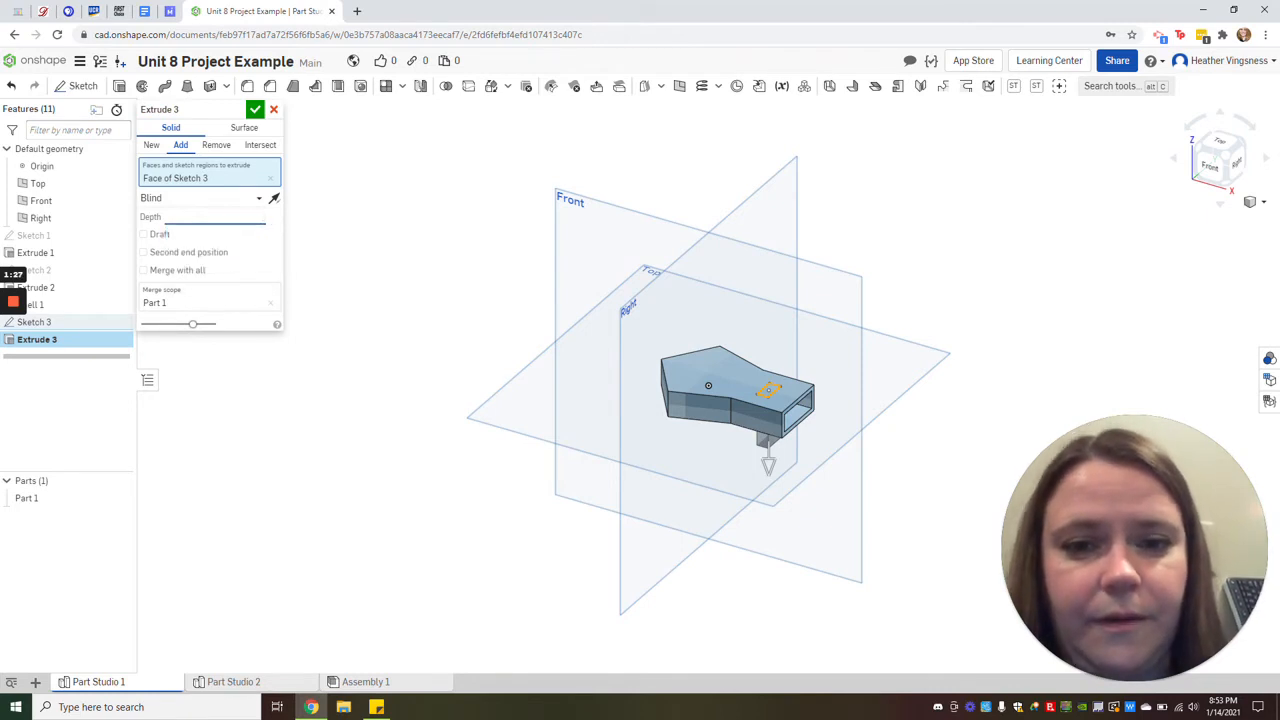
key("Return")
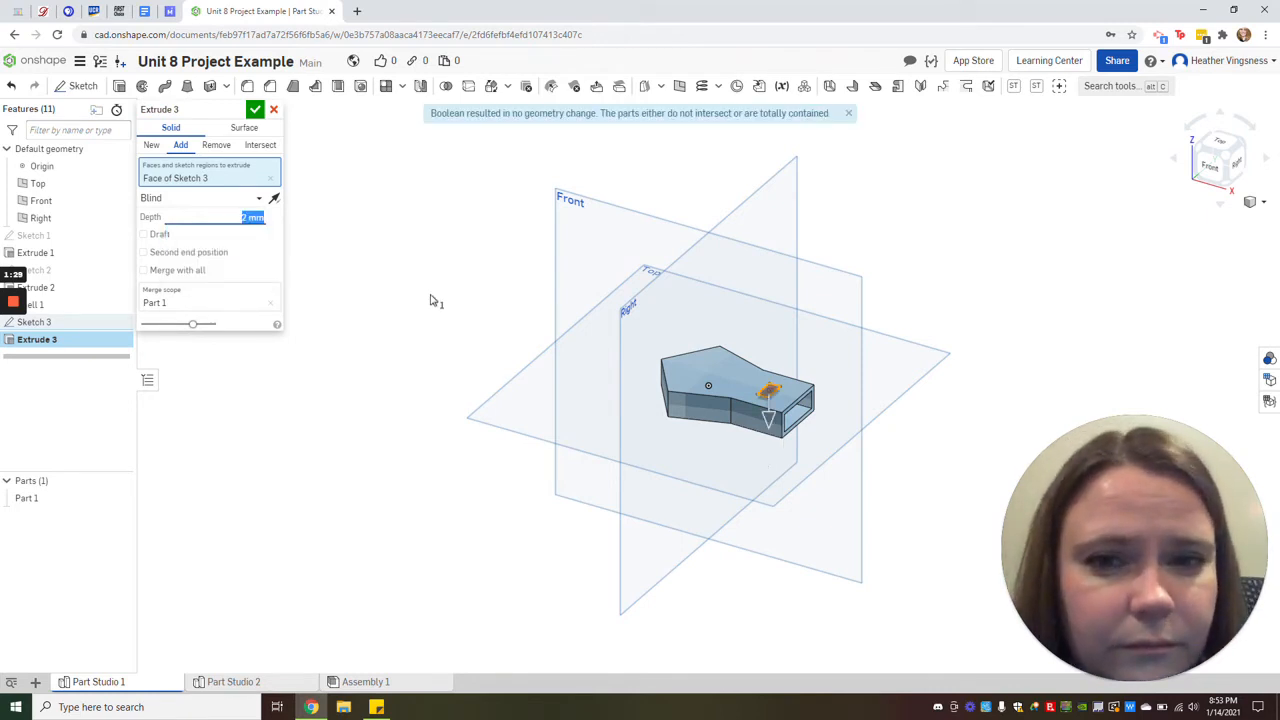
left_click(255, 110)
- Split the hollow case into upper and lower halves along the Top plane
scroll(848, 405, "up", 5)
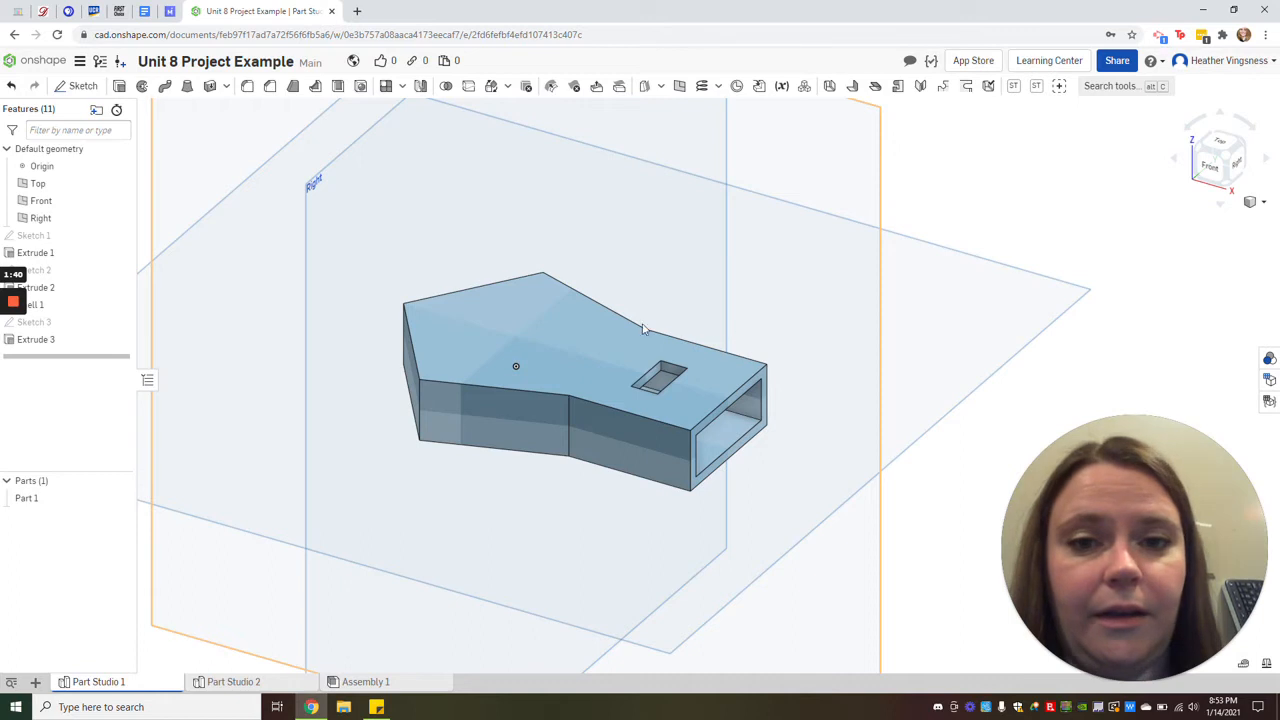
left_click(469, 87)
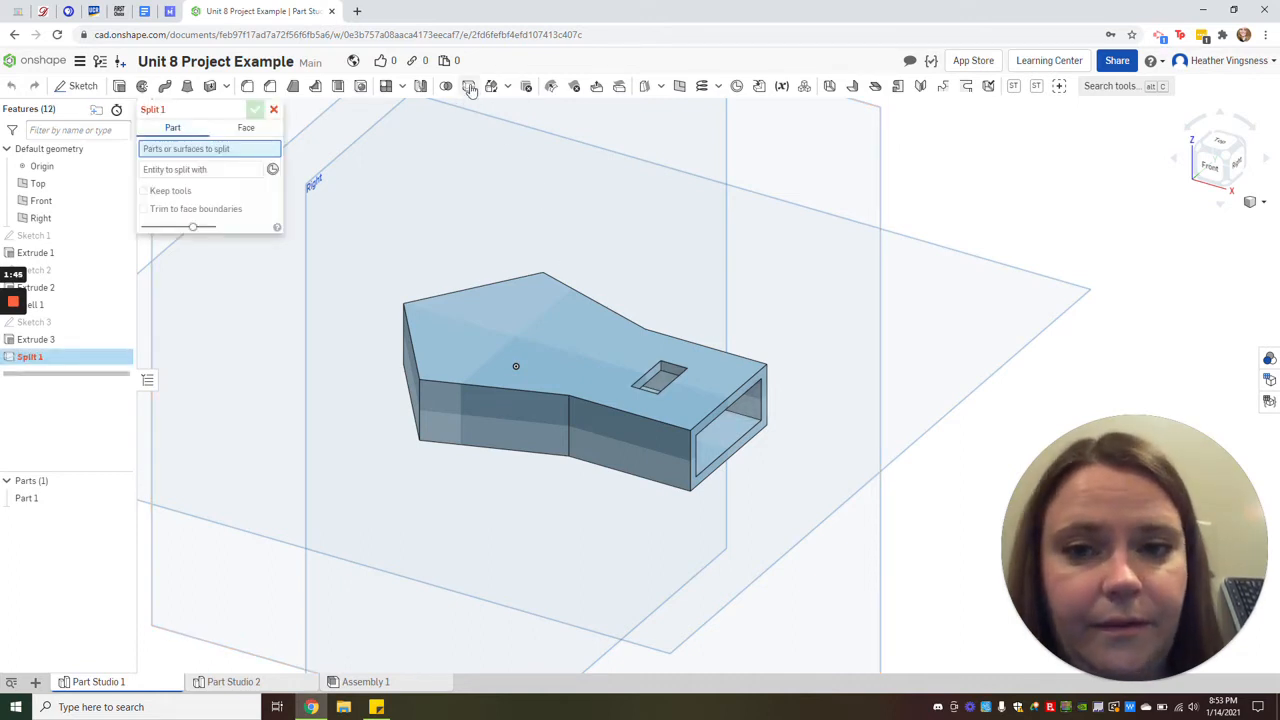
left_click(553, 349)
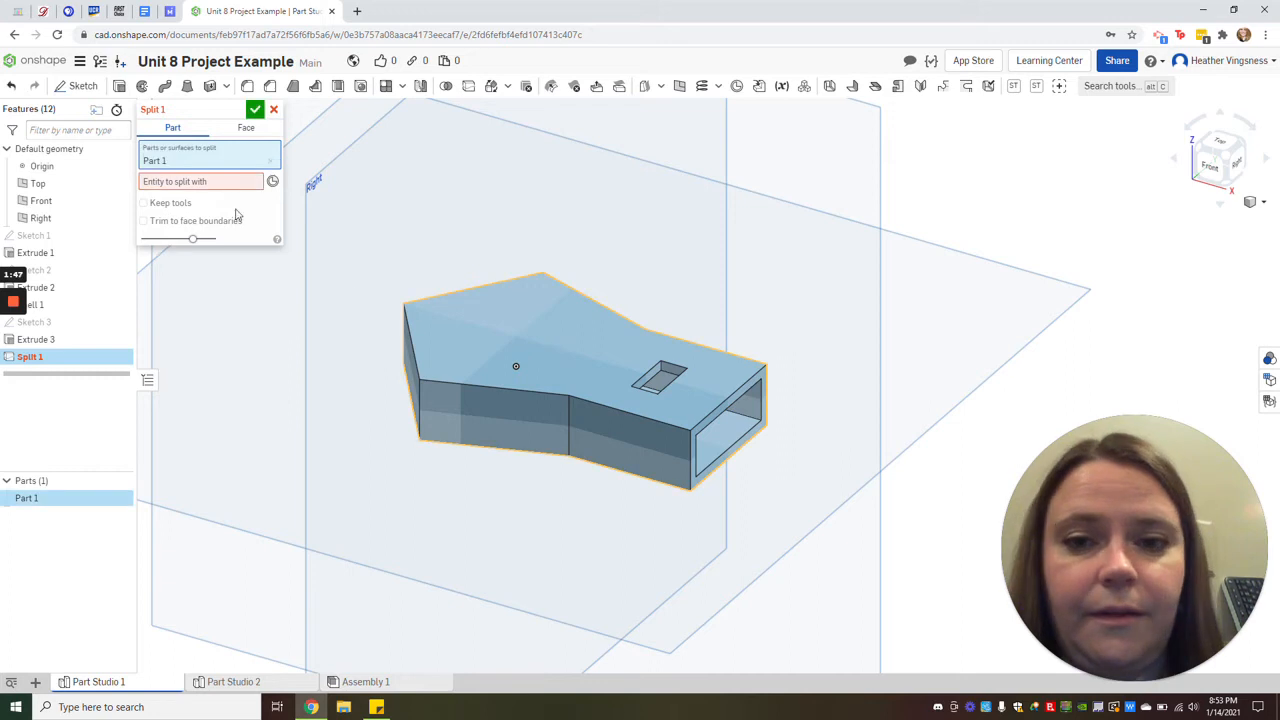
left_click(186, 186)
left_click(997, 360)
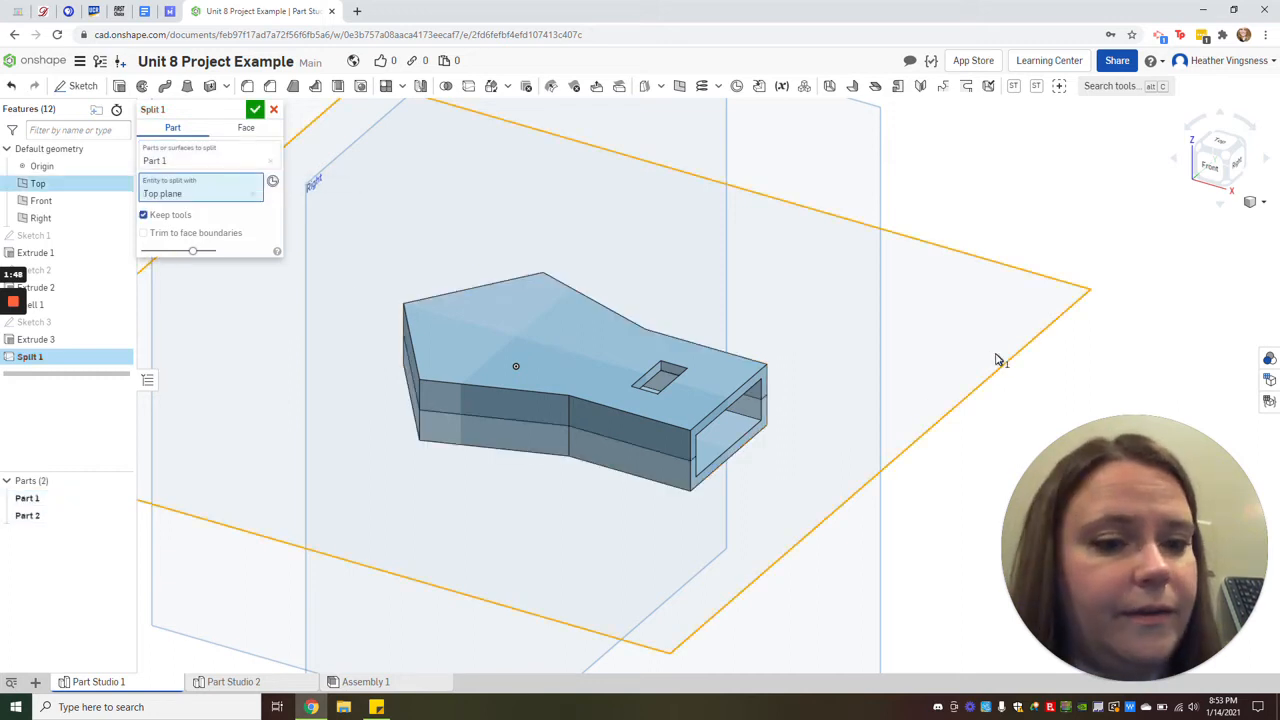
left_click(1204, 172)
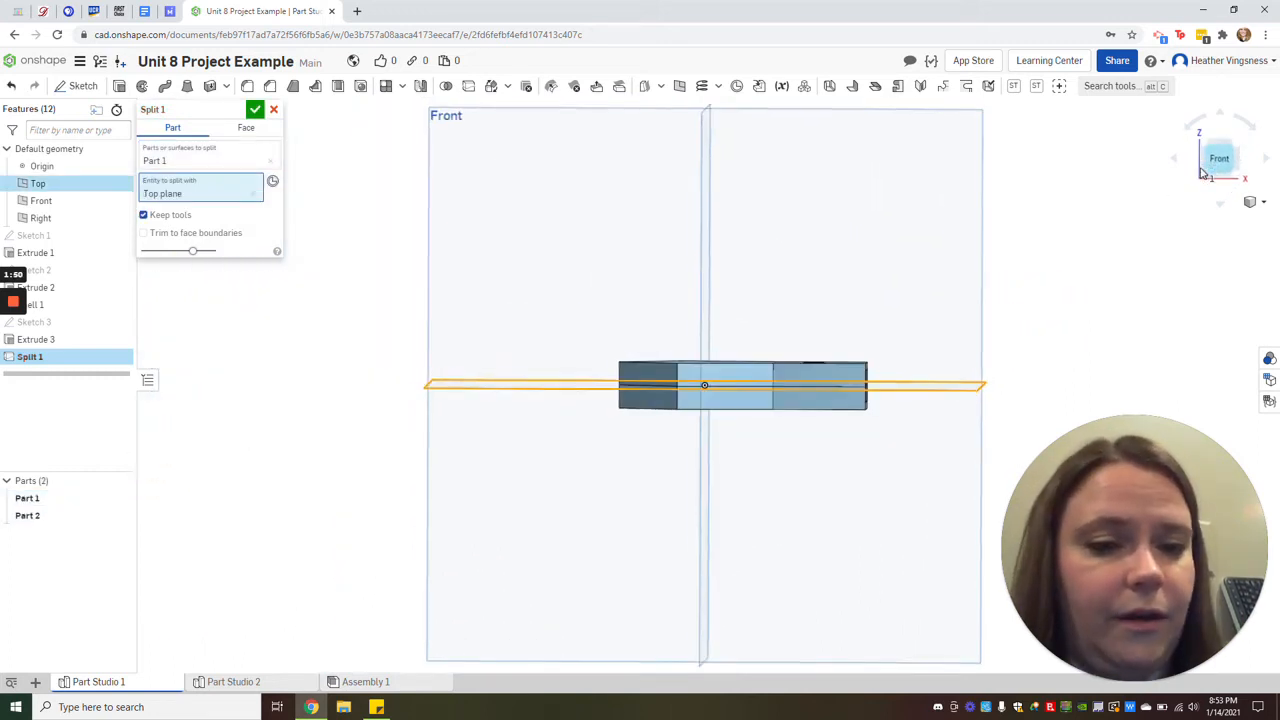
left_click(1238, 152)
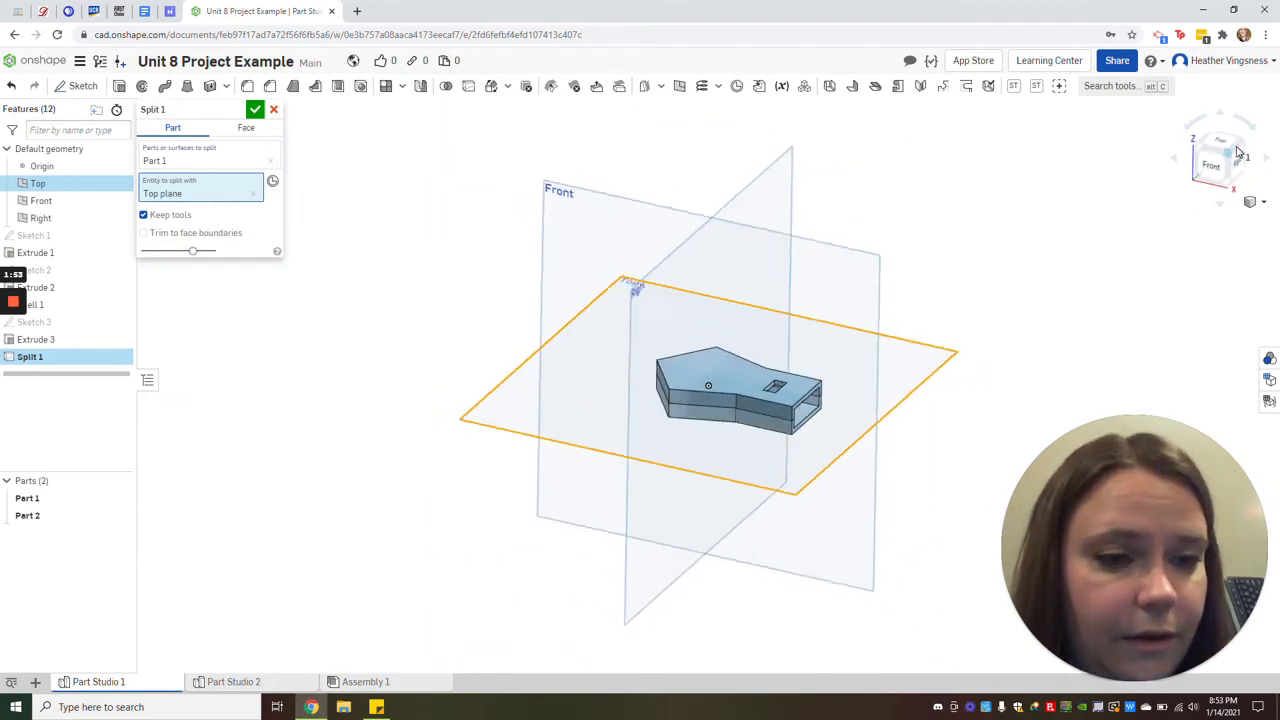
scroll(716, 396, "up", 3)
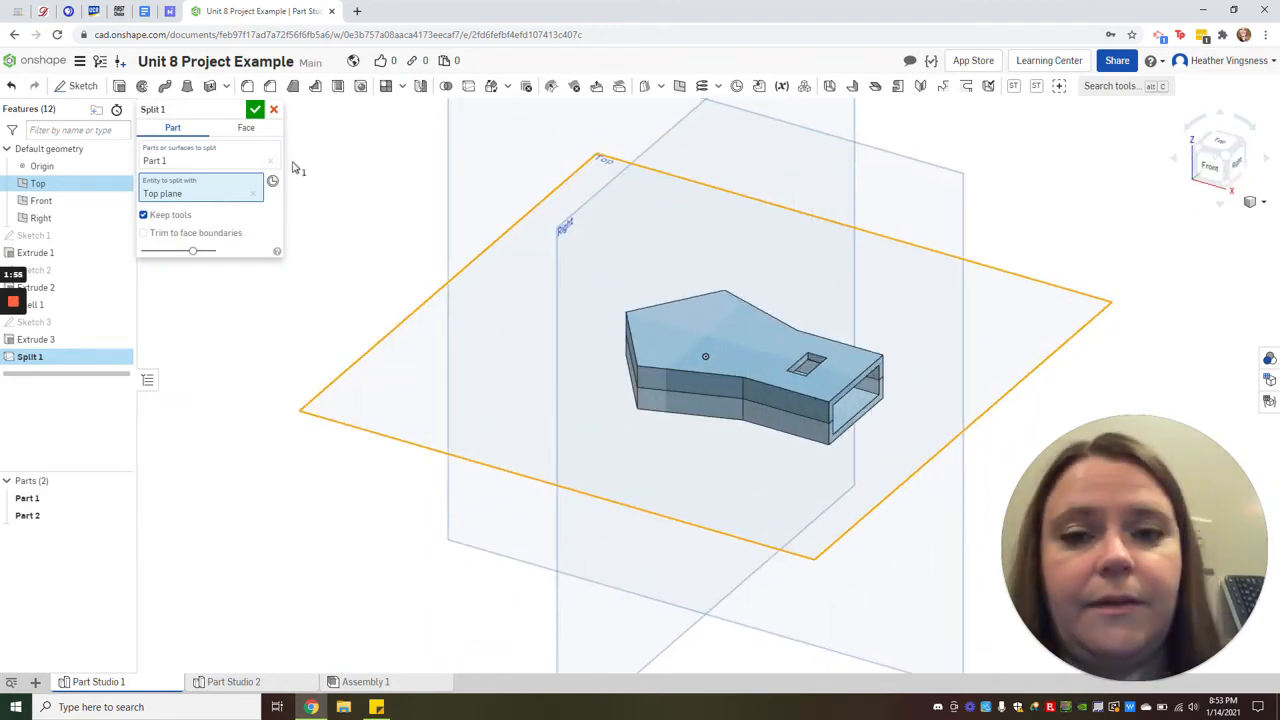
left_click(255, 109)
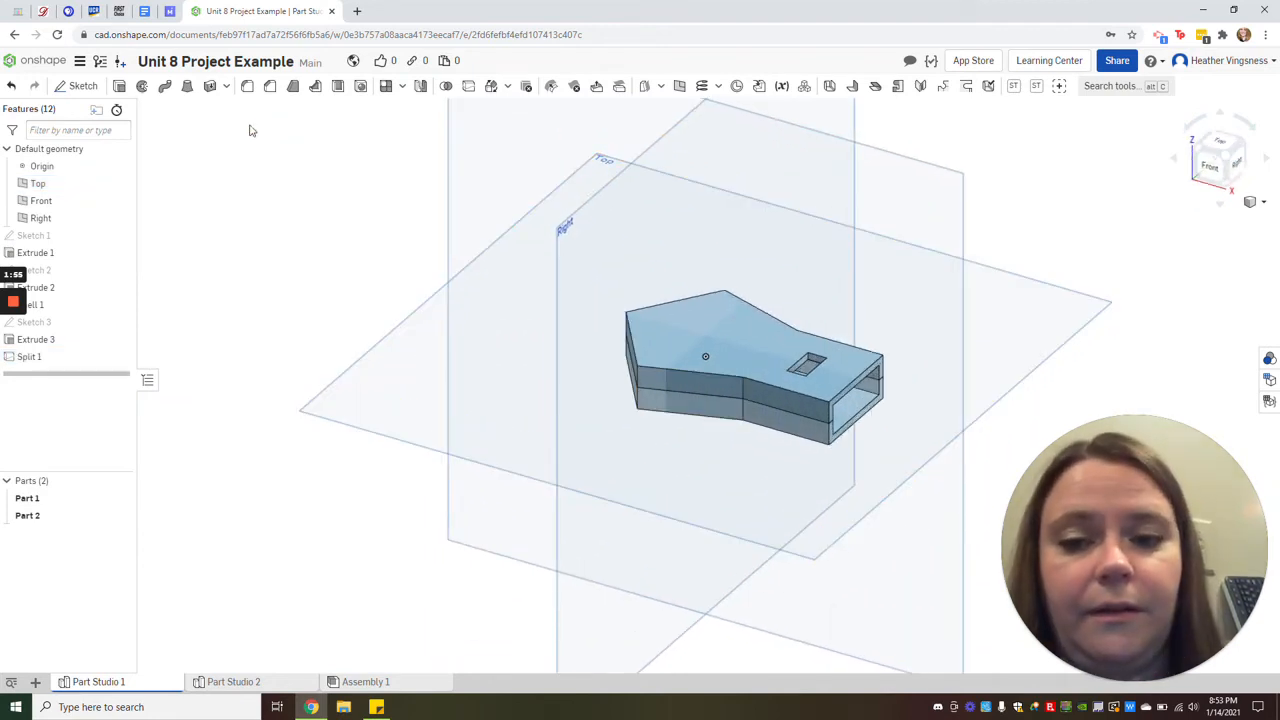
- Rename Part 1, the lower half, as Whistle Bottom
left_click(41, 504)
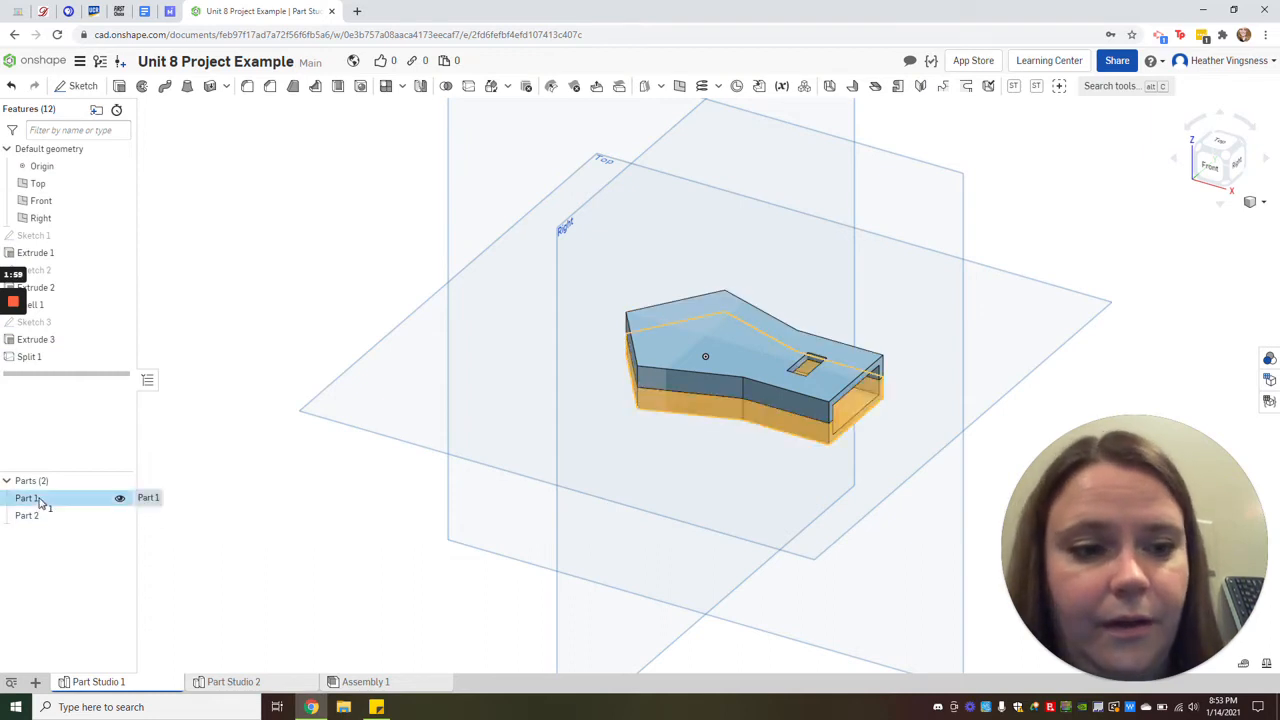
right_click(41, 504)
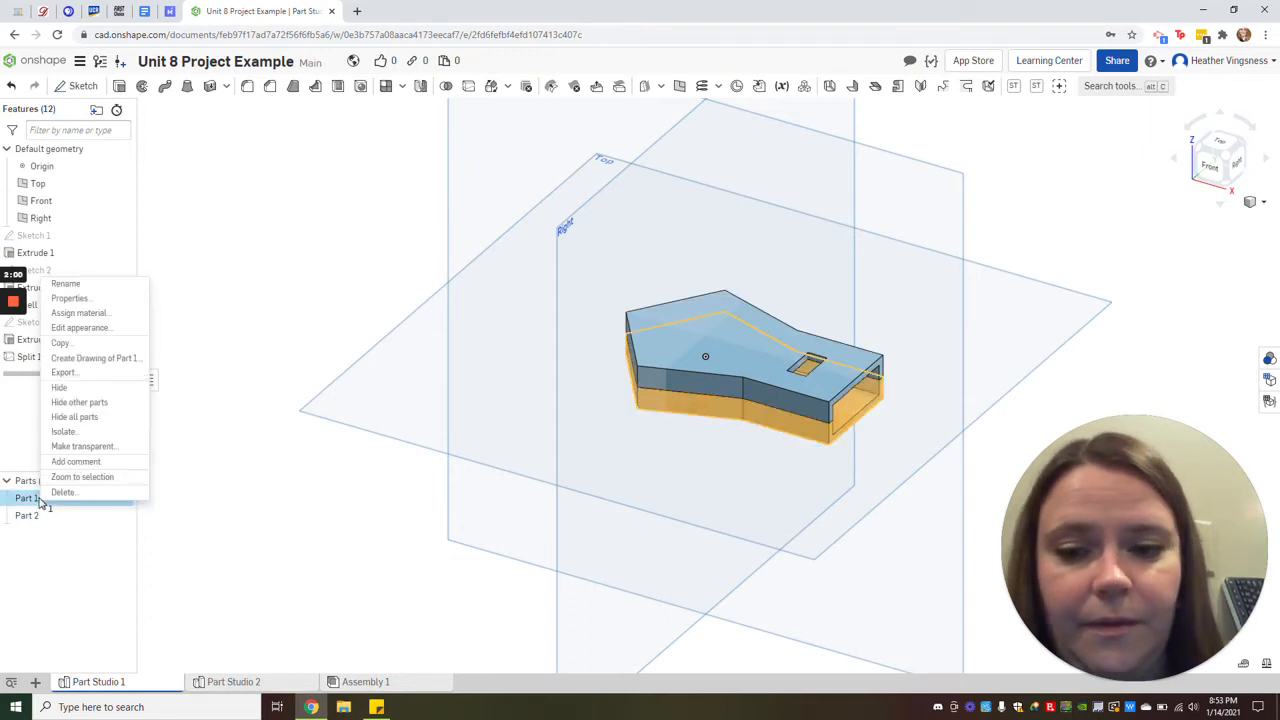
left_click(107, 288)
type("Whistle B")
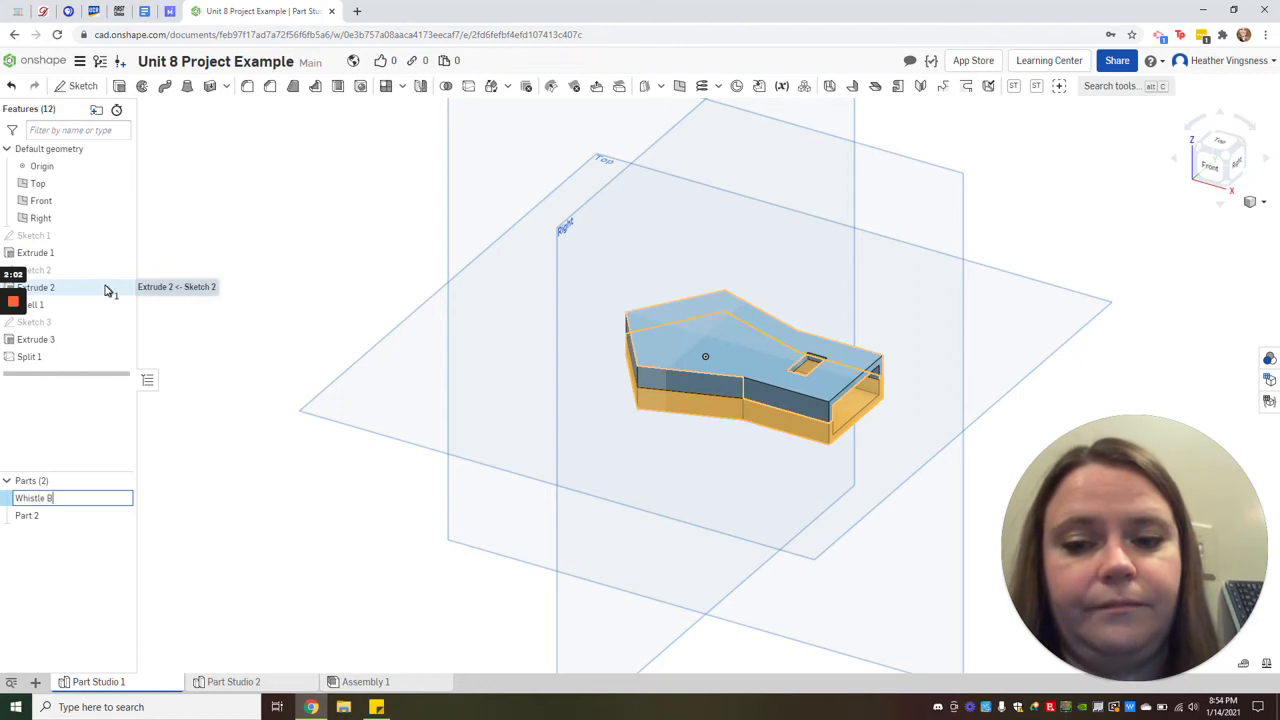
key("Return")
- Rename Part 2, the upper half, as Whistle Top
left_click(60, 515, "shift")
right_click(72, 517)
left_click(26, 539)
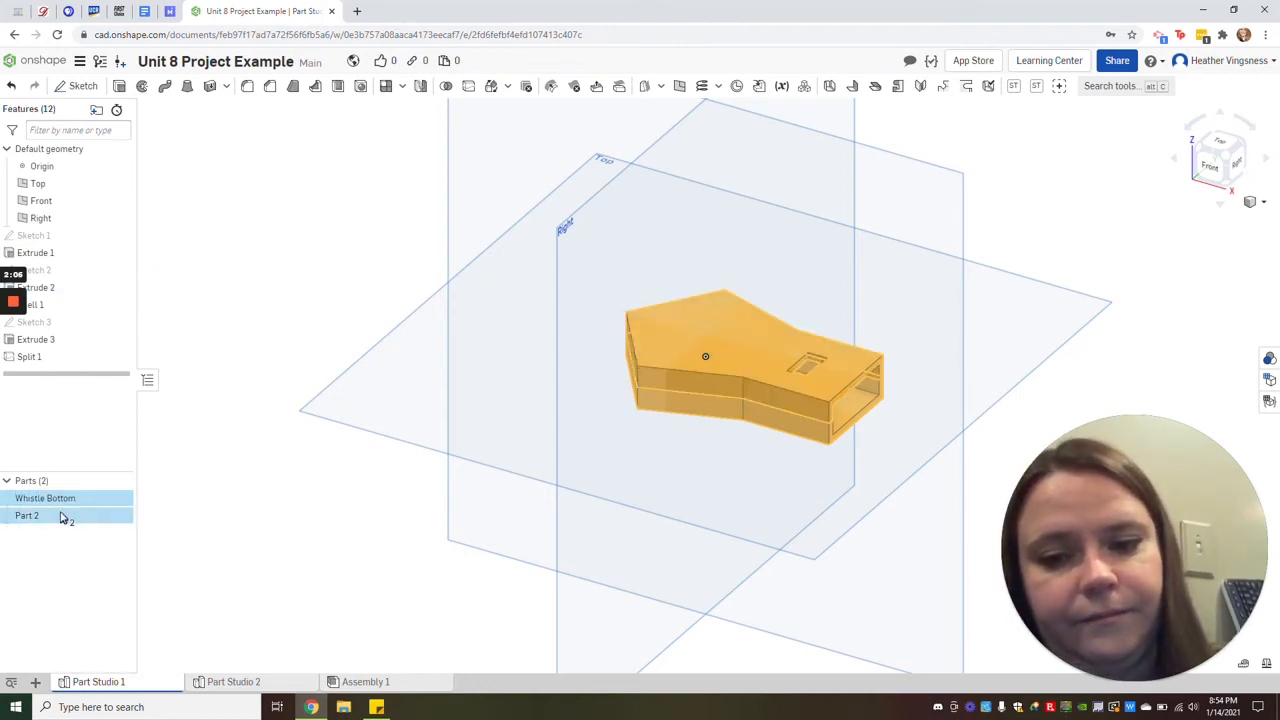
left_click(60, 515)
right_click(62, 517)
left_click(113, 302)
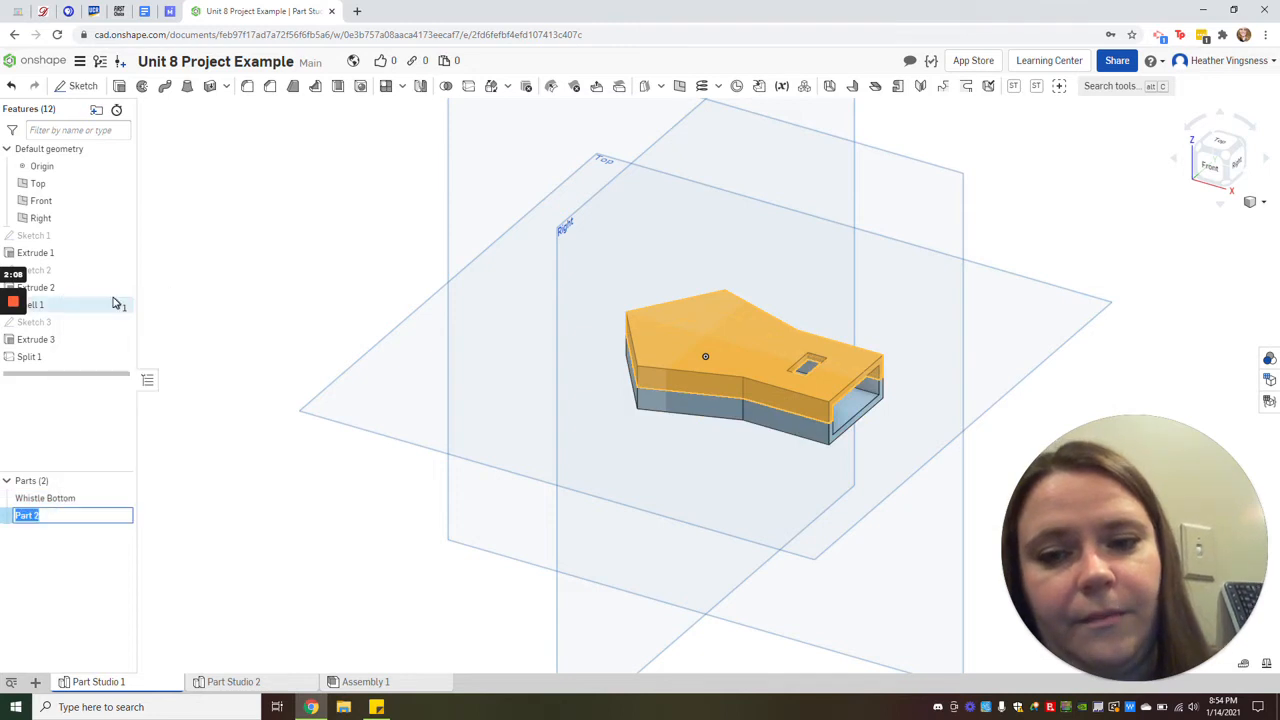
type("Whistle Top")
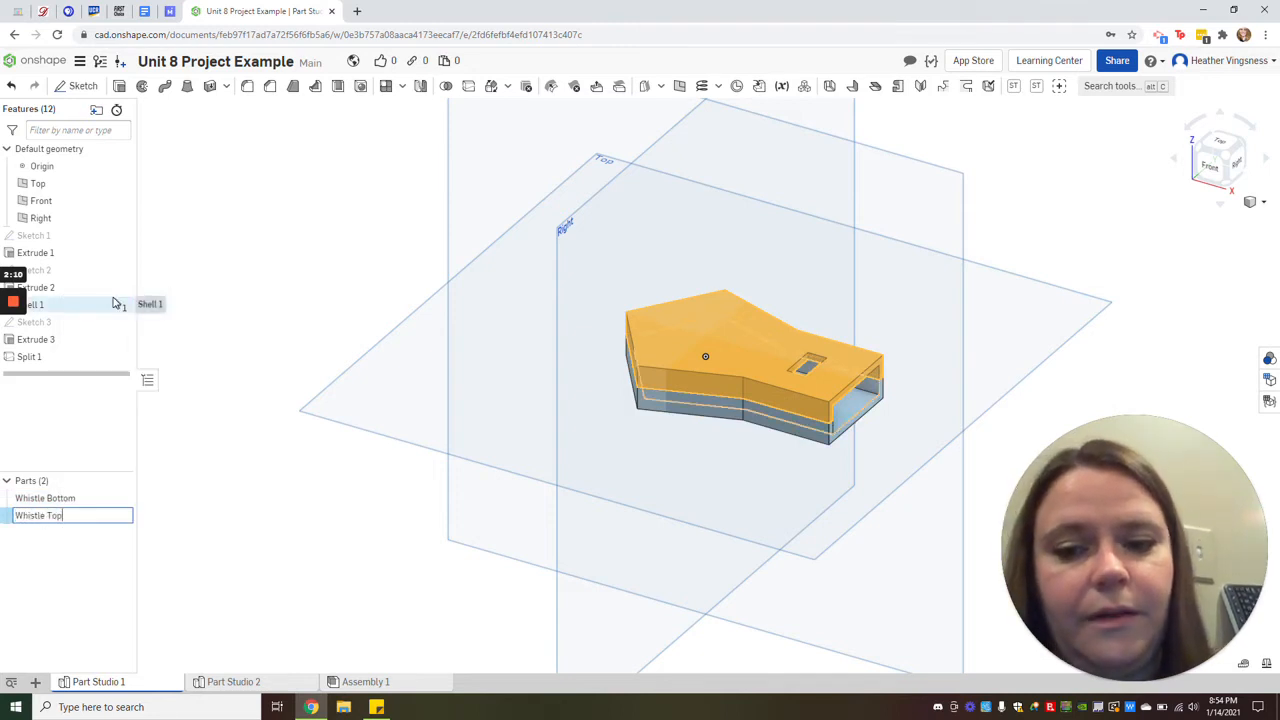
left_click(184, 559)
- Hide Whistle Top and sketch a short vertical line inside the pentagon area, using the split face of Whistle Bottom as the sketch plane
scroll(184, 559, "down", 1)
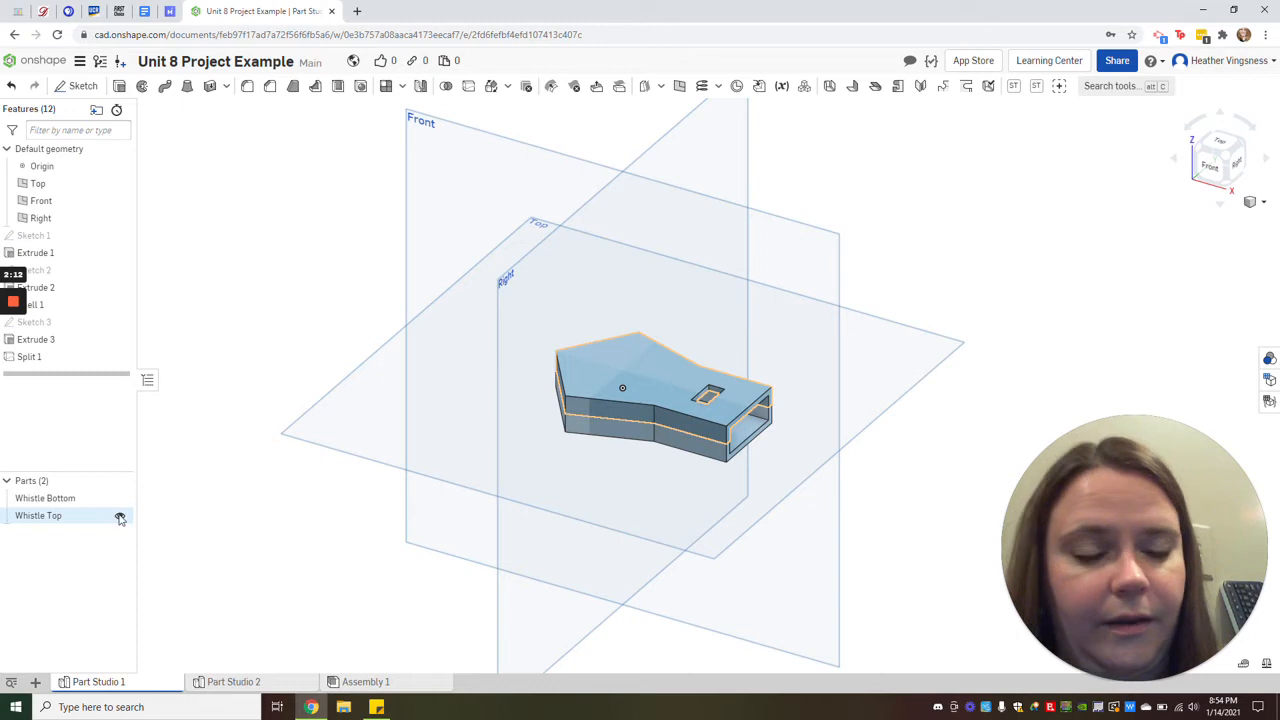
left_click(120, 518)
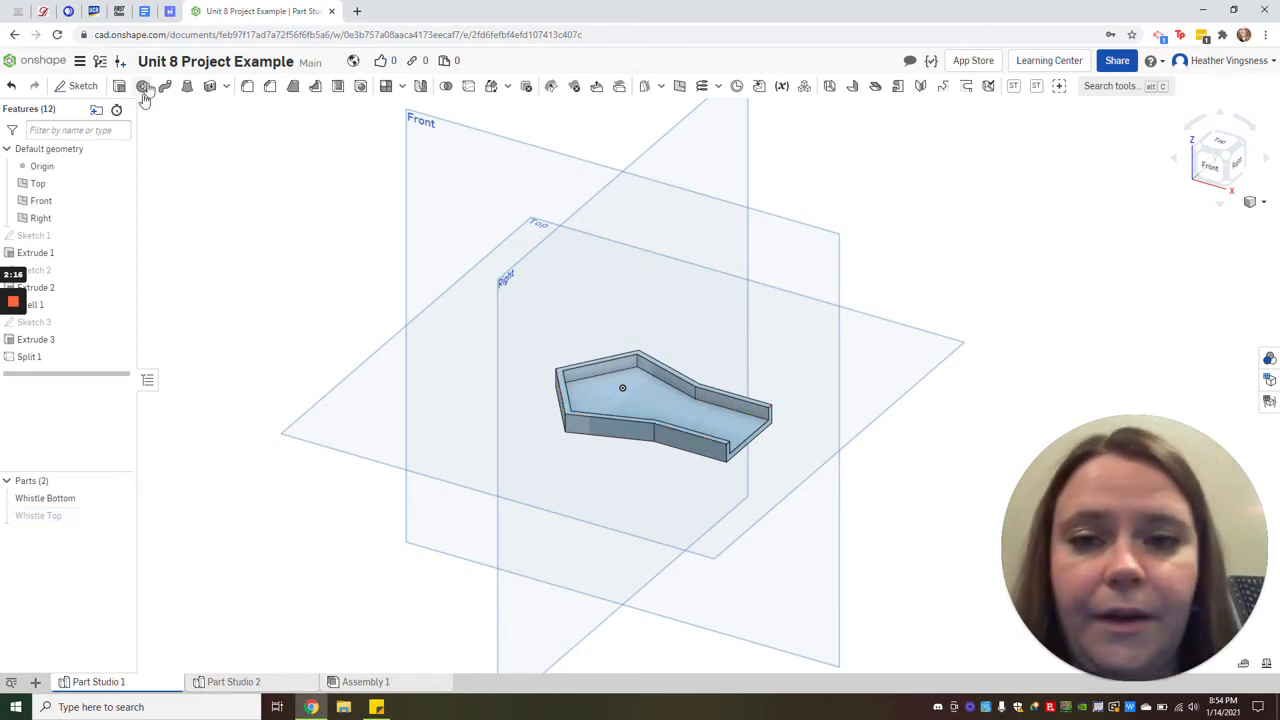
left_click(76, 86)
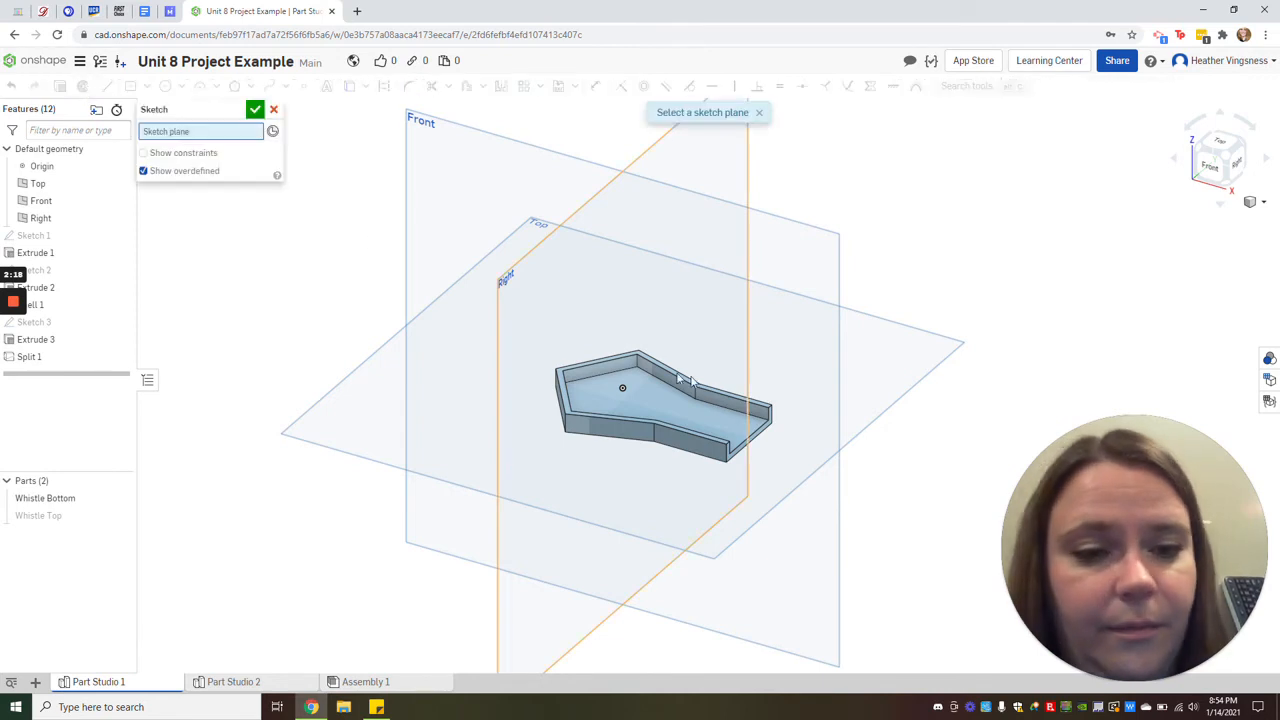
scroll(700, 400, "up", 3)
left_click(625, 341)
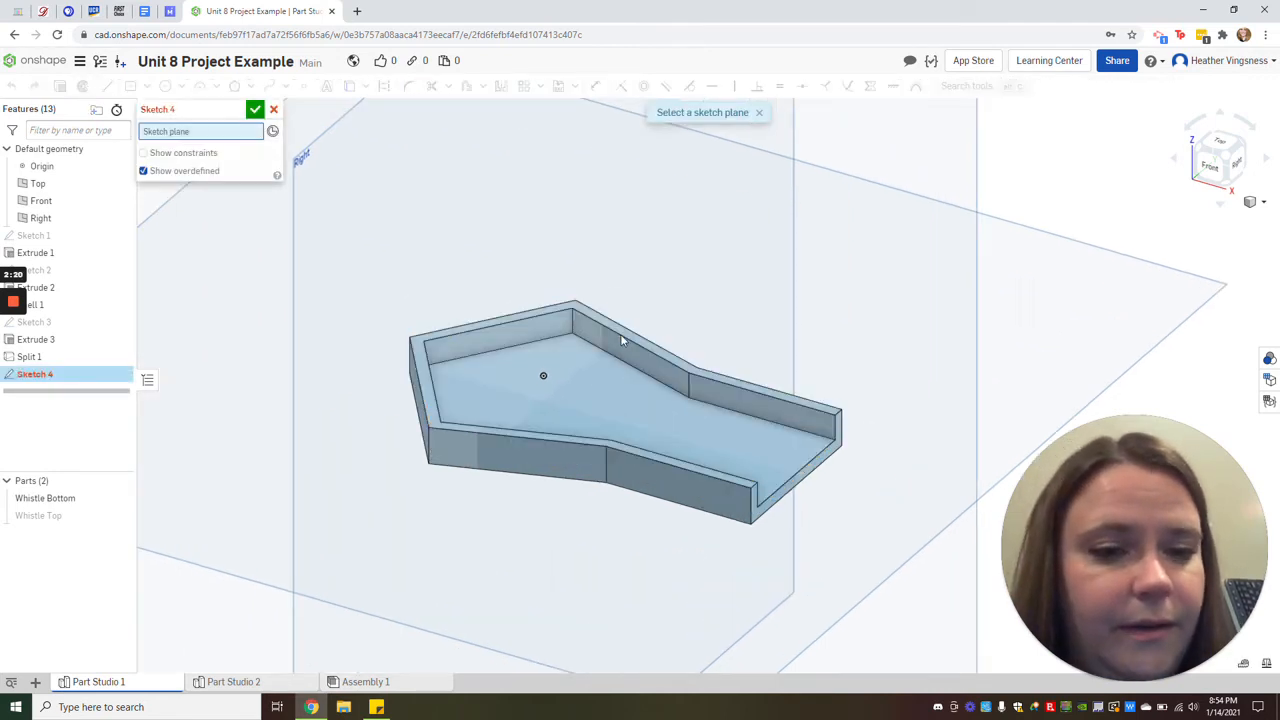
left_click(107, 86)
left_click(543, 375)
key("n")
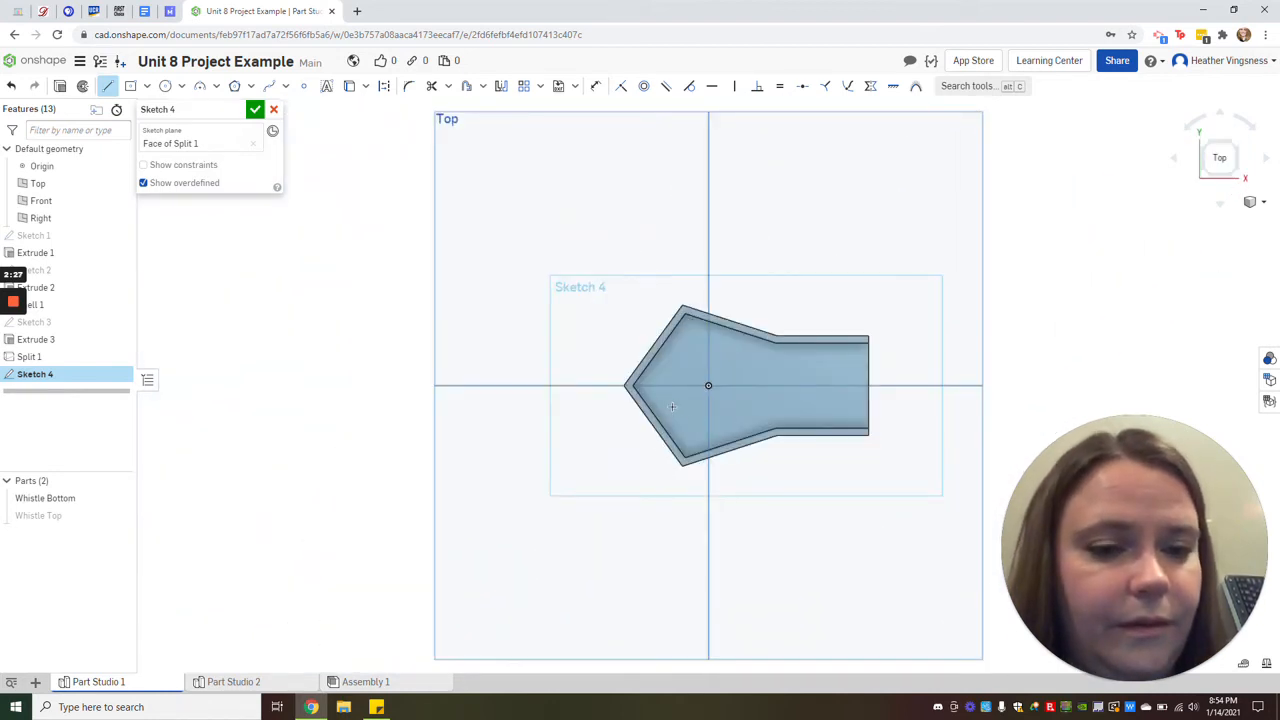
left_click(680, 417)
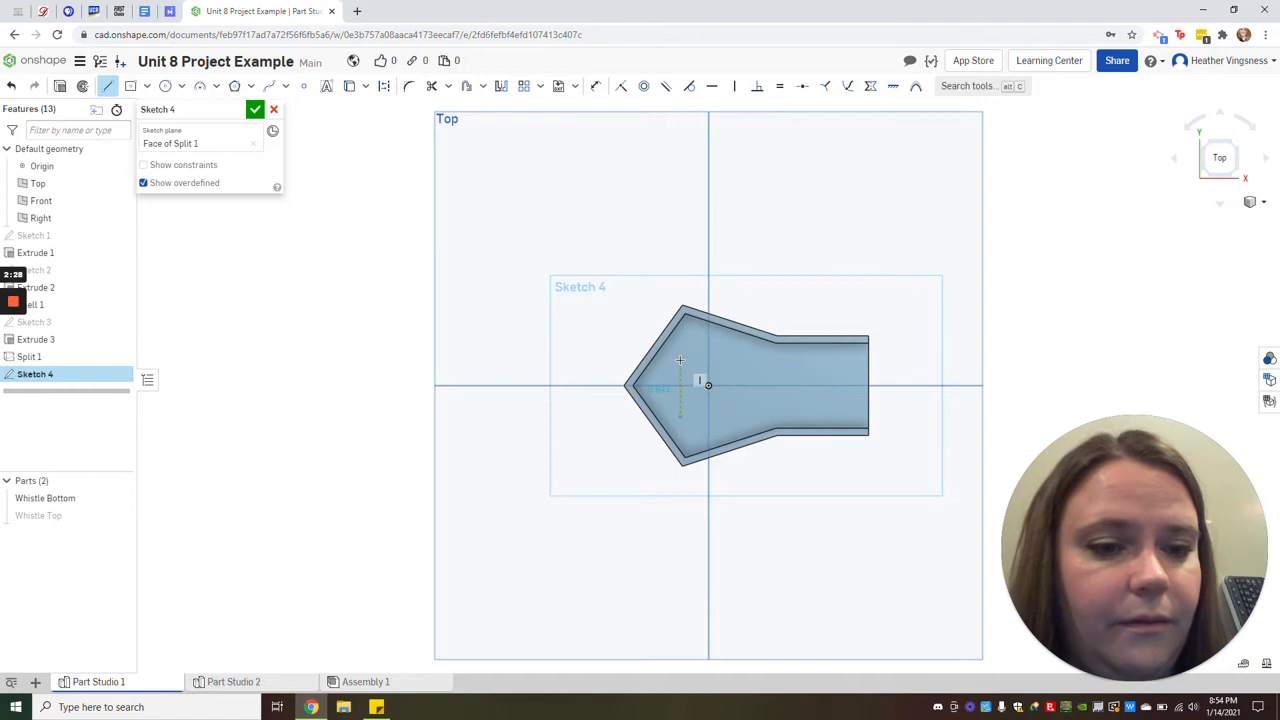
left_click(680, 354)
key("Escape")
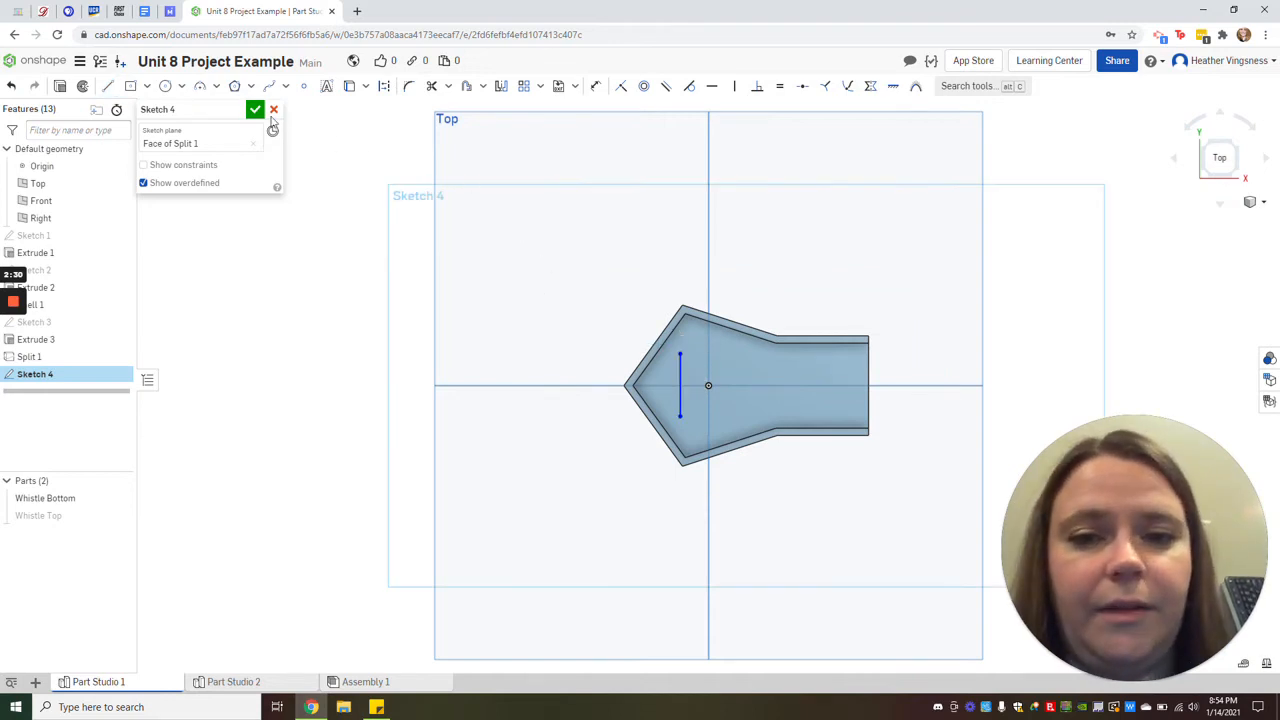
left_click(255, 110)
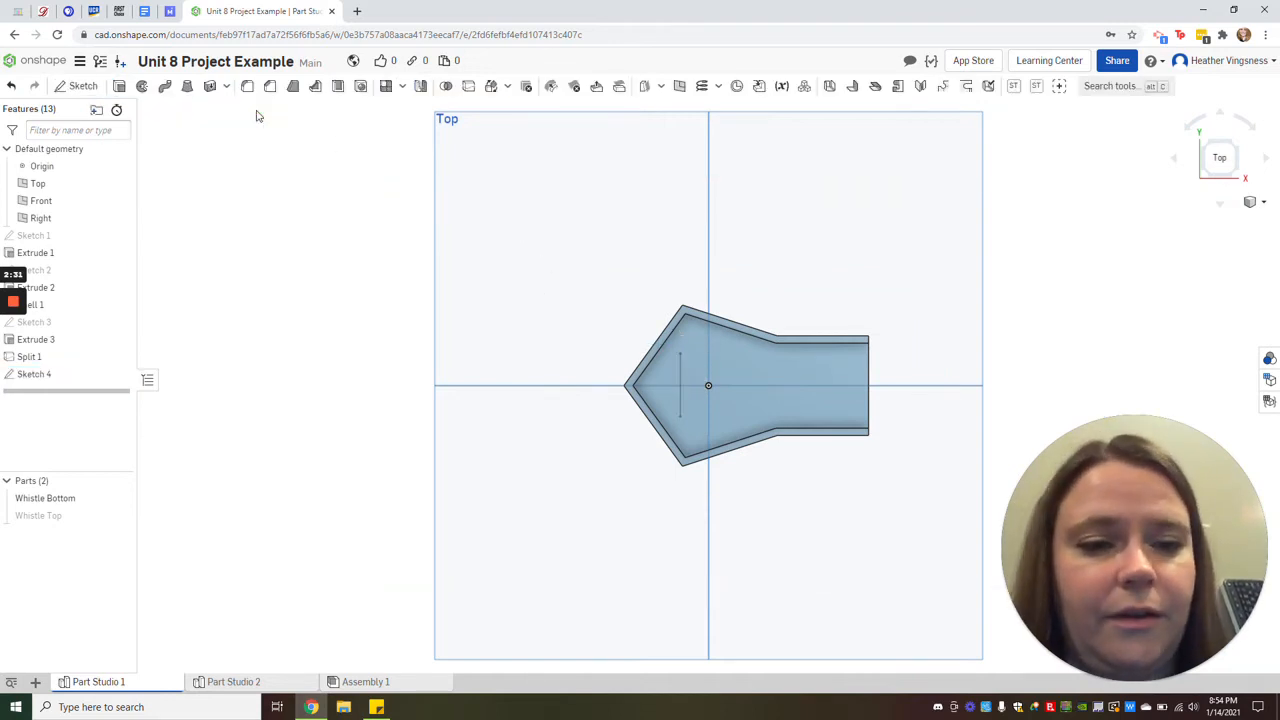
- Set up a rib in Whistle Bottom from the sketched line, normal to the sketch plane and with its profile extended to the part
left_click(1240, 179)
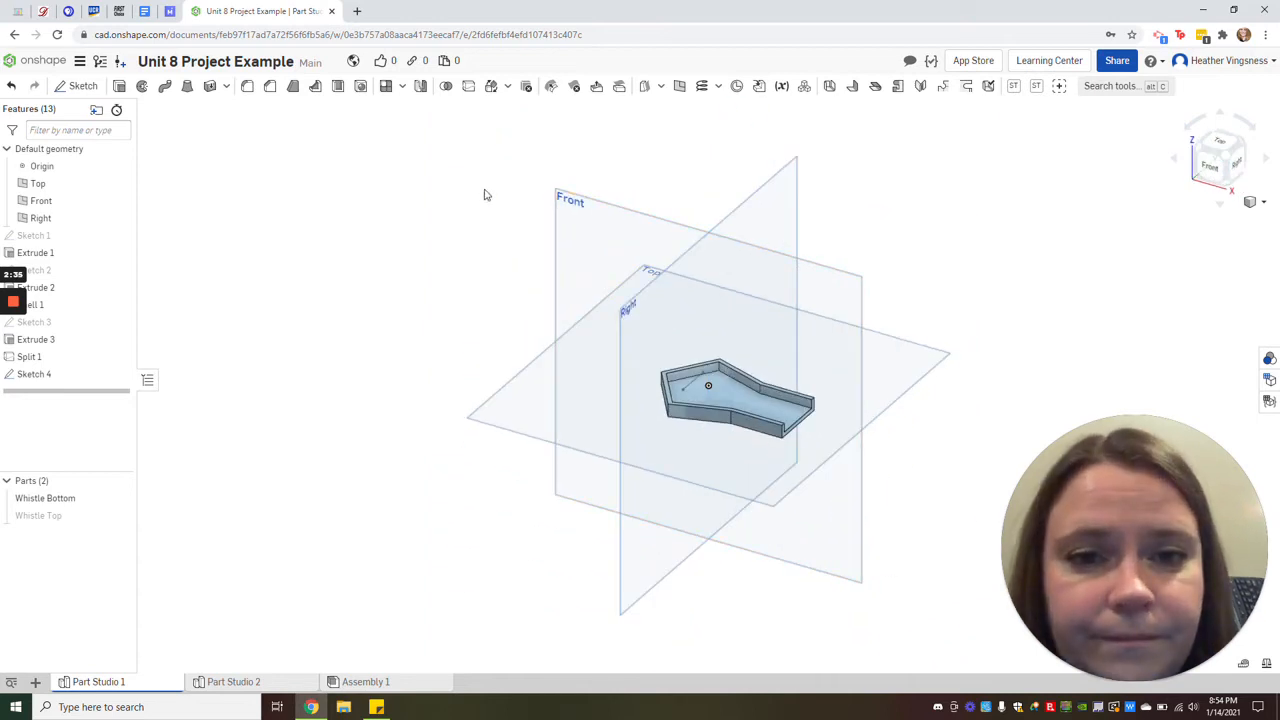
scroll(632, 329, "up", 4)
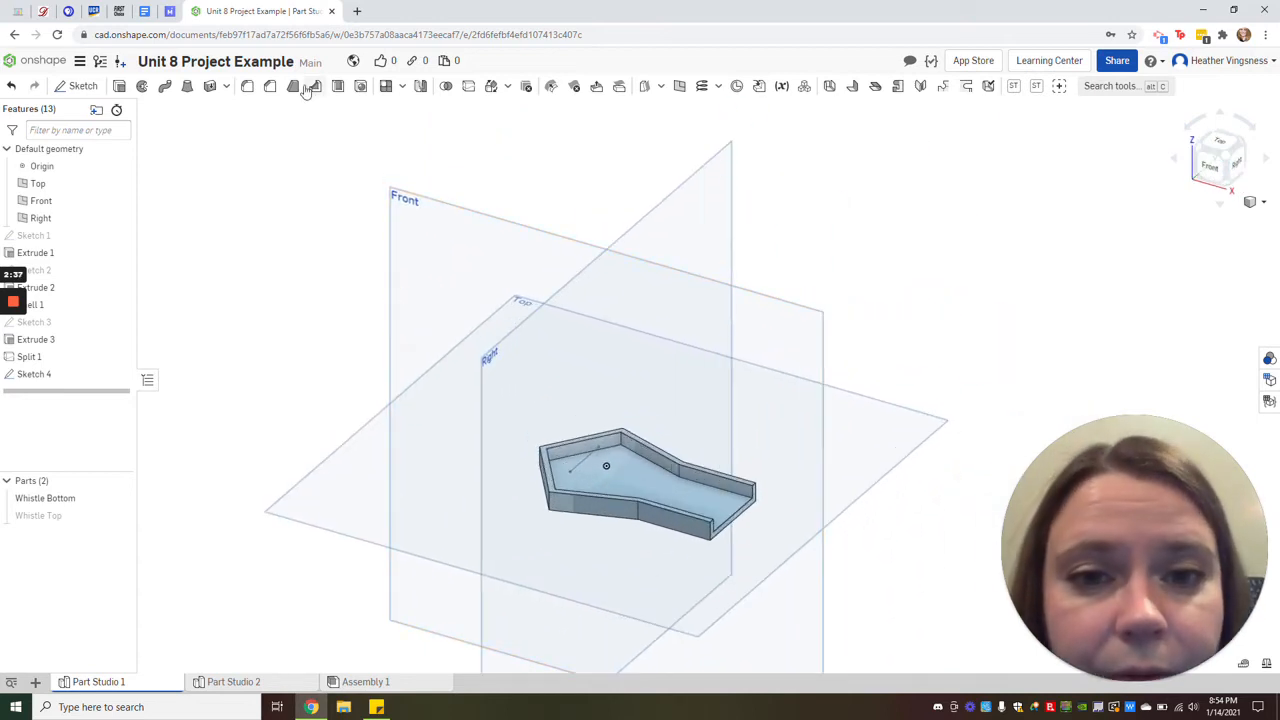
left_click(313, 86)
left_click(583, 456)
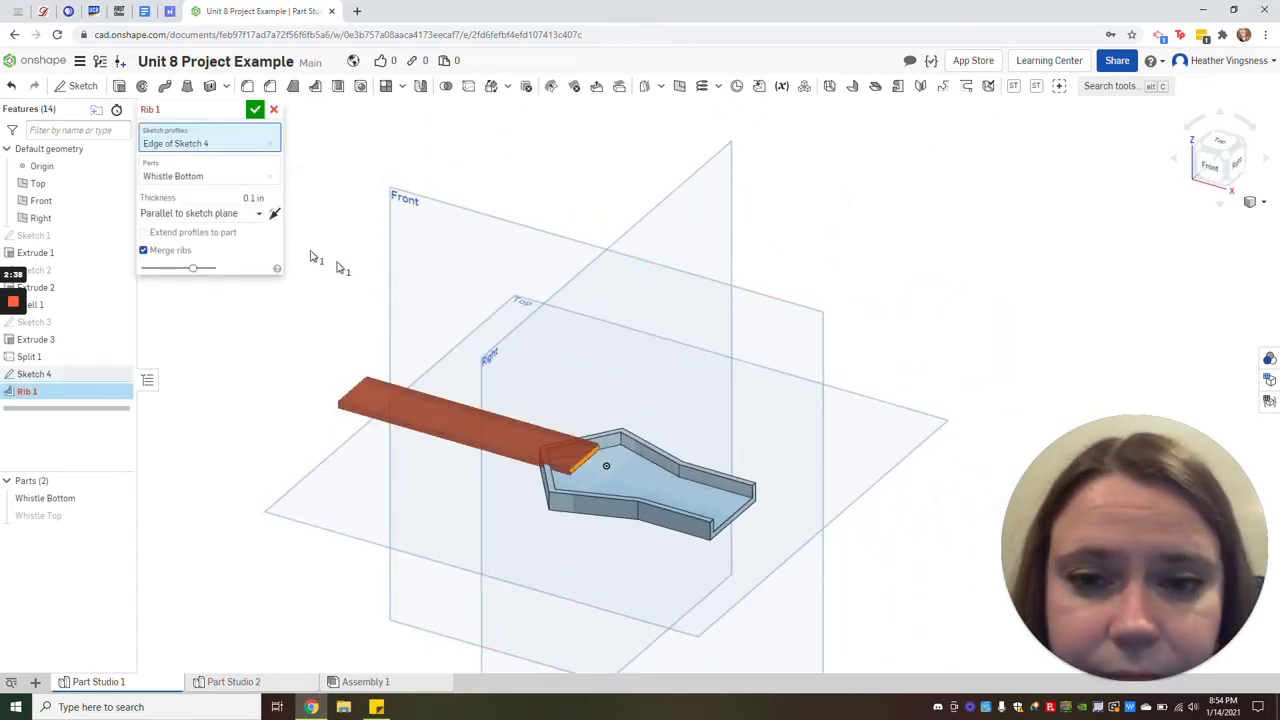
left_click(230, 214)
left_click(229, 248)
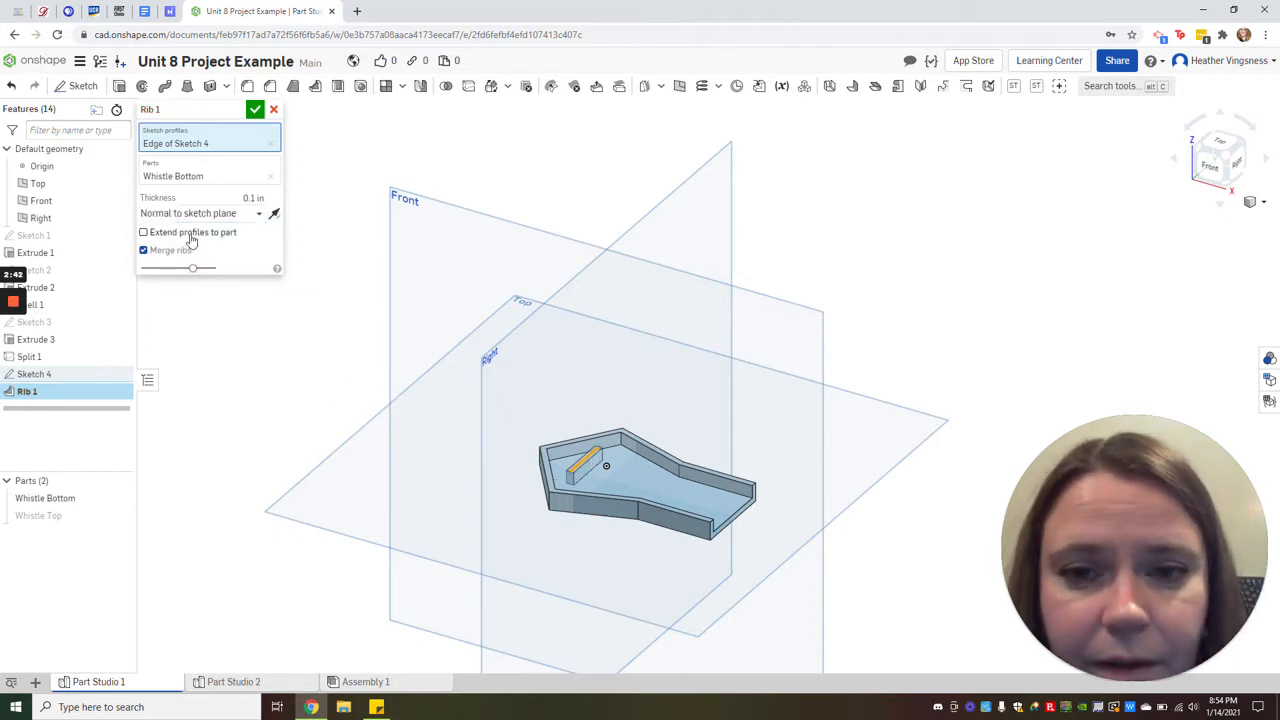
left_click(191, 234)
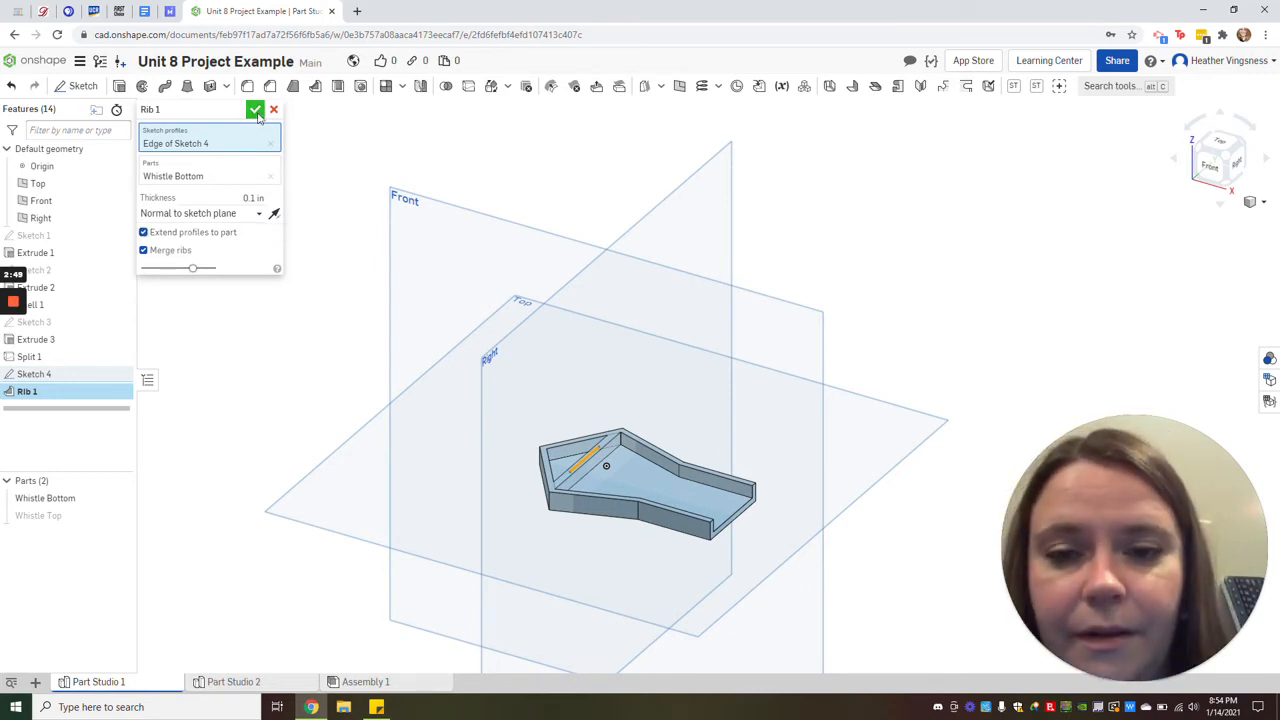
- Set the rib's thickness to 1.2 mm and create it
mouse_move(11, 320)
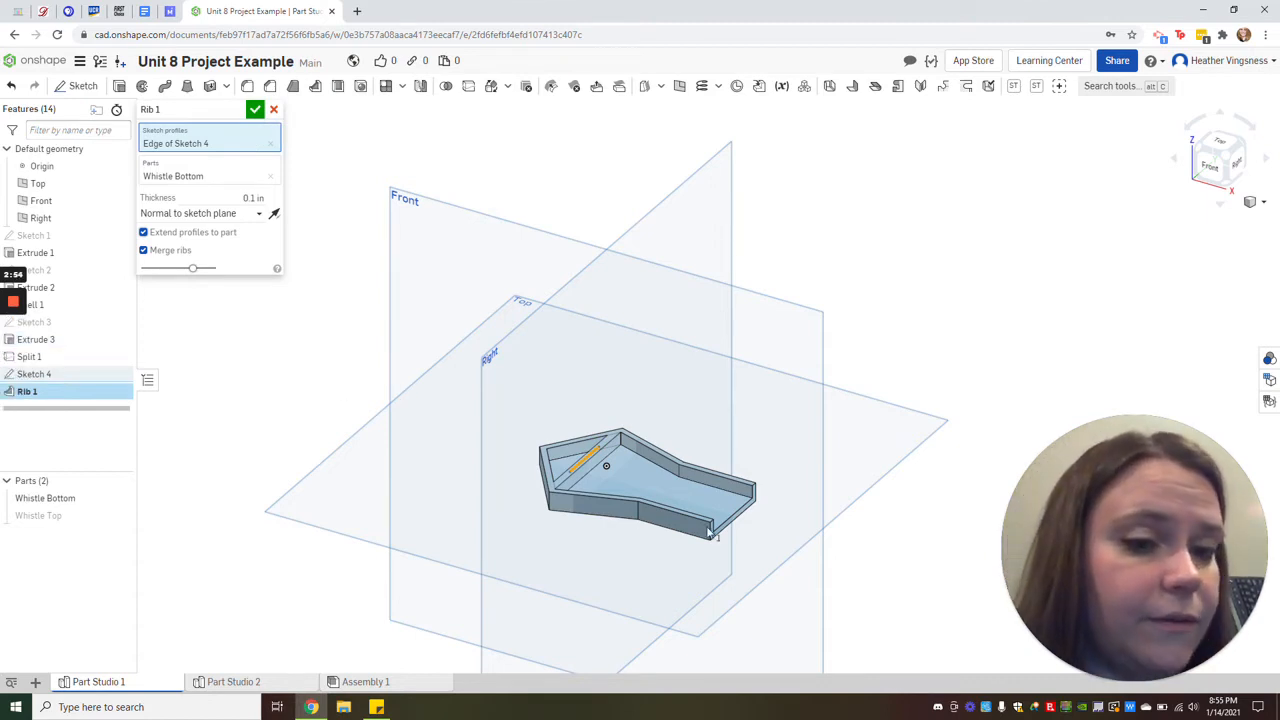
left_click(253, 197)
type("1")
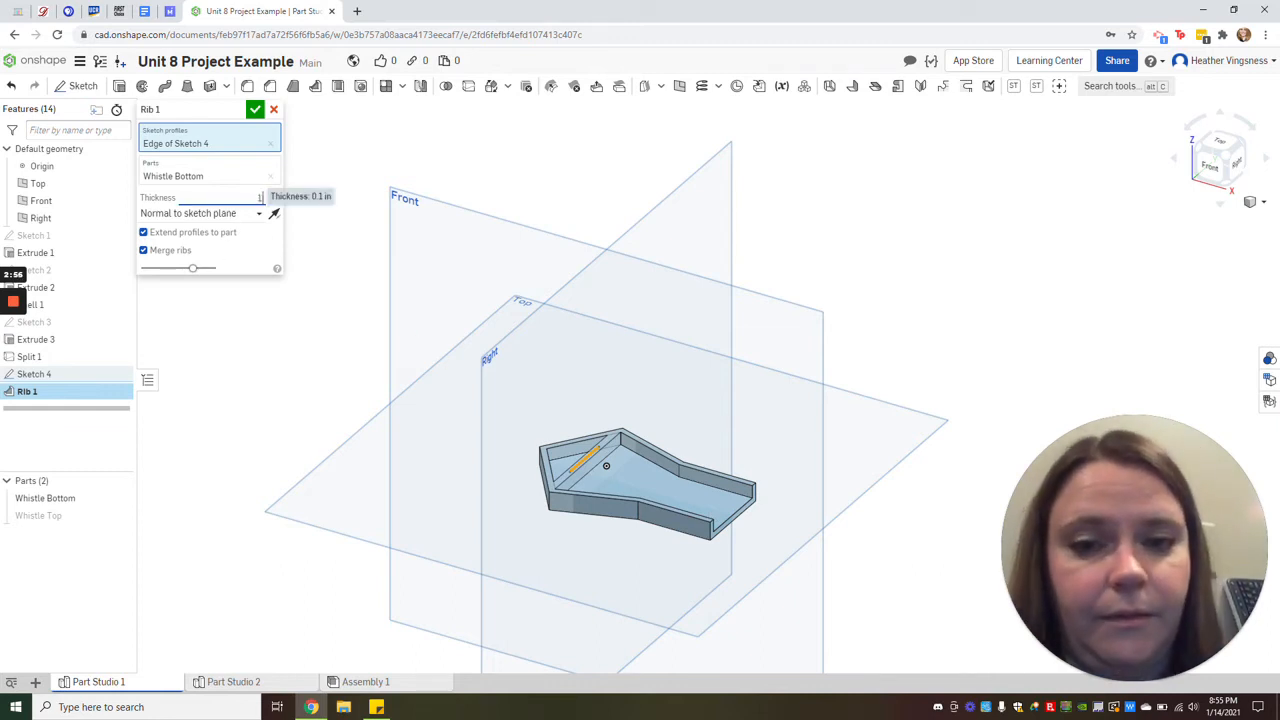
type(".2 mm")
key("Return")
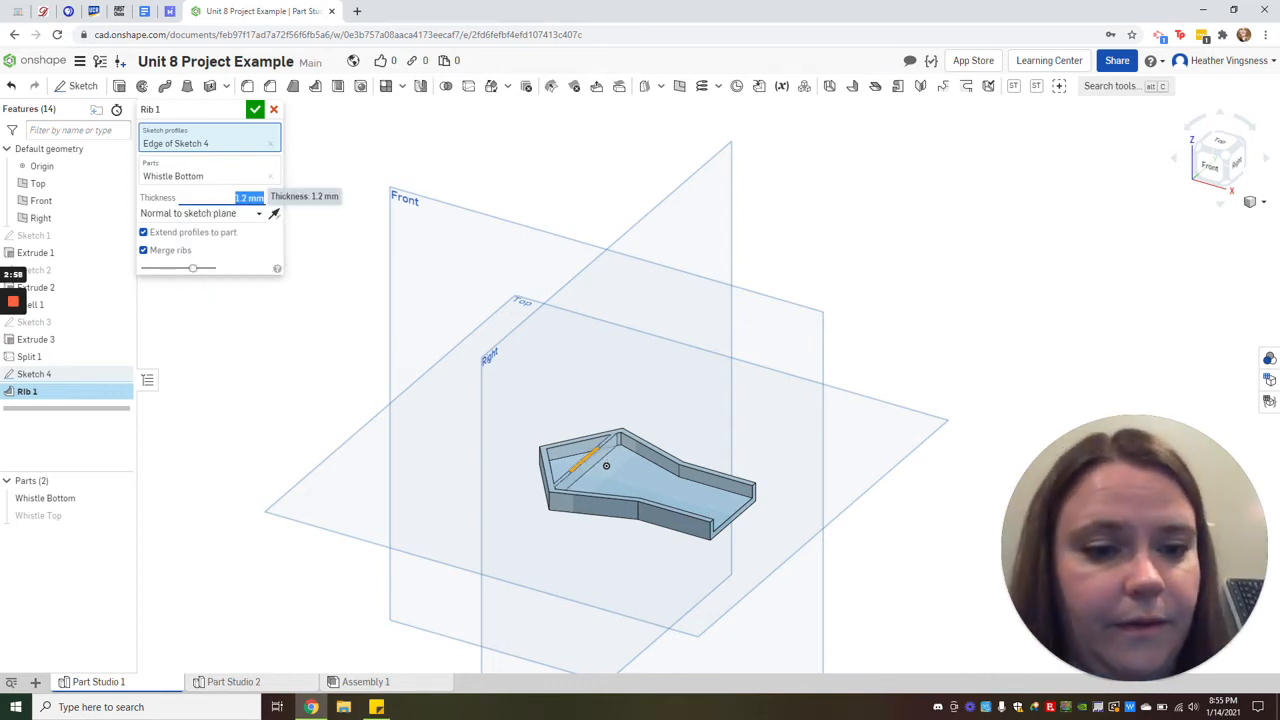
left_click(255, 109)
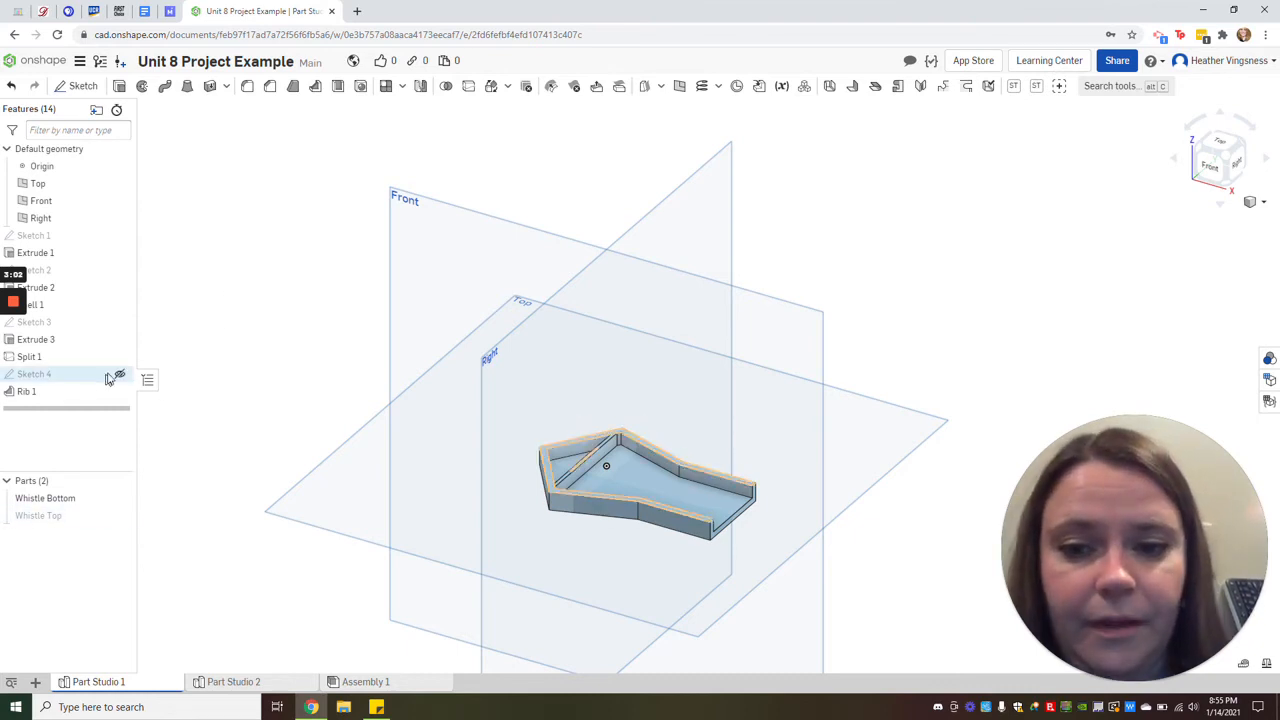
- Show the rib's sketch line again, hide Whistle Bottom and show Whistle Top, viewed from its open underside
left_click(120, 377)
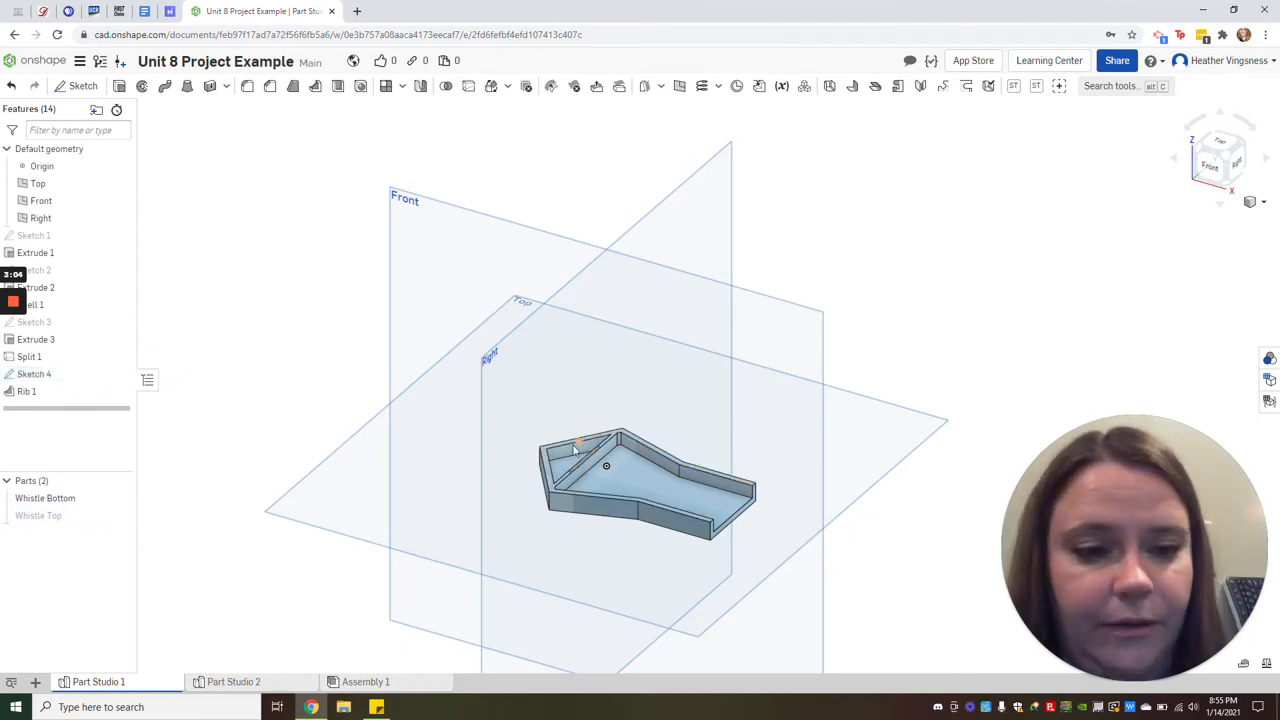
scroll(637, 488, "up", 3)
scroll(637, 488, "up", 2)
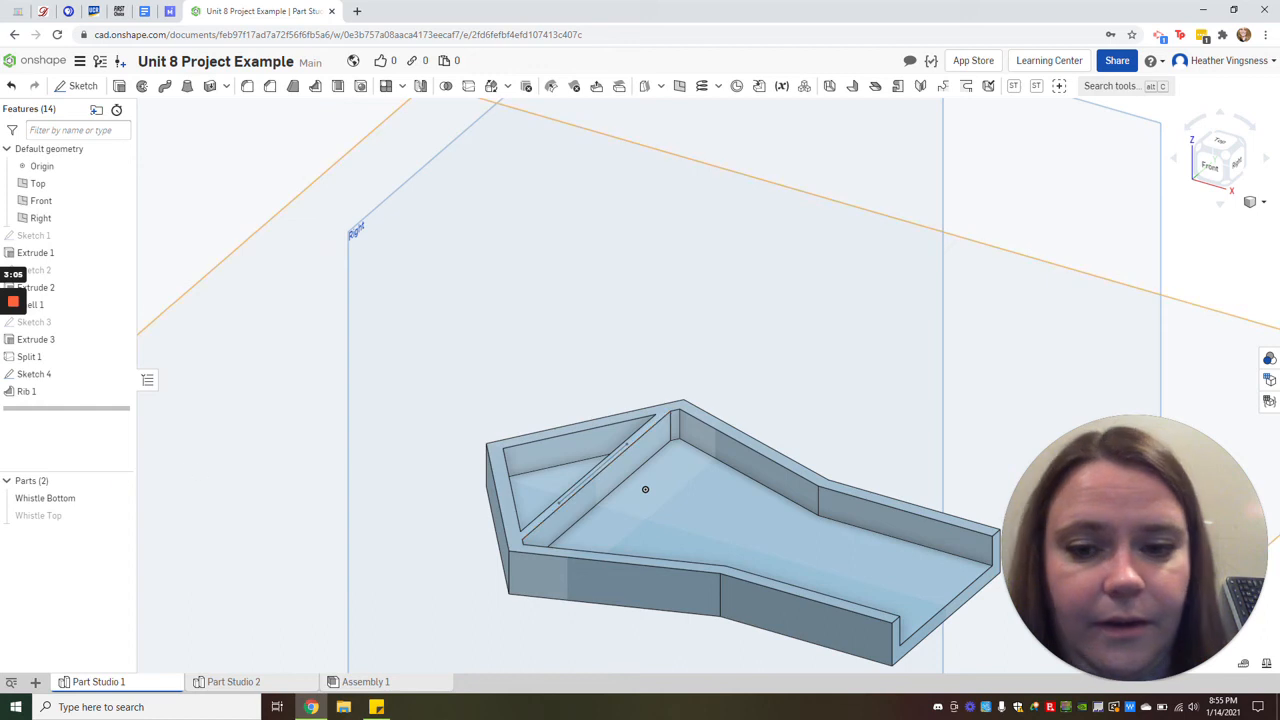
left_click(120, 500)
left_click(120, 517)
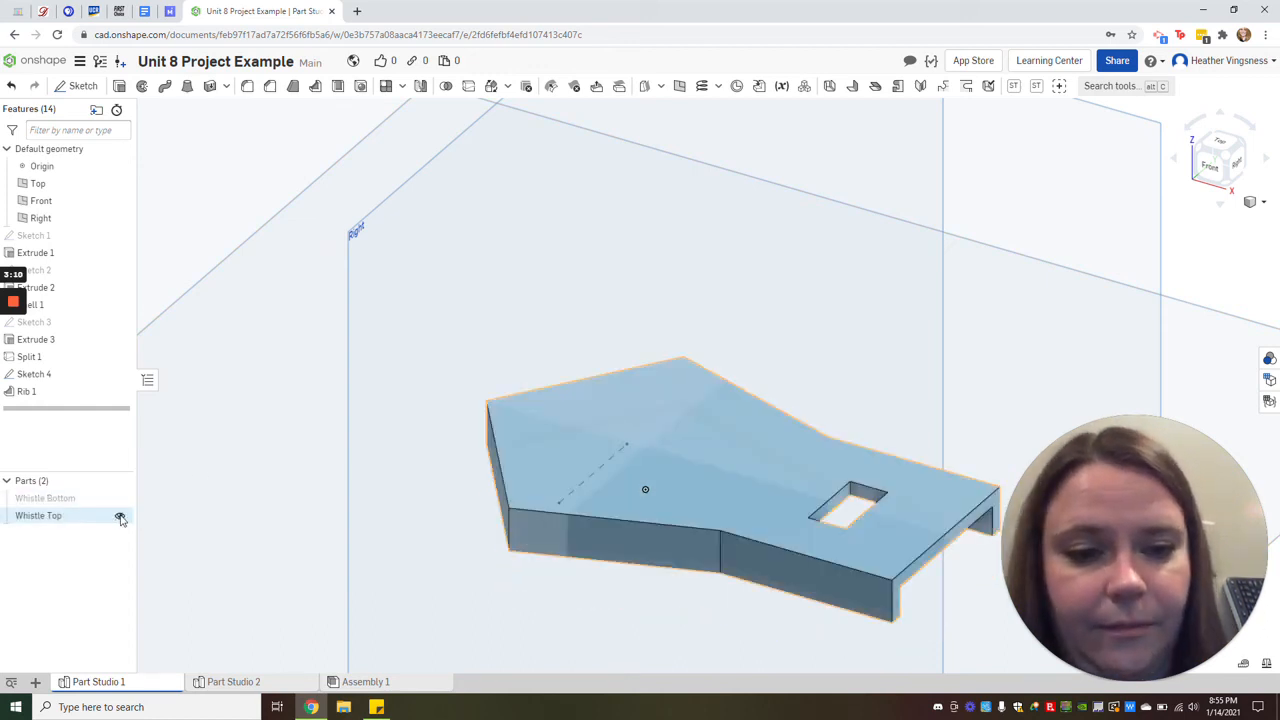
left_click(1229, 187)
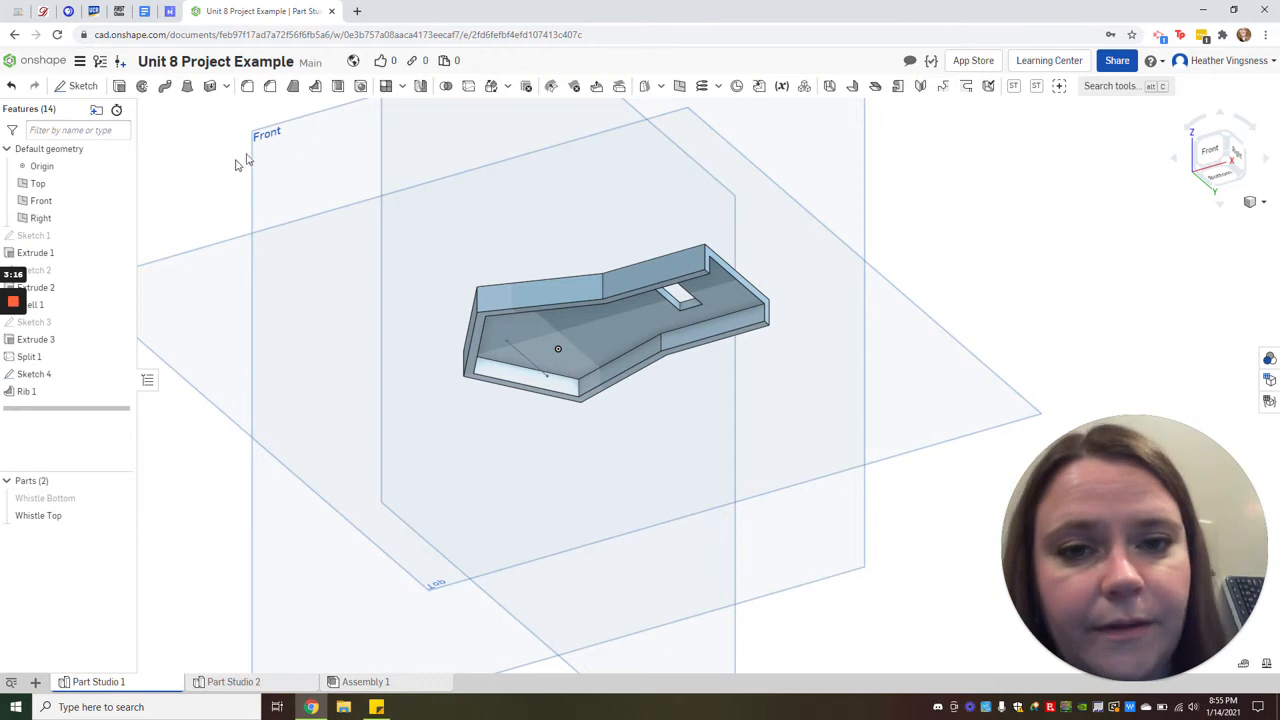
- Create a 1.2 mm thick rib in Whistle Top from the sketched line, normal to the sketch plane with its profile extended to the part
left_click(315, 86)
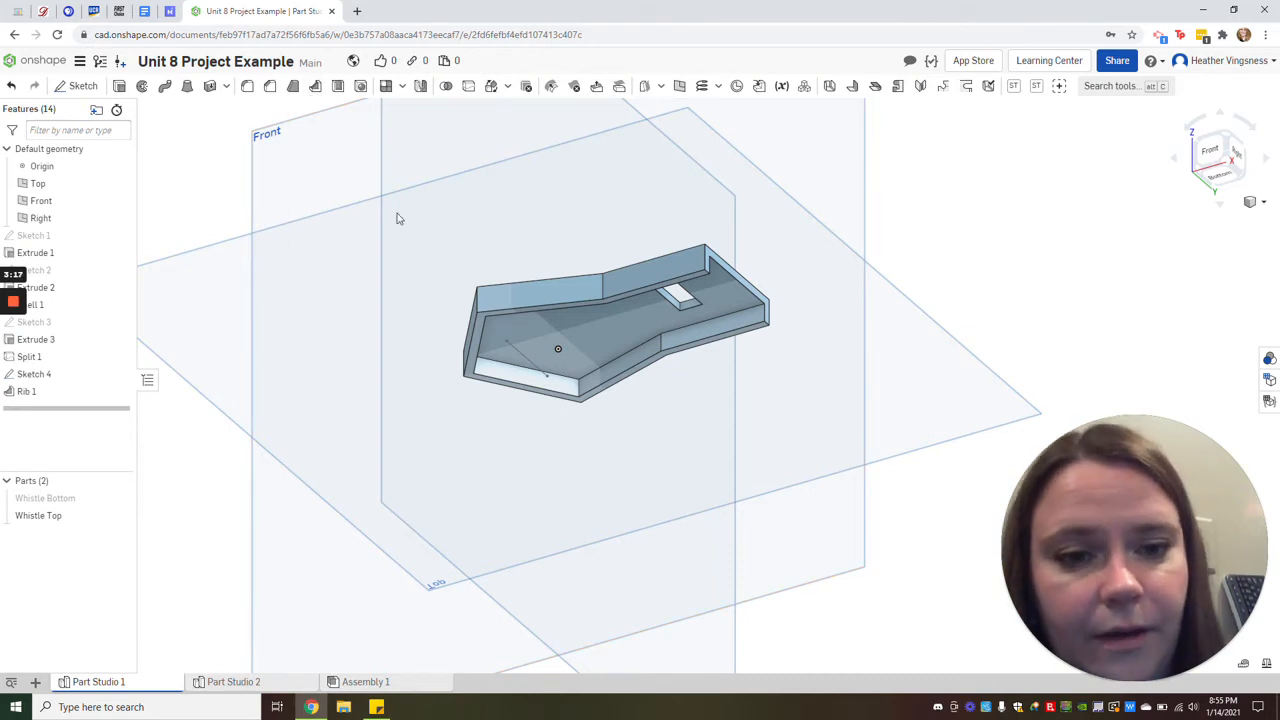
left_click(521, 362)
left_click(205, 213)
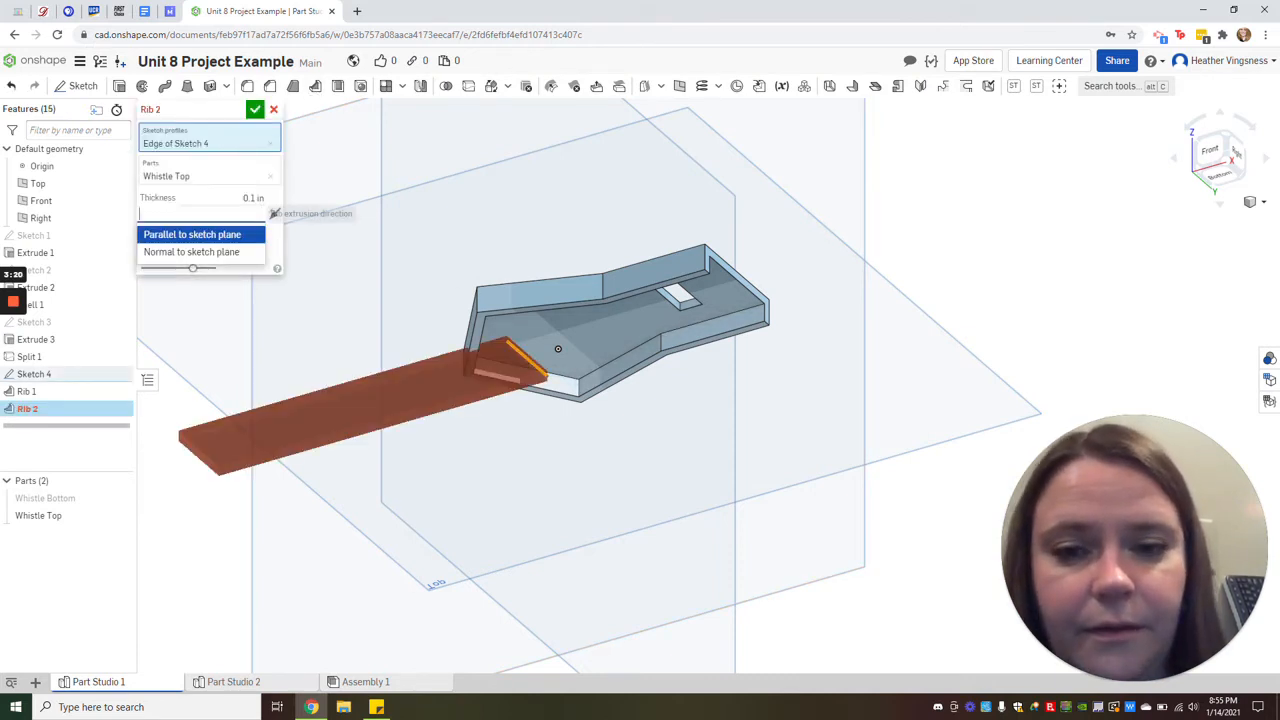
left_click(214, 250)
left_click(253, 197)
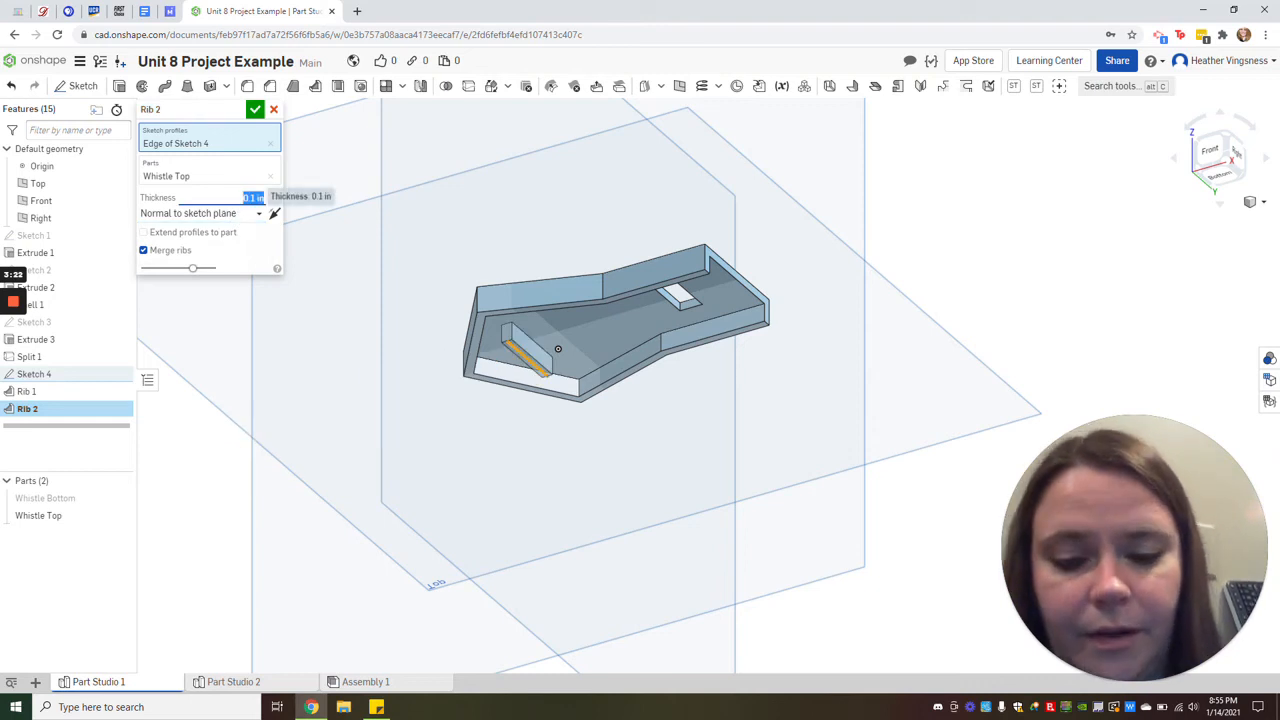
type("1.2 mm")
key("Return")
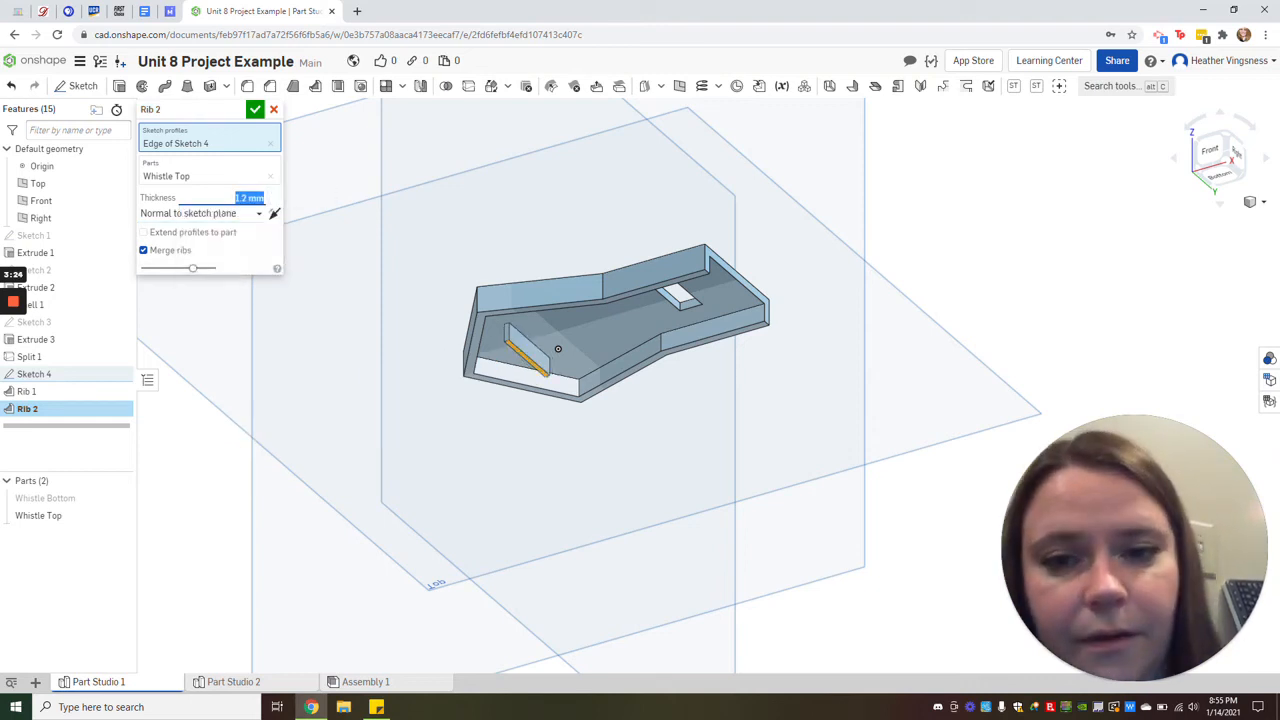
left_click(200, 232)
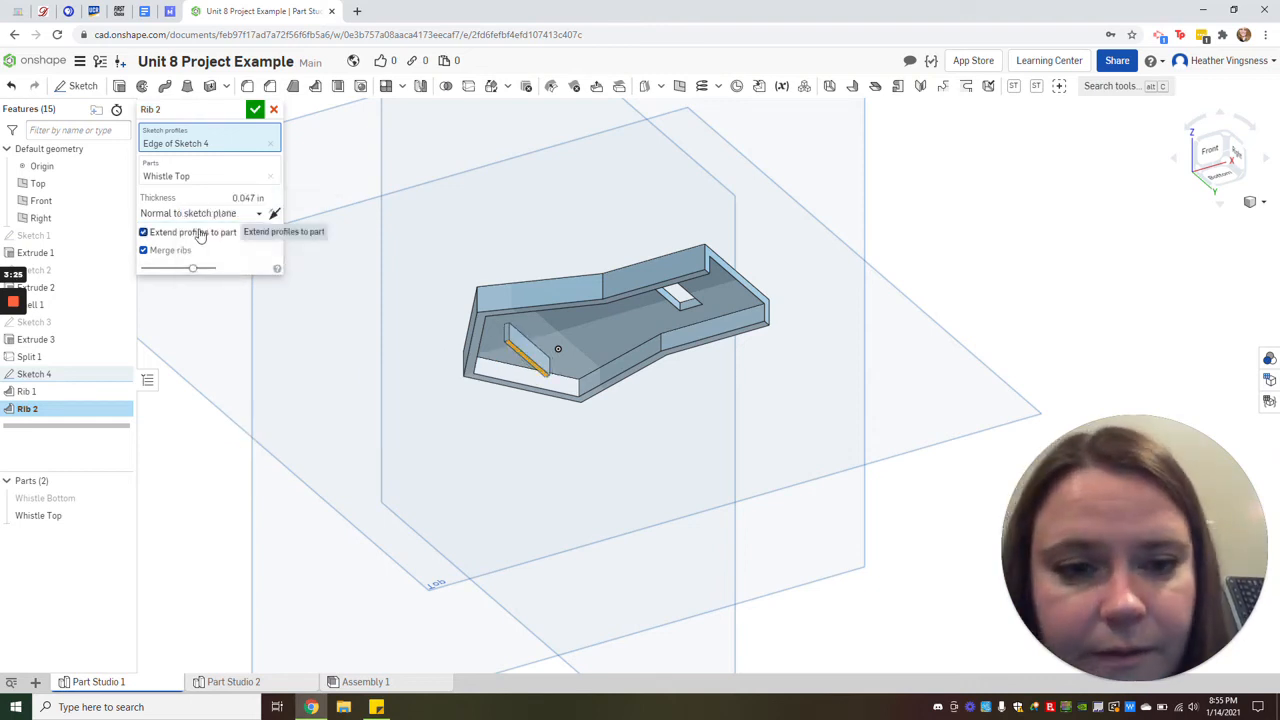
left_click(255, 109)
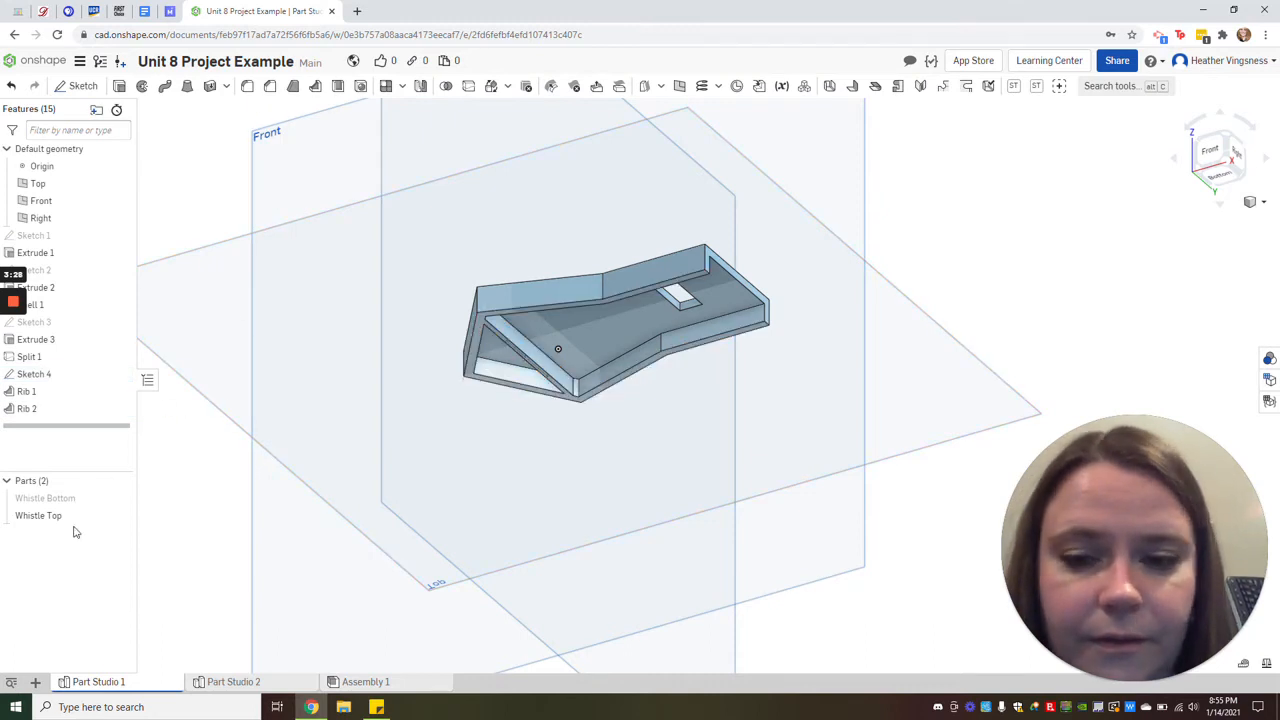
- Hide Whistle Top and show Whistle Bottom, viewed from the front
left_click(119, 499)
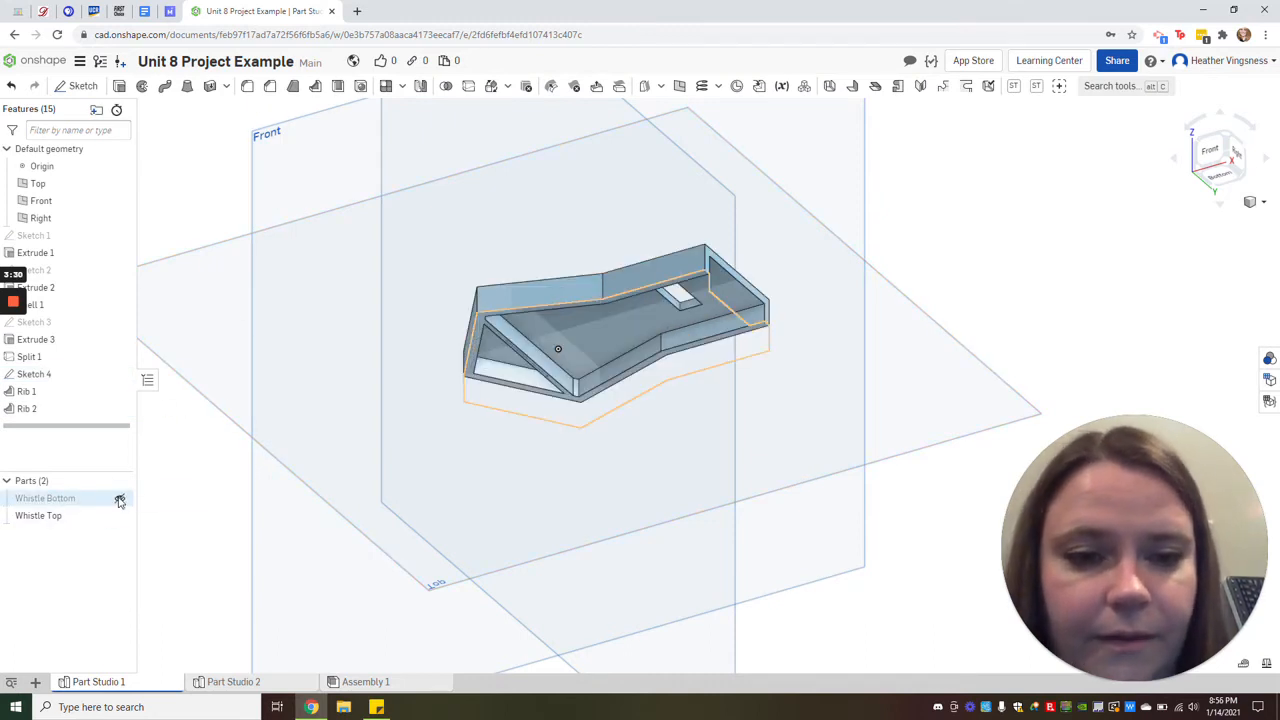
left_click(119, 499)
left_click(119, 499)
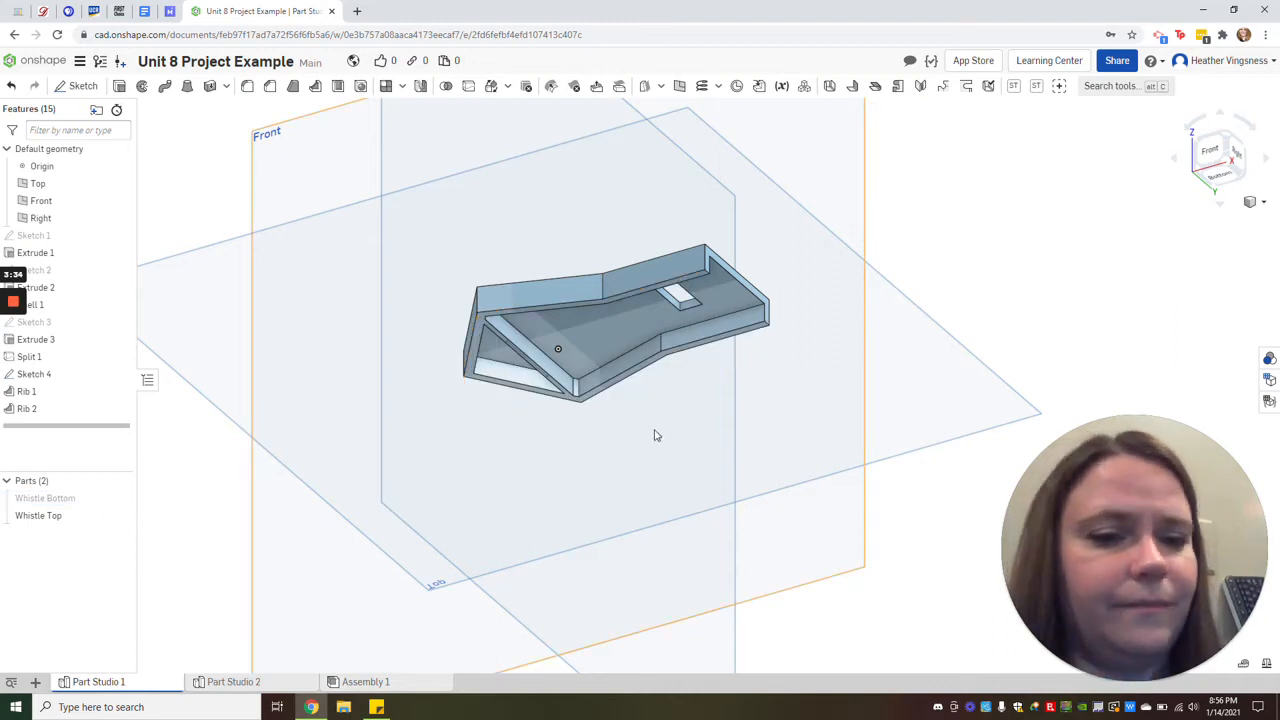
left_click(1215, 156)
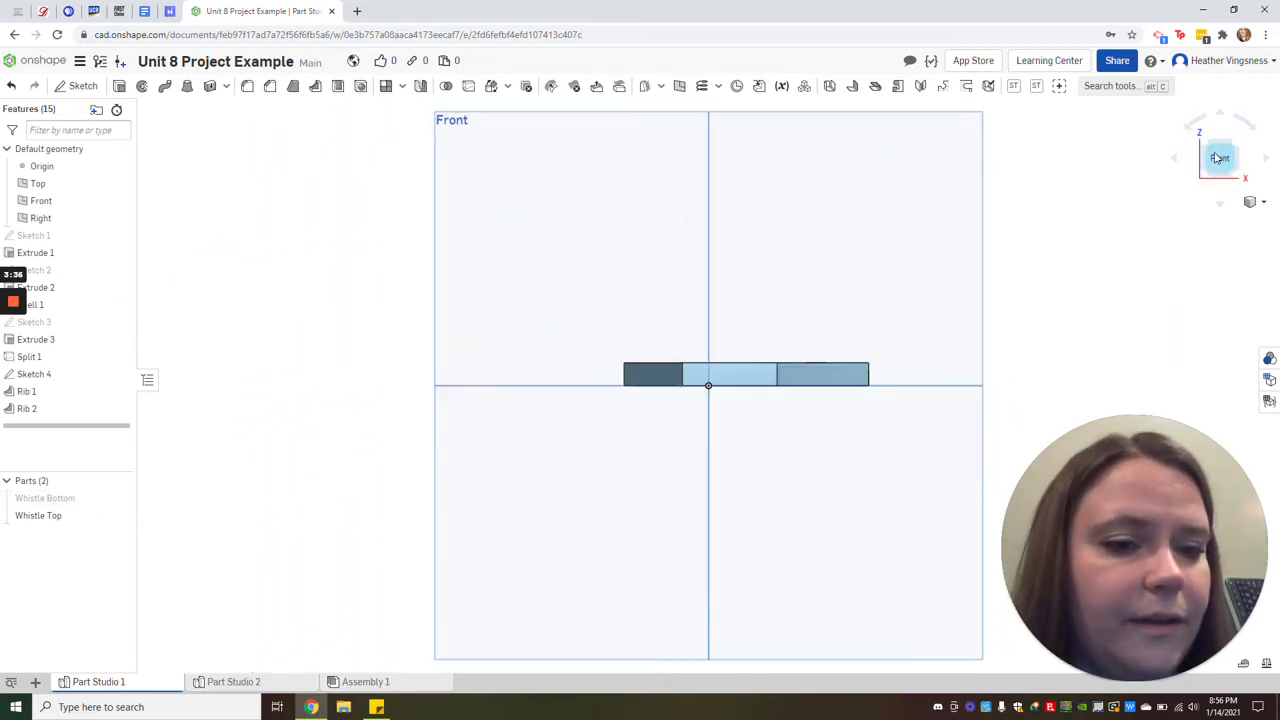
left_click(119, 515)
left_click(120, 498)
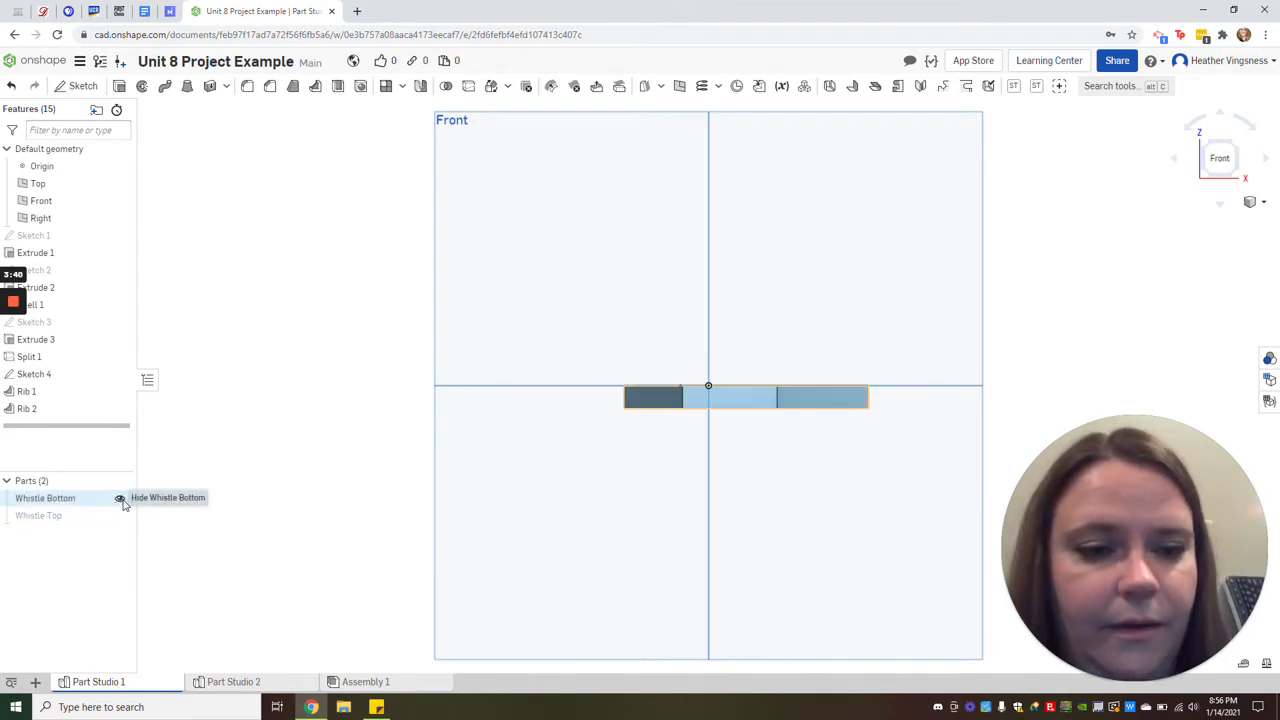
left_click(120, 498)
left_click(120, 498)
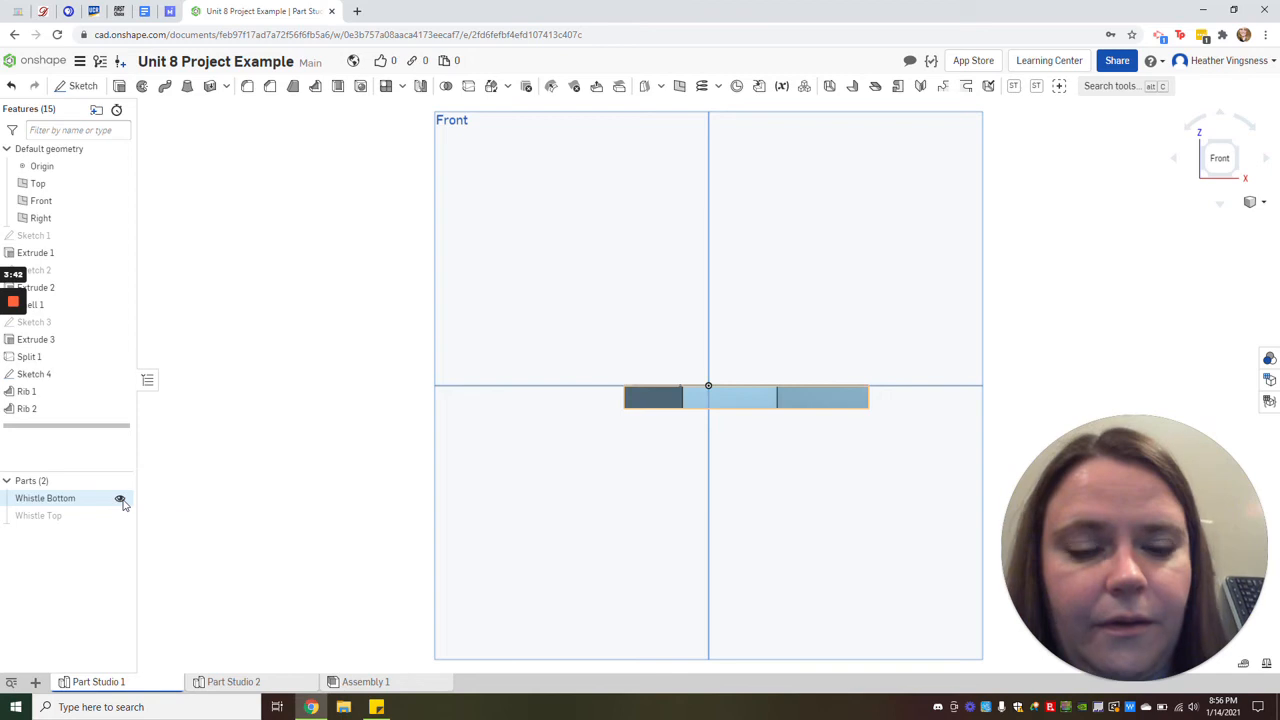
- Sketch a rectangle about 4.8 by 3.9 in on the Top plane, centred on the origin and surrounding Whistle Bottom
left_click(80, 86)
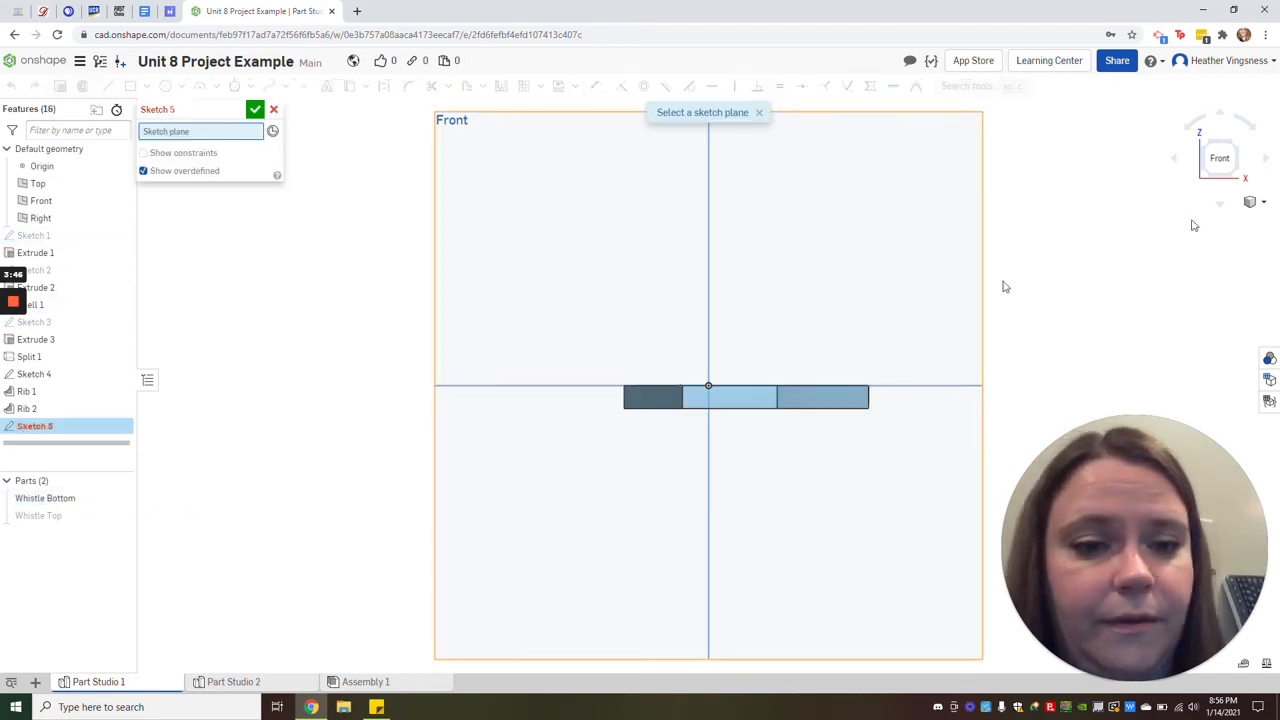
left_click(1238, 148)
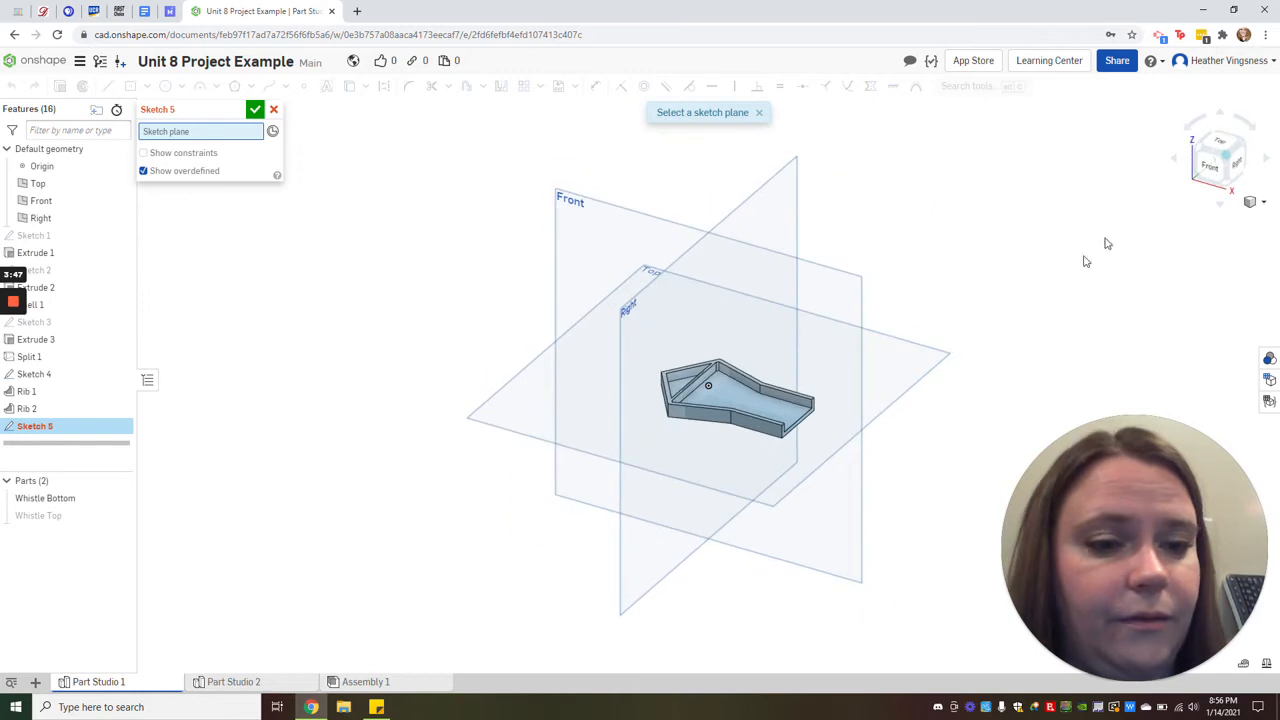
left_click(929, 375)
left_click(130, 86)
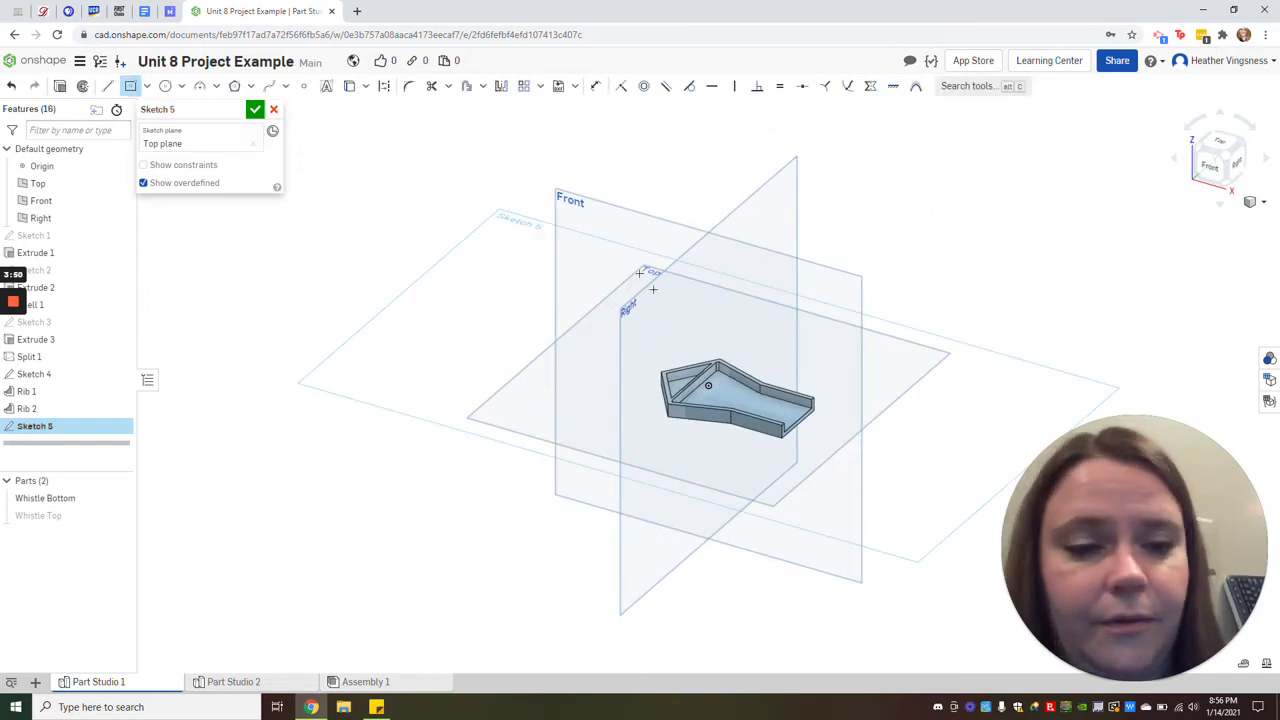
left_click(708, 385)
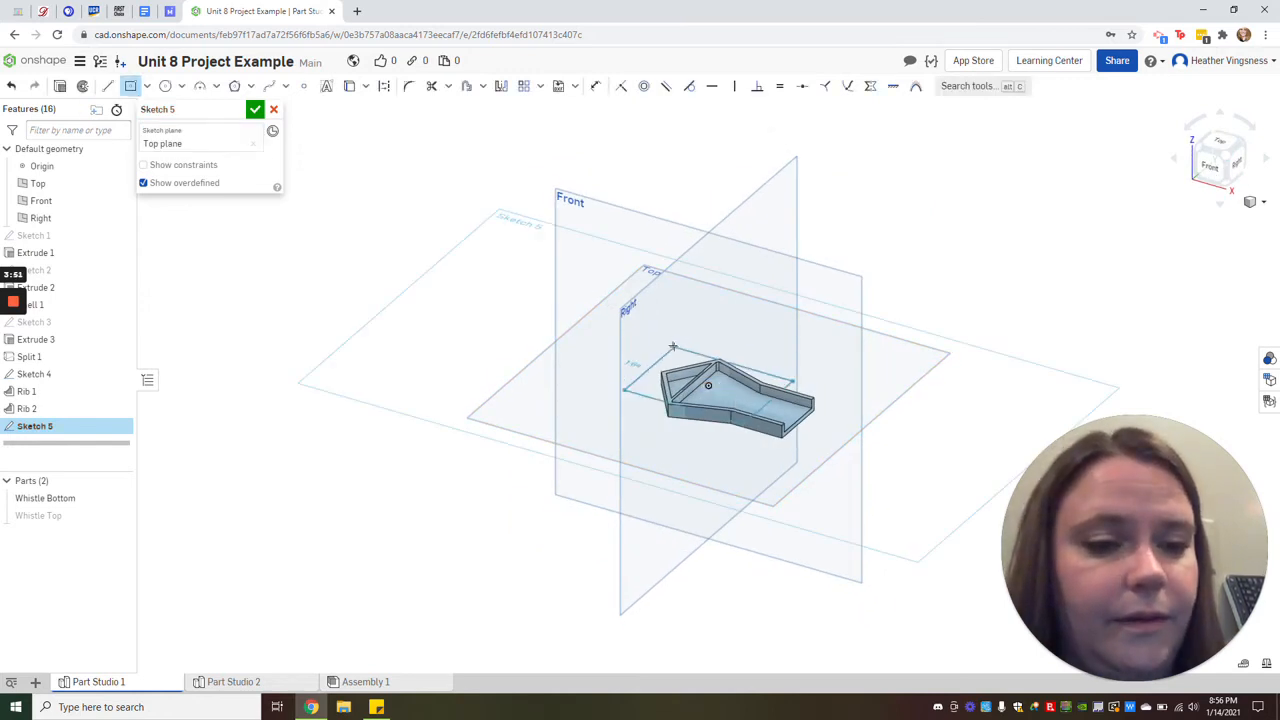
left_click(643, 301)
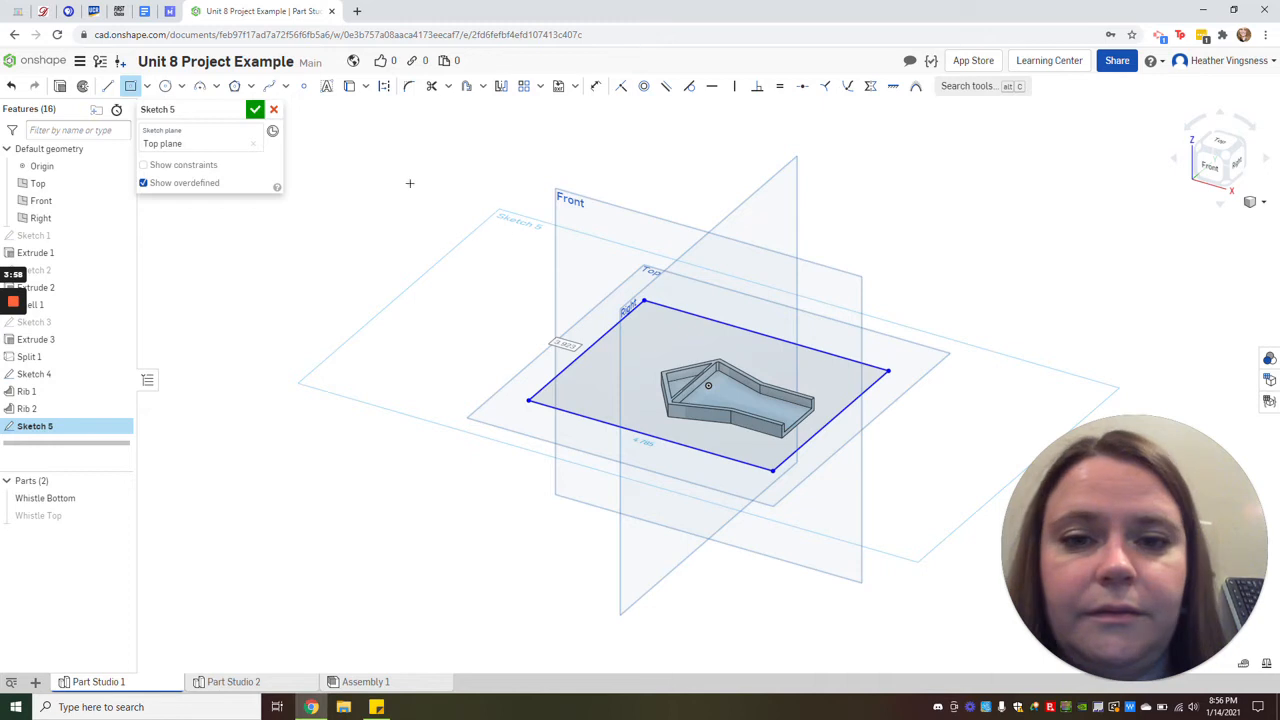
left_click(256, 110)
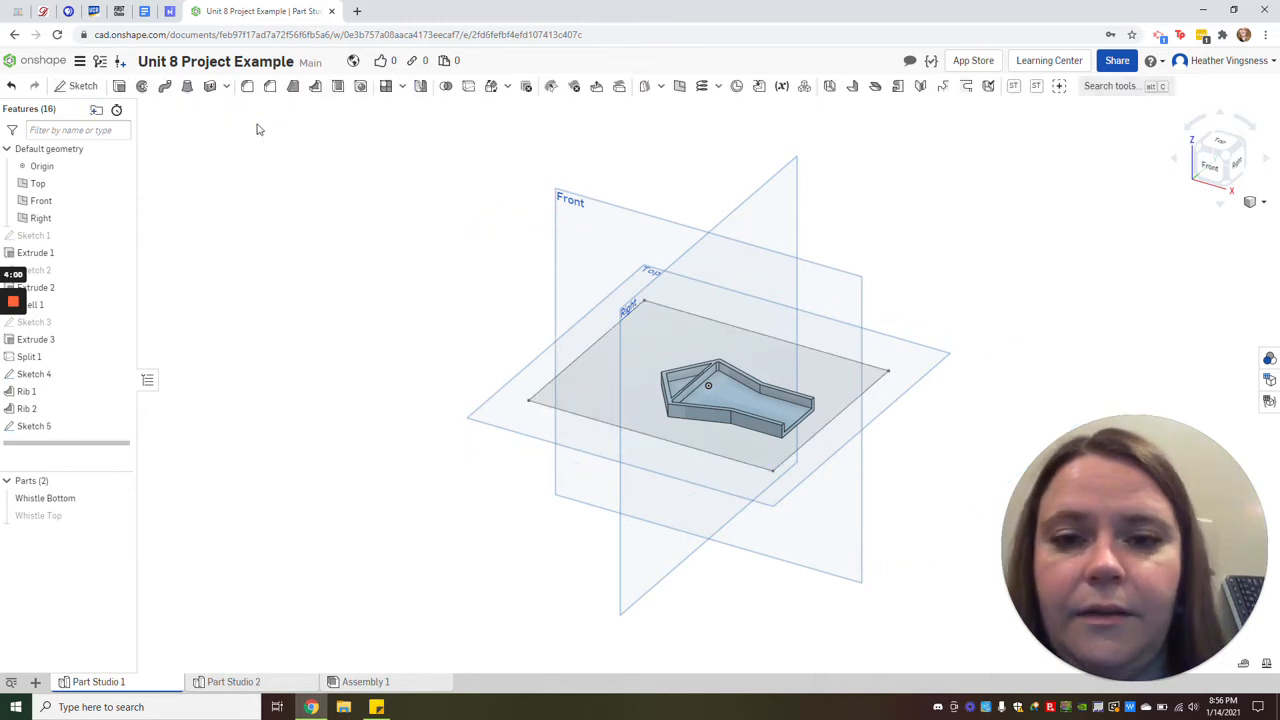
- Extrude the rectangle symmetrically about the Top plane to a depth of 0.94 in, enclosing the whistle half and added to Whistle Bottom
left_click(77, 86)
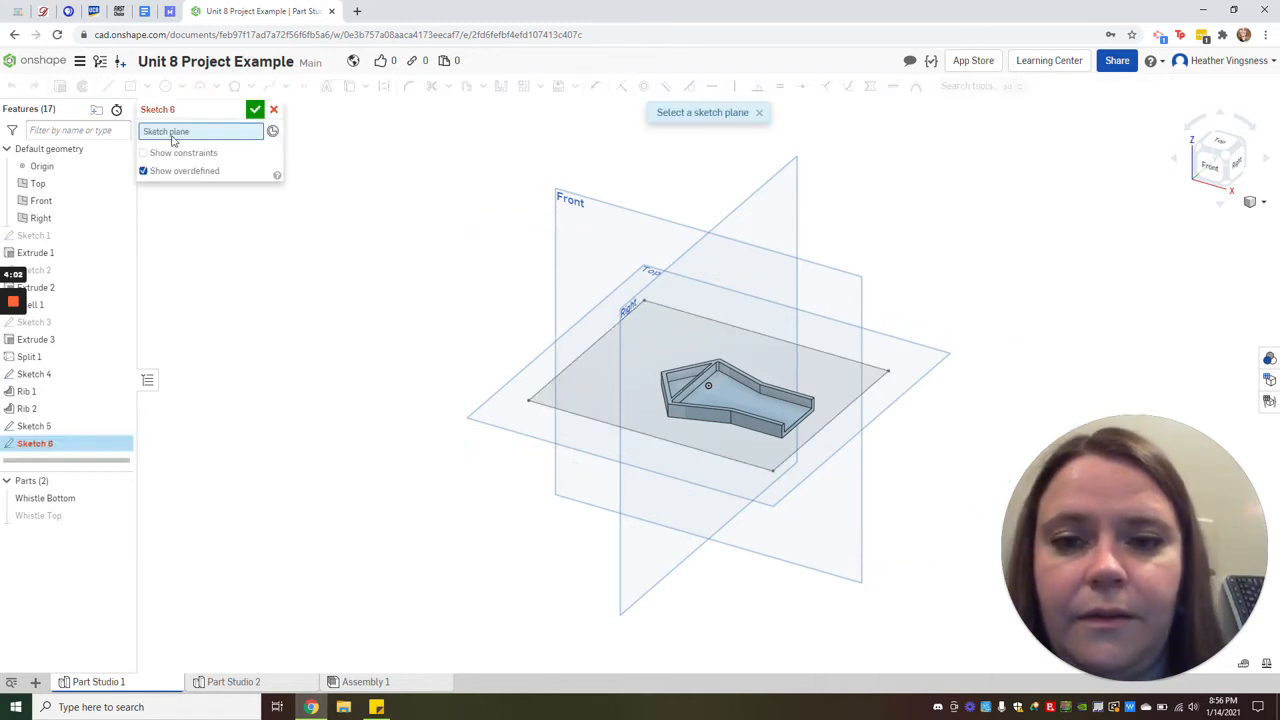
left_click(274, 110)
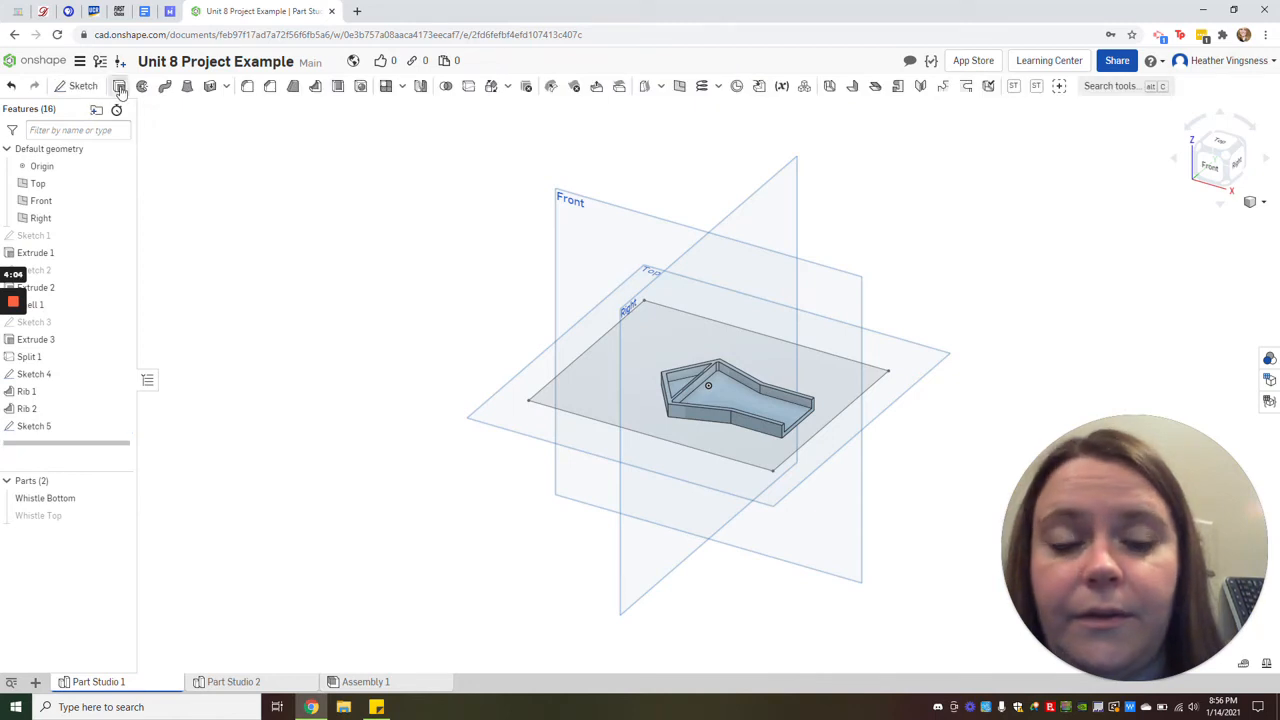
left_click(119, 86)
left_click(616, 378)
left_click(1207, 166)
left_click(233, 205)
left_click(229, 232)
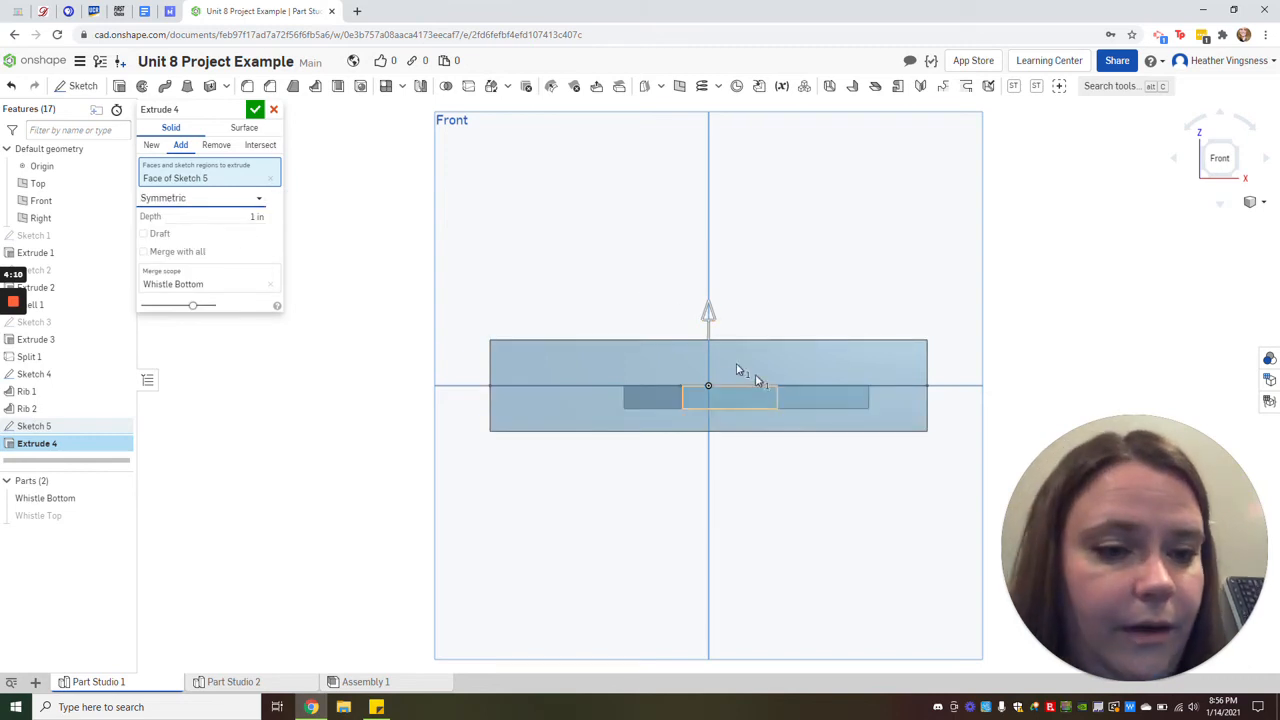
left_click_drag(710, 315, 718, 321)
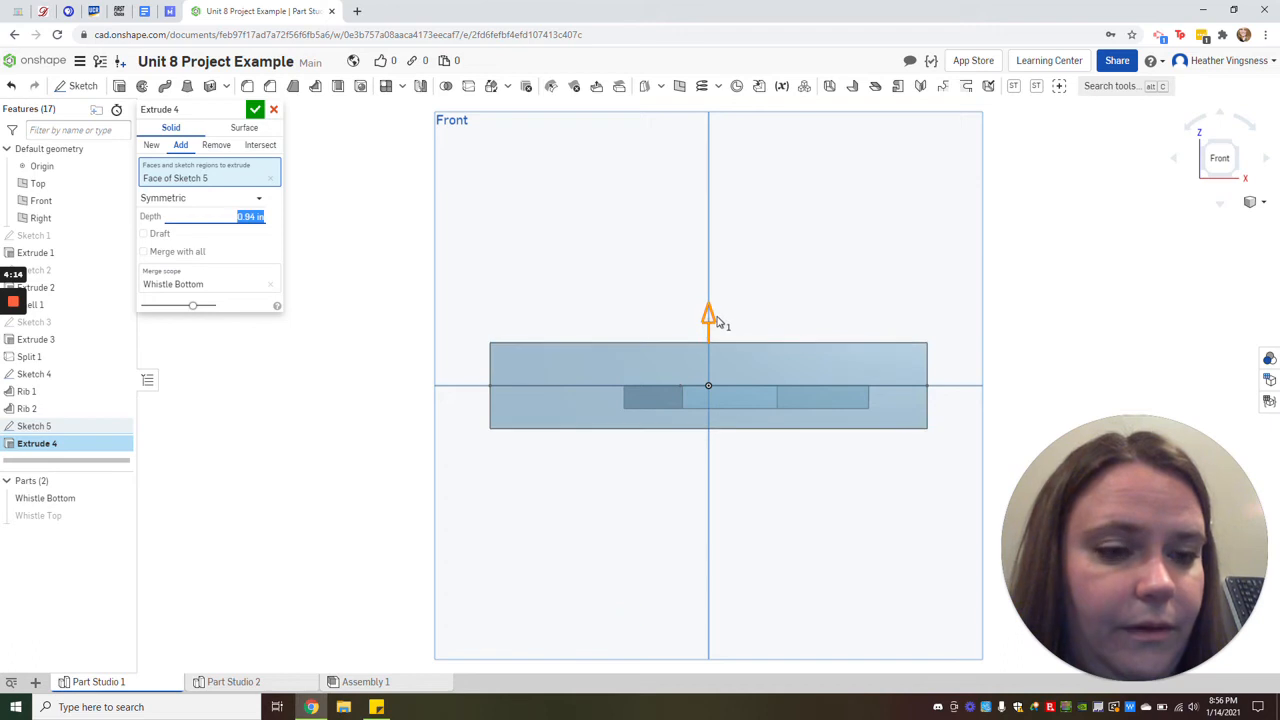
left_click(256, 111)
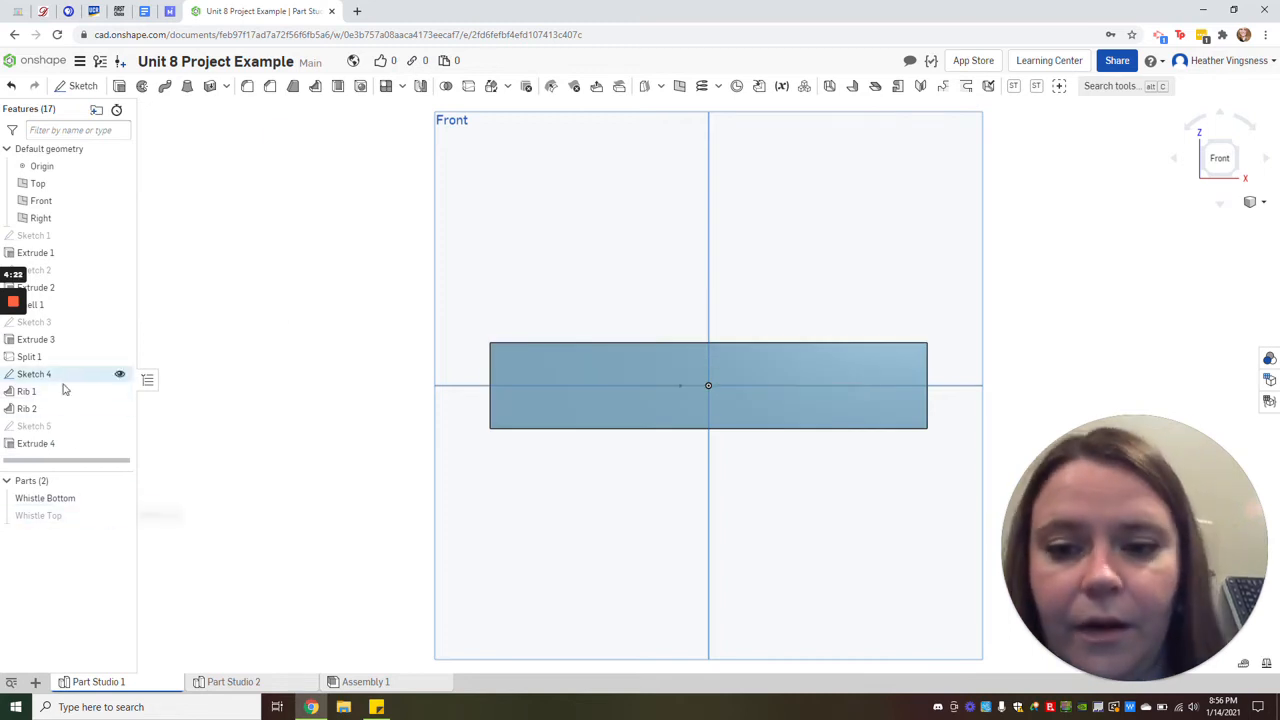
- Change the block's extrusion from Add to New so it forms a separate part
double_click(52, 445)
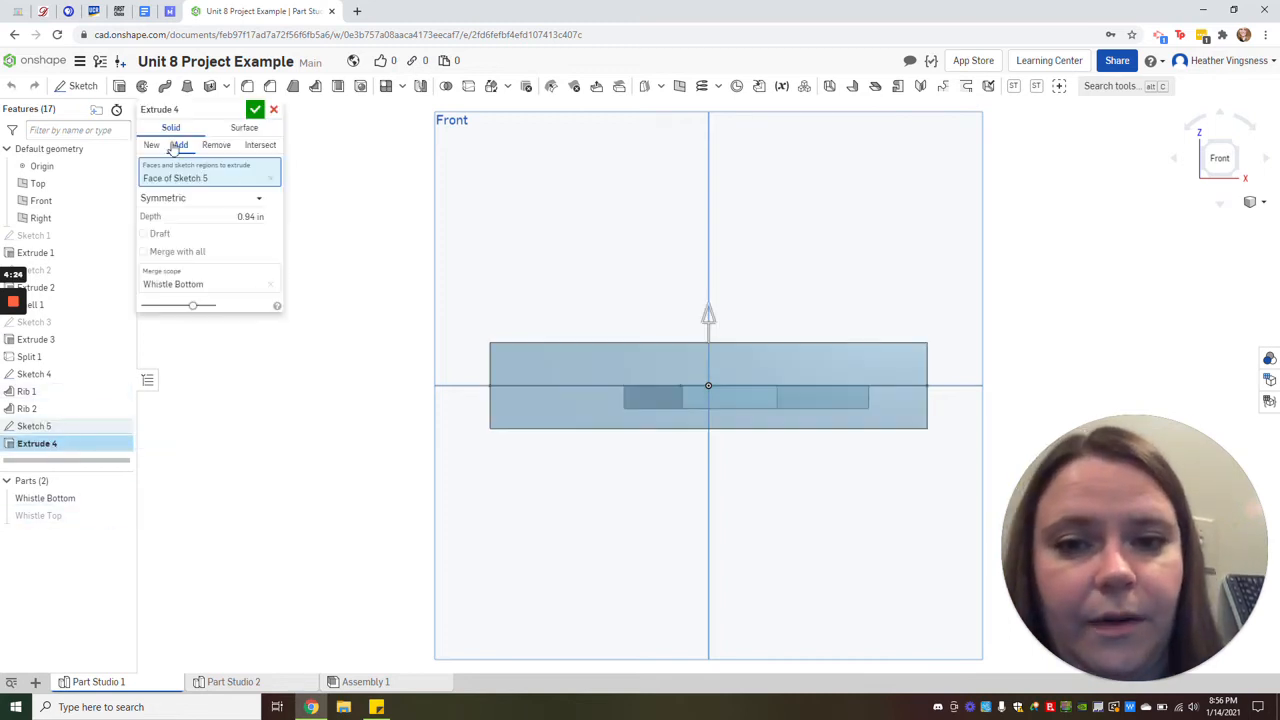
left_click(158, 146)
left_click(255, 110)
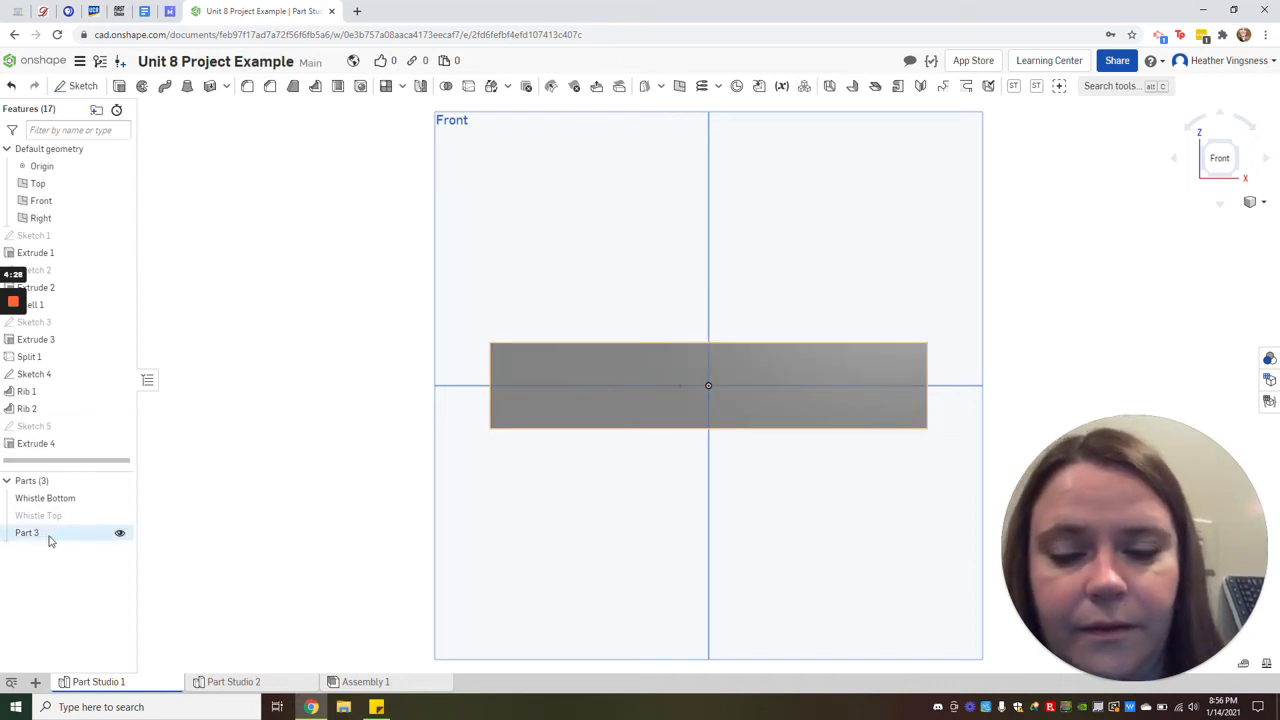
- Rename the new block part as Mold of Whistle Bottom
right_click(50, 540)
left_click(95, 322)
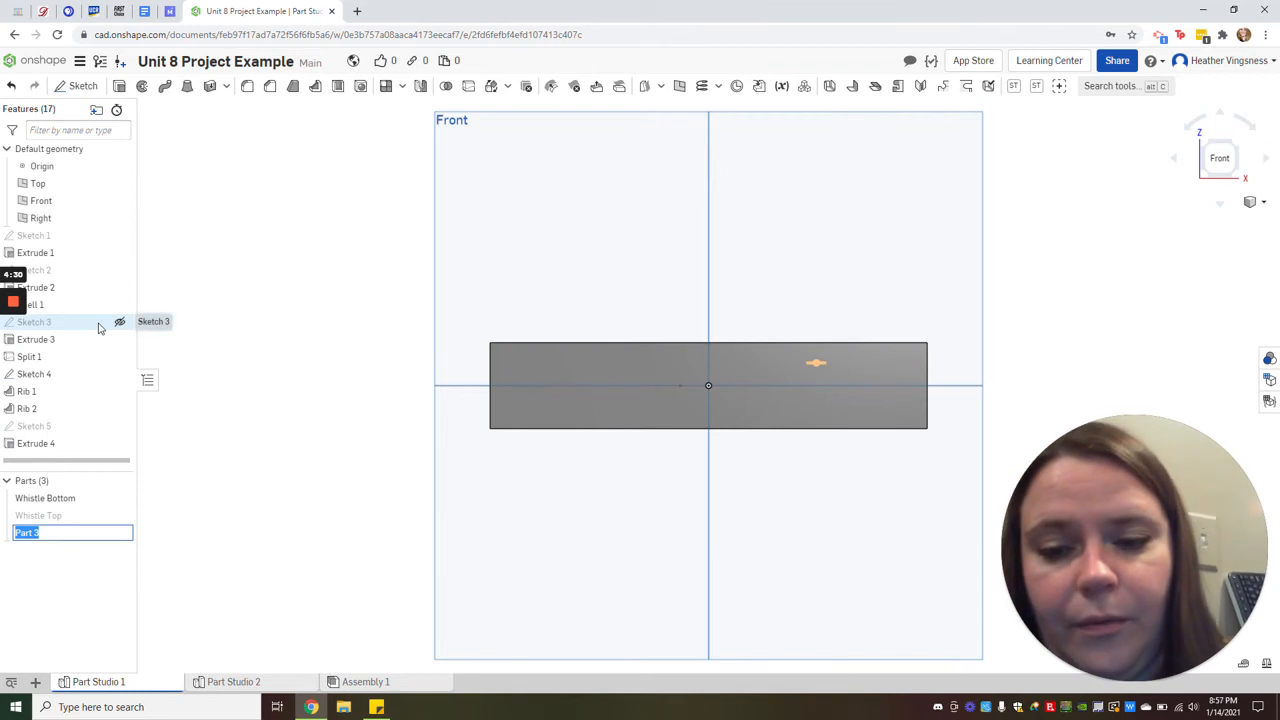
type("mol")
key("BackSpace")
key("BackSpace")
key("BackSpace")
type("Mold of Whistle Bottom")
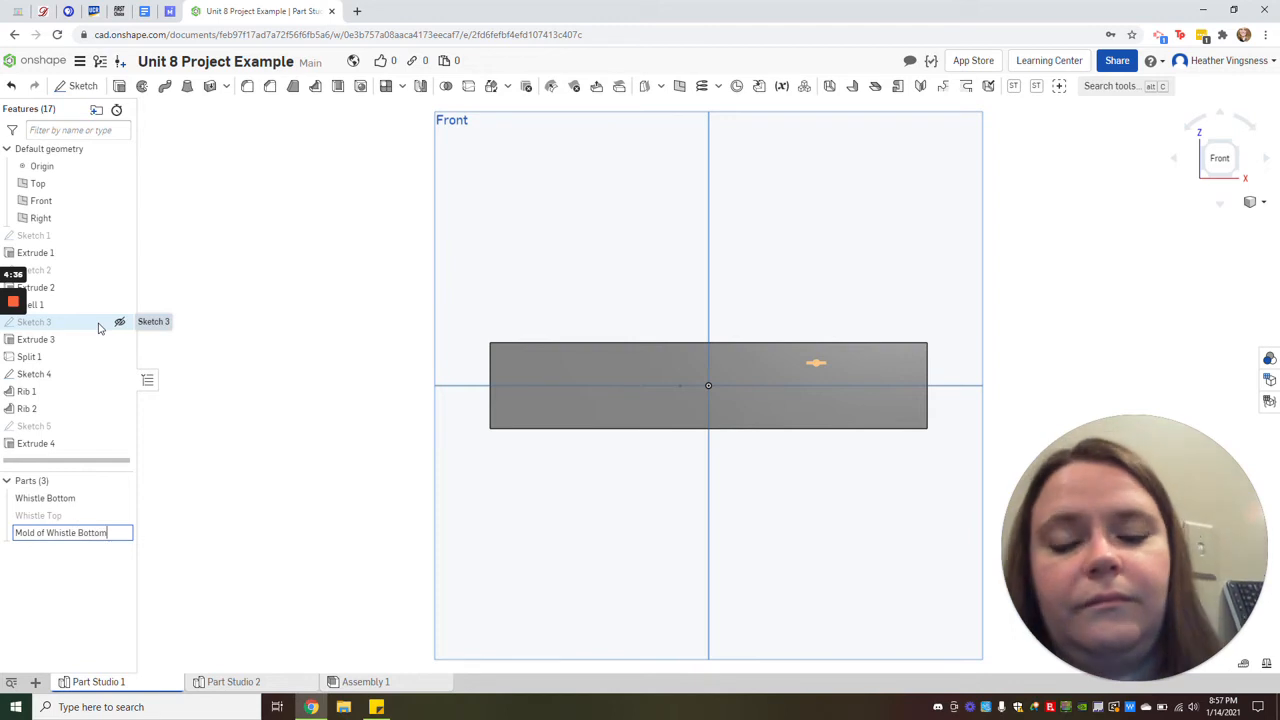
left_click(185, 447)
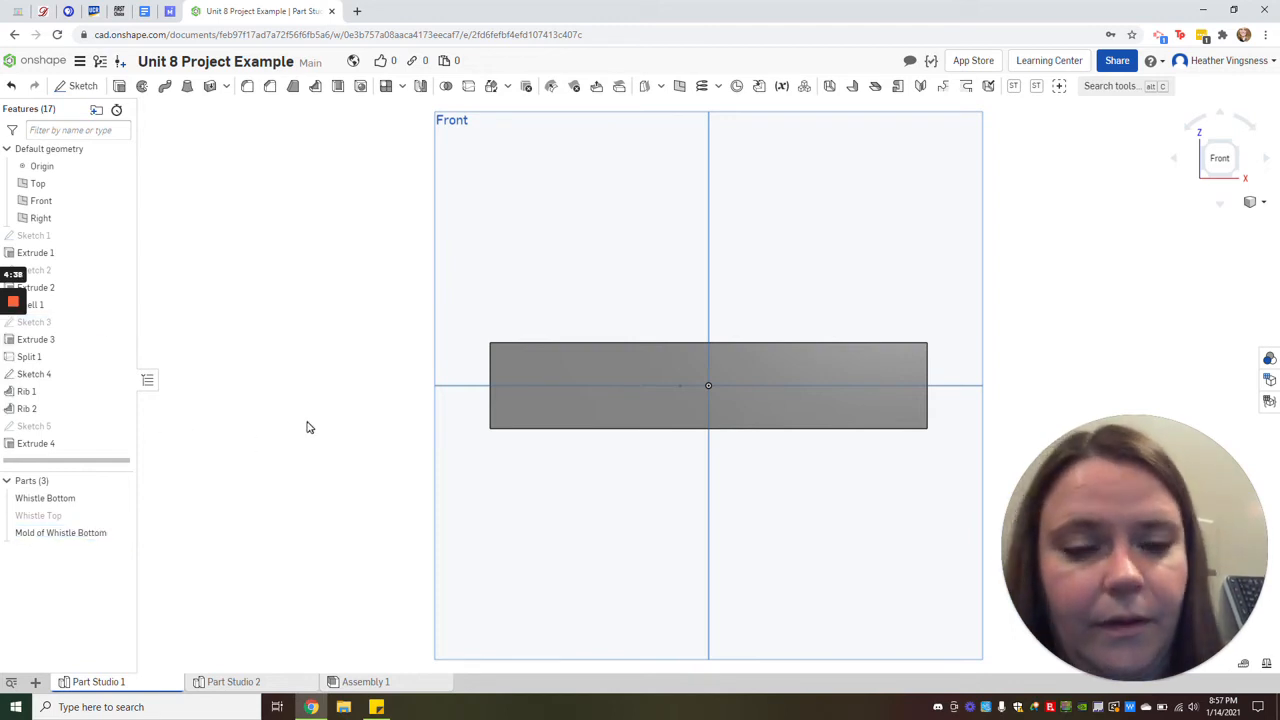
- Split Mold of Whistle Bottom into two parts along the Top plane, keeping the tools
key("shift+7")
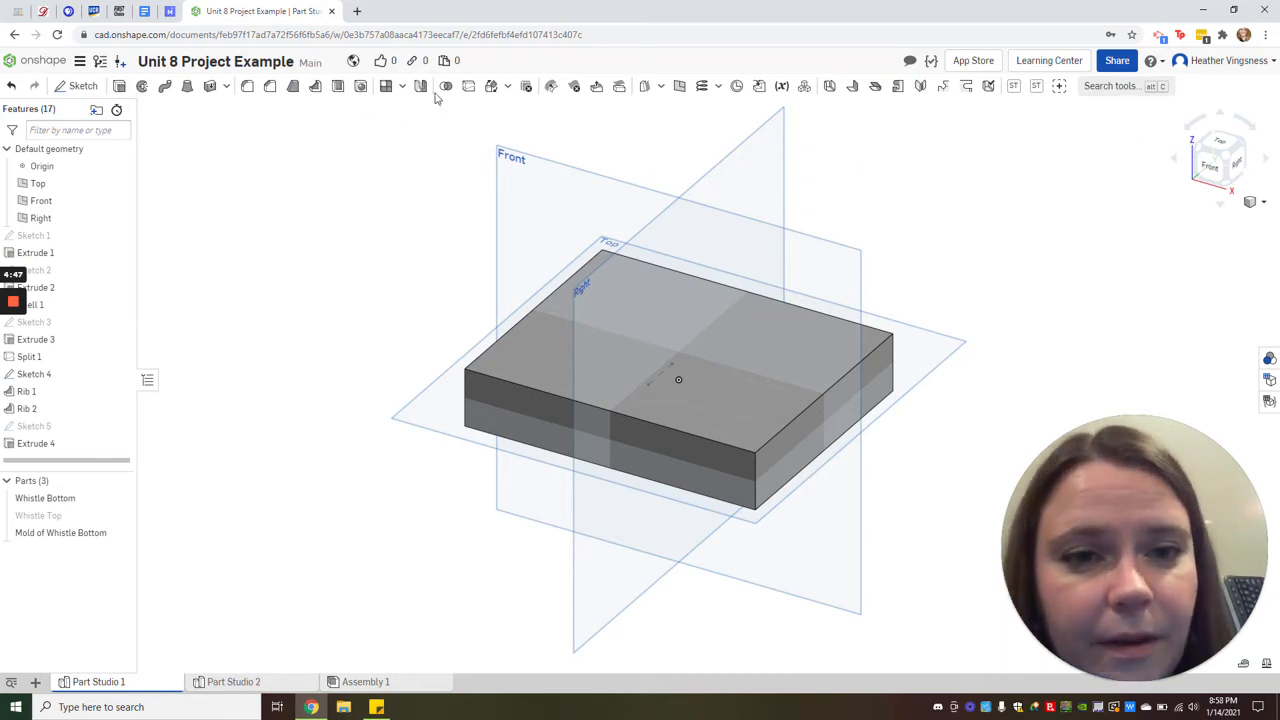
left_click(468, 86)
left_click(495, 405)
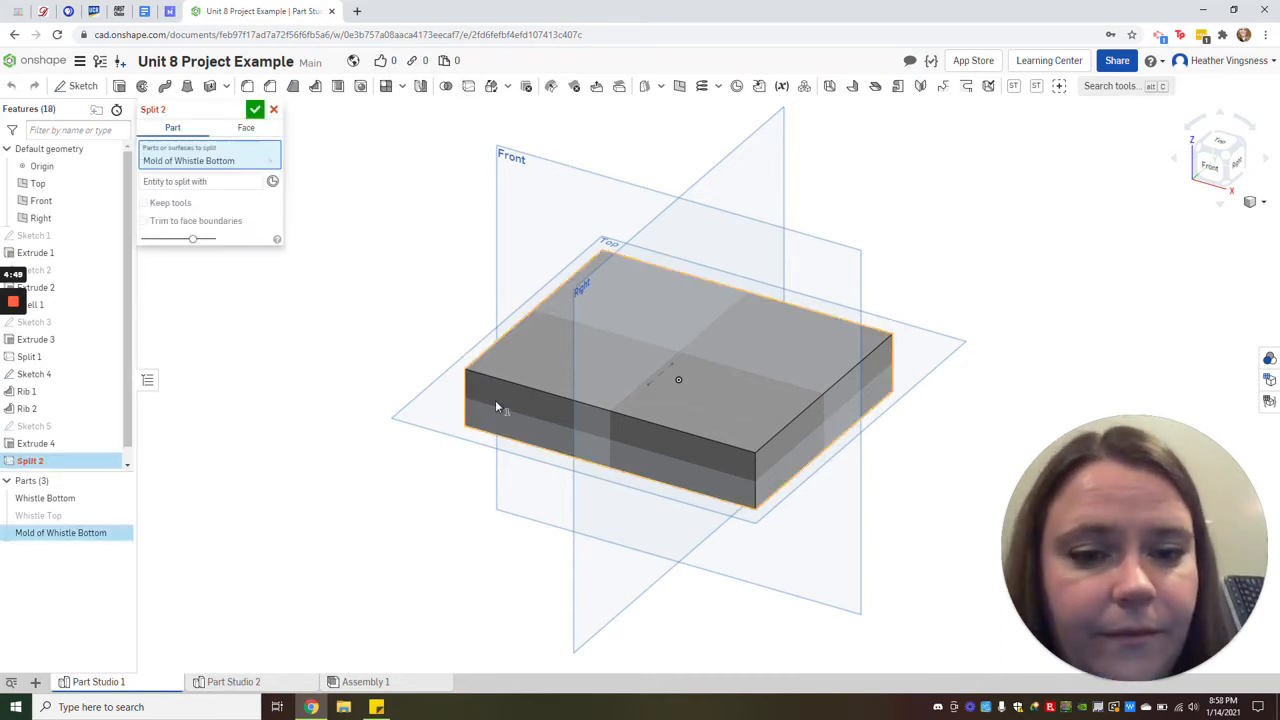
left_click(205, 185)
left_click(455, 435)
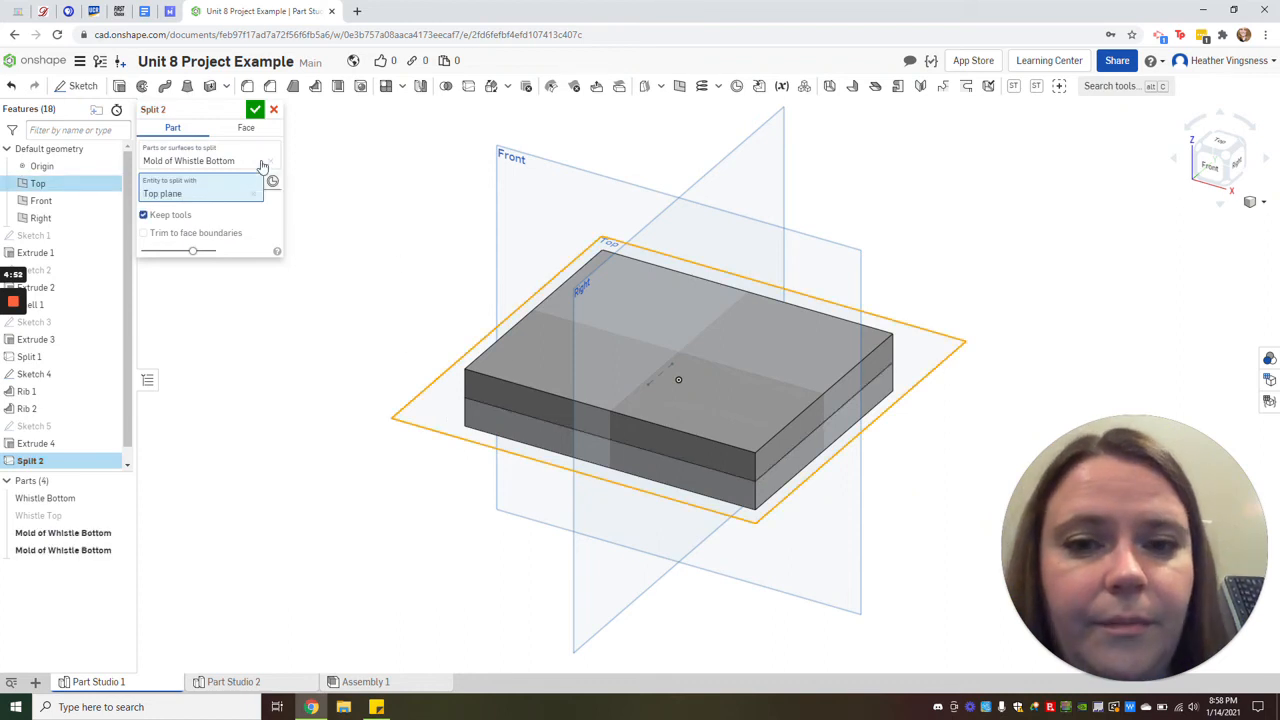
left_click(255, 109)
- Hide and show the two mold halves in turn and examine how Whistle Bottom sits against each, including from below and the right
left_click(120, 533)
left_click(120, 533)
left_click(120, 550)
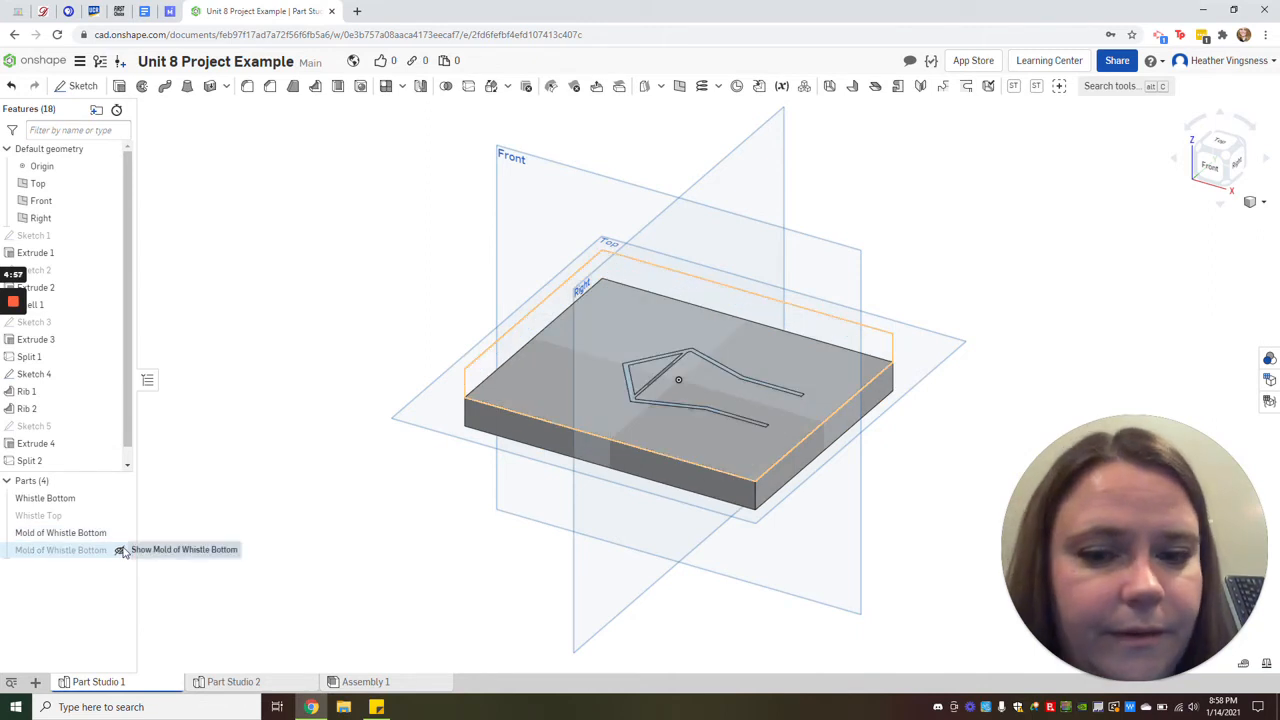
left_click(120, 550)
left_click(120, 533)
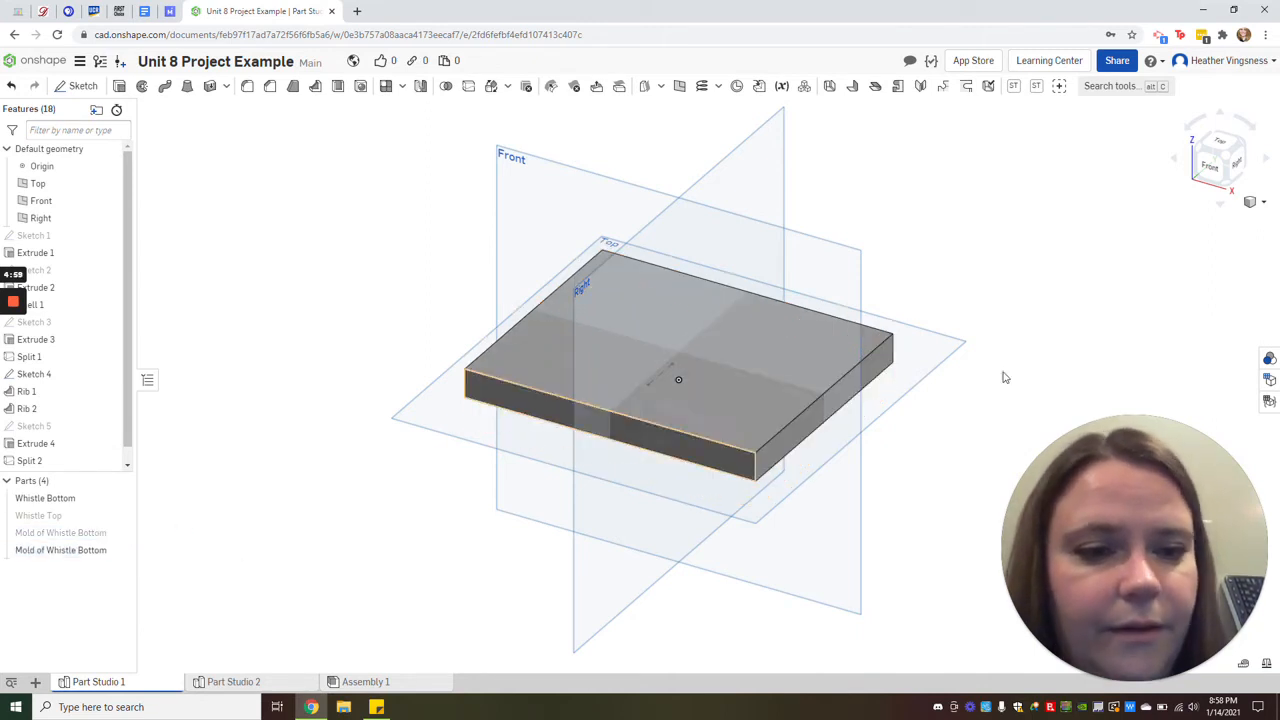
left_click(1226, 190)
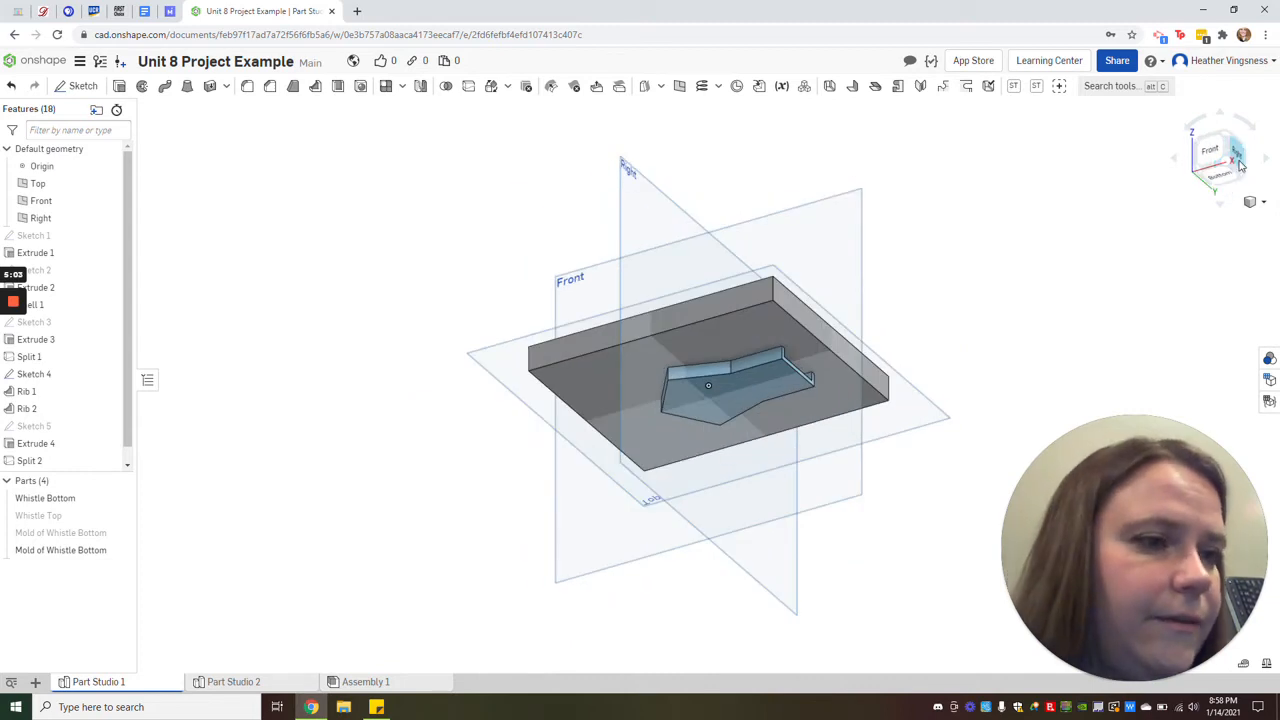
left_click(1239, 163)
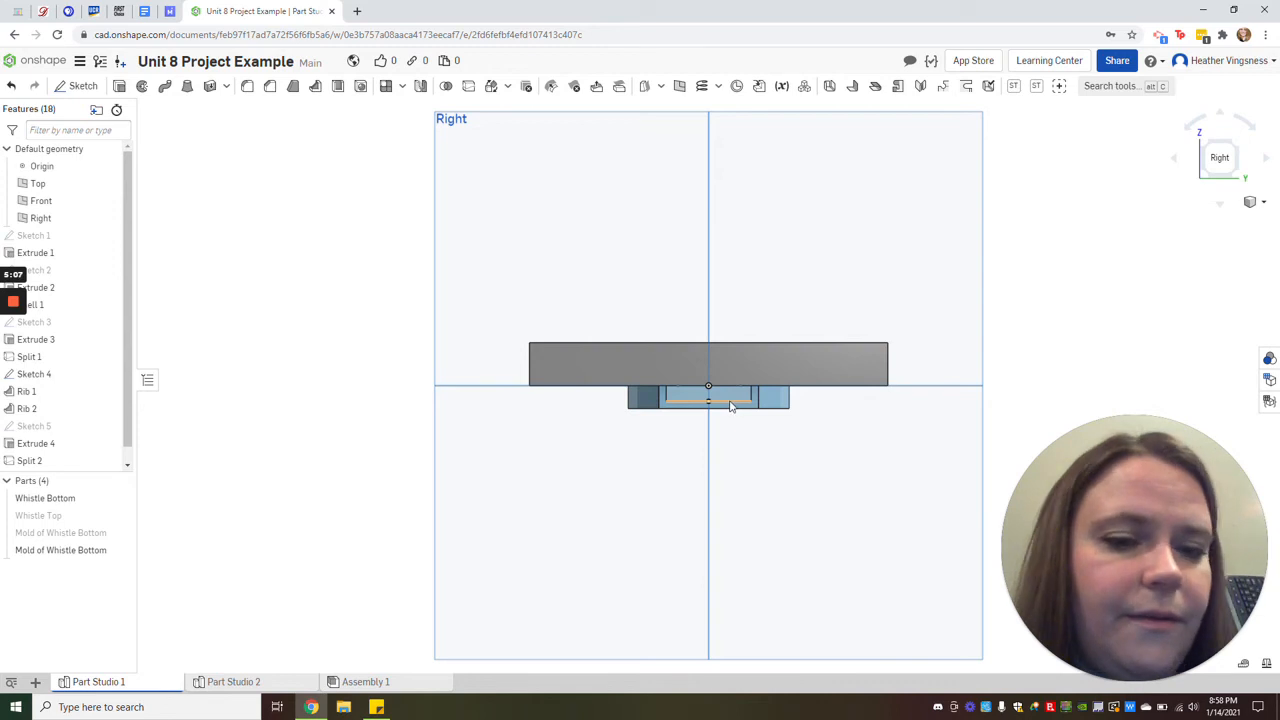
- Delete the split of Mold of Whistle Bottom
right_click(64, 461)
left_click(108, 591)
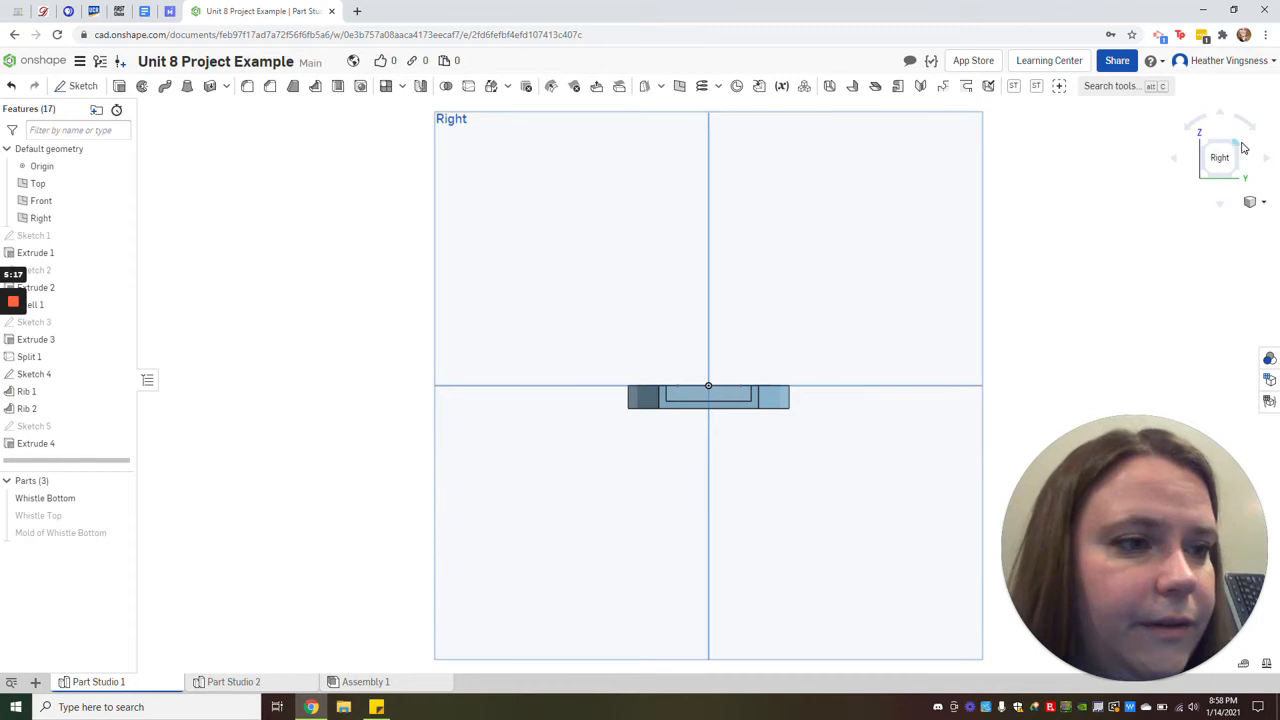
- Create a plane-point plane parallel to the Top plane through the midpoint of the inner floor edge at Whistle Bottom's open end
left_click(680, 88)
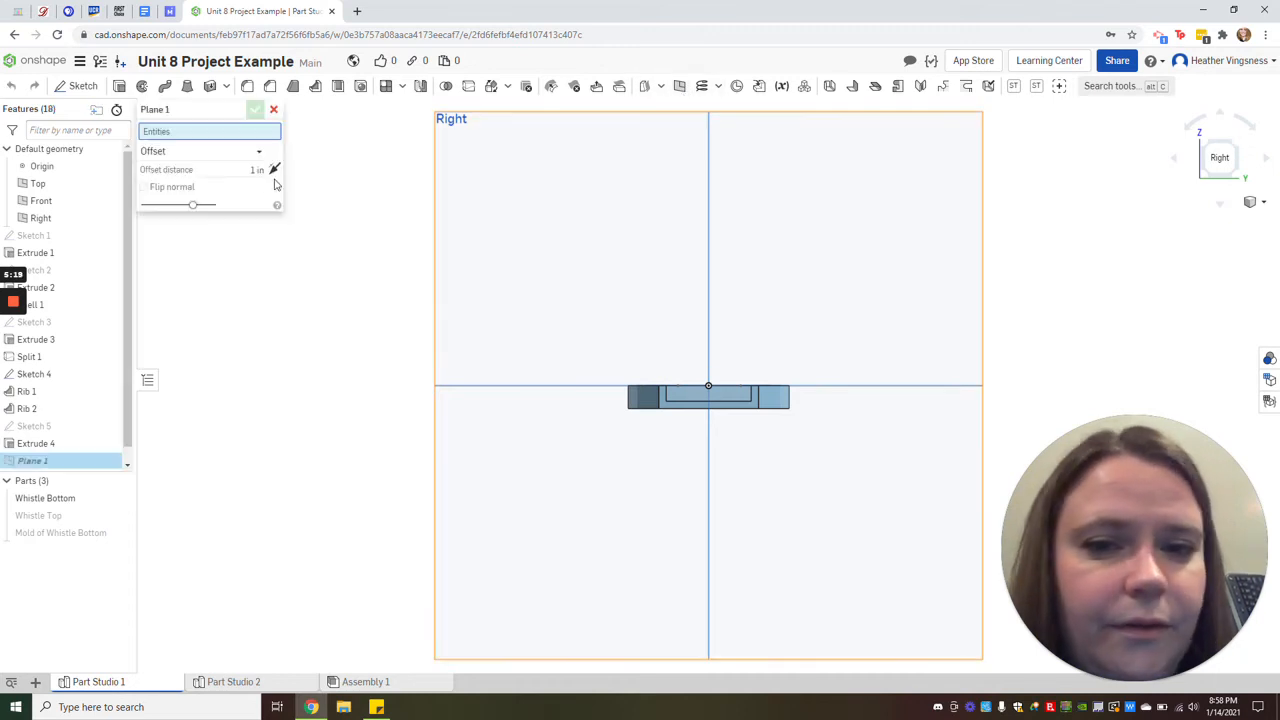
left_click(245, 152)
left_click(192, 188)
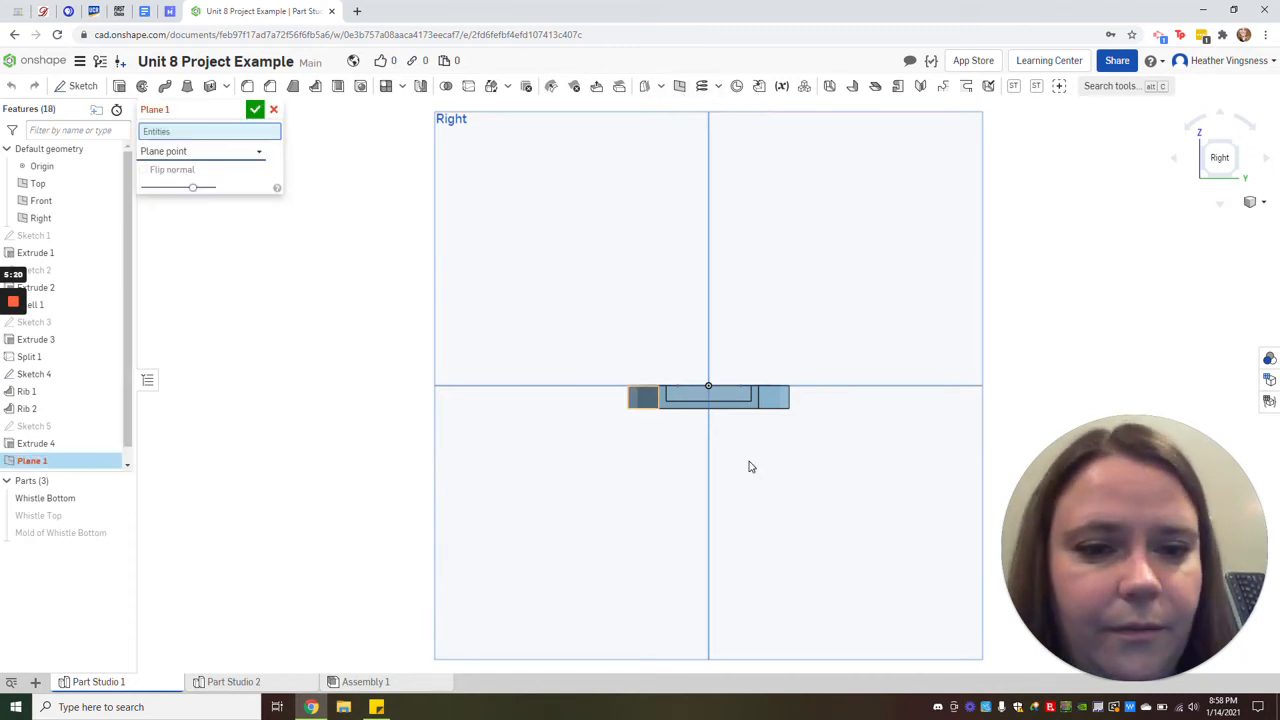
left_click(709, 402)
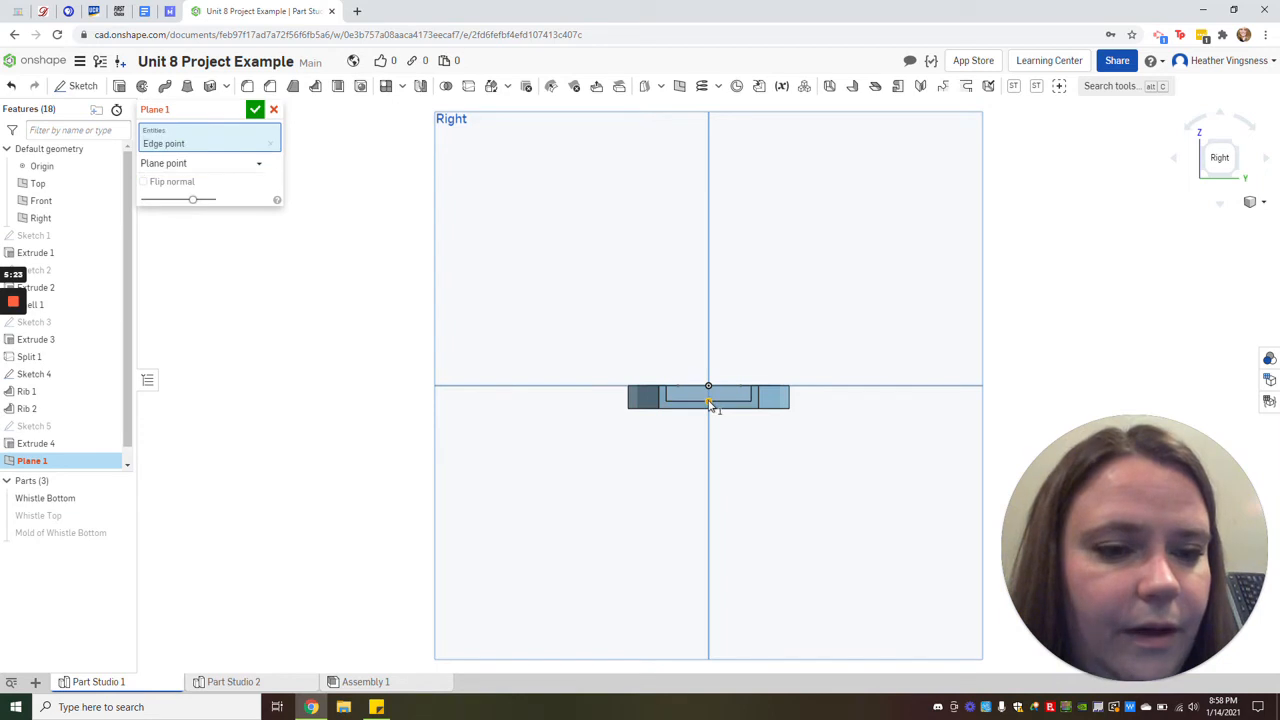
left_click(1238, 152)
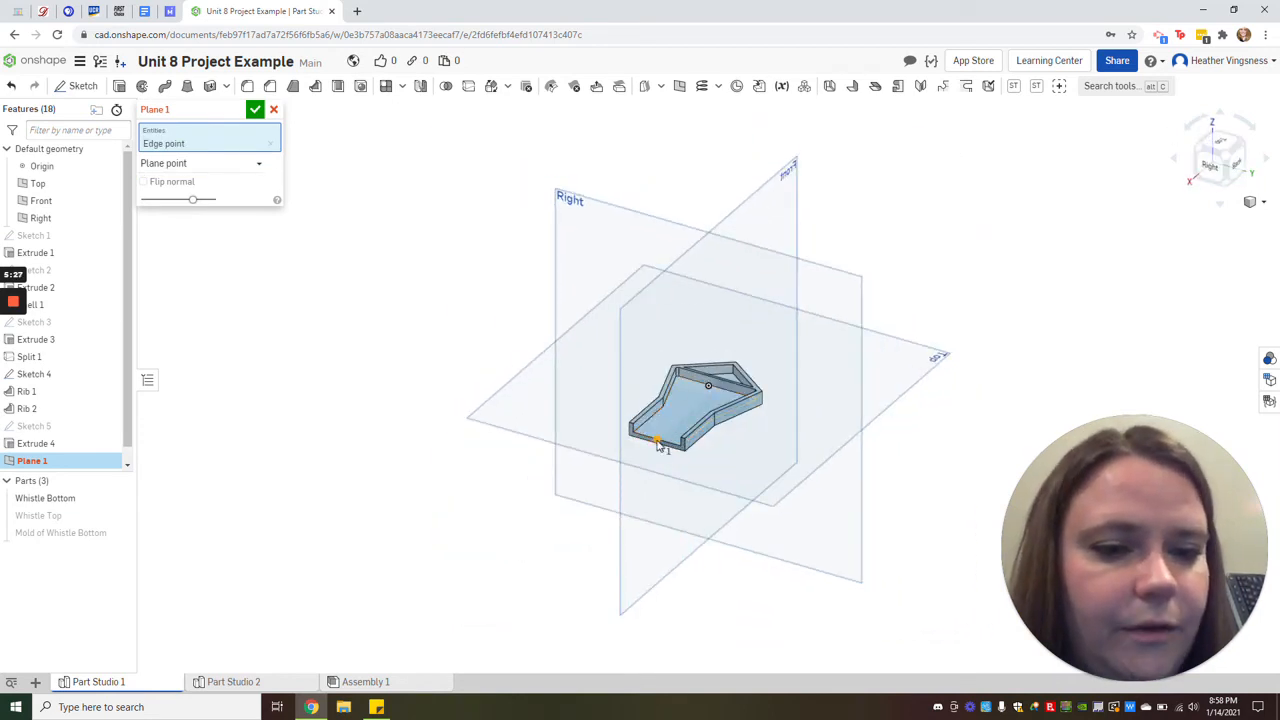
left_click(517, 414)
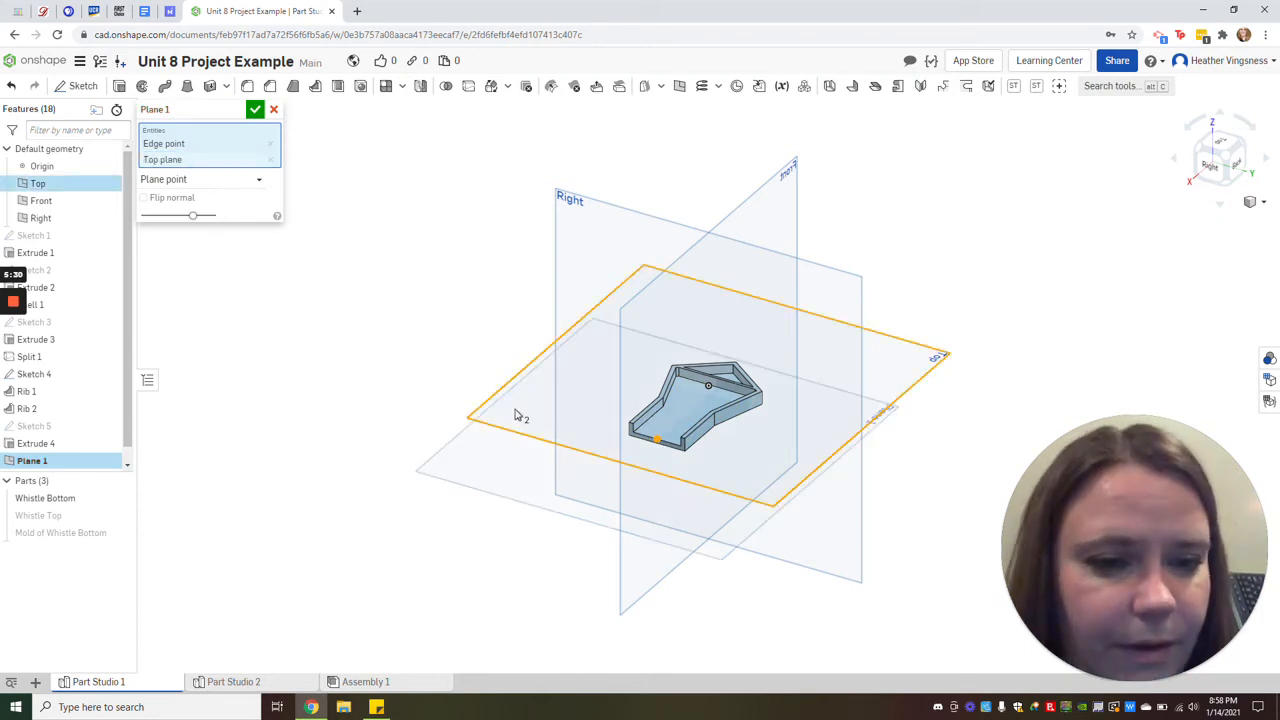
left_click(1214, 168)
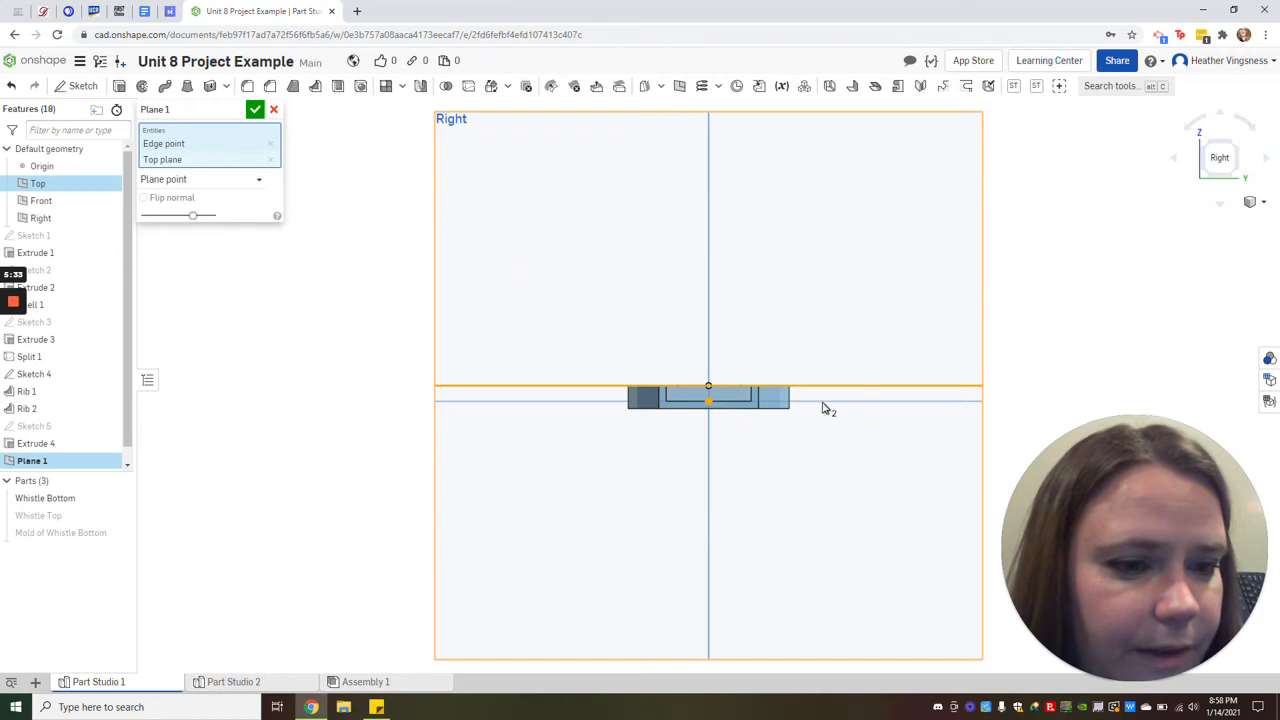
scroll(790, 418, "up", 5)
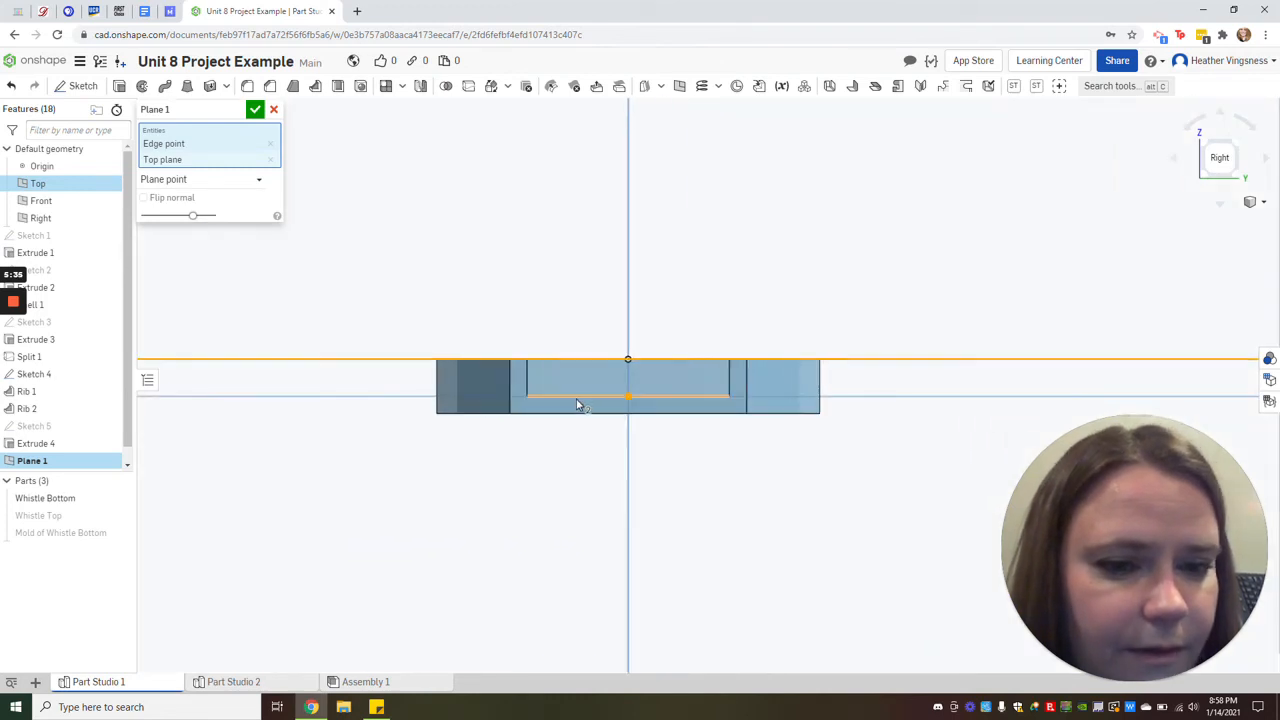
left_click(256, 110)
scroll(323, 331, "down", 5)
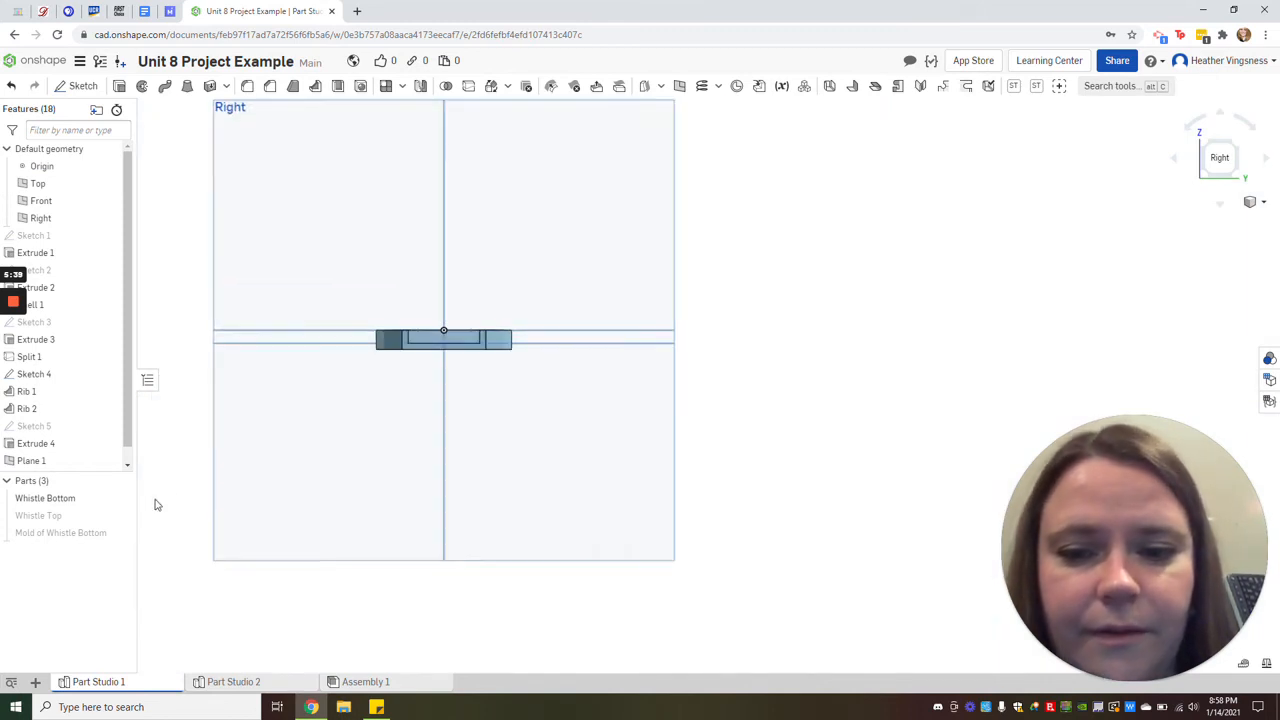
- Show Mold of Whistle Bottom and split it into two parts along Plane 1
left_click(123, 532)
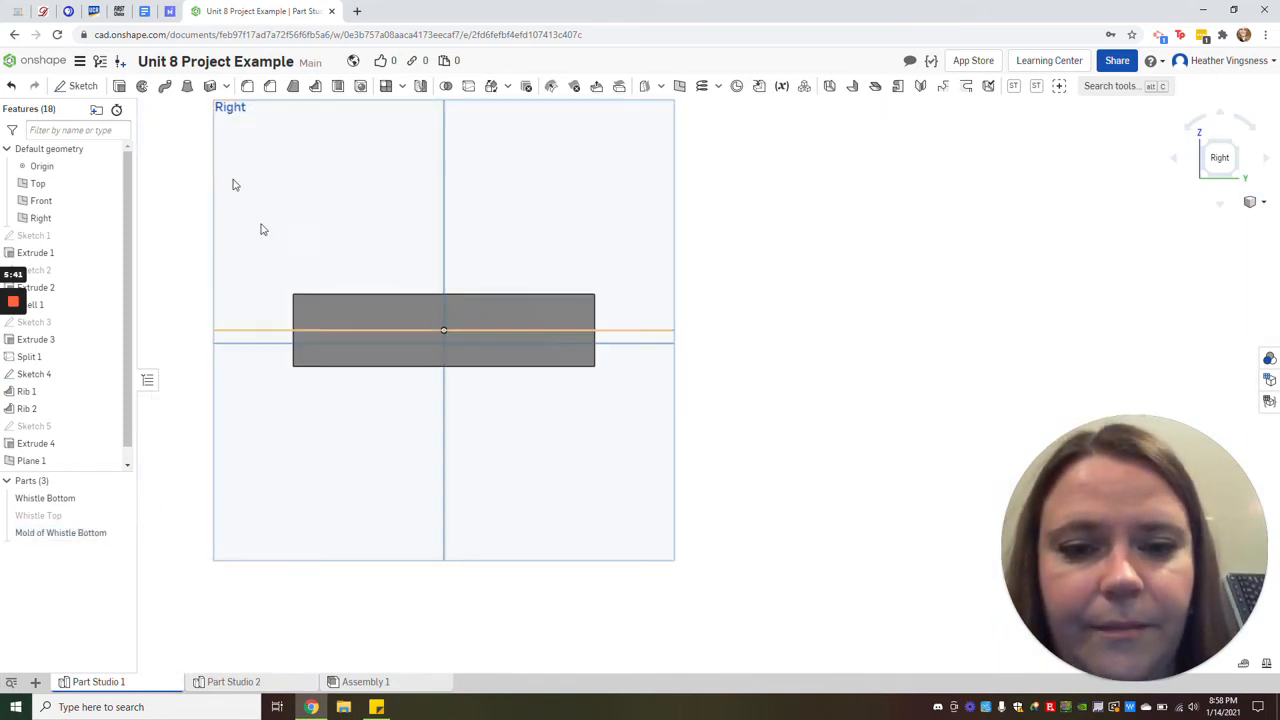
left_click(467, 86)
left_click(346, 317)
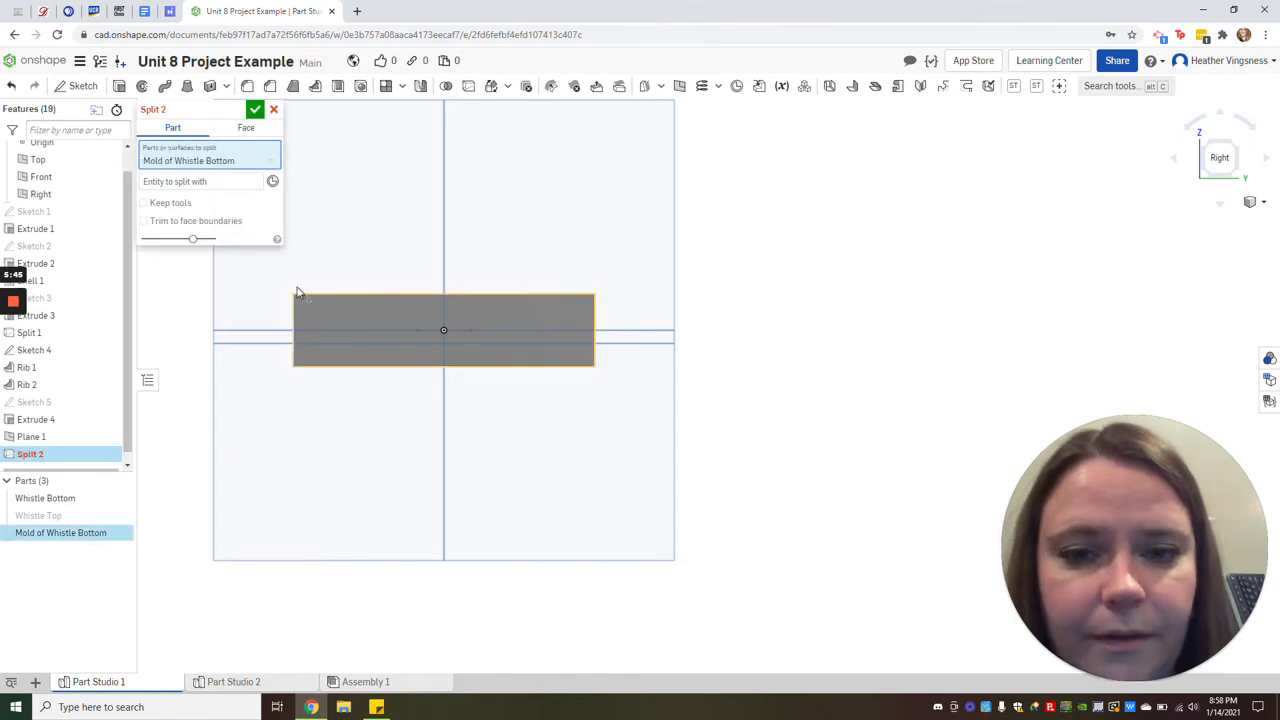
left_click(195, 184)
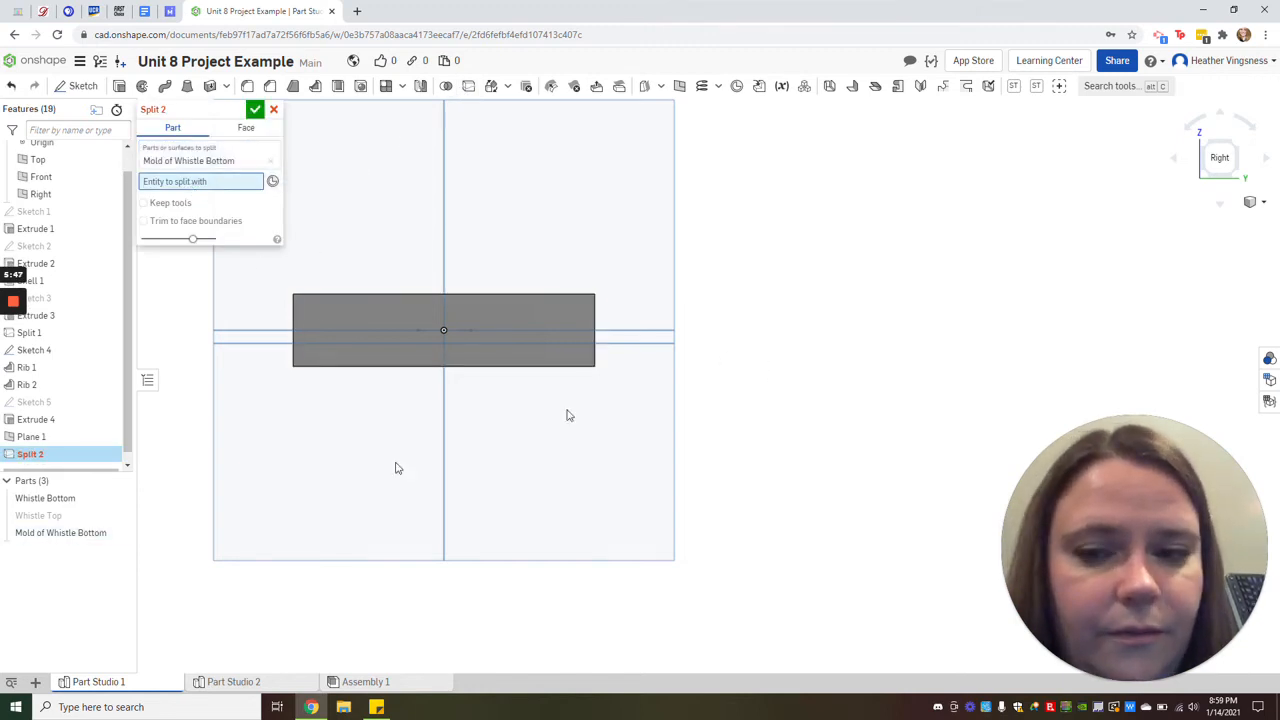
left_click(51, 438)
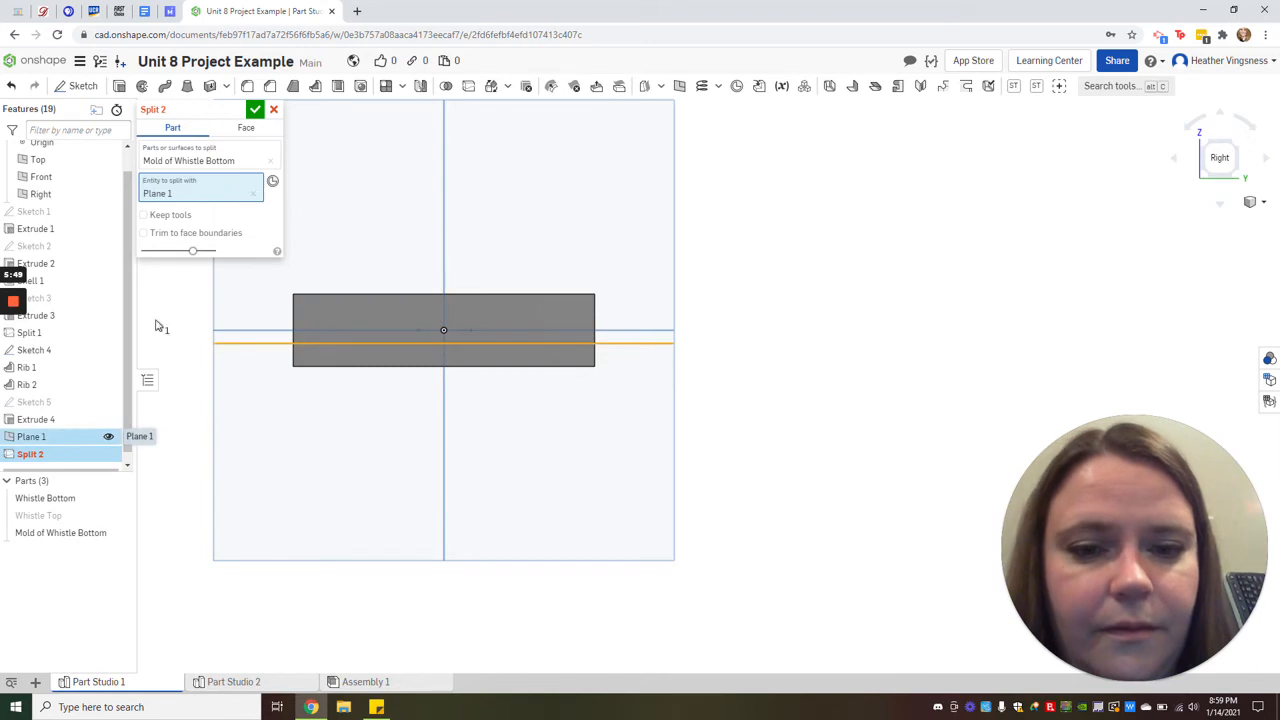
left_click(255, 110)
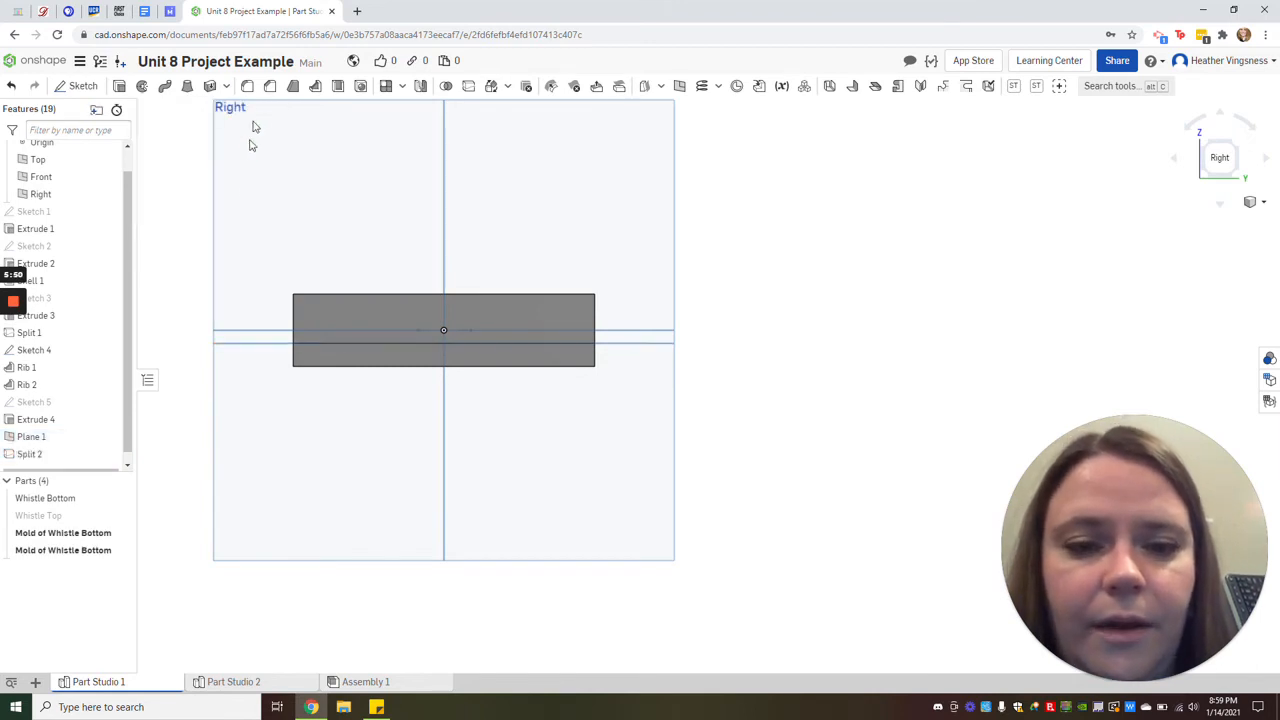
- Hide and show Whistle Bottom and the two mold halves, and examine each half's parting face from below and above
left_click(121, 534)
left_click(1207, 178)
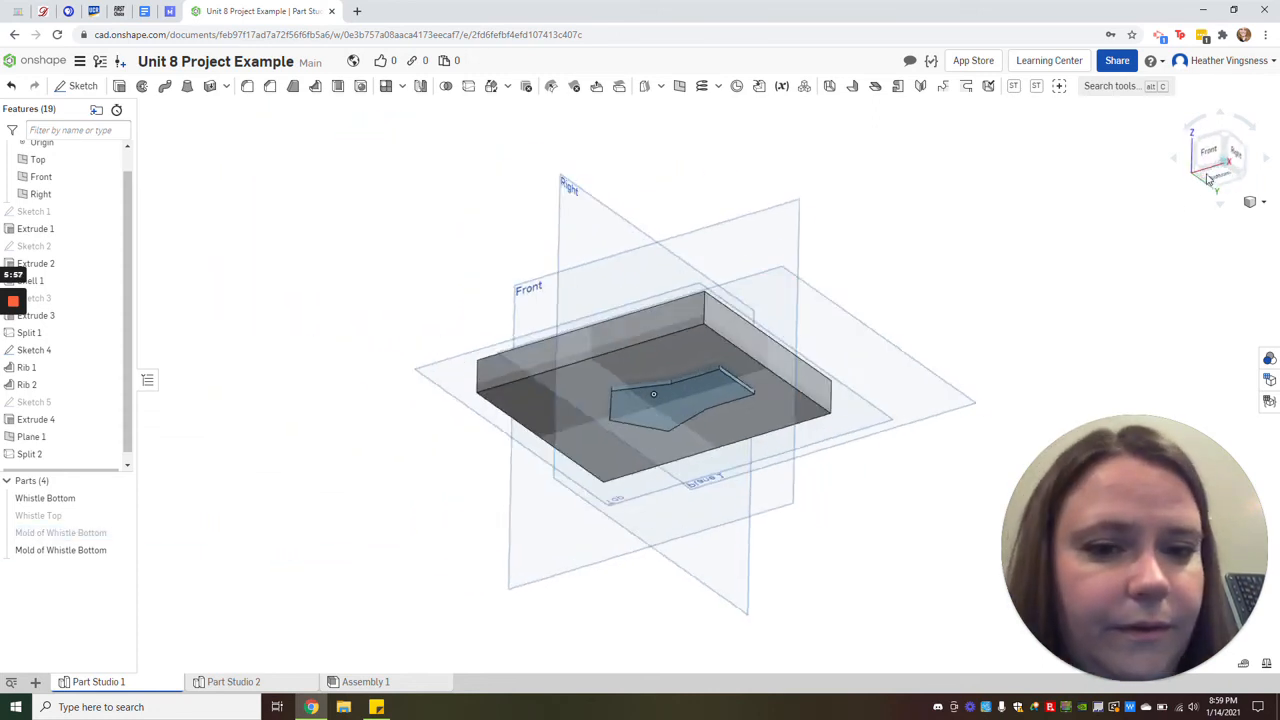
left_click(119, 500)
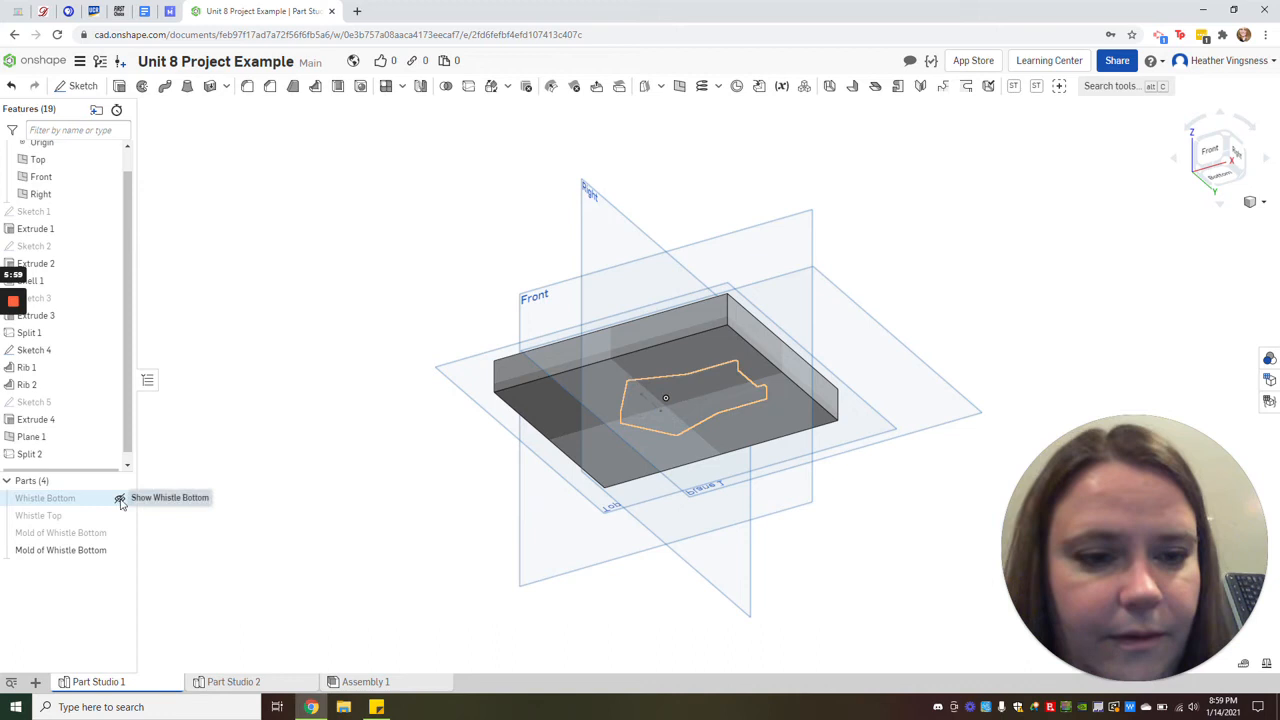
scroll(767, 430, "up", 3)
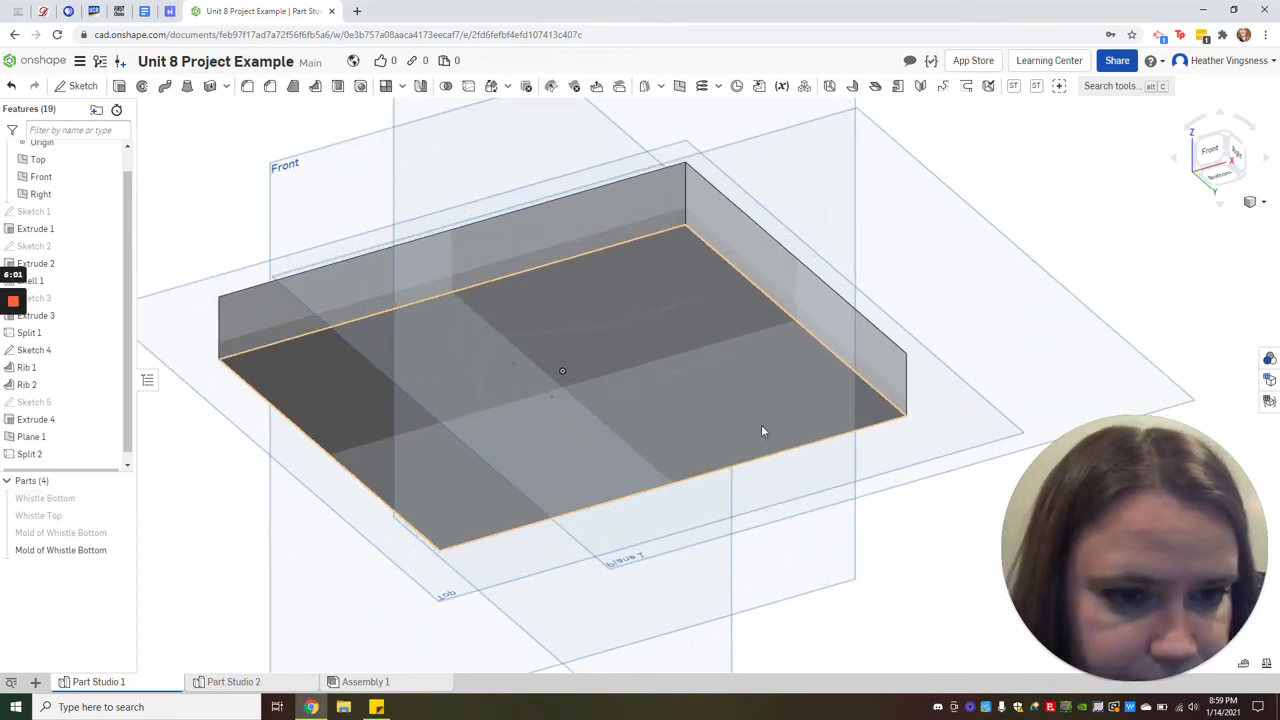
left_click(120, 550)
left_click(120, 534)
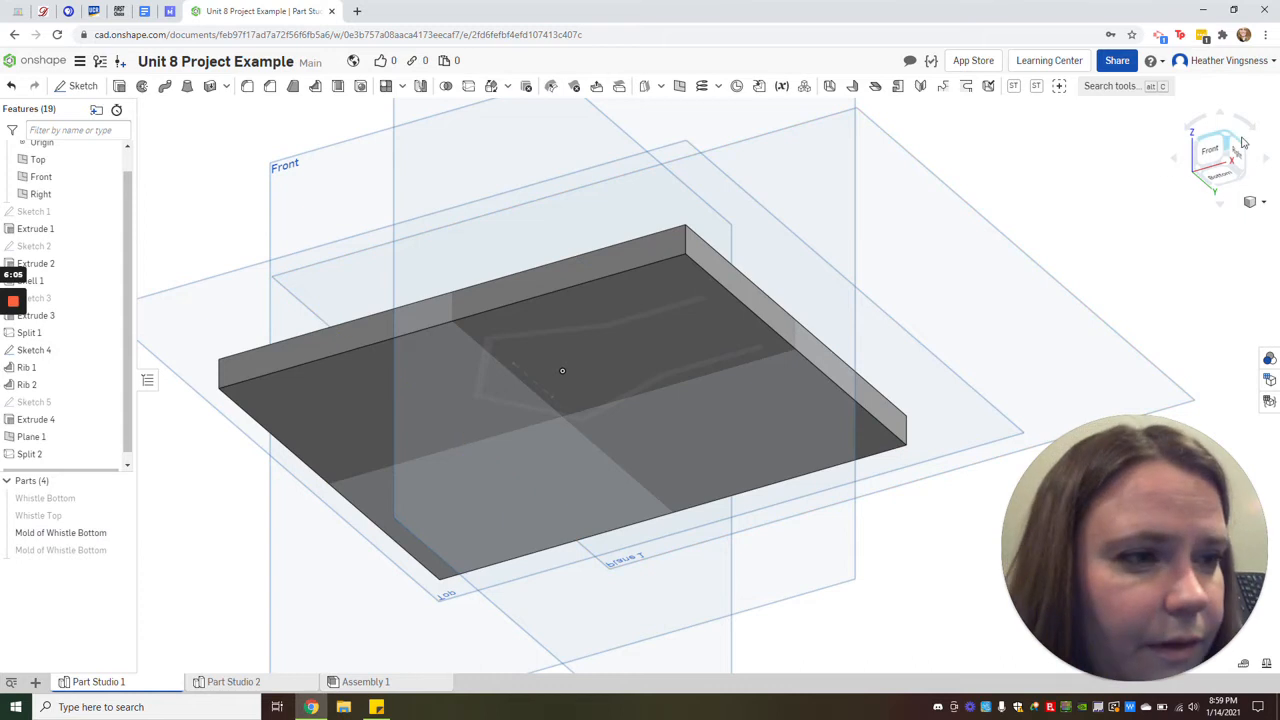
left_click(1229, 140)
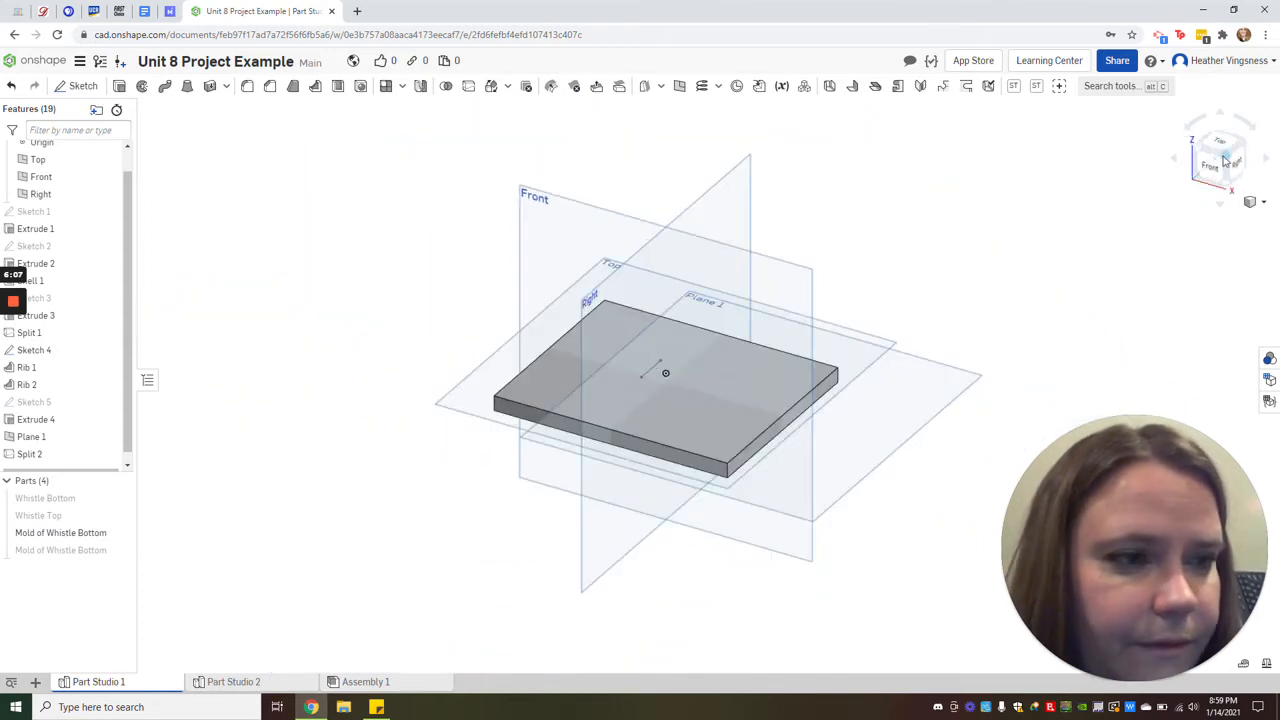
left_click(120, 533)
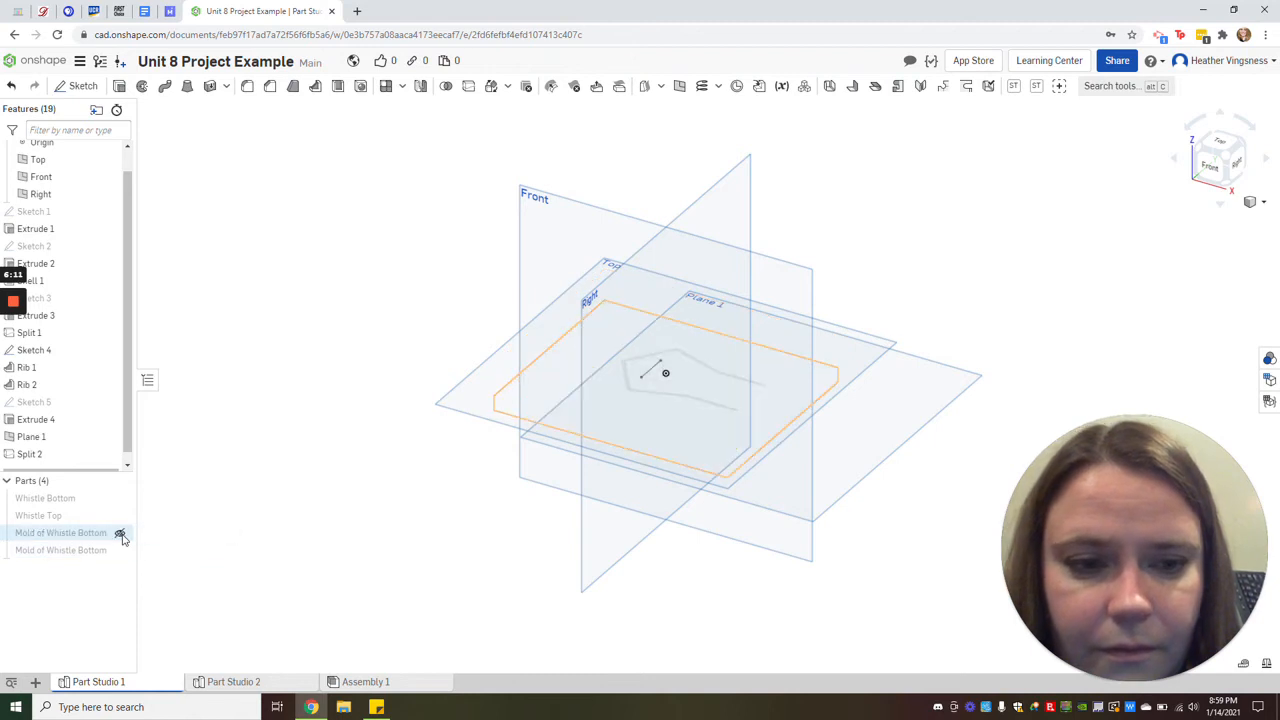
left_click(120, 534)
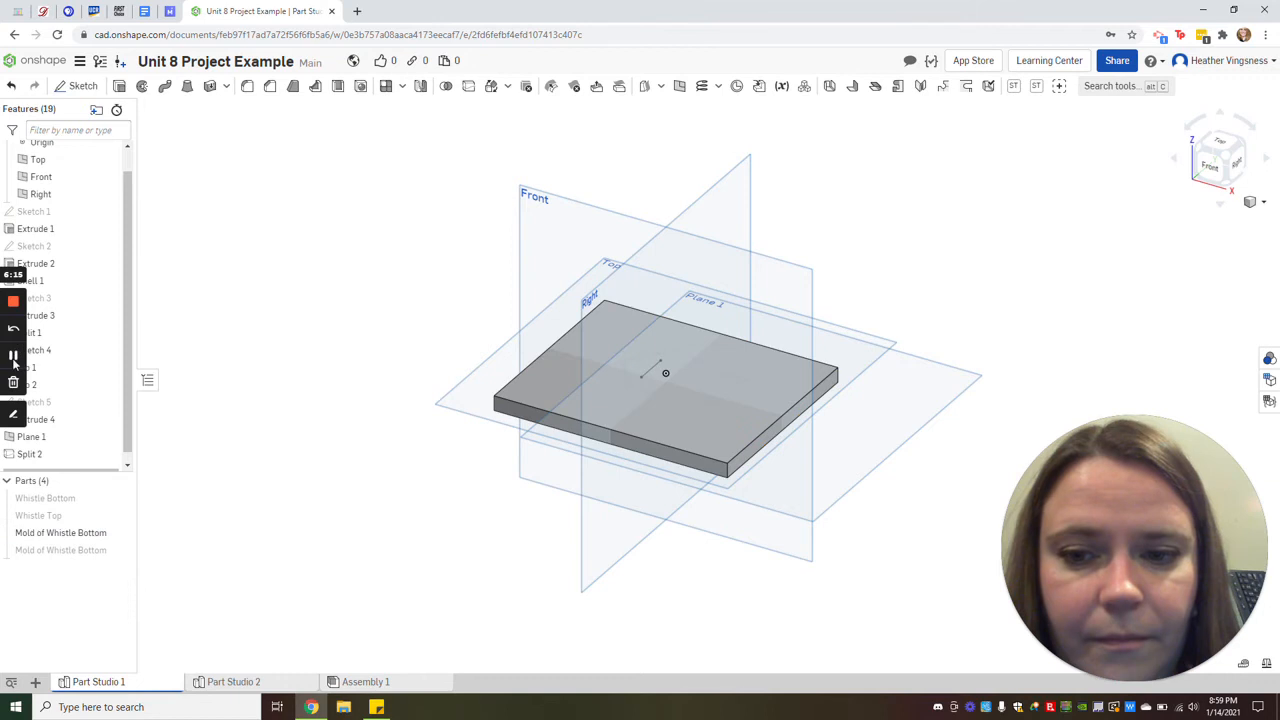
left_click(14, 357)
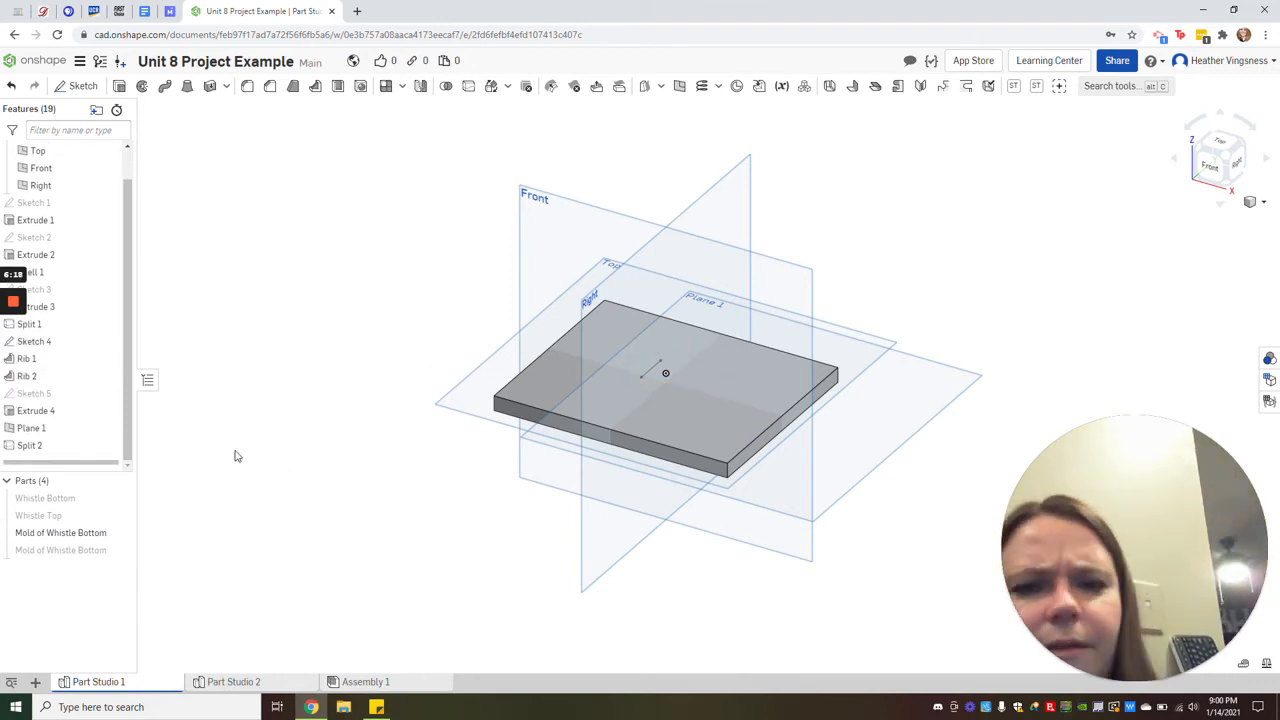
- Show Whistle Bottom and subtract it from the lower mold half with a Boolean, keeping the tools
left_click(119, 499)
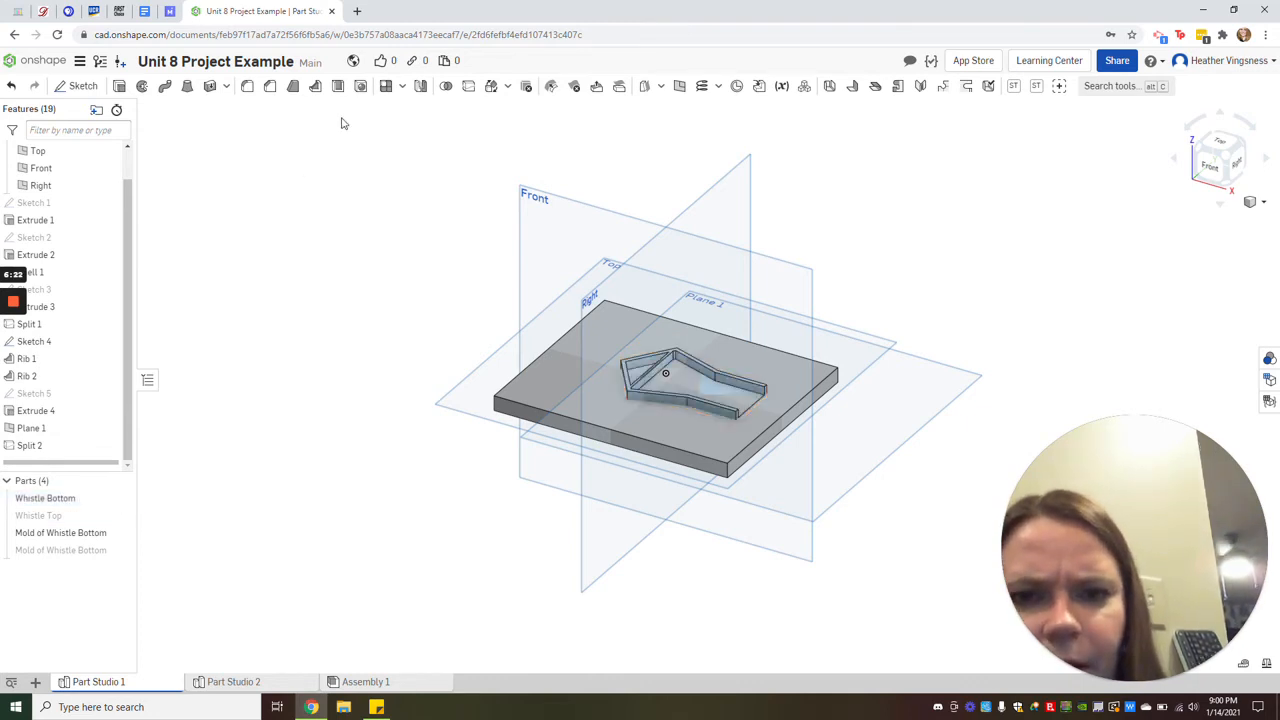
left_click(446, 87)
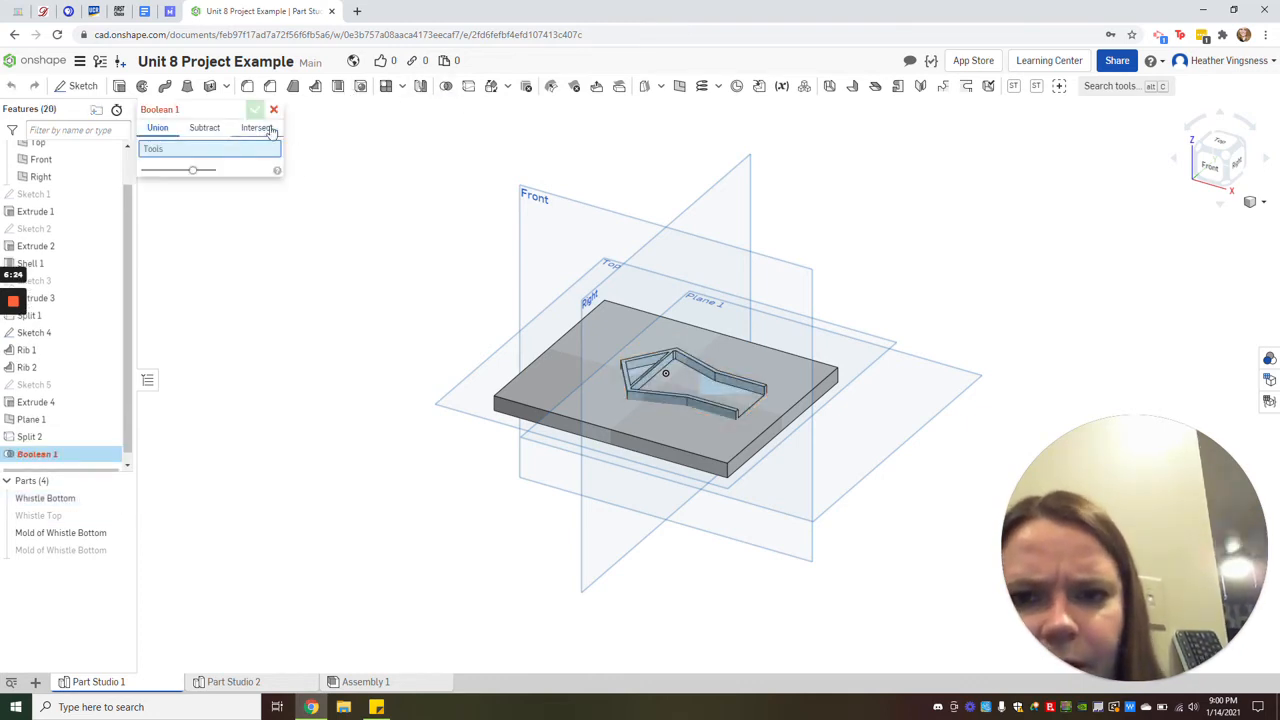
left_click(206, 130)
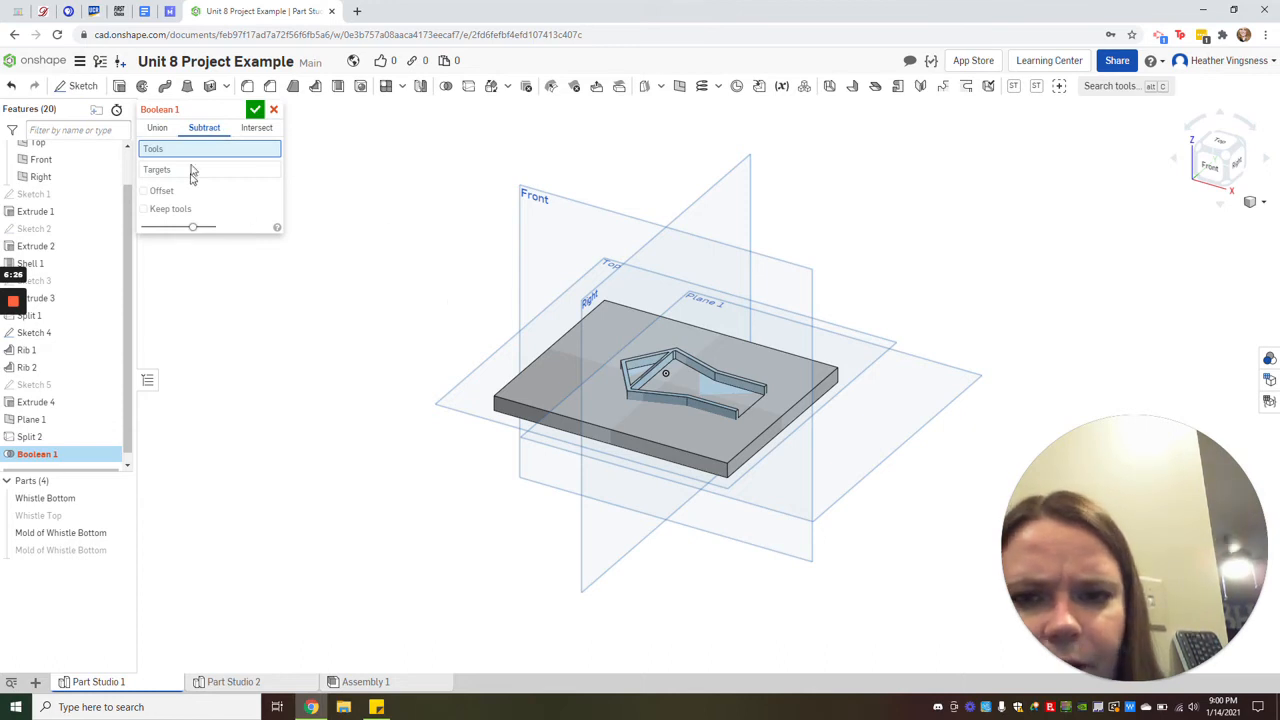
left_click(188, 176)
left_click(30, 500)
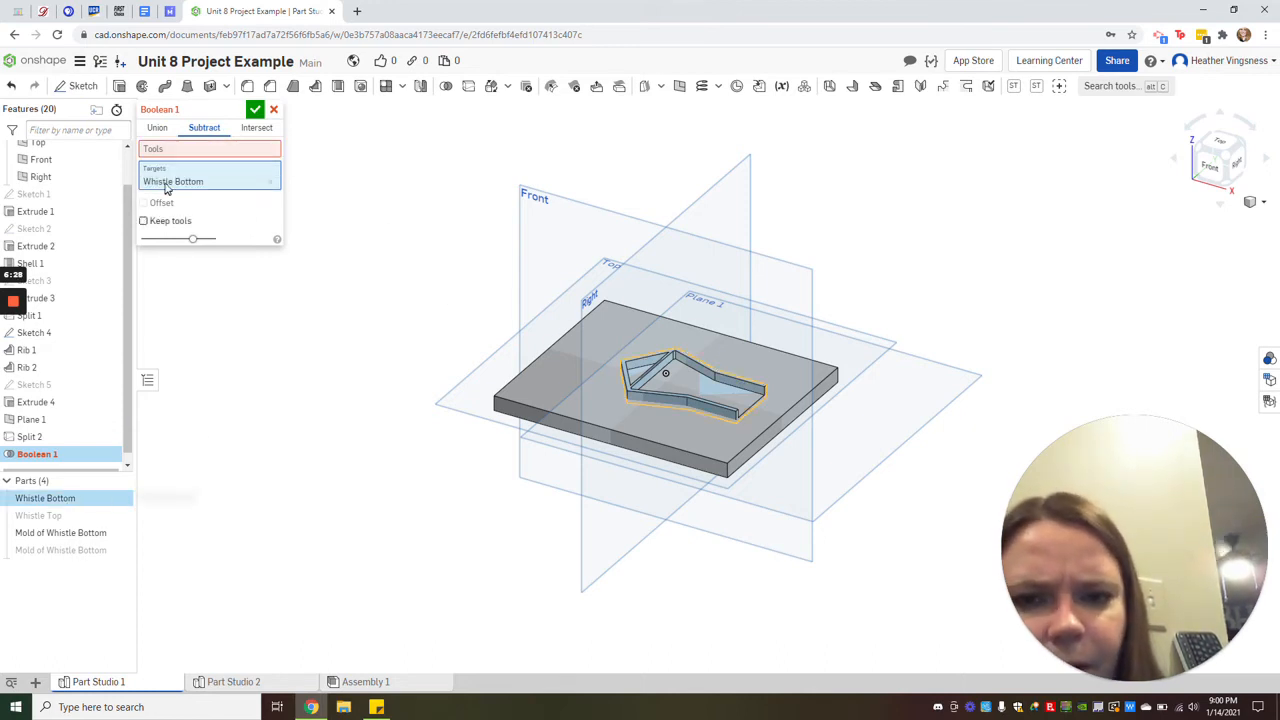
left_click(269, 181)
left_click(229, 150)
left_click(45, 498)
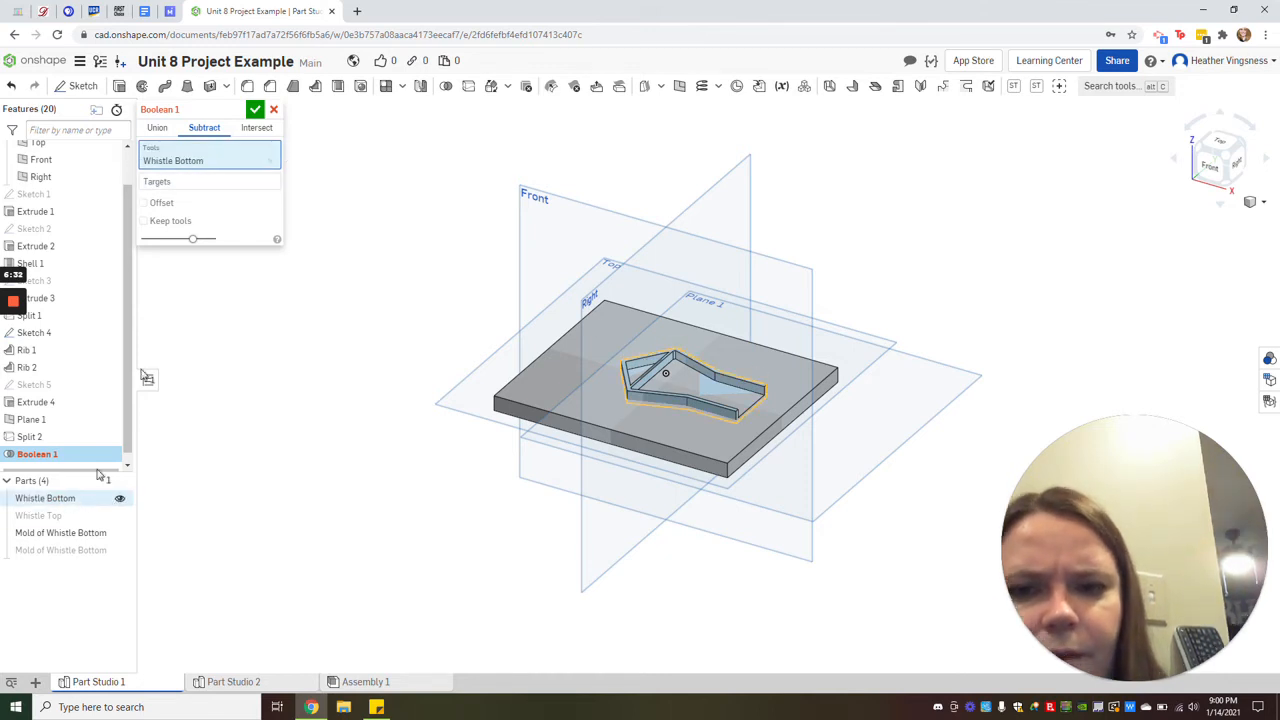
left_click(200, 186)
left_click(548, 422)
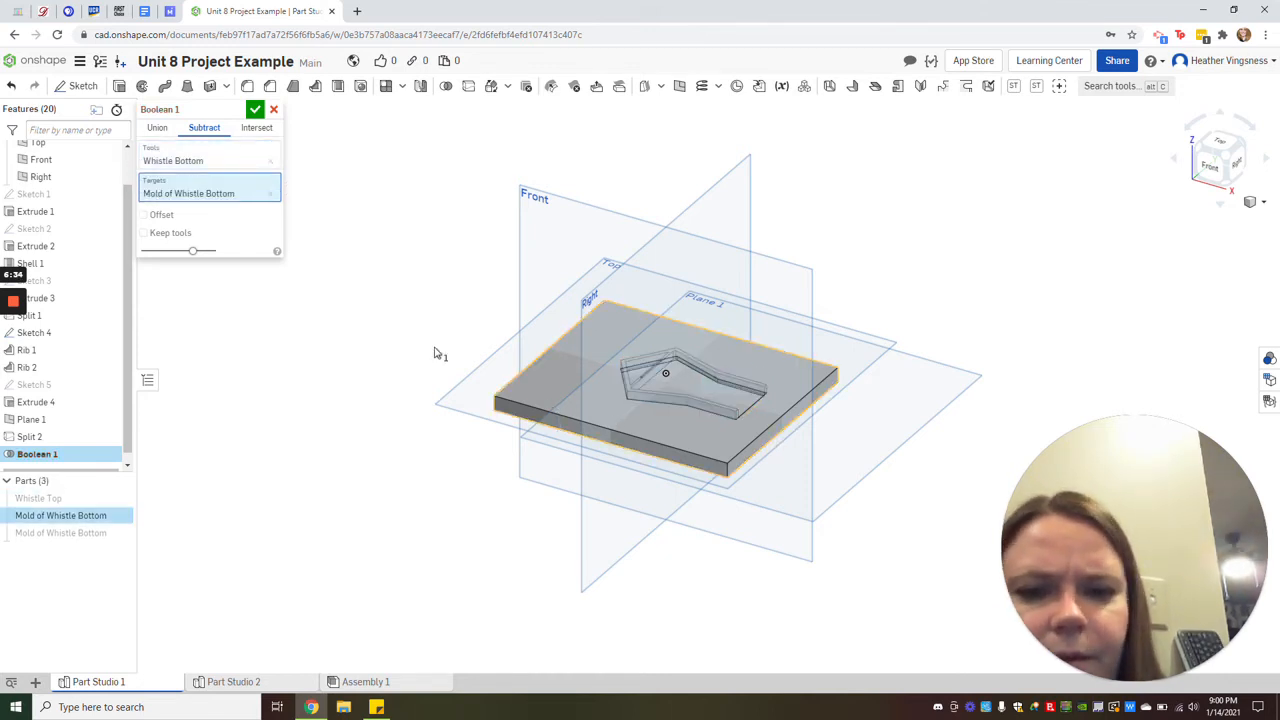
left_click(148, 234)
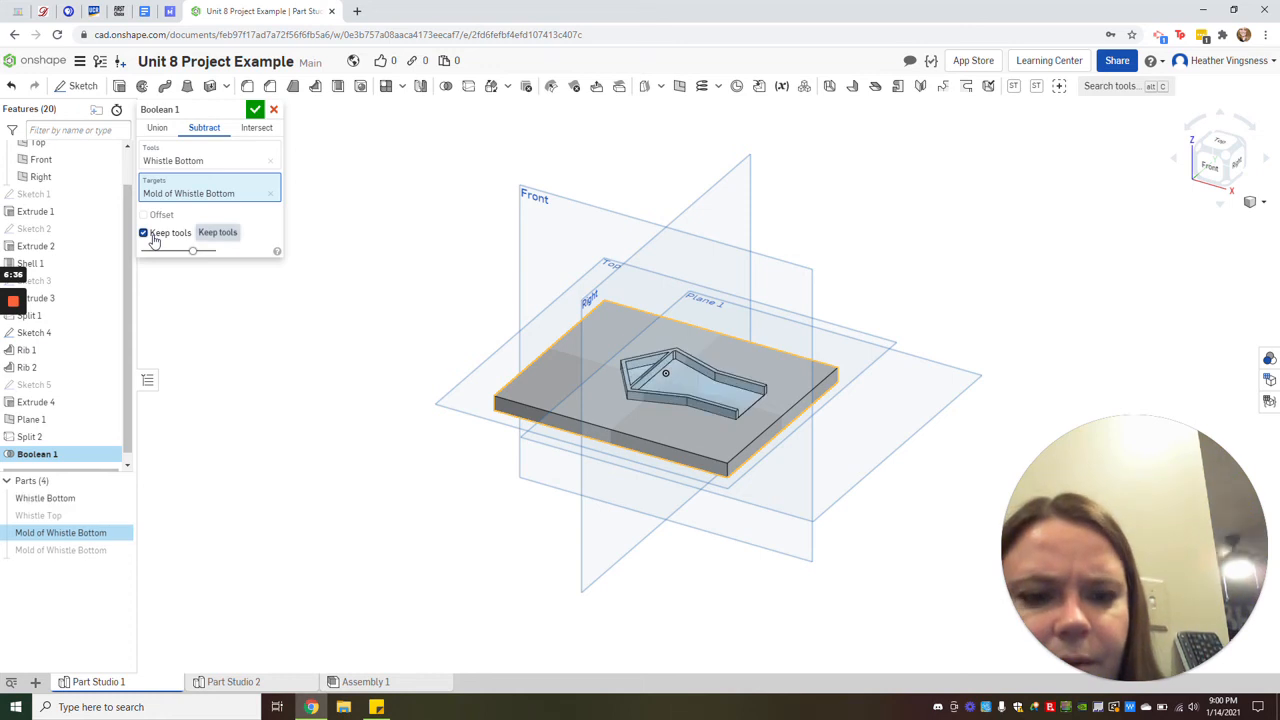
left_click(255, 109)
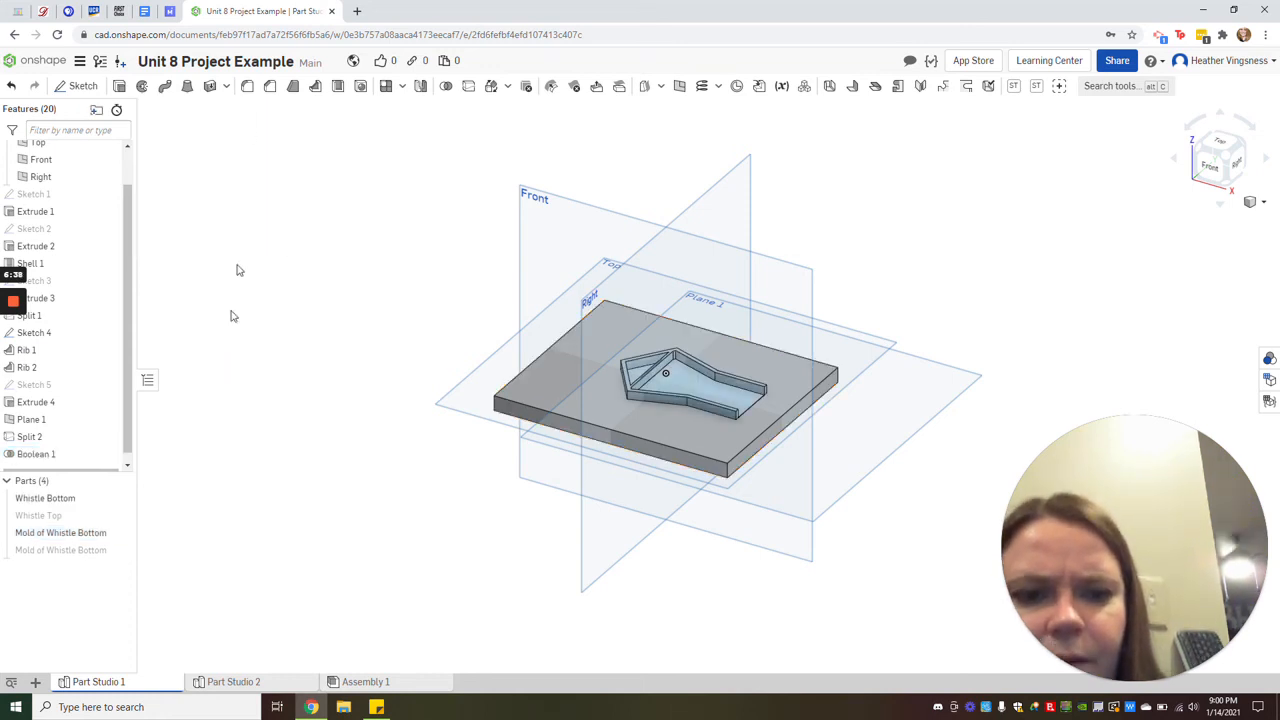
- Toggle the visibility of Whistle Bottom to examine the imprint it leaves in the lower mold half
left_click(120, 498)
left_click(120, 498)
left_click(120, 498)
left_click(120, 498)
left_click(120, 498)
left_click(120, 498)
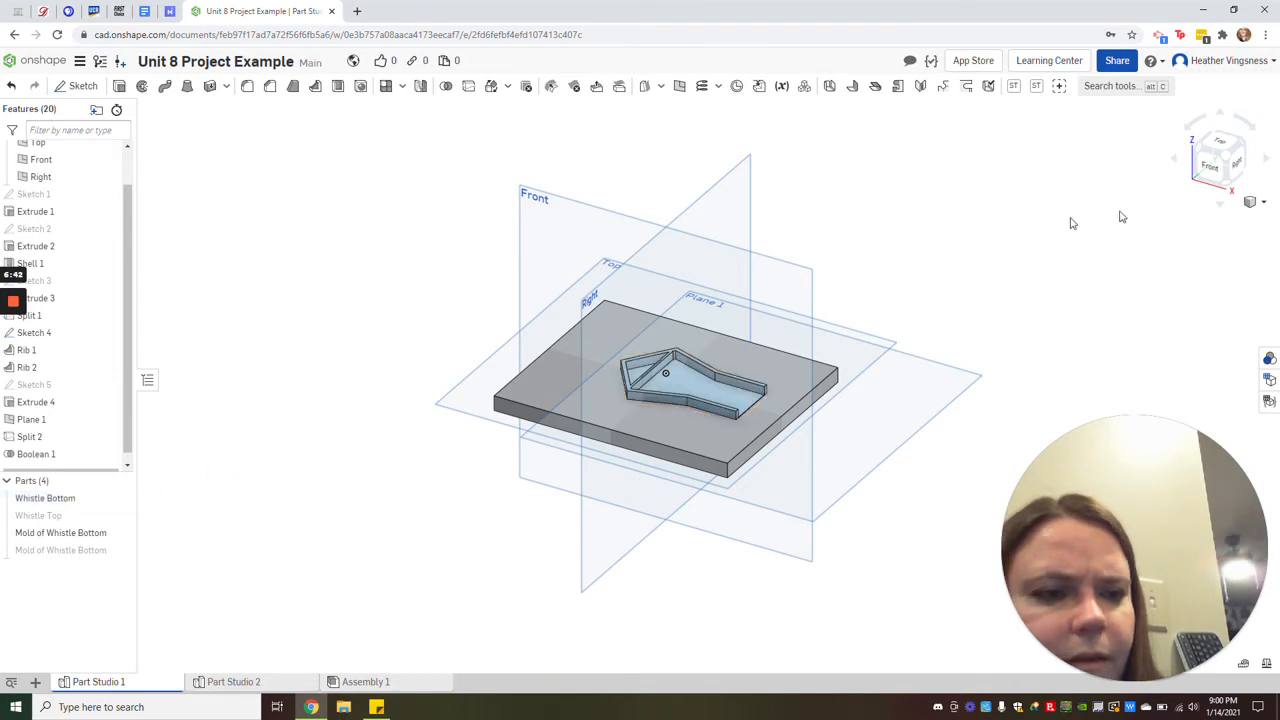
- Show only the upper mold half with Whistle Bottom and subtract Whistle Bottom from it with a Boolean, keeping the tools
left_click(120, 532)
left_click(120, 550)
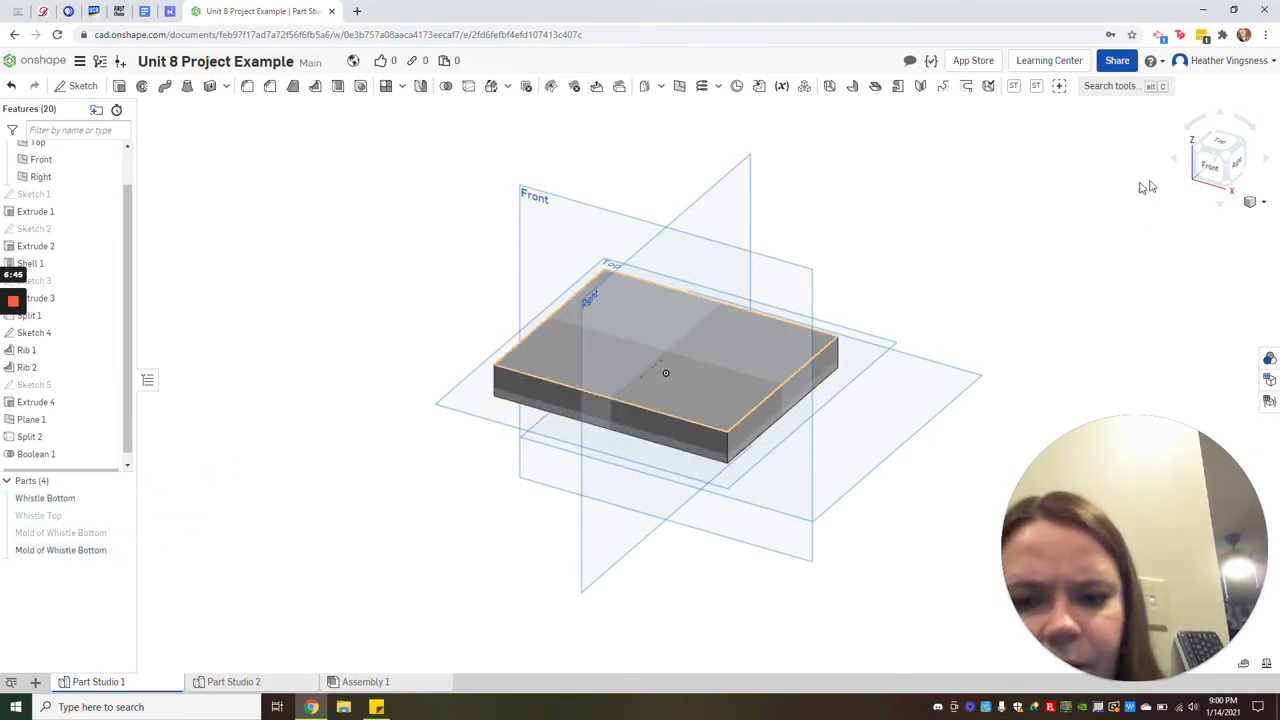
left_click(1229, 188)
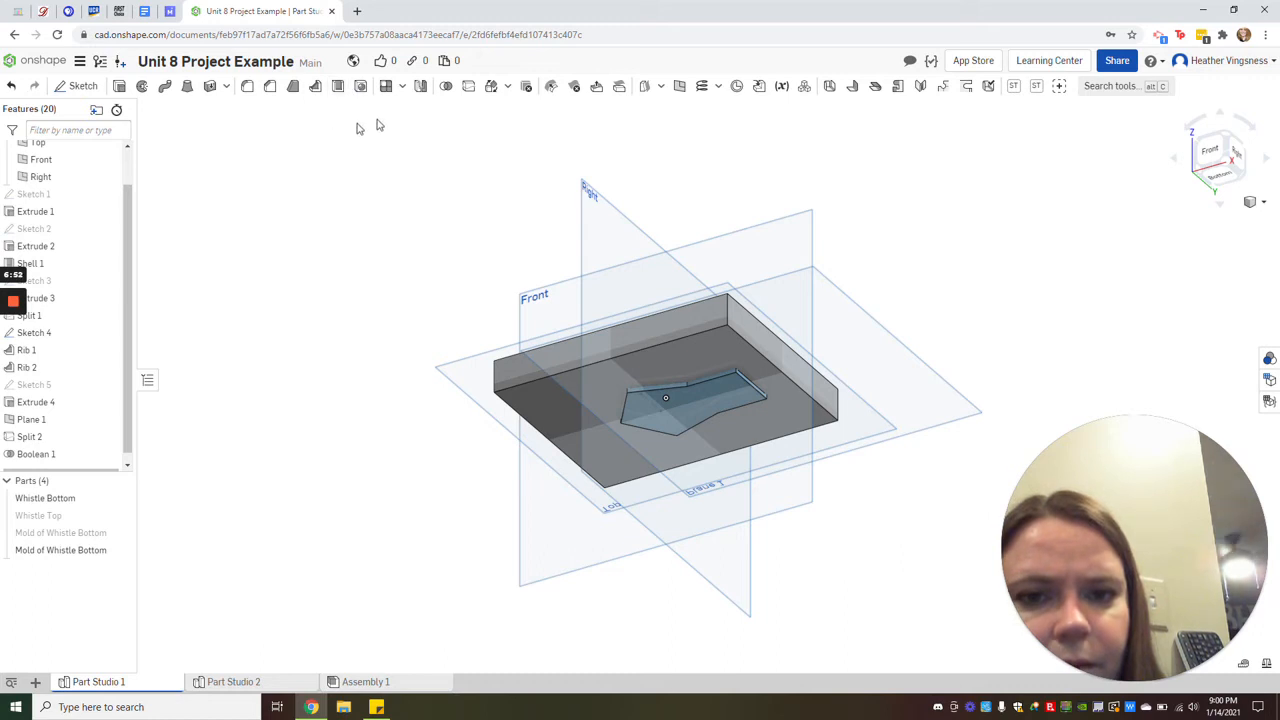
left_click(447, 88)
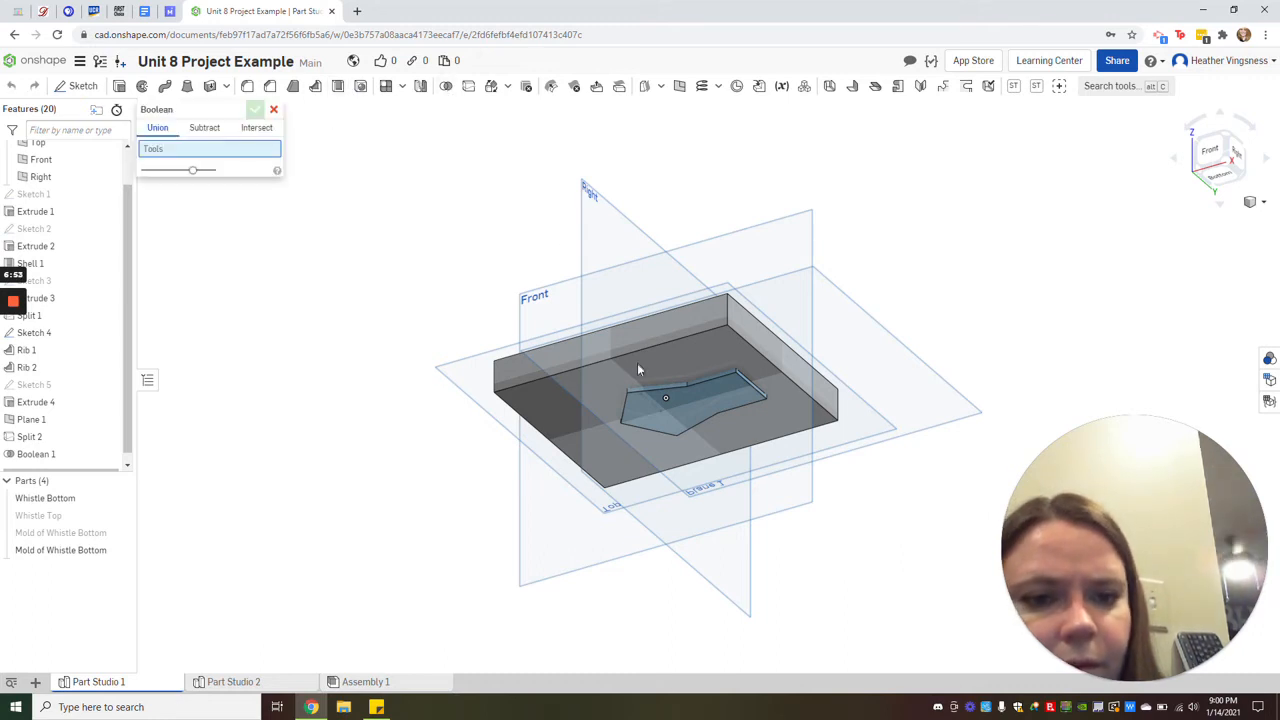
left_click(204, 128)
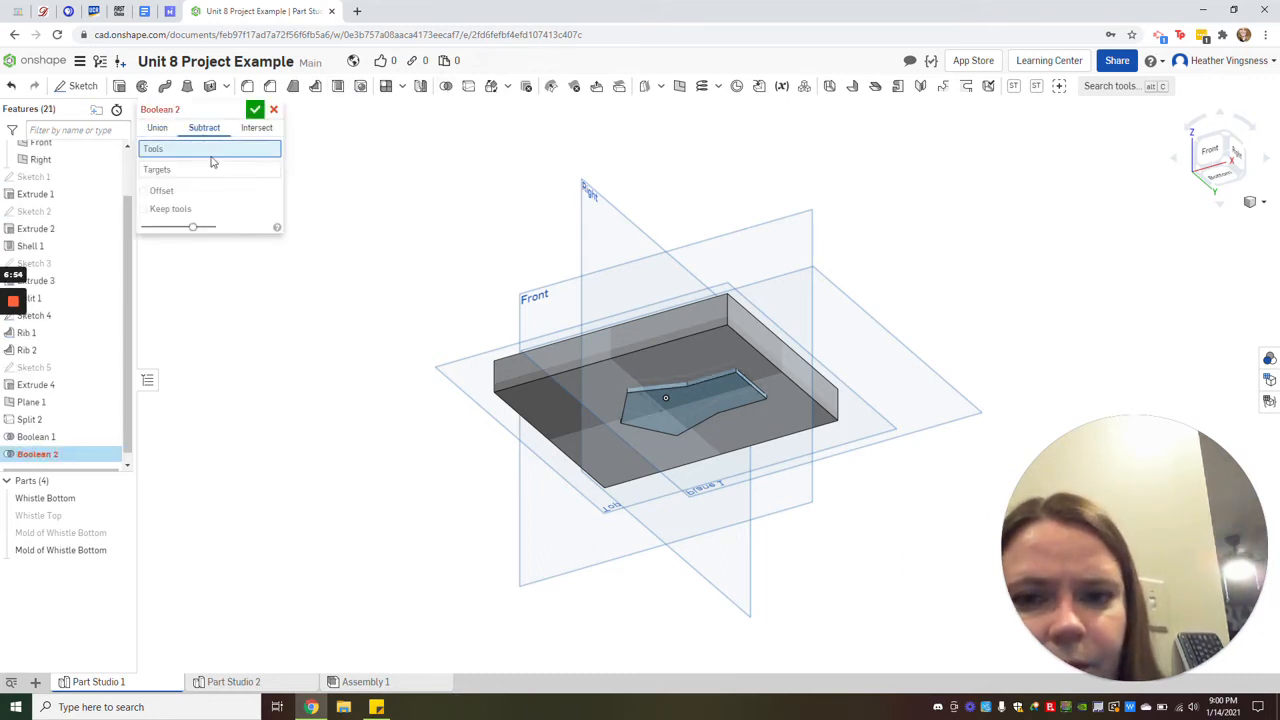
left_click(78, 503)
left_click(172, 181)
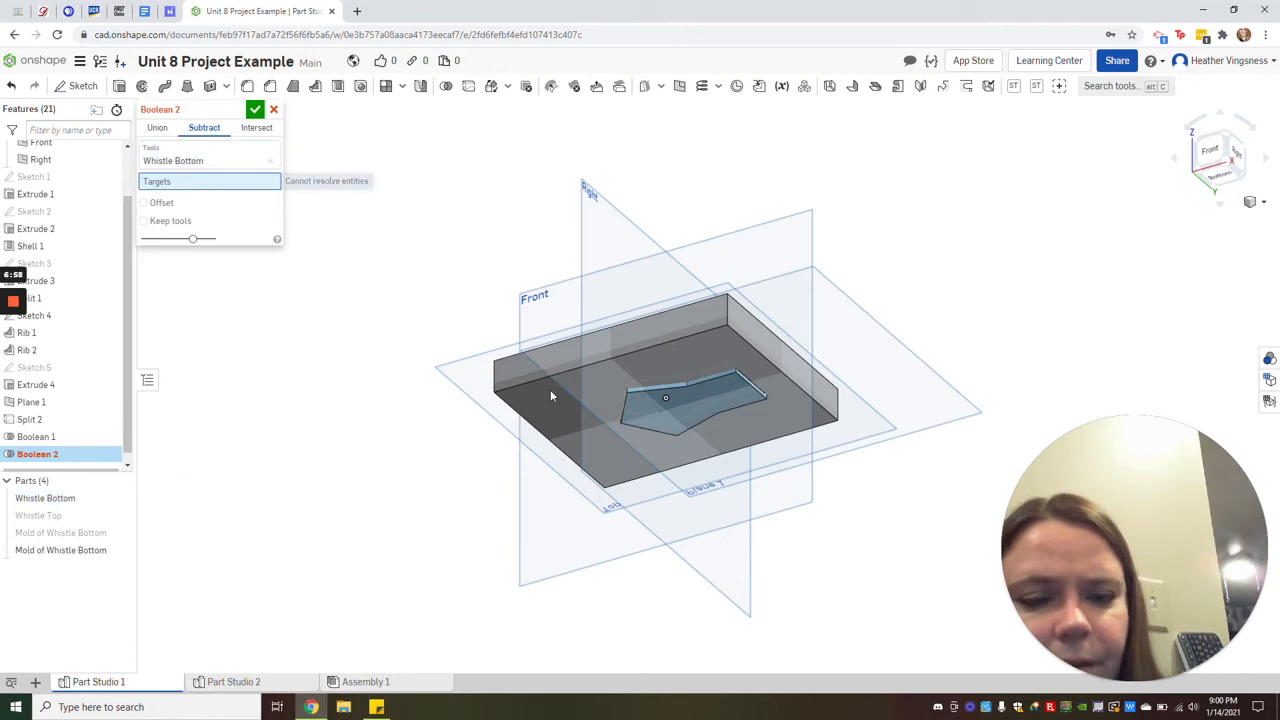
left_click(607, 421)
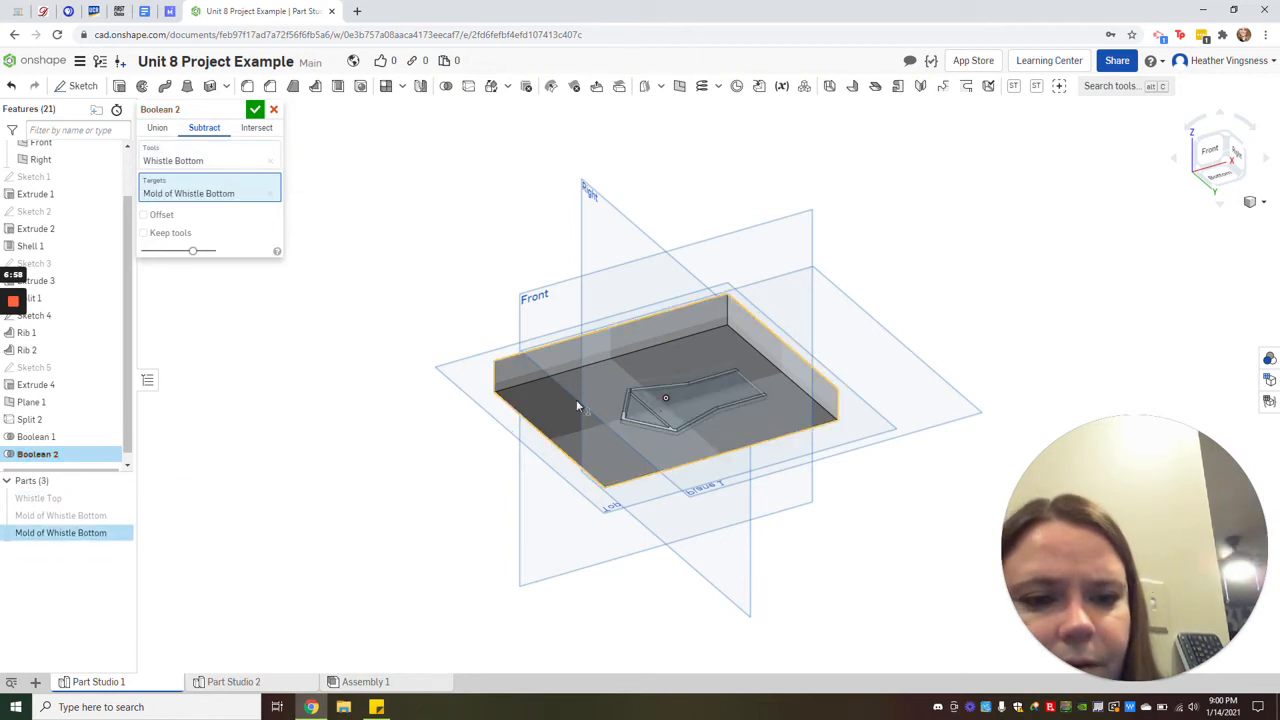
left_click(143, 232)
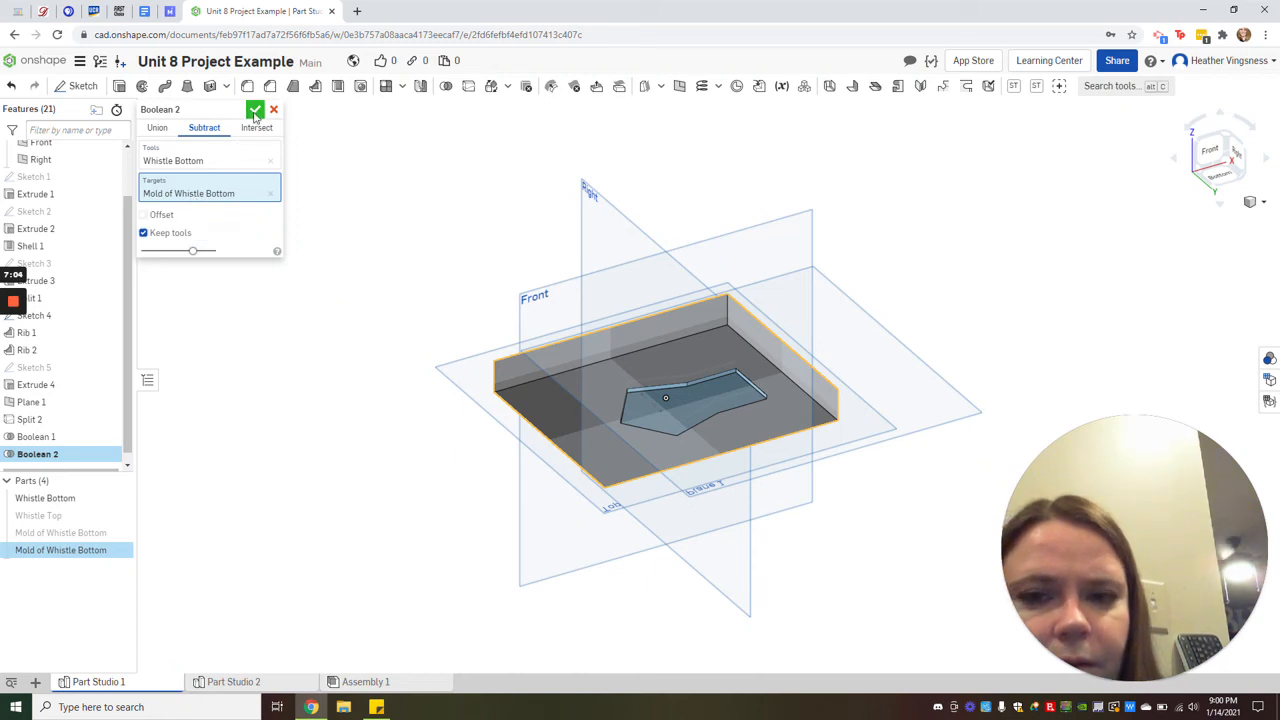
left_click(255, 110)
- Hide Whistle Bottom and examine the imprints in the upper and lower mold halves
left_click(121, 498)
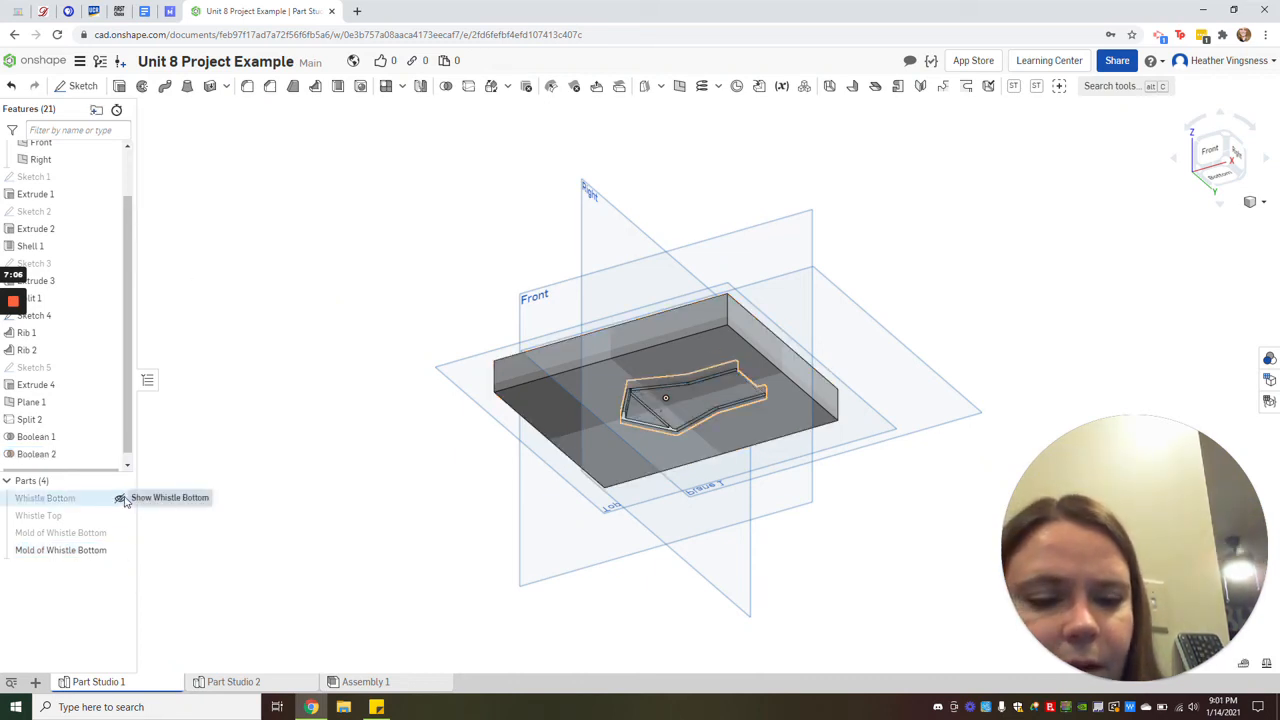
key("f")
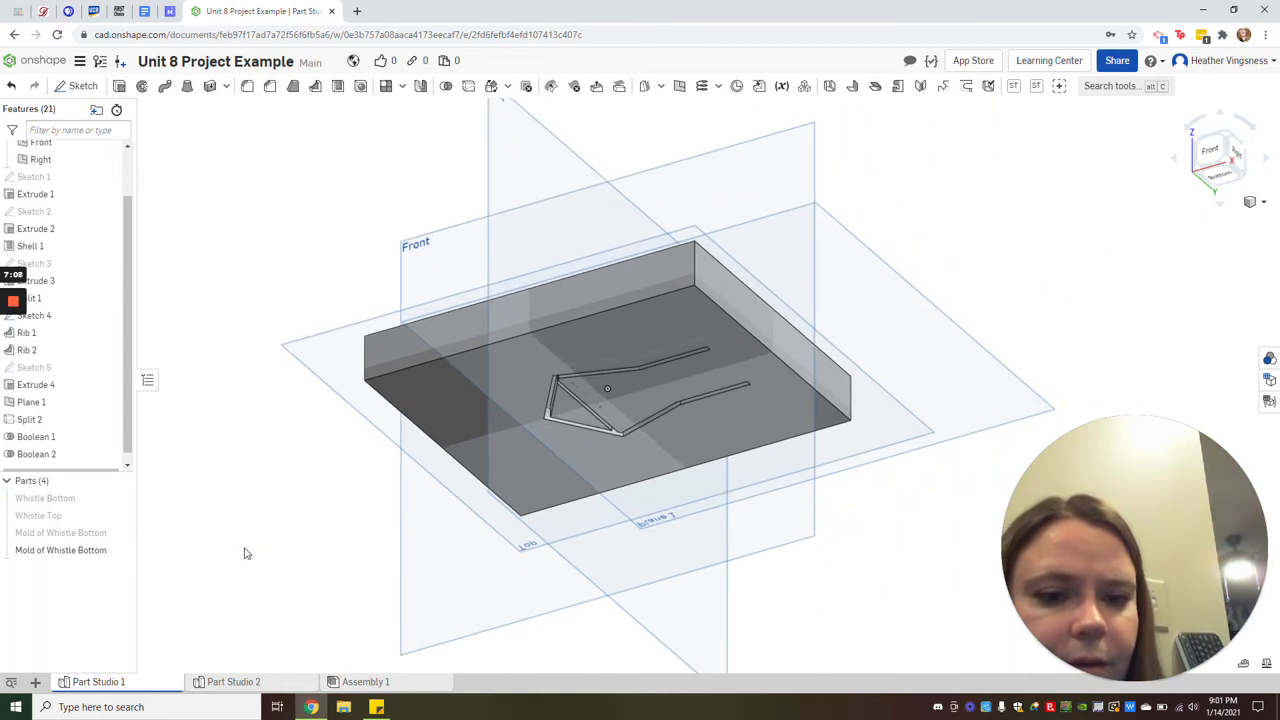
left_click(121, 533)
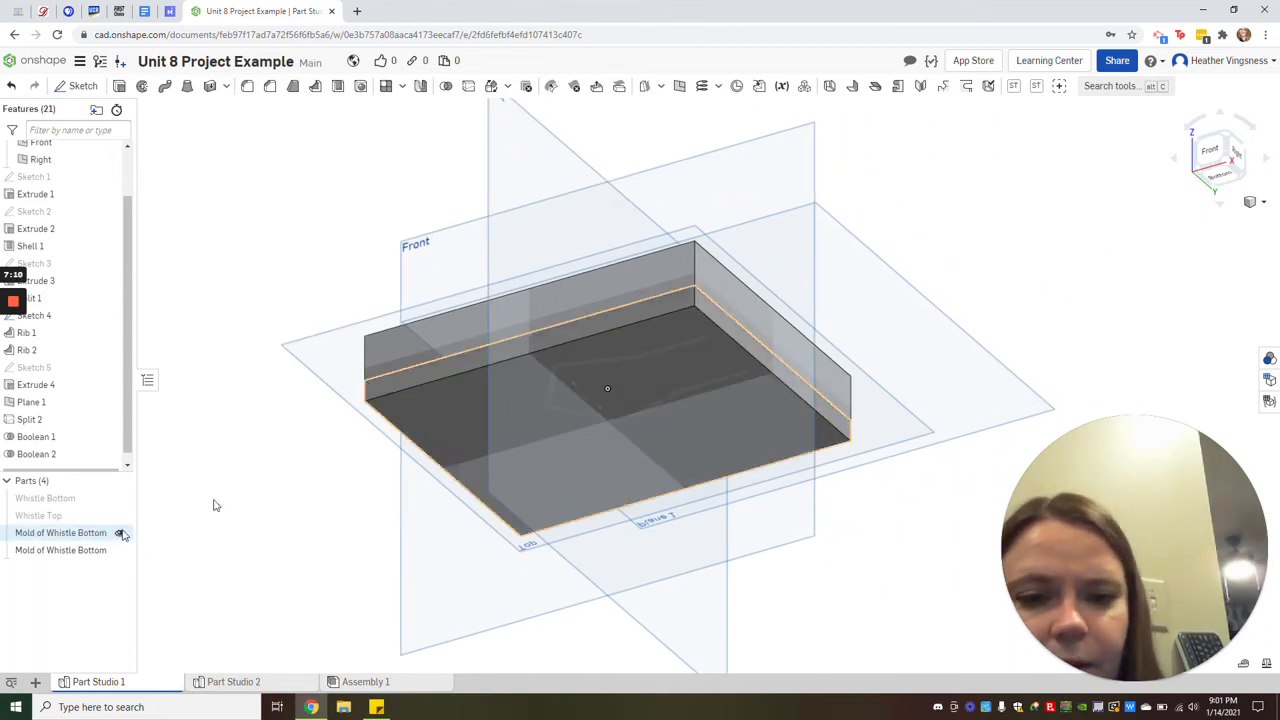
left_click(1218, 152)
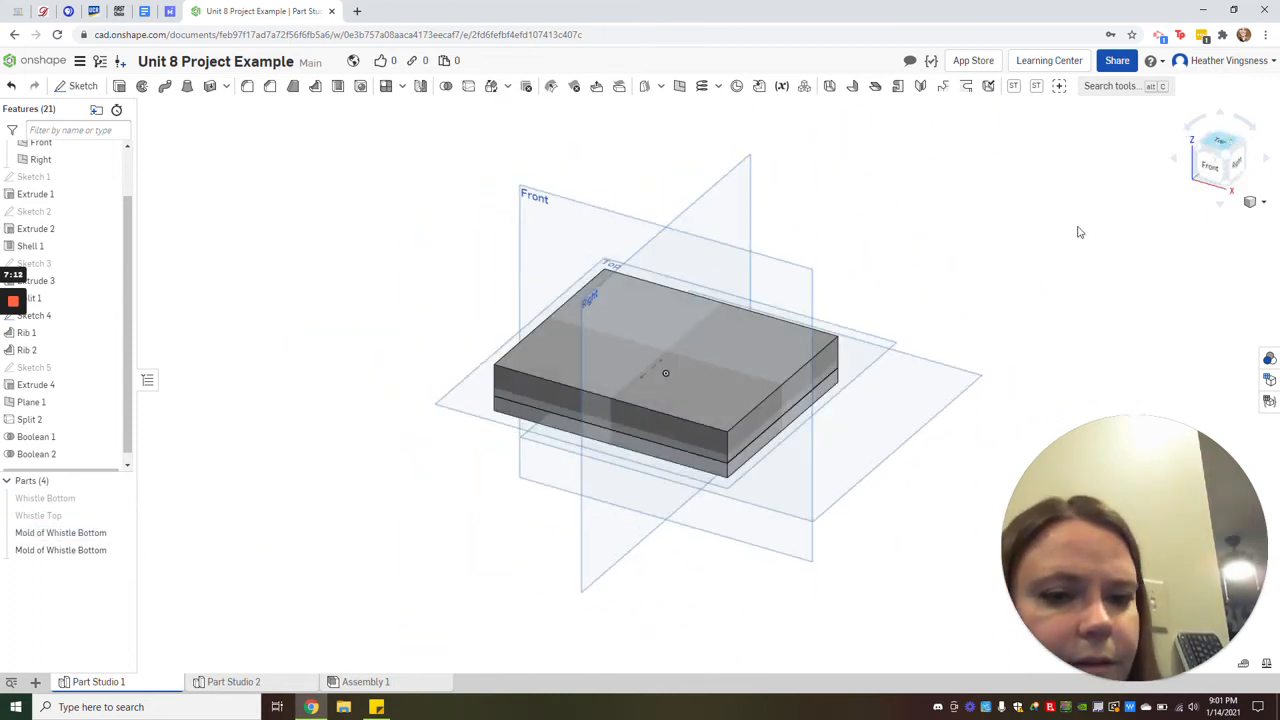
left_click(120, 550)
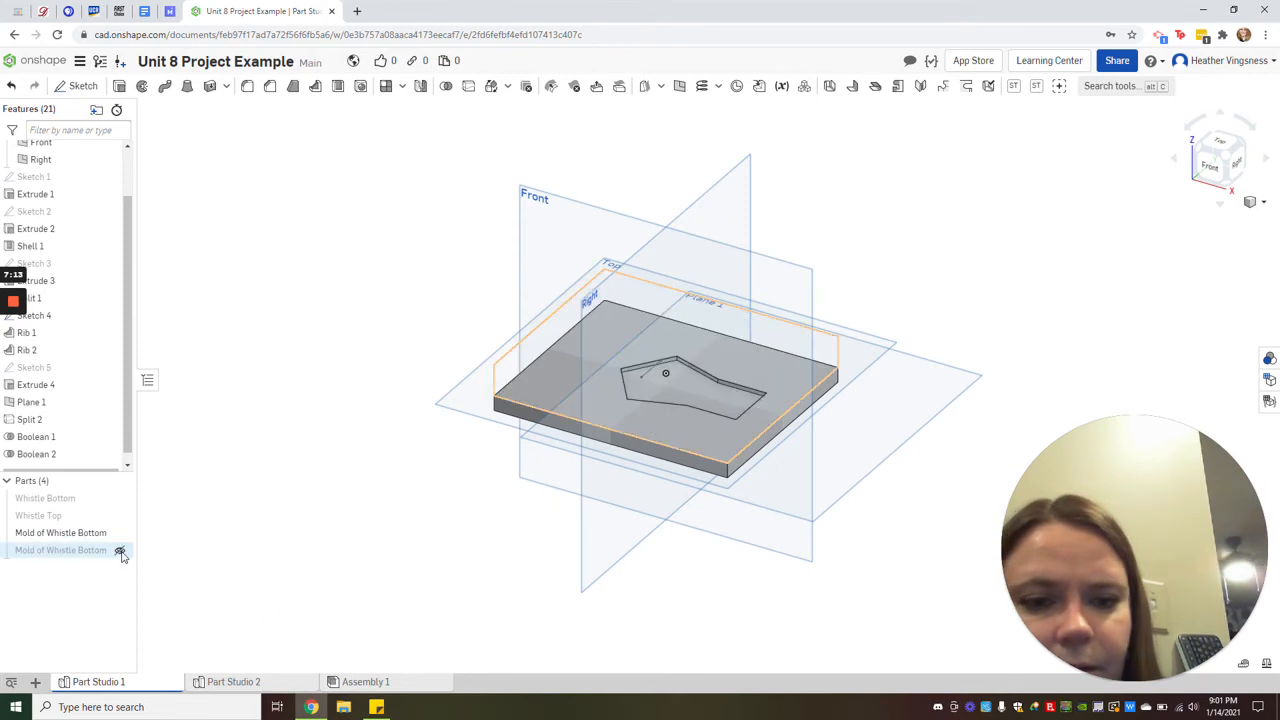
- Show Whistle Bottom and toggle the two mold halves to compare its shape with each of them
left_click(120, 498)
left_click(120, 533)
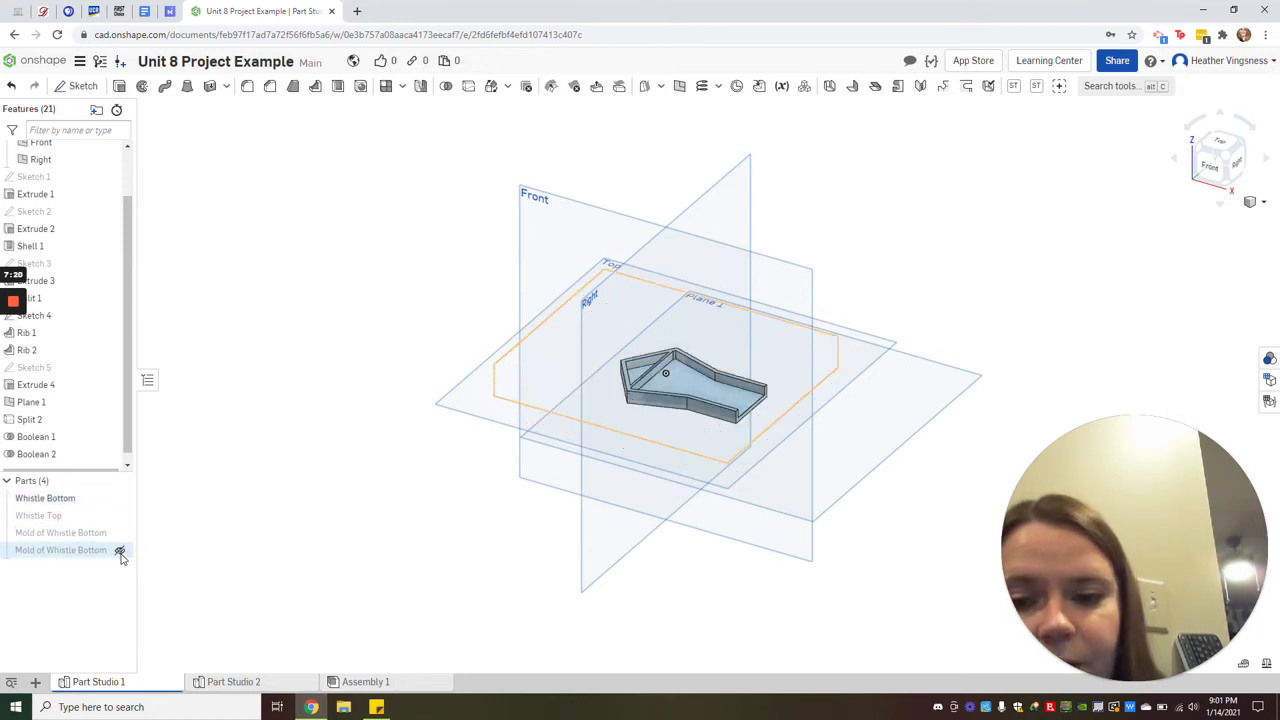
left_click(120, 550)
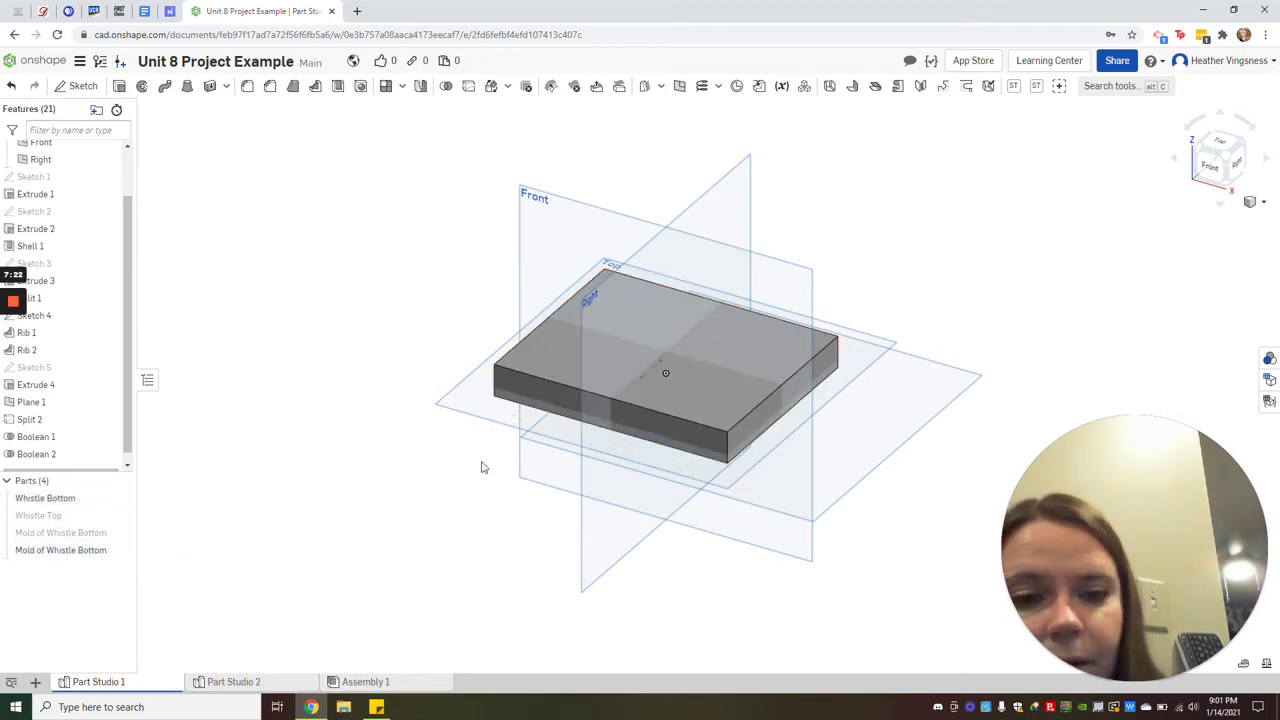
left_click(120, 551)
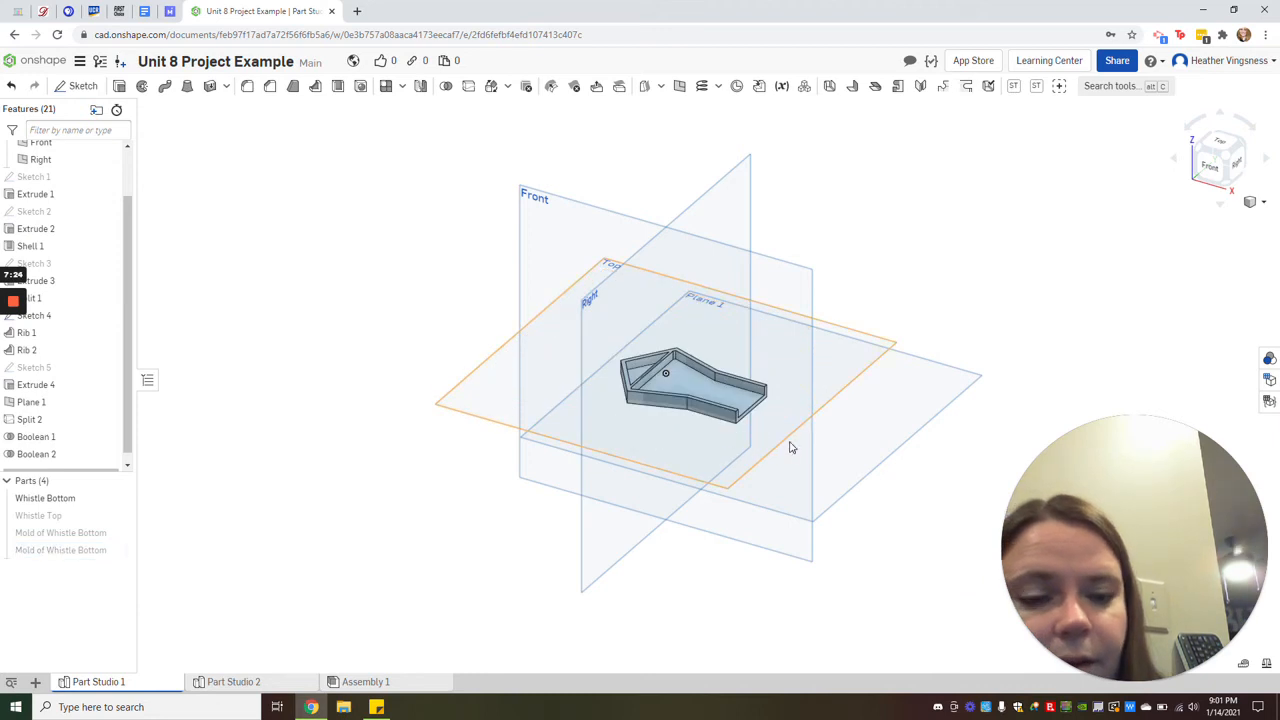
scroll(790, 444, "up", 3)
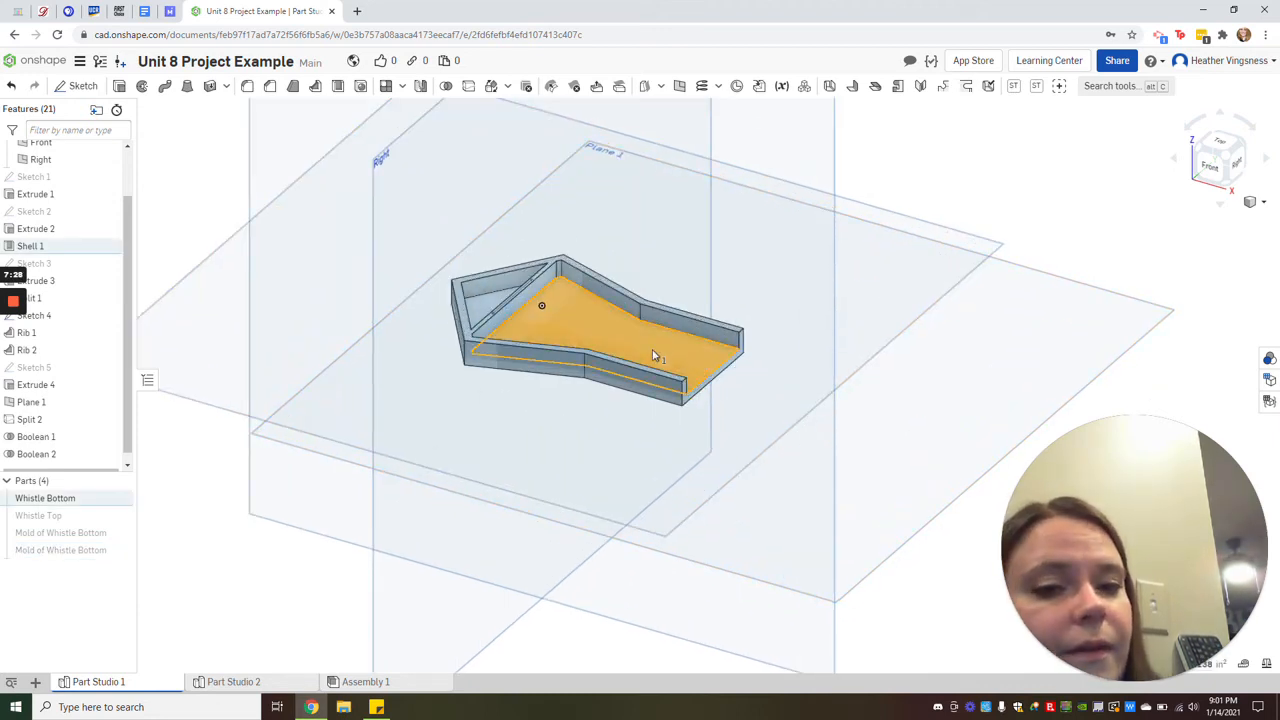
left_click(120, 533)
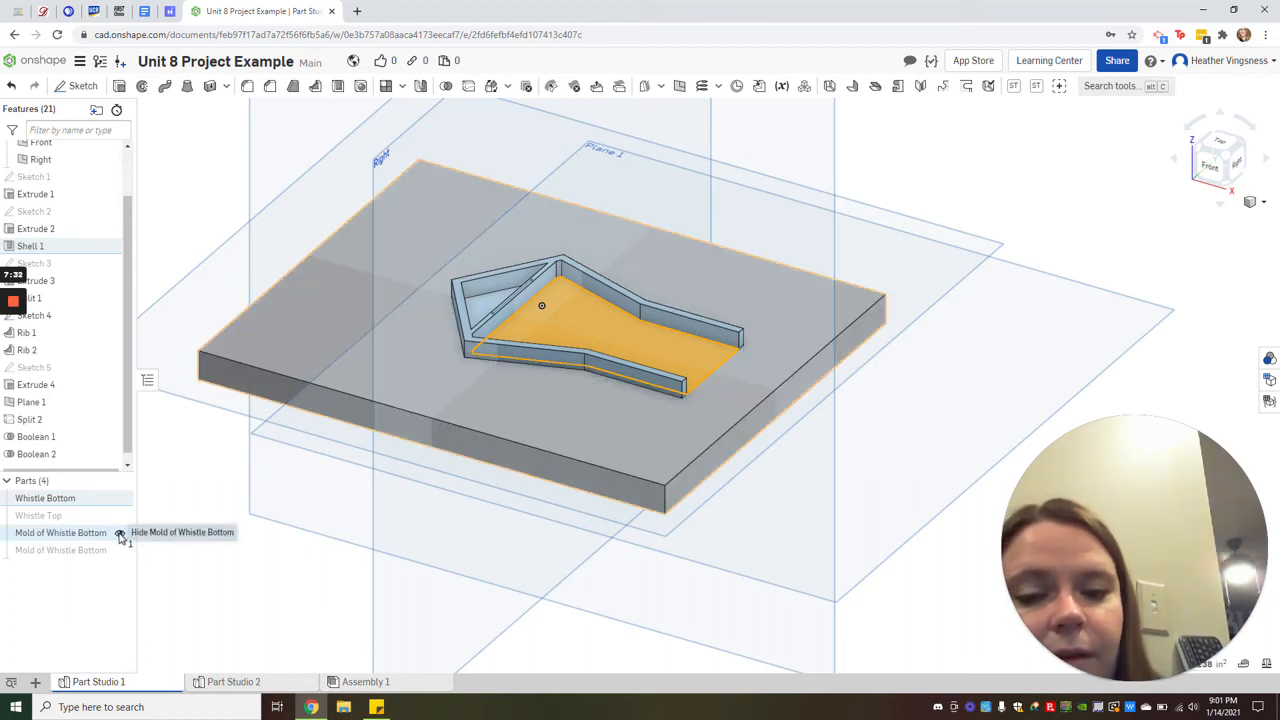
left_click(120, 533)
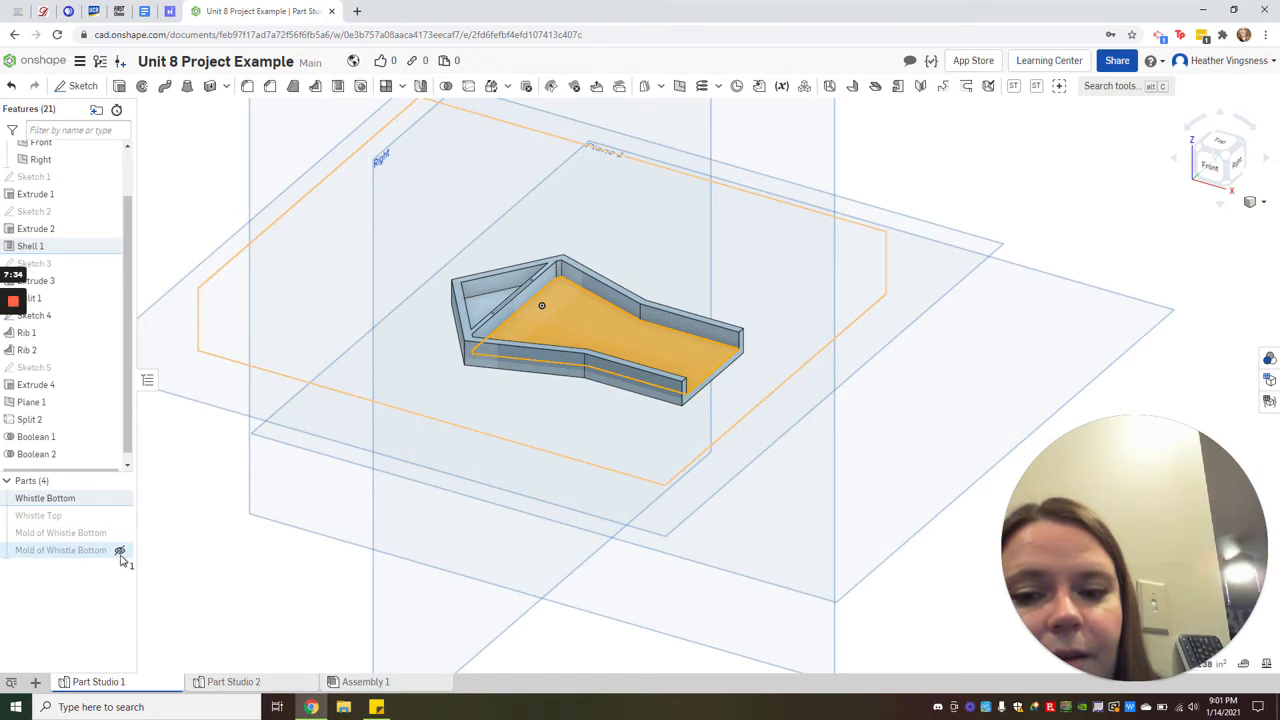
- Show the upper mold half and examine how Whistle Bottom sits in it from below and from the right side
left_click(120, 550)
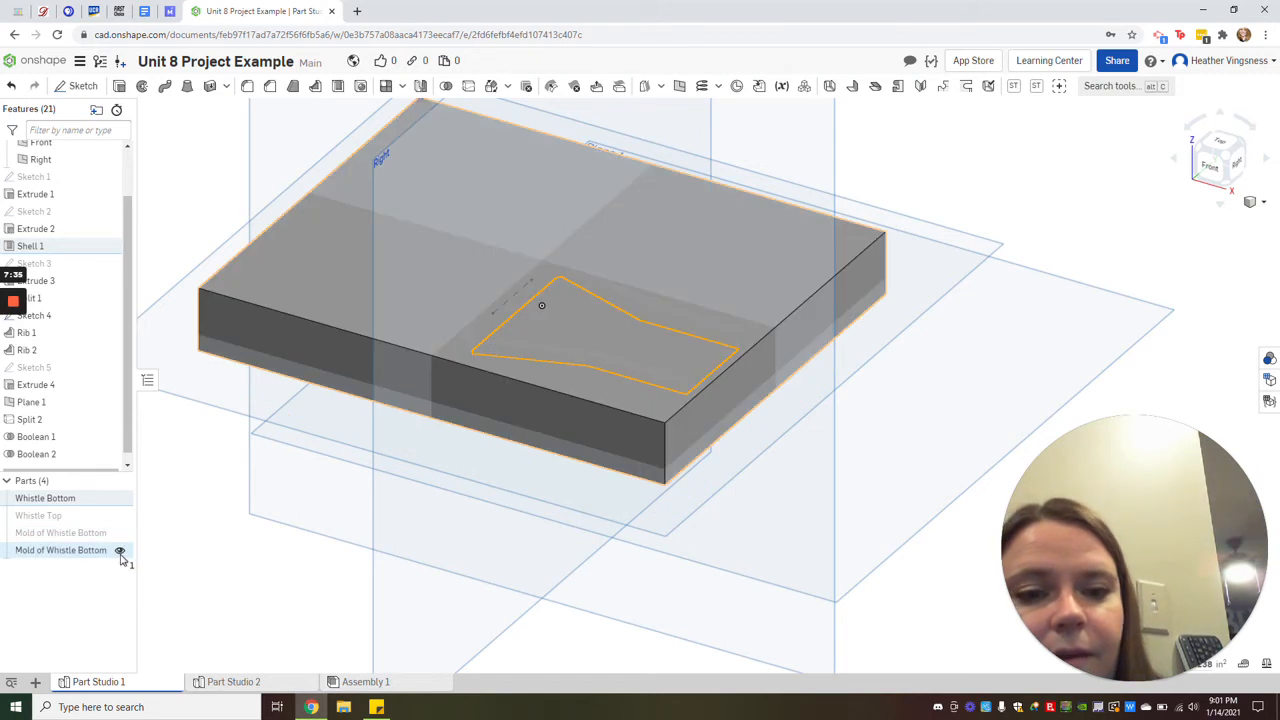
left_click(1227, 188)
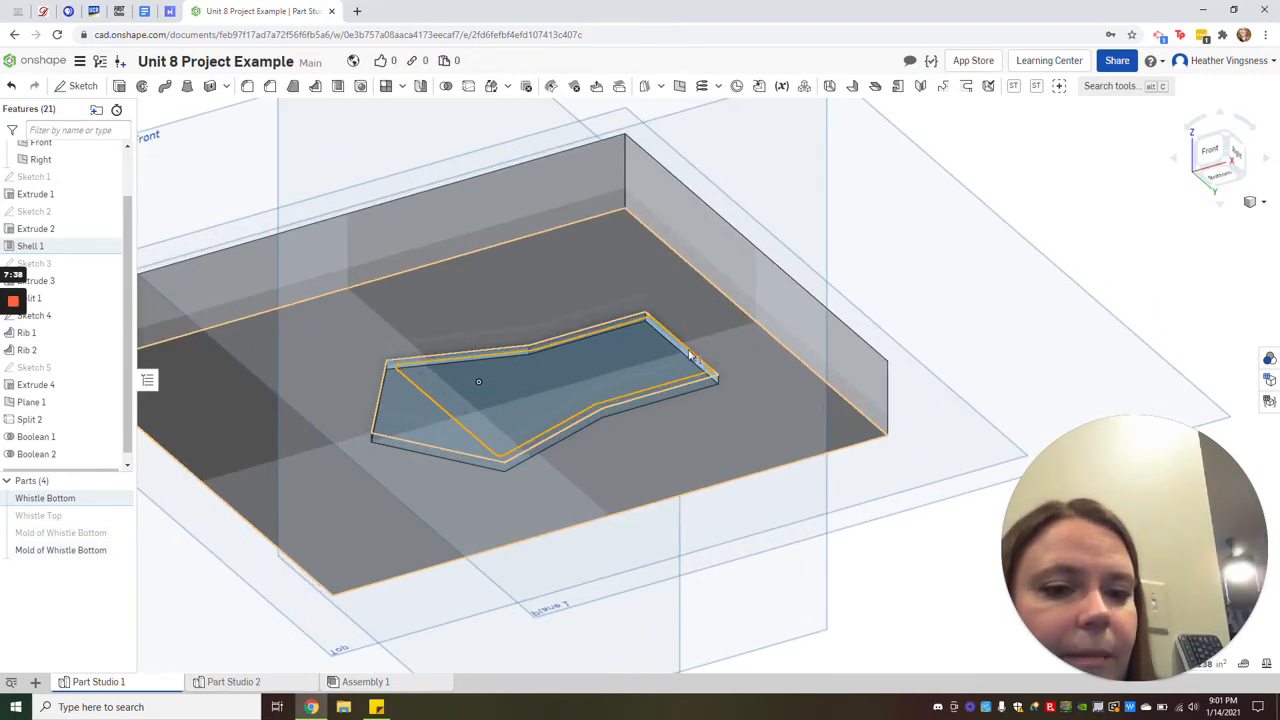
left_click(1238, 152)
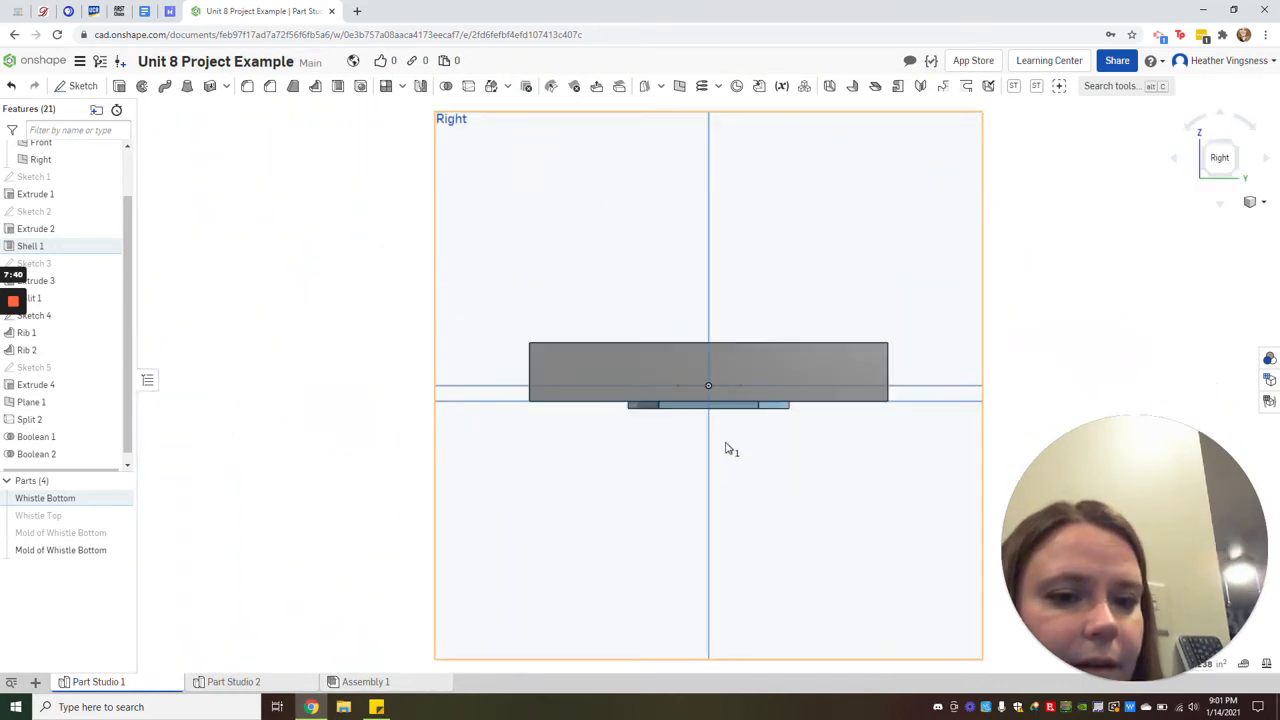
scroll(710, 405, "up", 3)
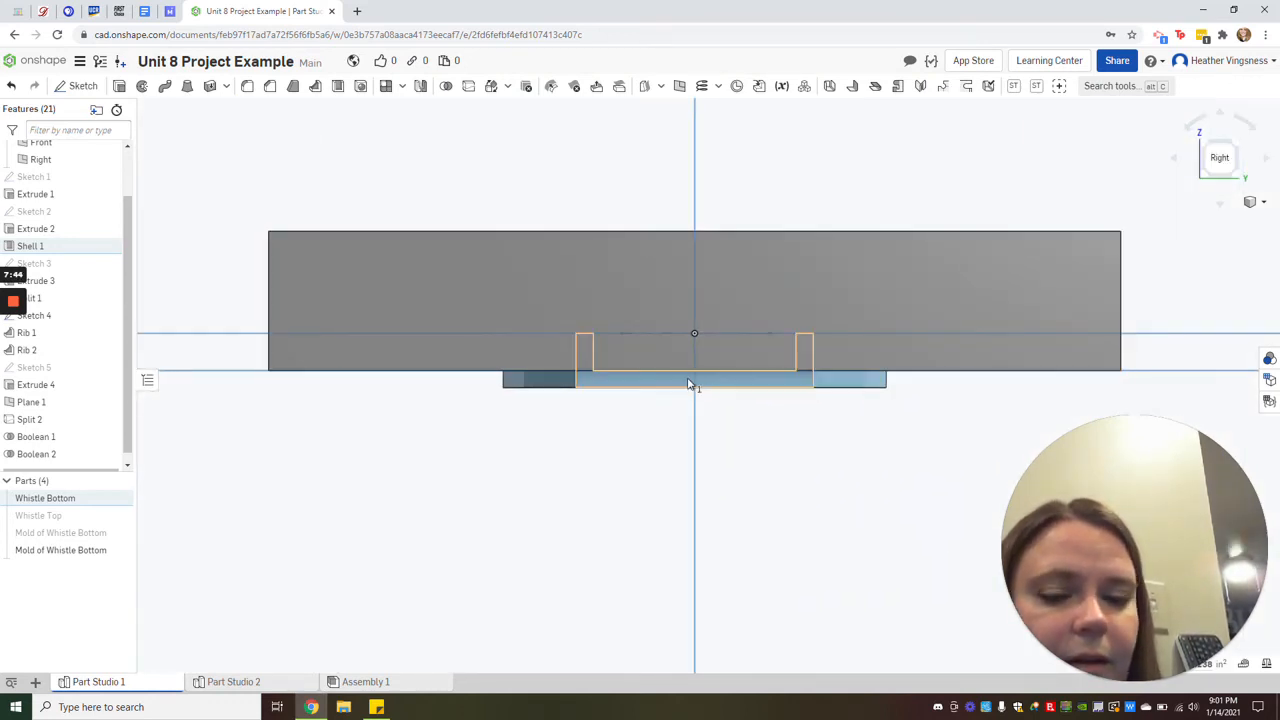
left_click(1203, 168)
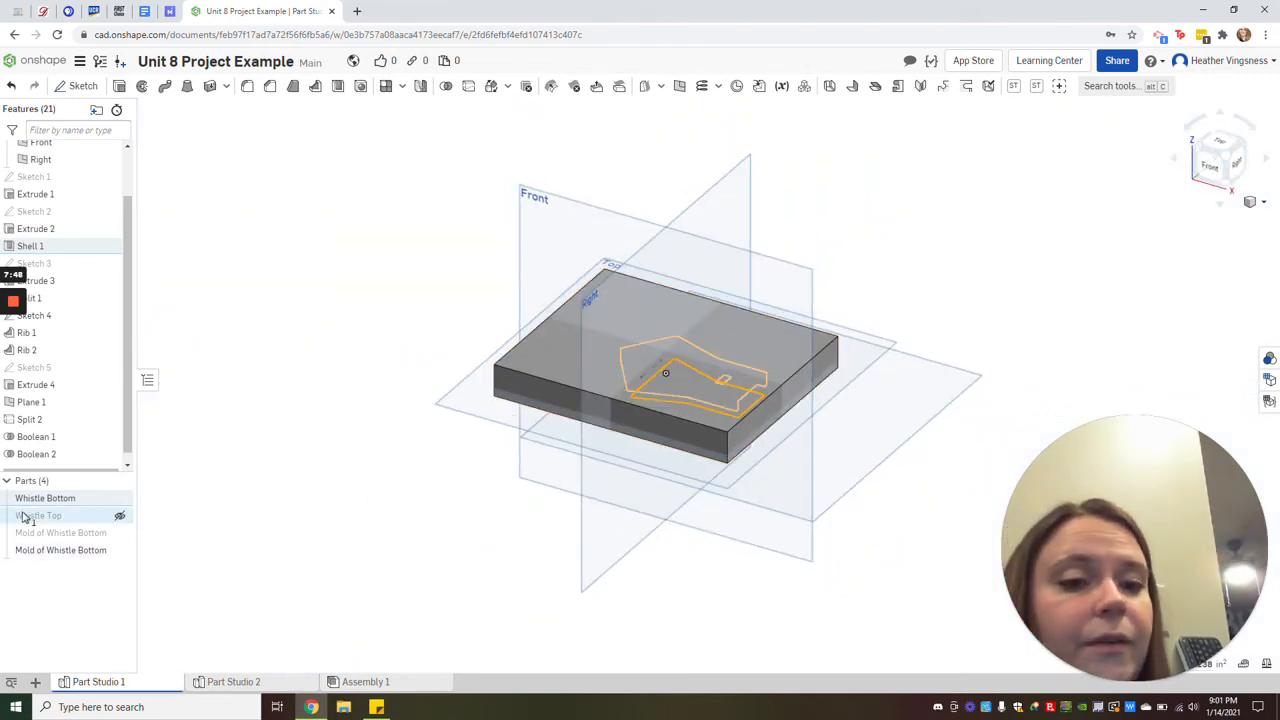
- Start a sketch on the upper mold half's parting plane and draw a 0.25 in diameter circle near one corner
left_click(1232, 187)
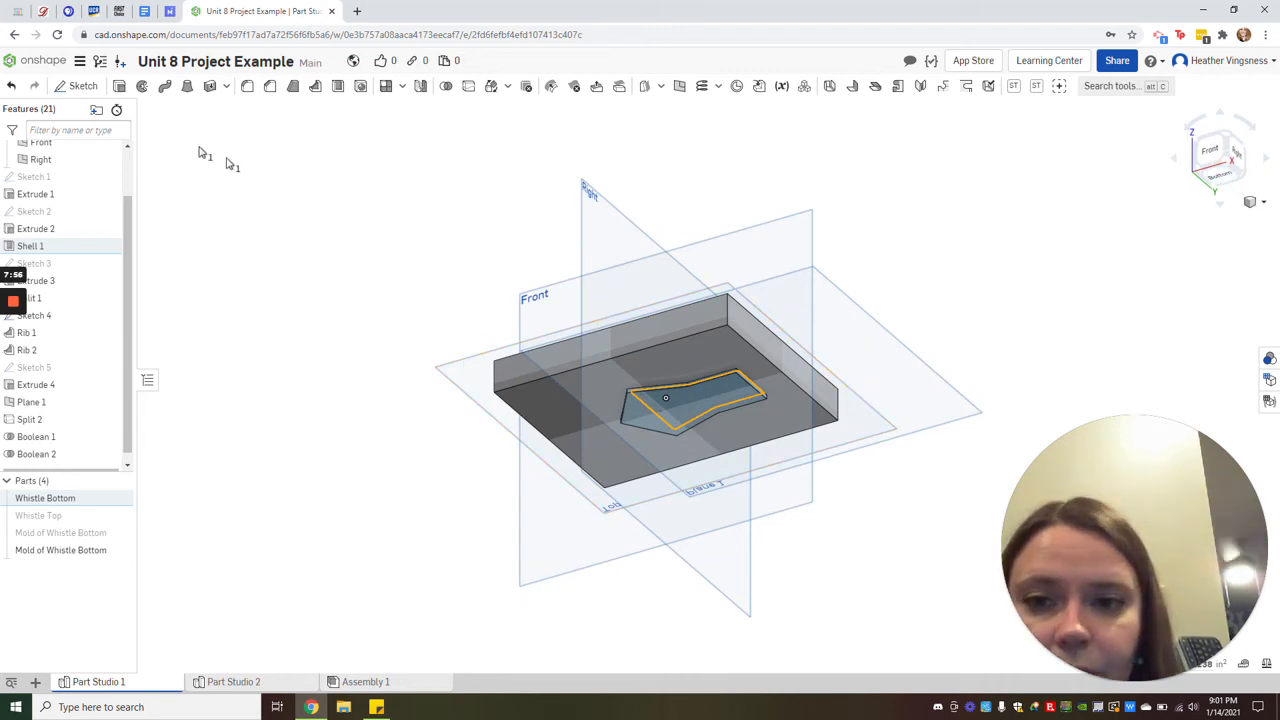
left_click(83, 86)
left_click(570, 401)
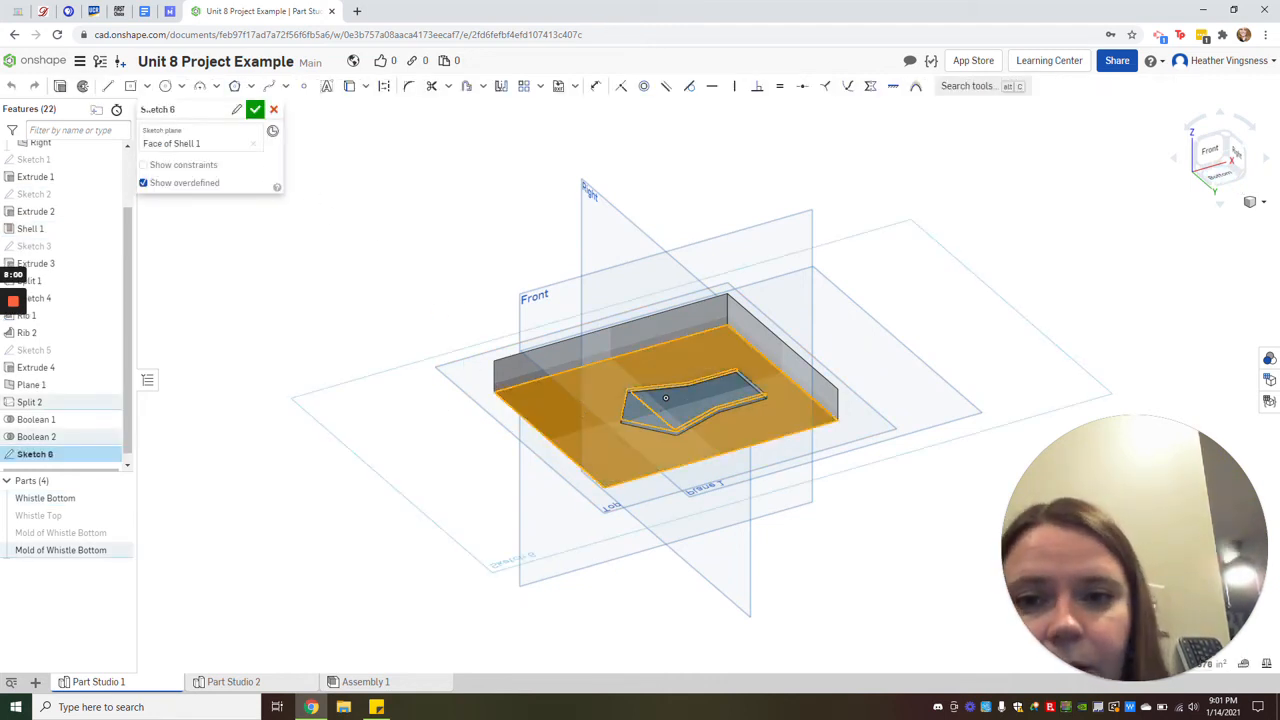
left_click(166, 86)
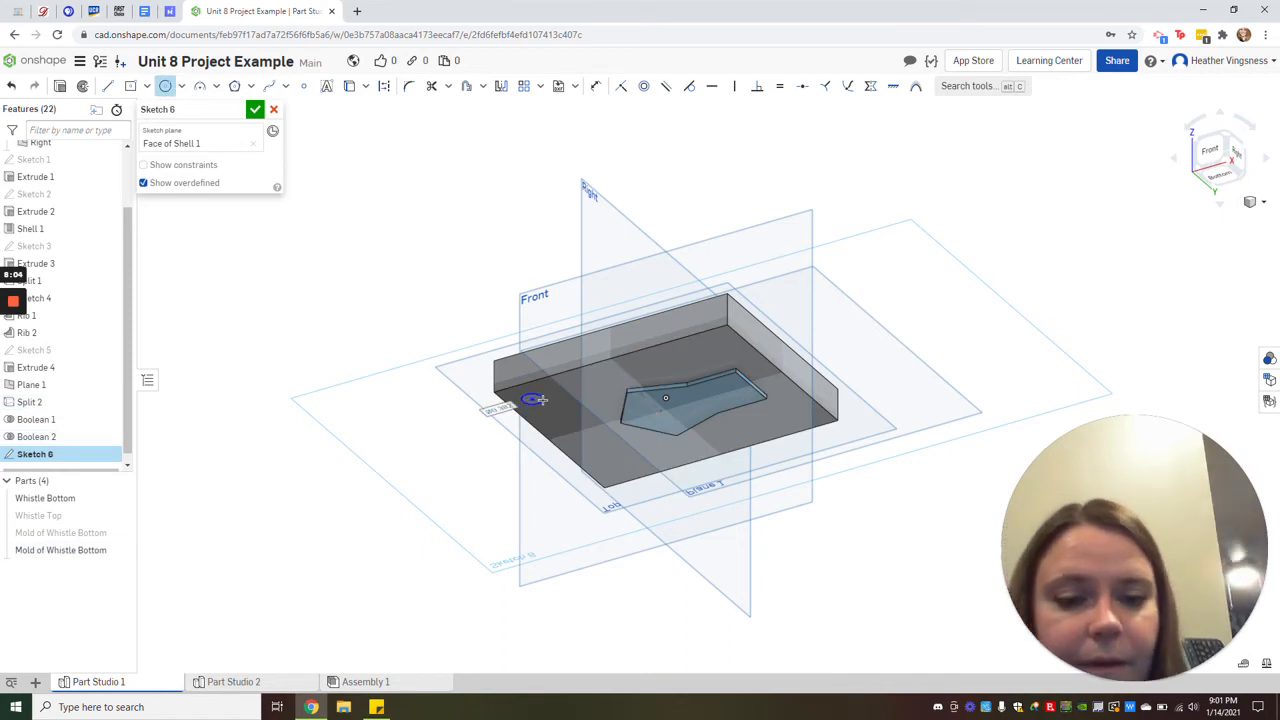
key("Escape")
- Sketch three more circles of 0.25 in diameter near the remaining corners of the upper mold half's parting face
scroll(560, 395, "up", 5)
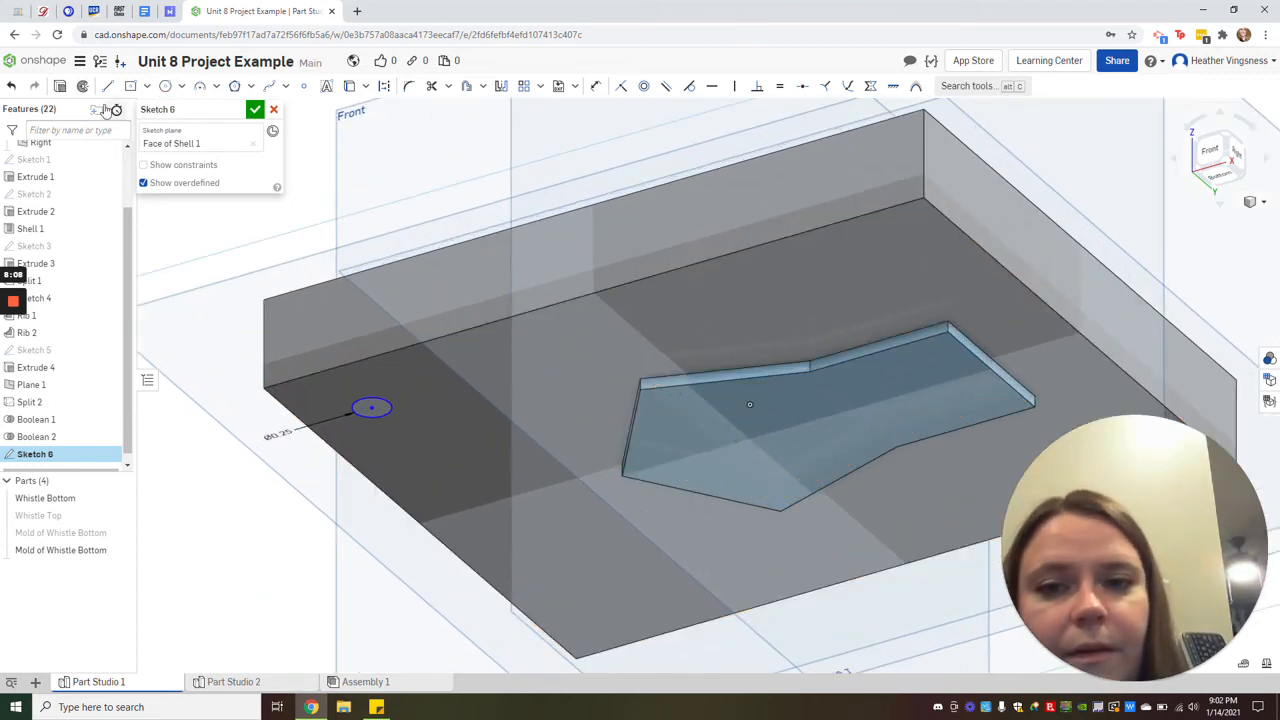
left_click(166, 86)
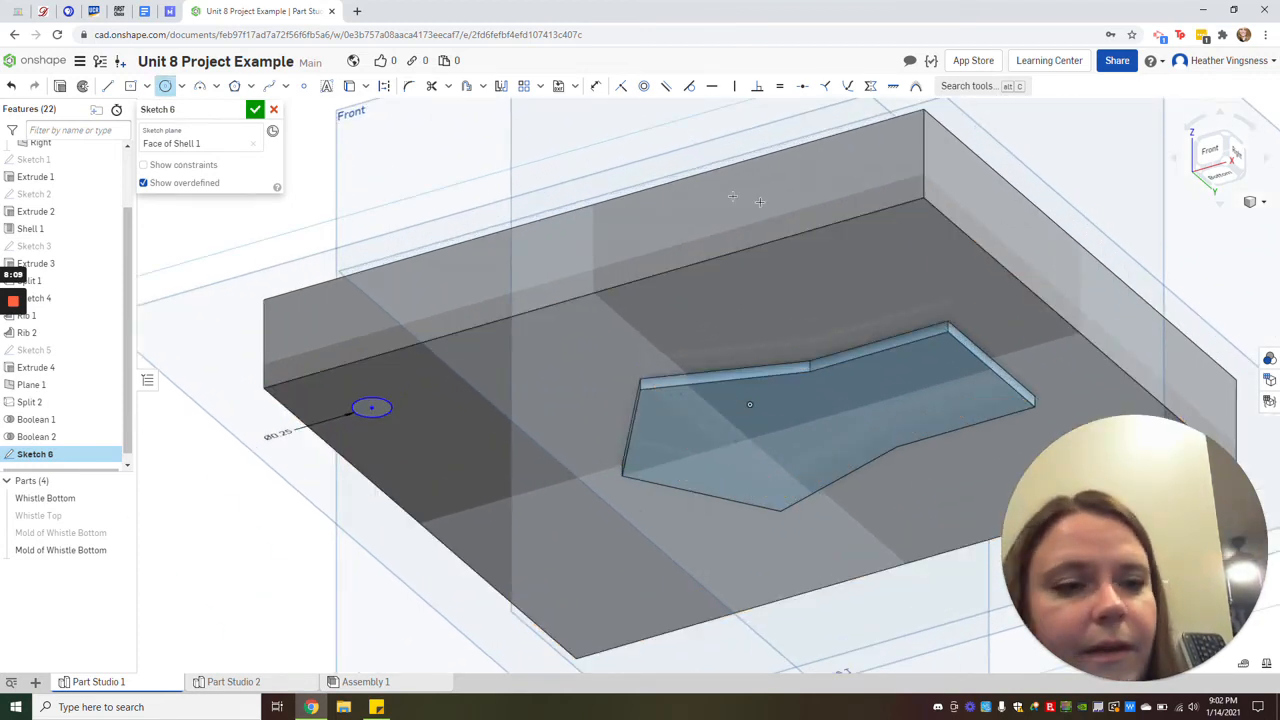
left_click(909, 256)
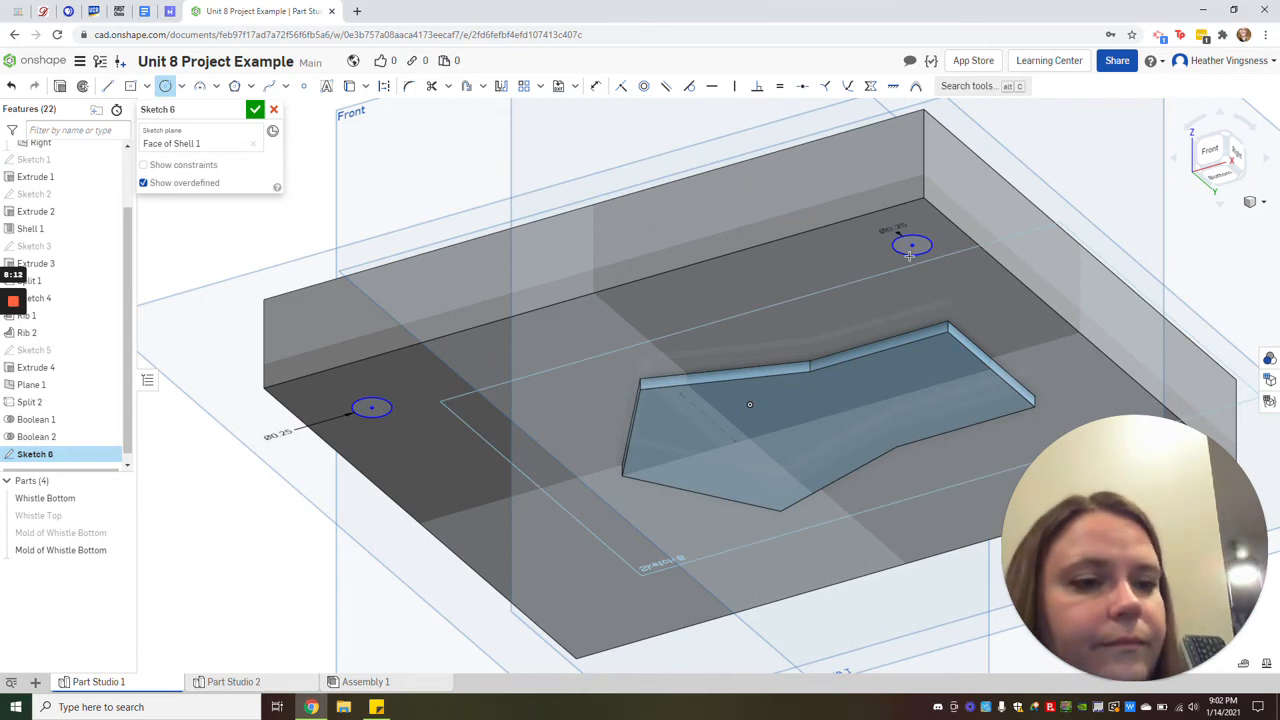
scroll(1051, 259, "down", 2)
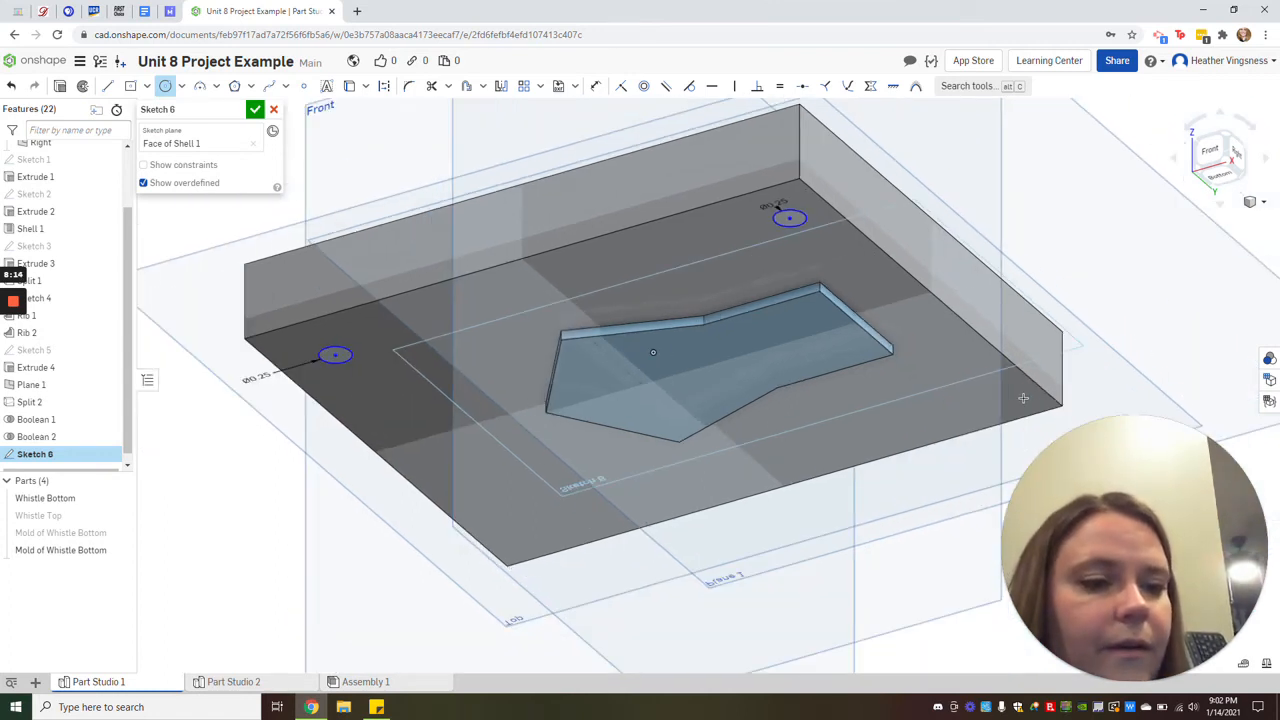
left_click(1019, 398)
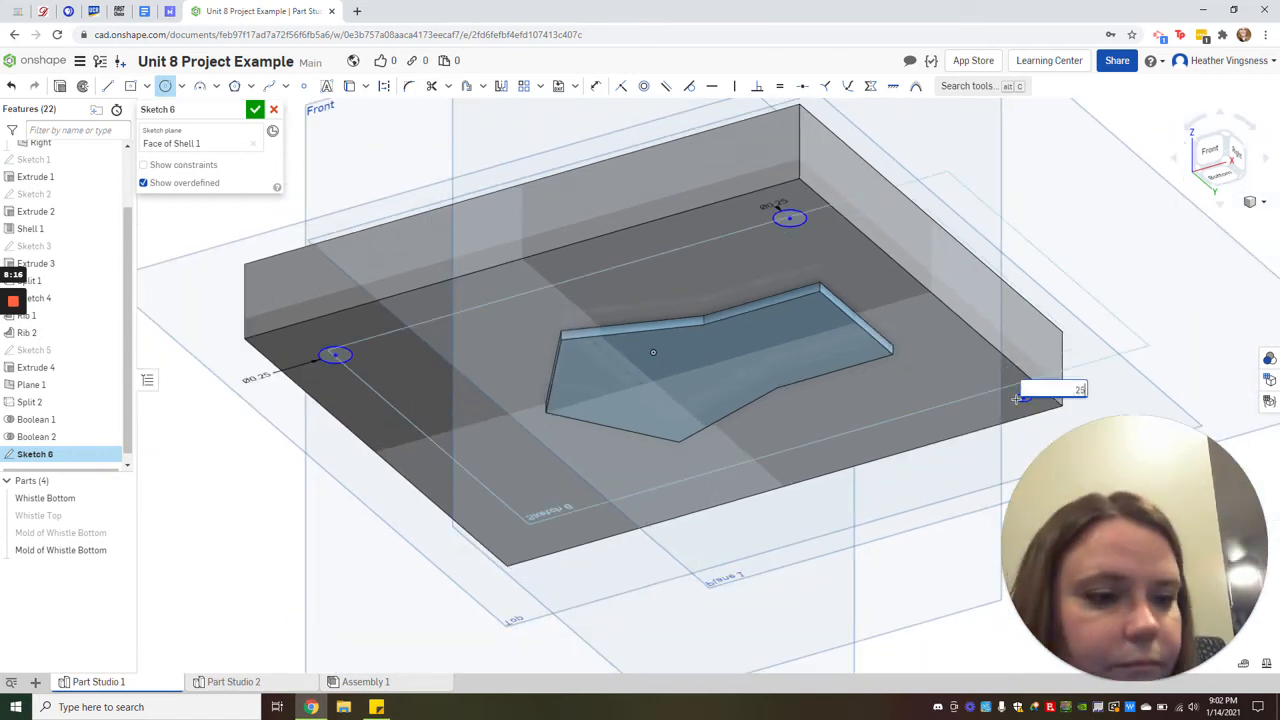
left_click(516, 540)
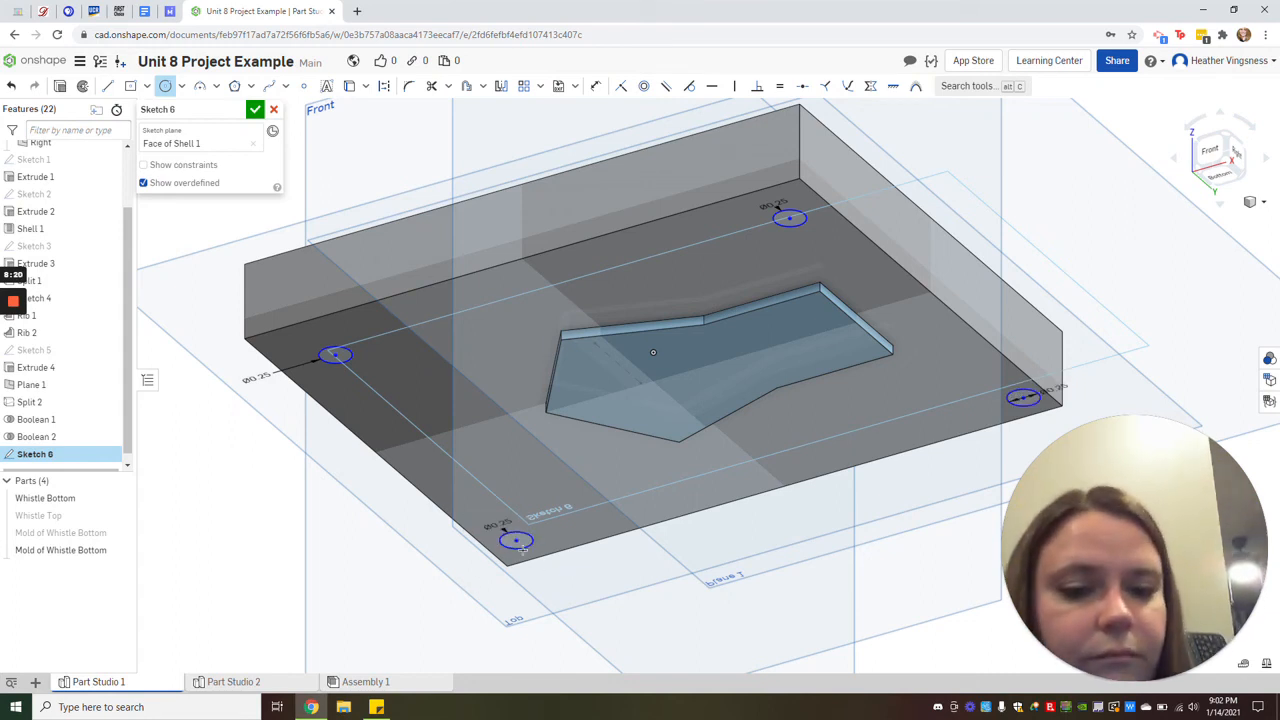
- Dimension the first corner circle's center 0.5 in from each of the two adjacent edges of the parting face
left_click(595, 86)
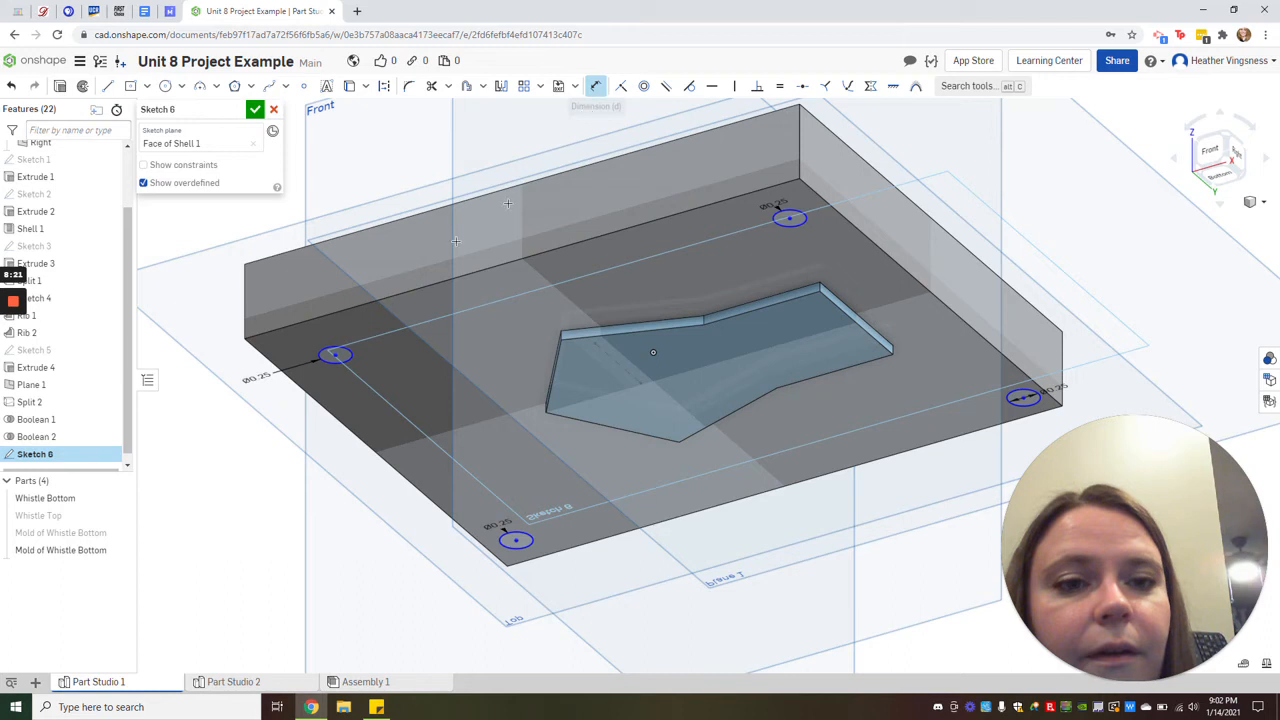
left_click(335, 352)
left_click(328, 317)
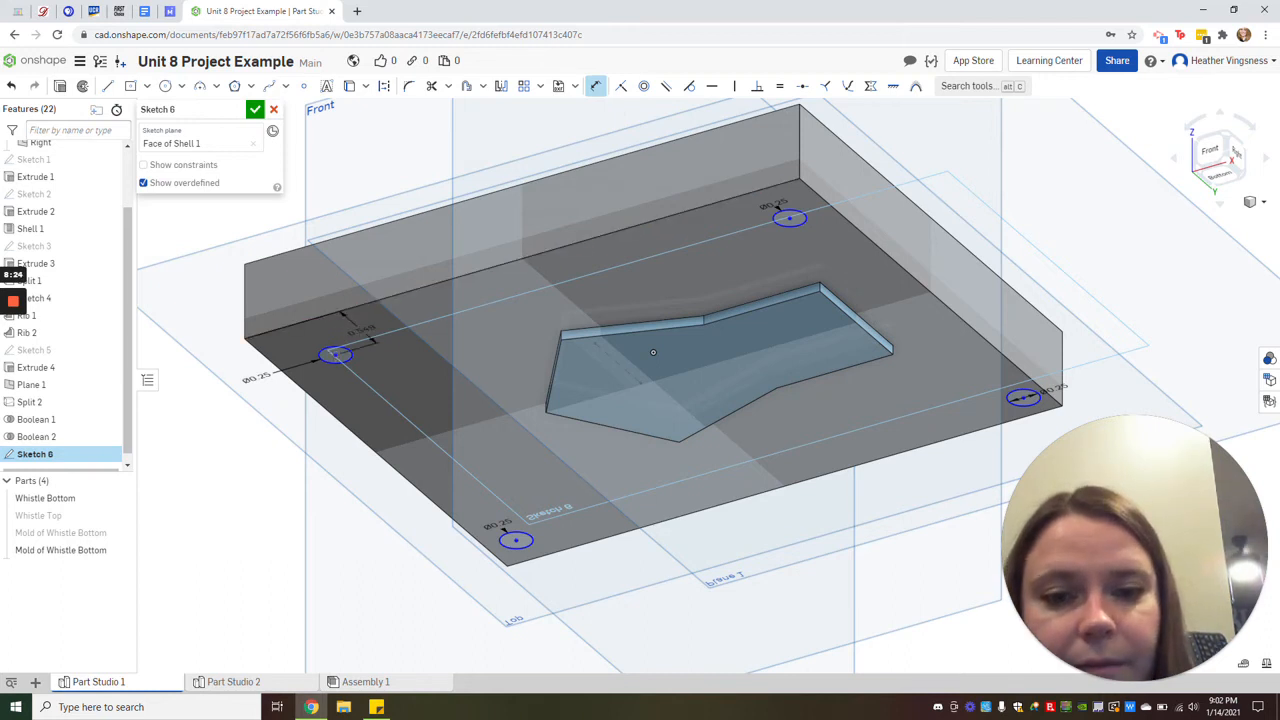
left_click(365, 330)
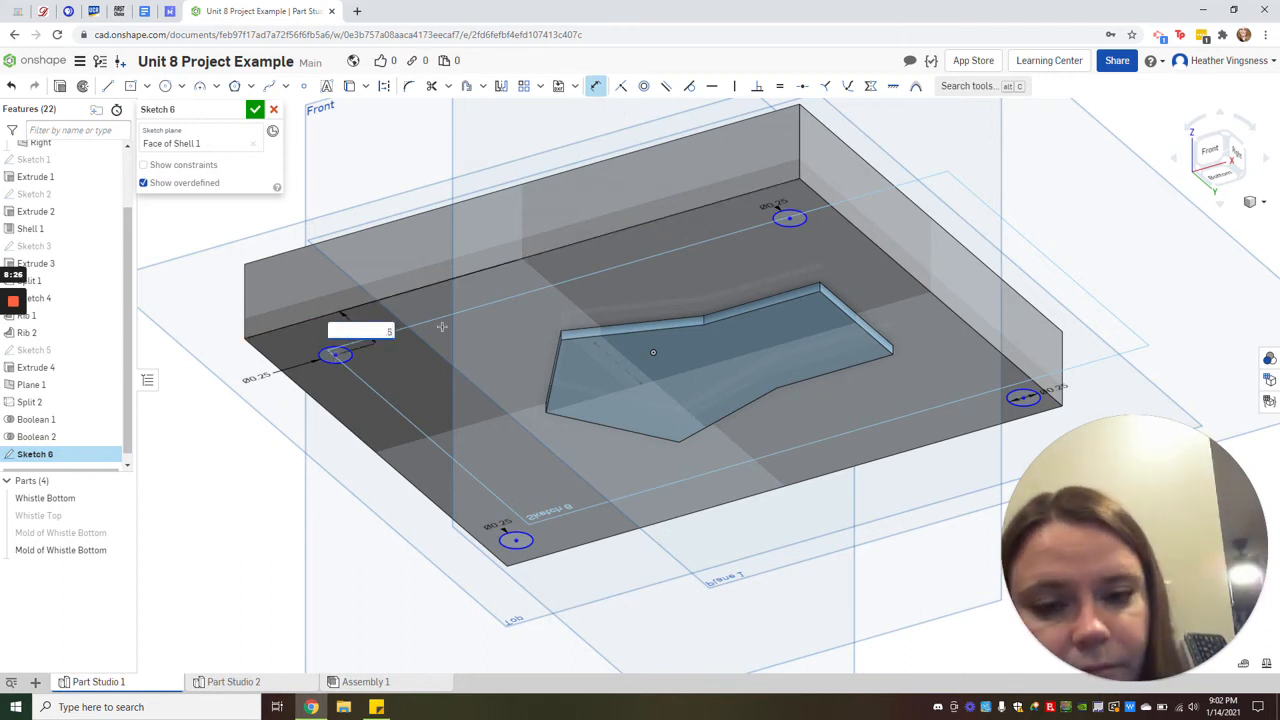
type(".5")
key("Return")
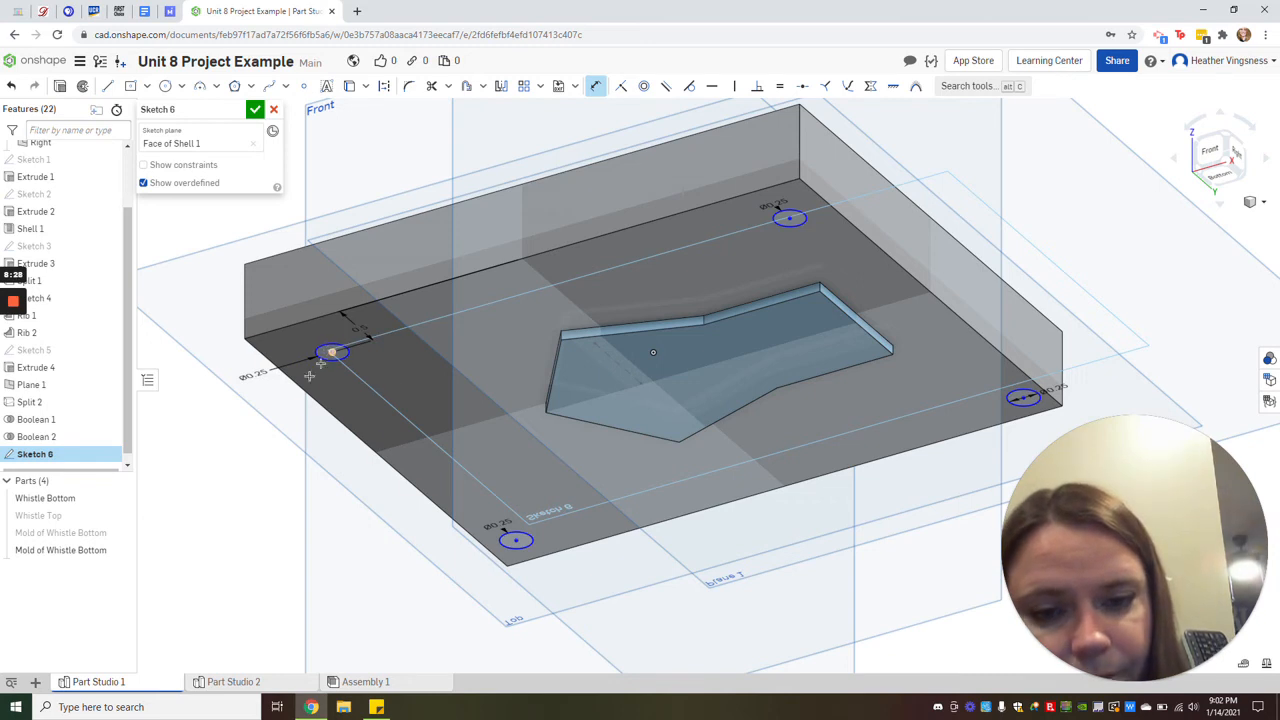
left_click(300, 386)
left_click(296, 346)
type(".5")
key("Return")
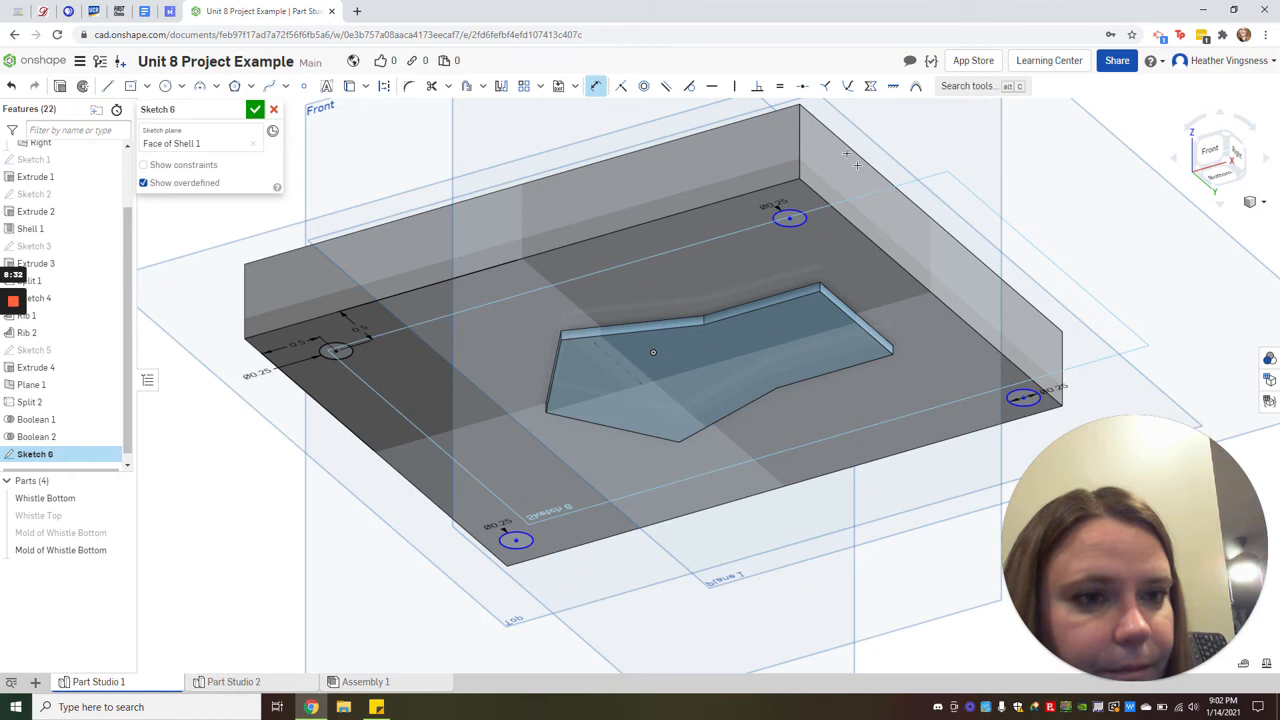
- Try a vertical constraint between the centers of the first and second corner circles, and undo it
left_click(734, 86)
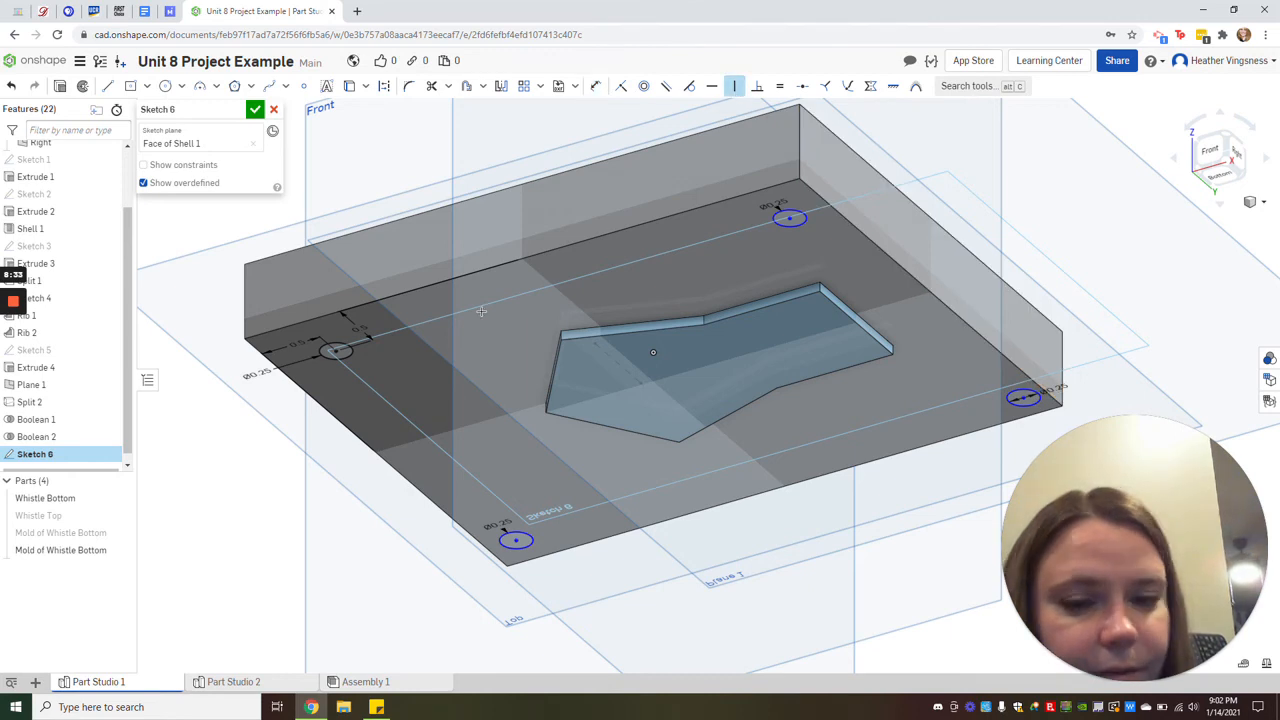
left_click(336, 349)
left_click(789, 217)
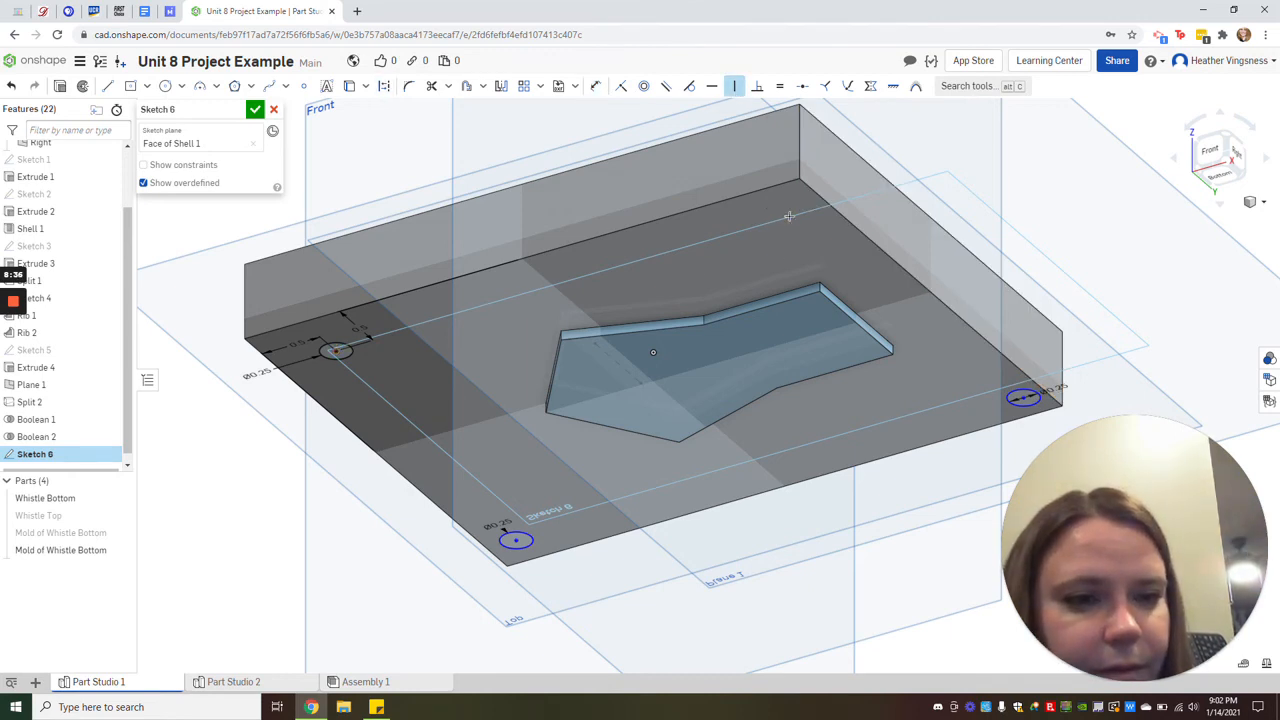
left_click(12, 86)
- Dimension the second corner circle's center 0.5 in from both neighboring edges of the parting face
left_click(595, 86)
left_click(822, 204)
left_click(789, 218)
left_click(826, 232)
type(".5")
key("Return")
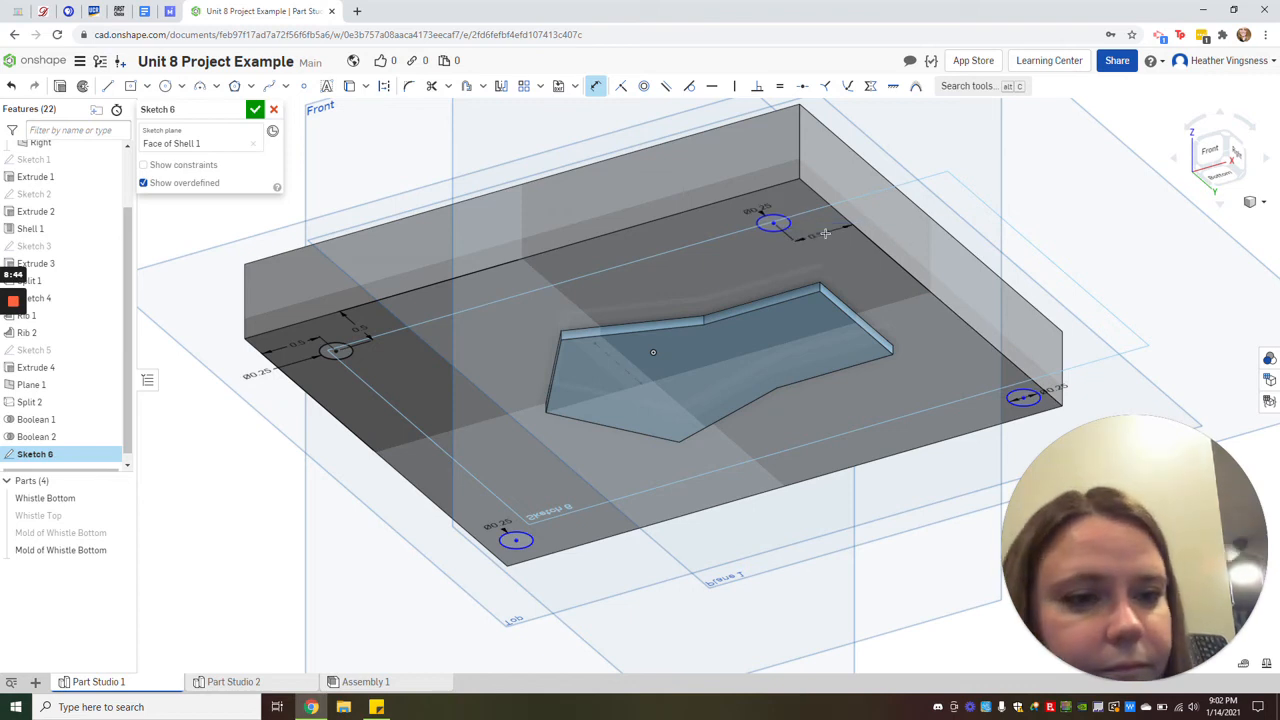
left_click(775, 223)
left_click(790, 203)
type(".5")
key("Return")
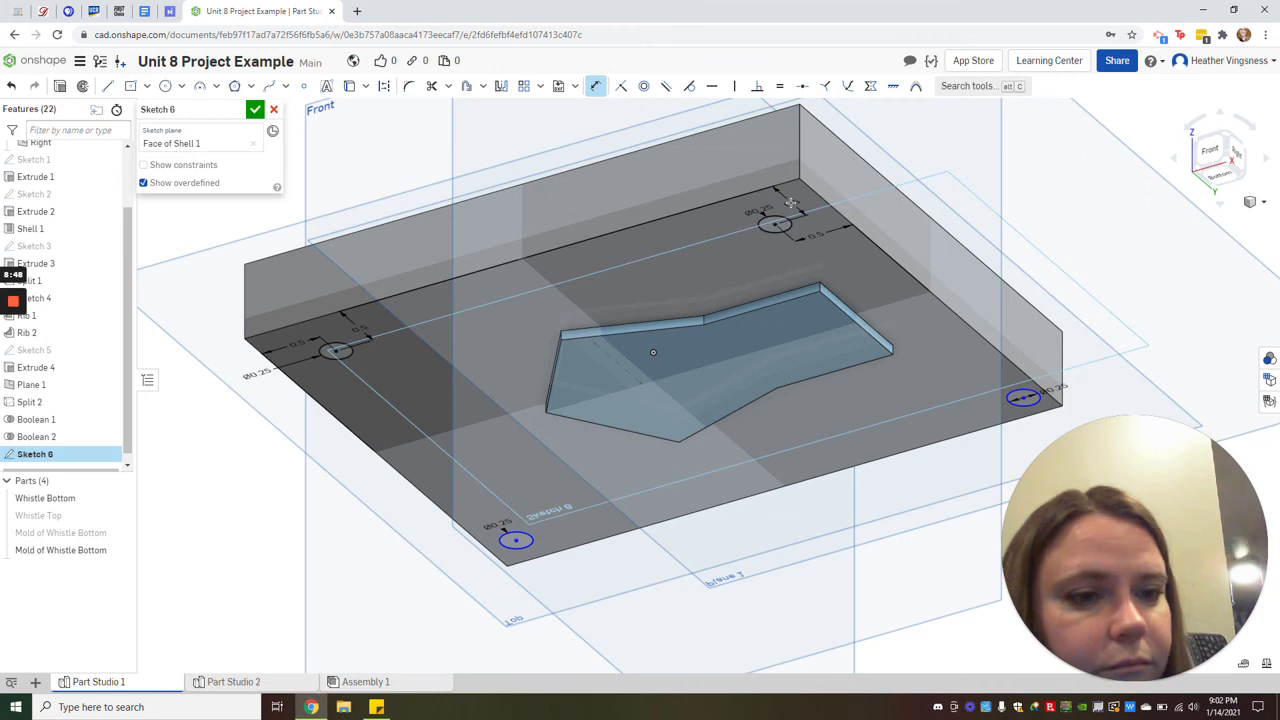
- Position the third corner circle with dimensions of 0.5 in from its center to both adjacent edges
left_click(1025, 374)
left_click(982, 380)
type(".5")
key("Return")
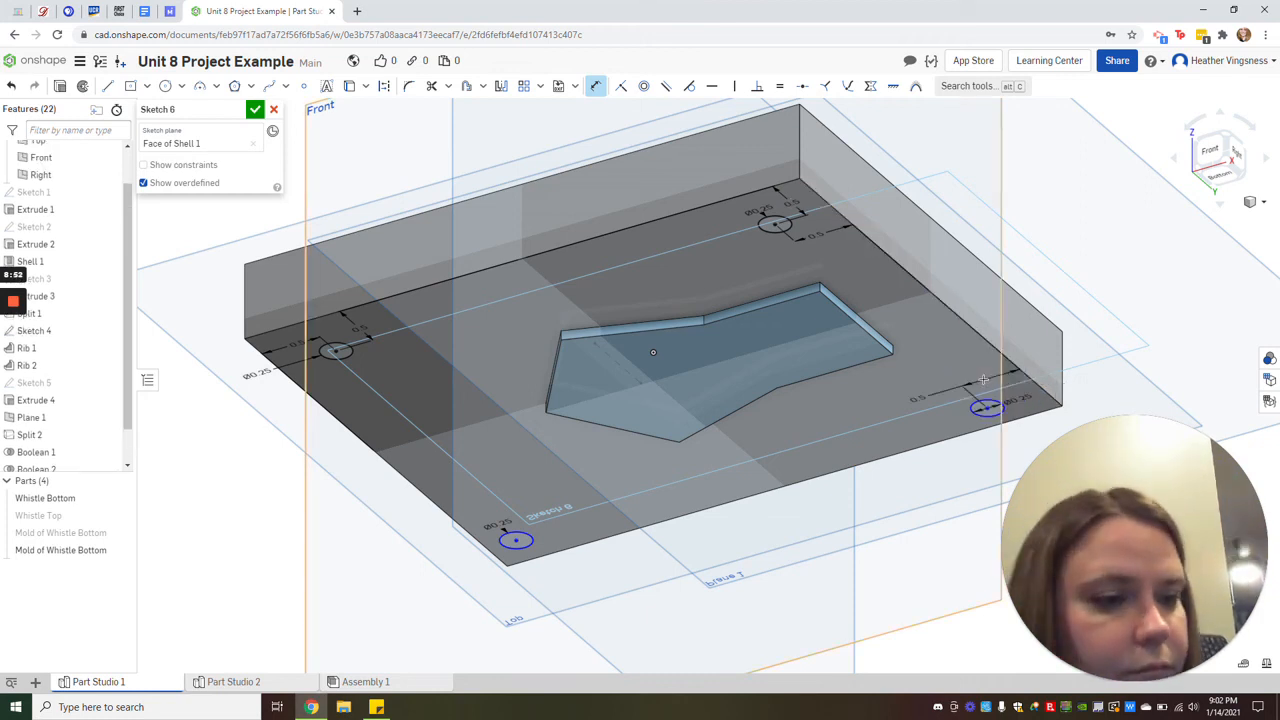
left_click(989, 424)
left_click(945, 414)
type(".5")
key("Return")
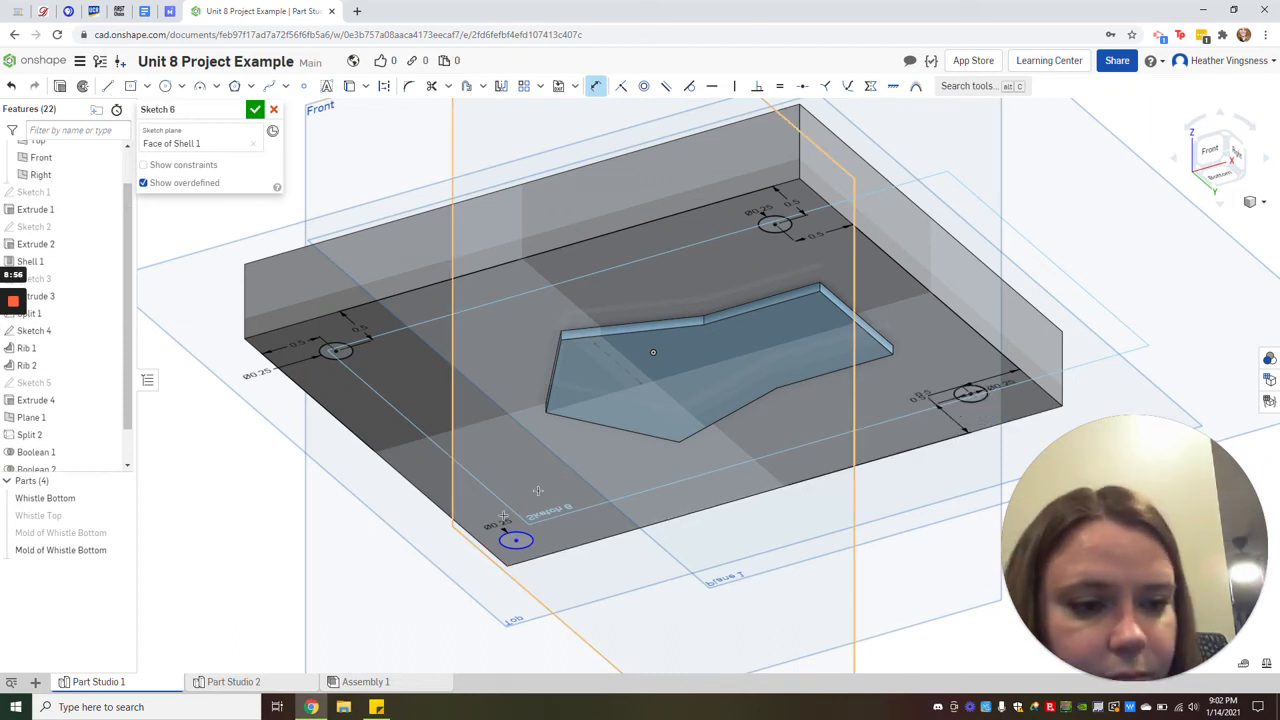
- Locate the last corner circle's center 0.5 in from both adjacent edges and finish the sketch
left_click(515, 541)
left_click(556, 552)
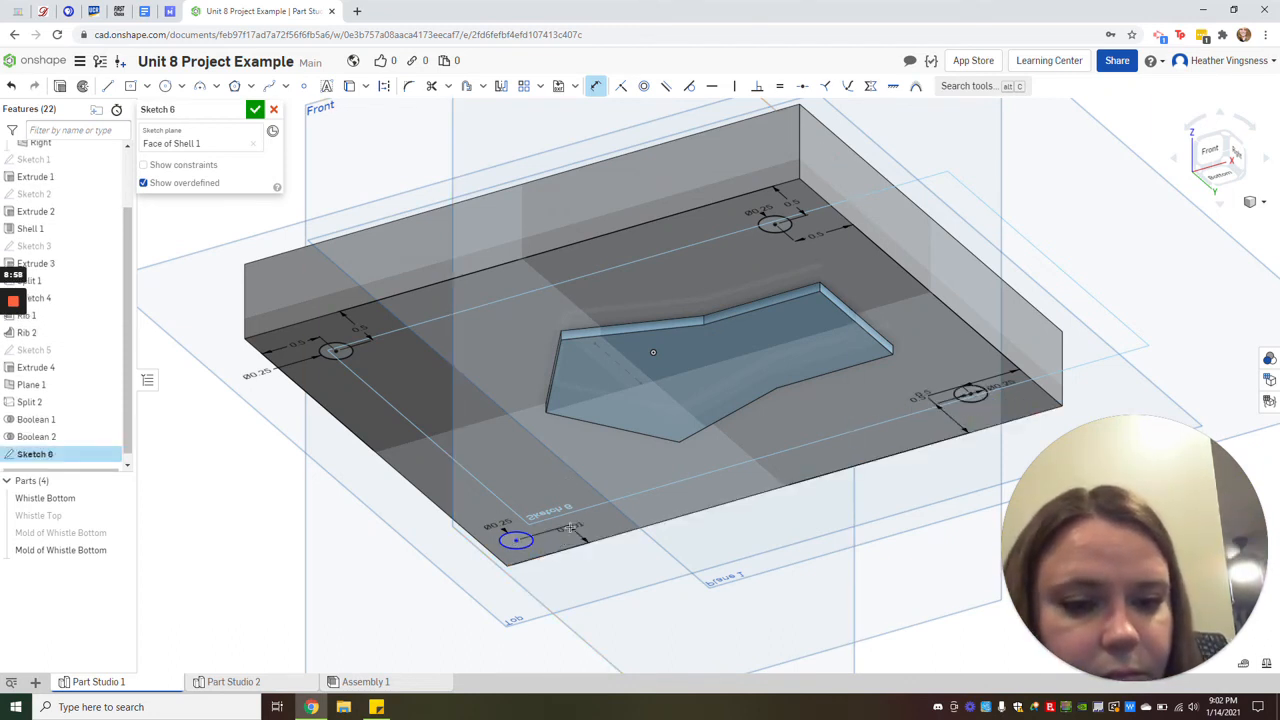
left_click(571, 528)
type(".5")
key("Return")
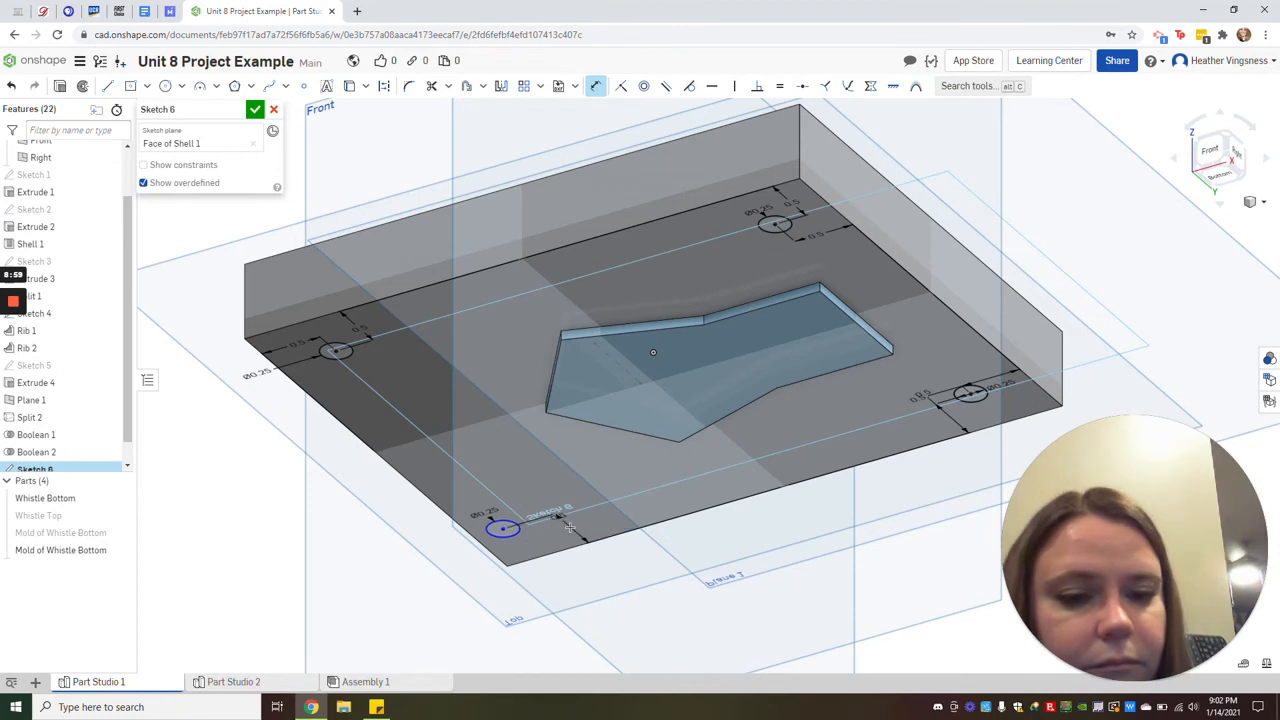
left_click(500, 528)
left_click(476, 505)
type(".25")
key("Return")
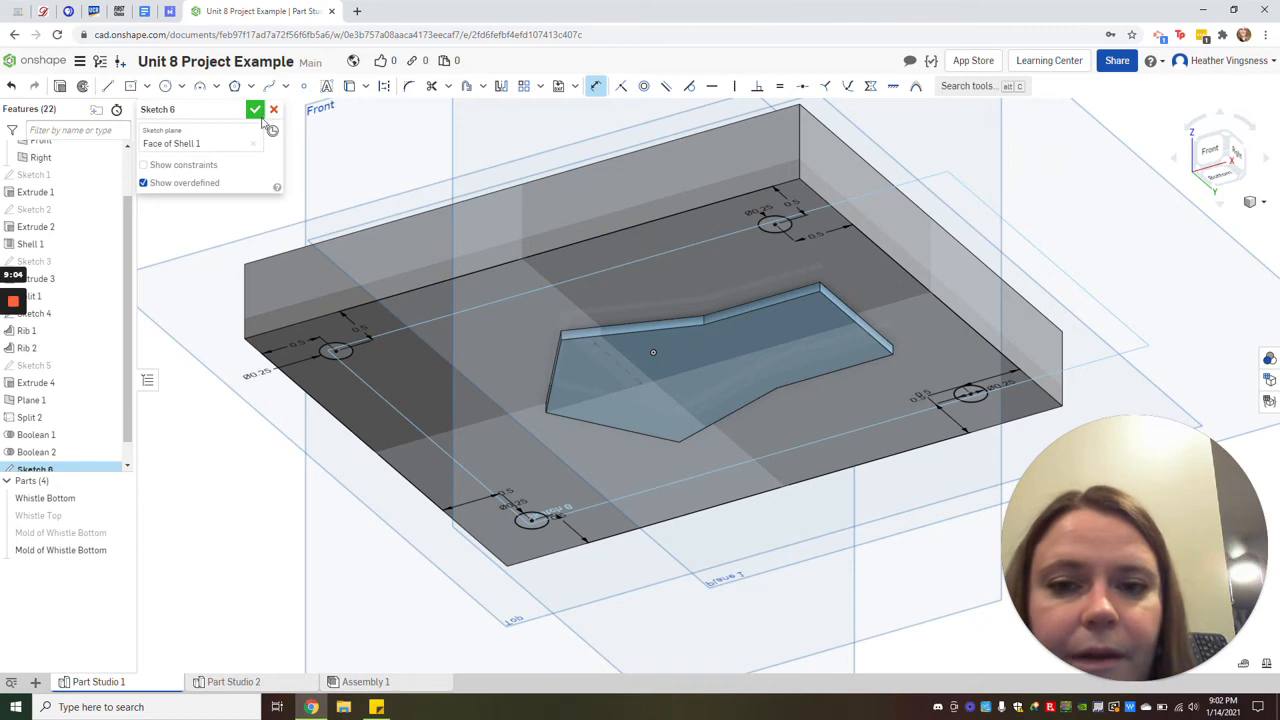
left_click(255, 110)
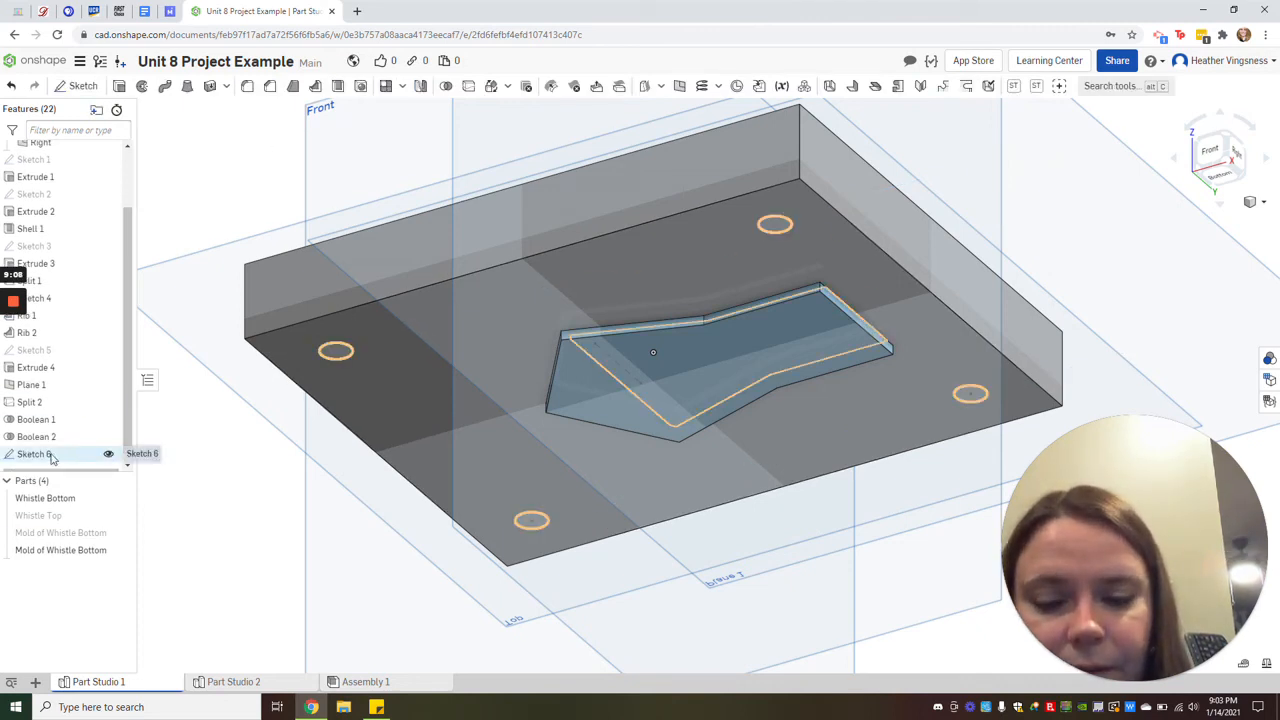
- Extrude the four corner circles 0.25 in downward out of the upper mold half's parting face as added pegs
left_click(119, 86)
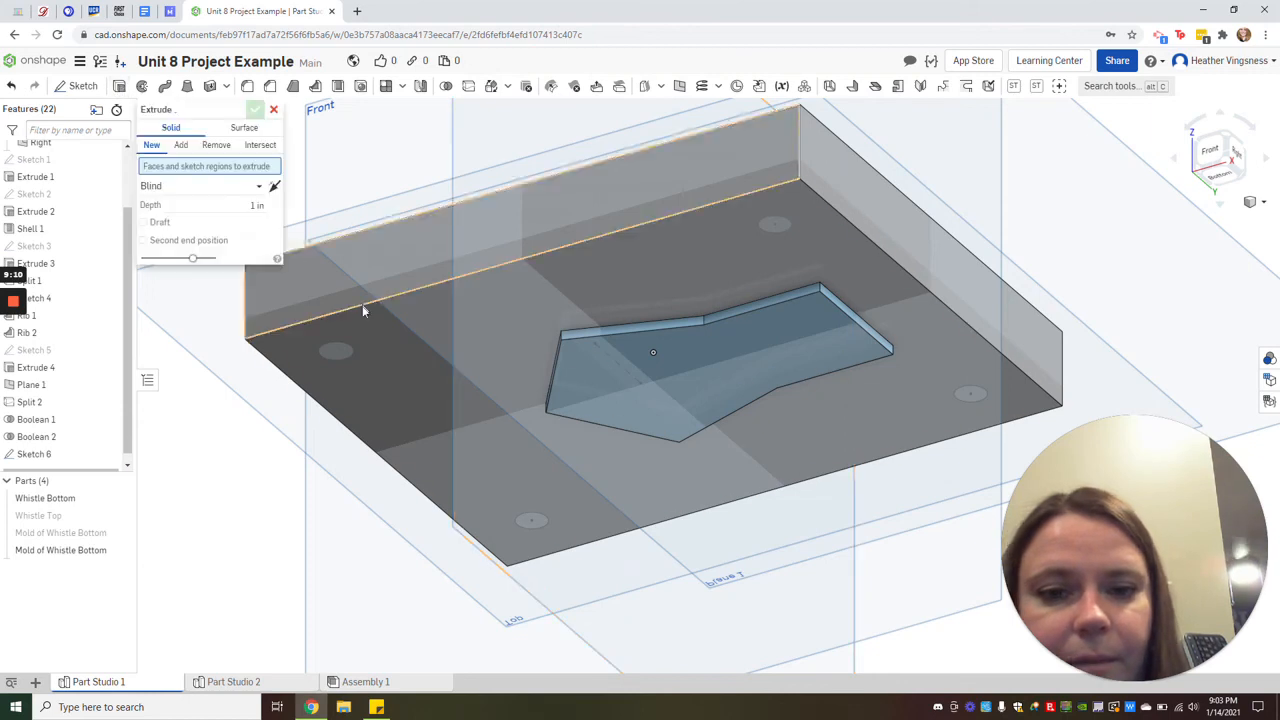
left_click(337, 350)
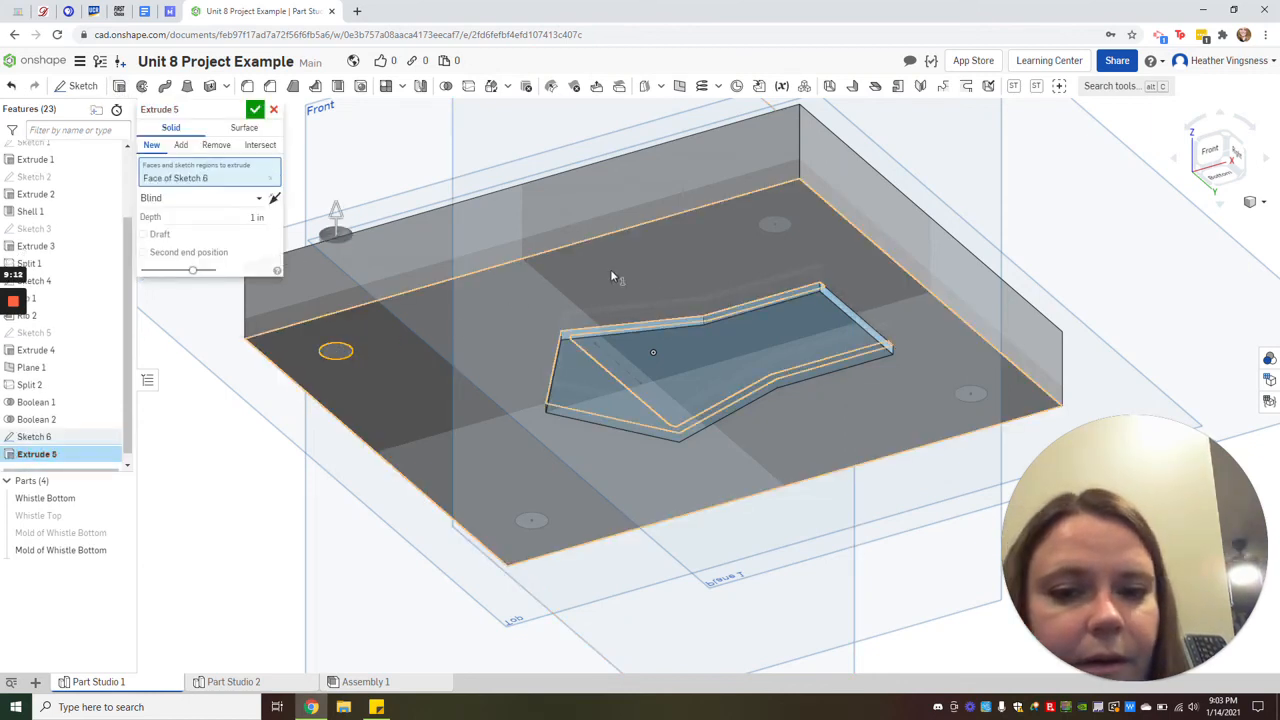
left_click(775, 224)
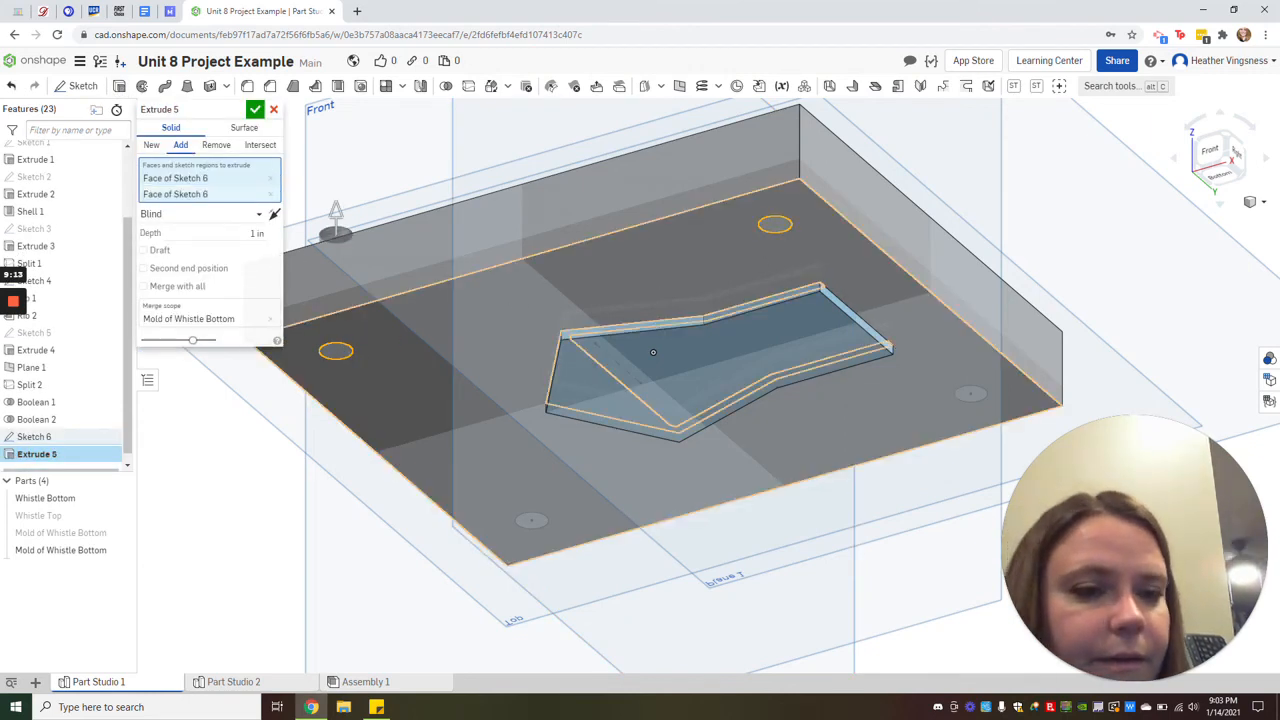
left_click(970, 398)
left_click(531, 520)
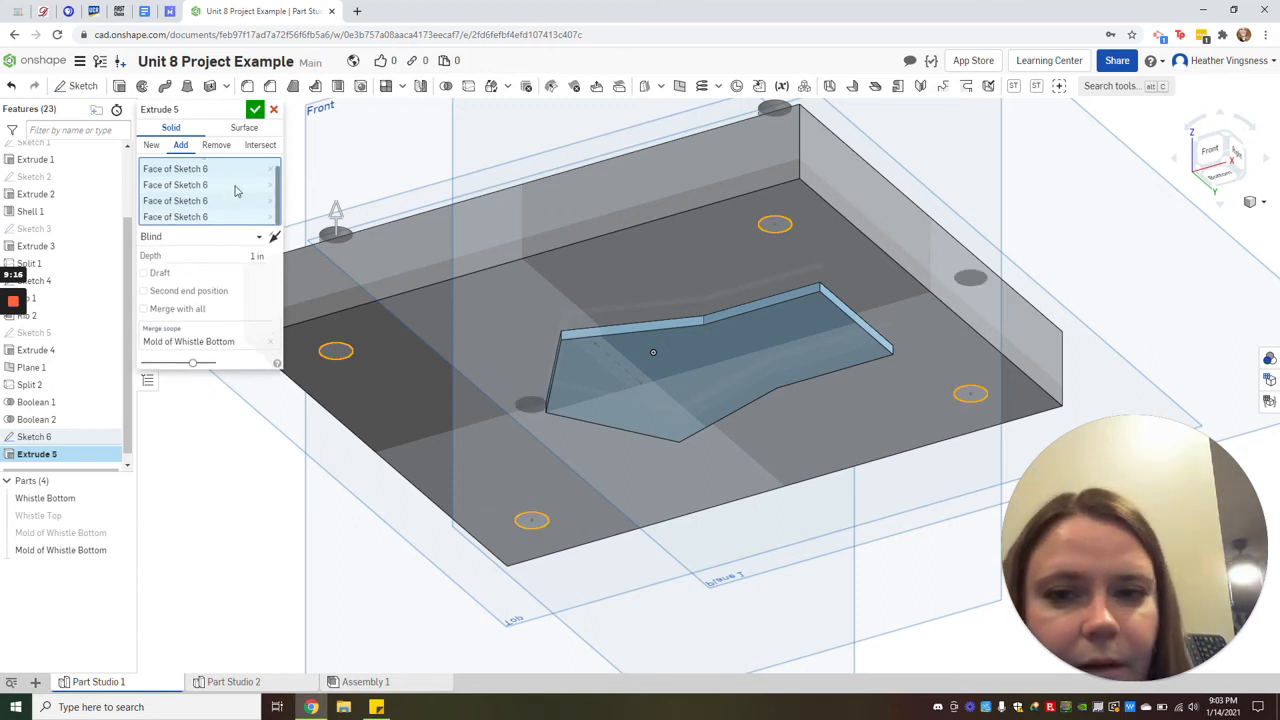
left_click(274, 240)
left_click(257, 256)
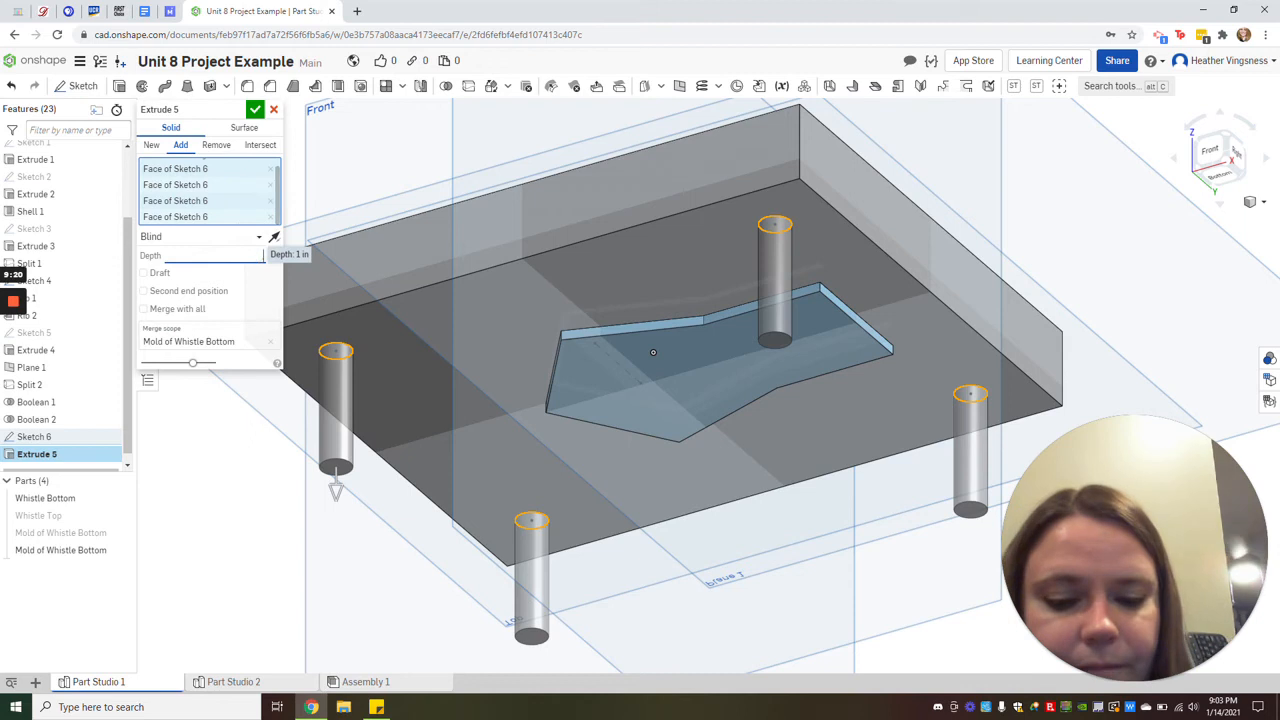
type("0.25")
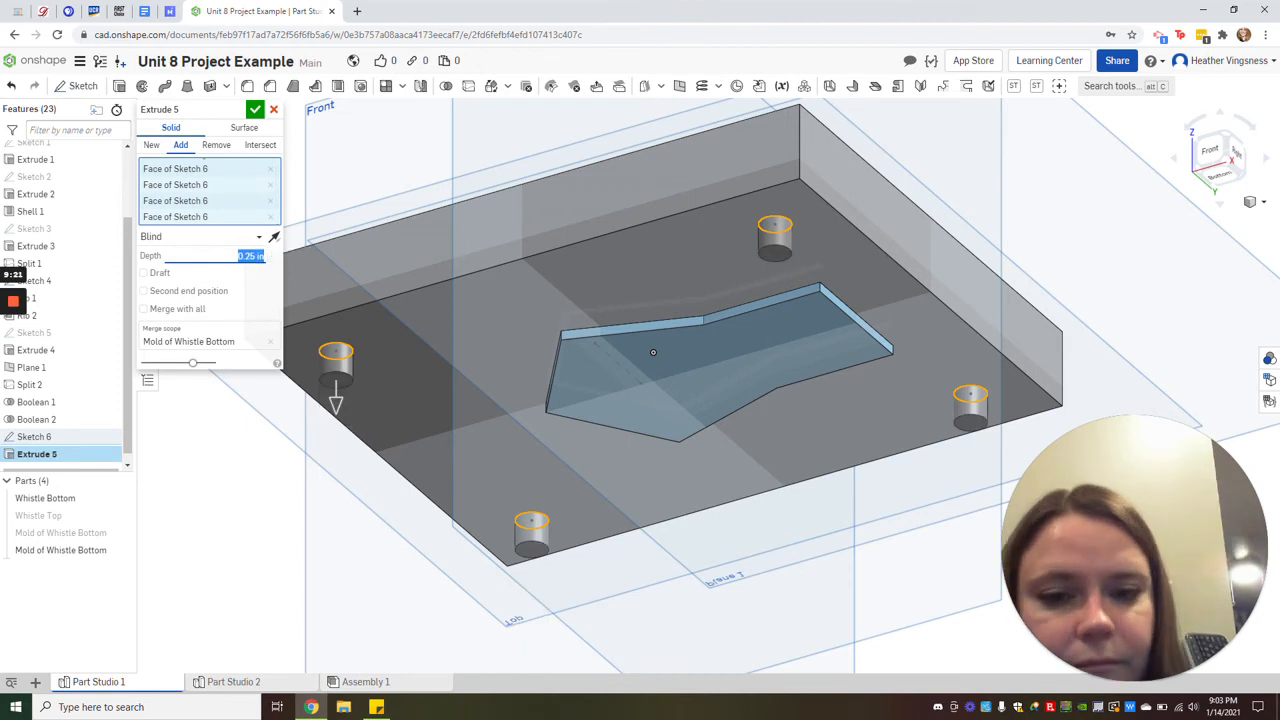
left_click(256, 111)
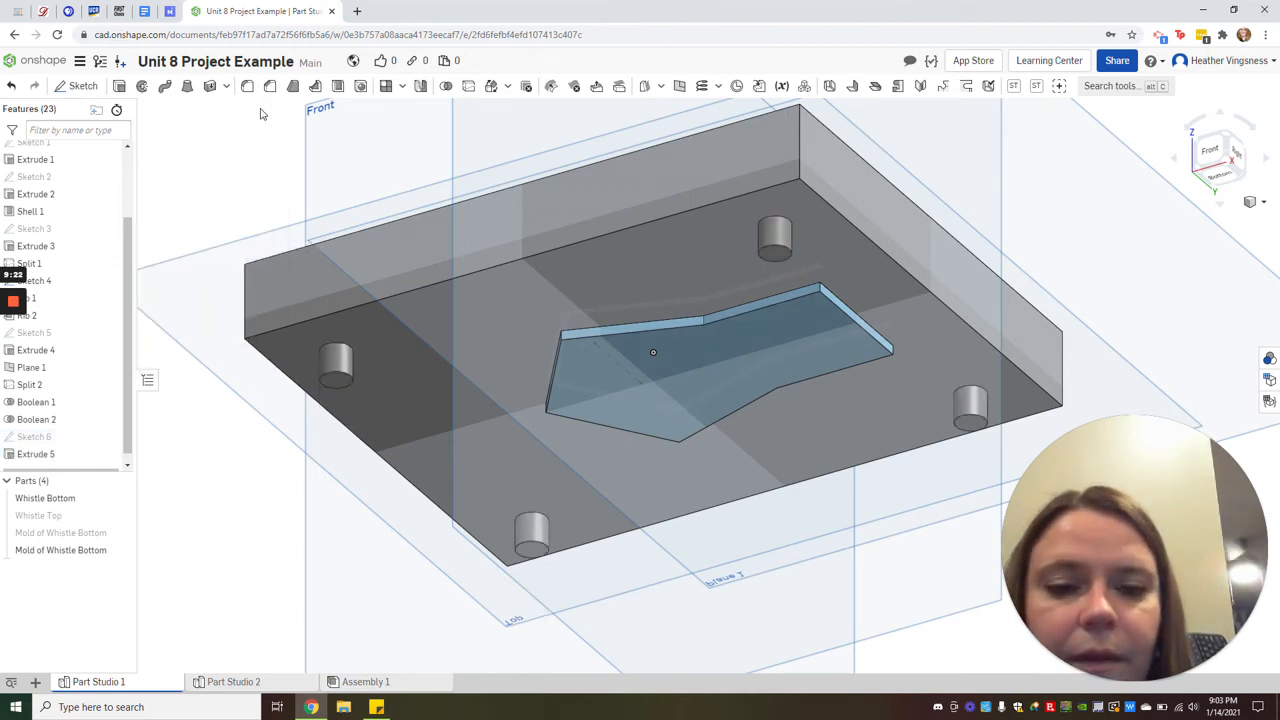
- Hide the upper mold half, then show the lower one from above together with the corner circle sketch
left_click(120, 551)
left_click(120, 533)
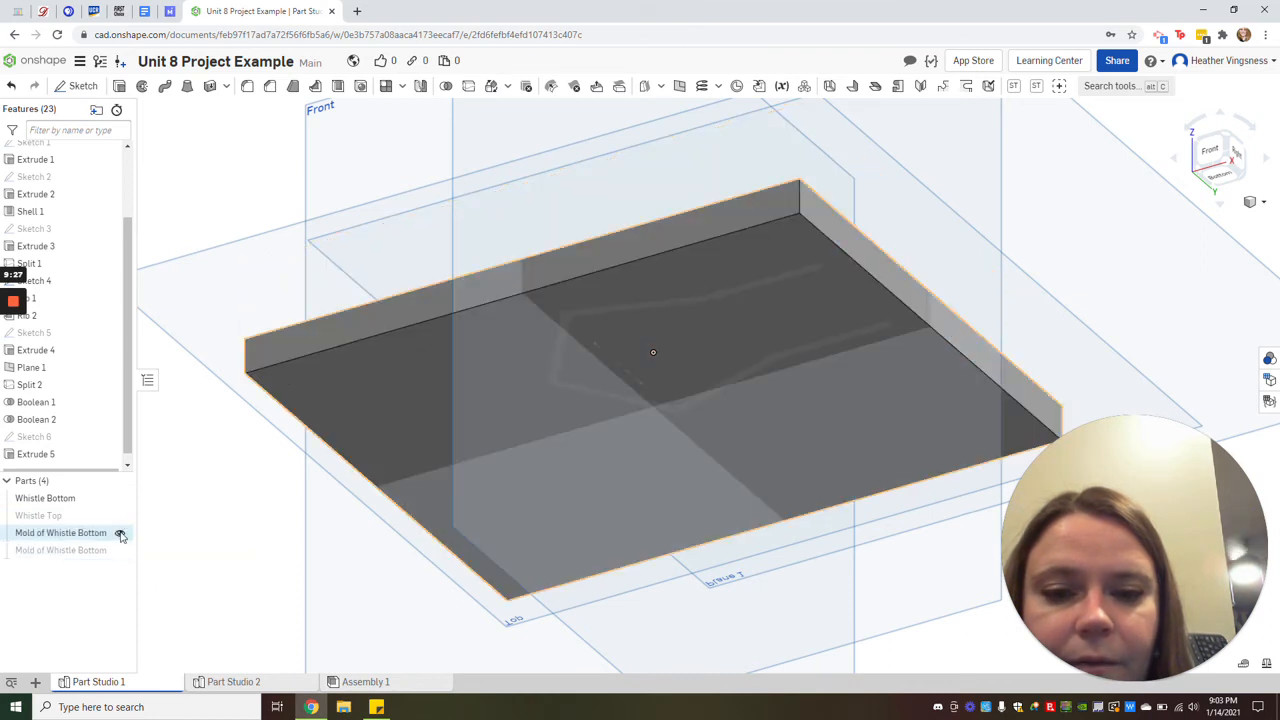
left_click(1220, 140)
scroll(271, 439, "up", 1)
left_click(108, 438)
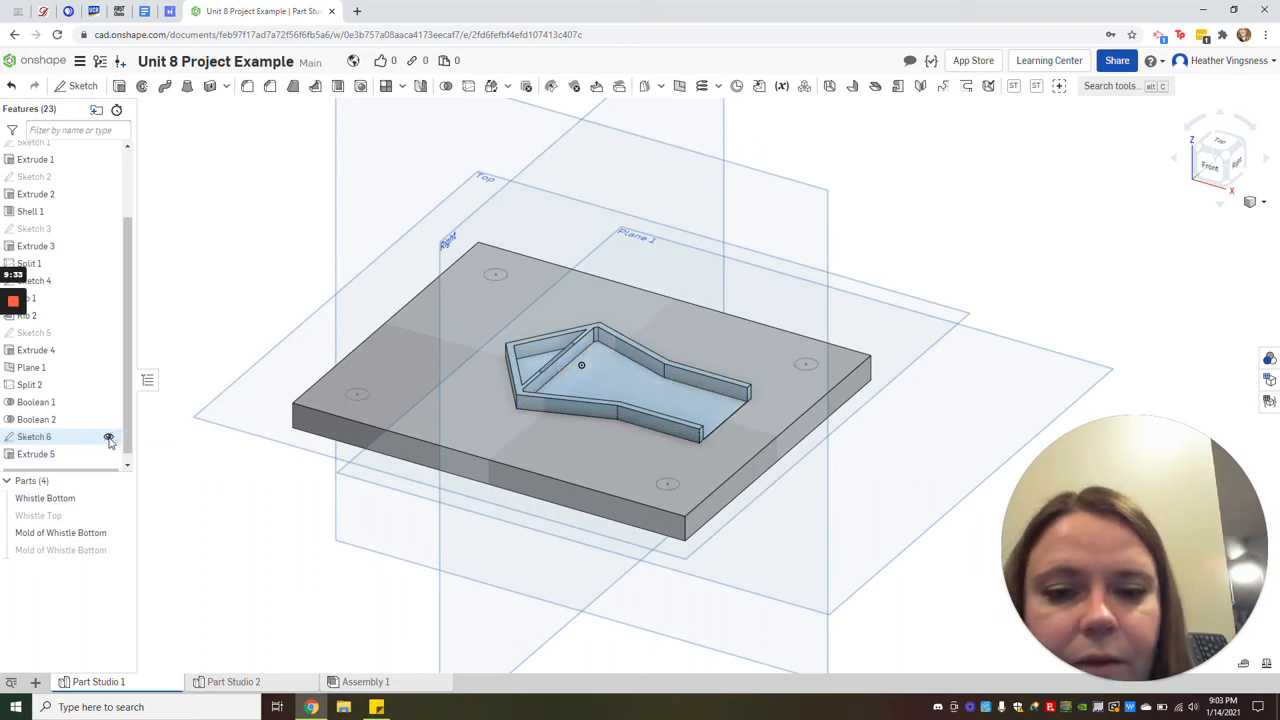
- Cut the four corner circles 0.25 in deep into the lower mold half with a Remove extrude
left_click(119, 86)
left_click(356, 394)
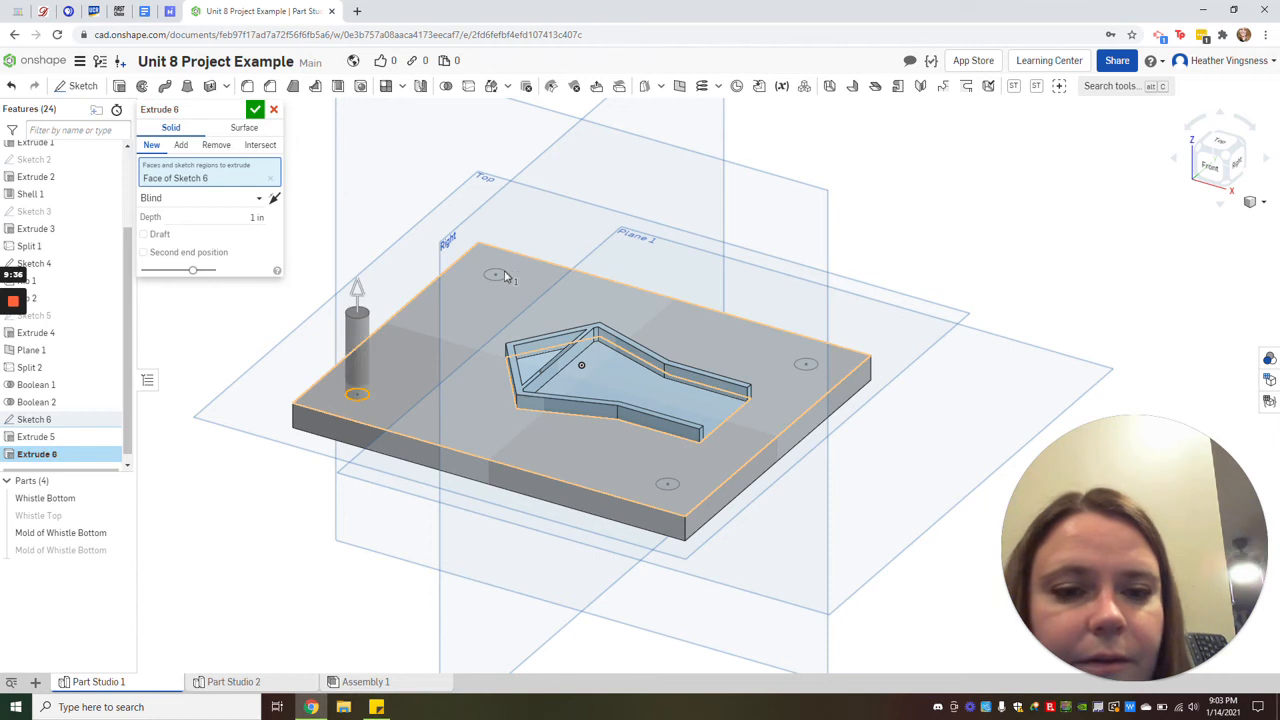
left_click(505, 277)
left_click(810, 366)
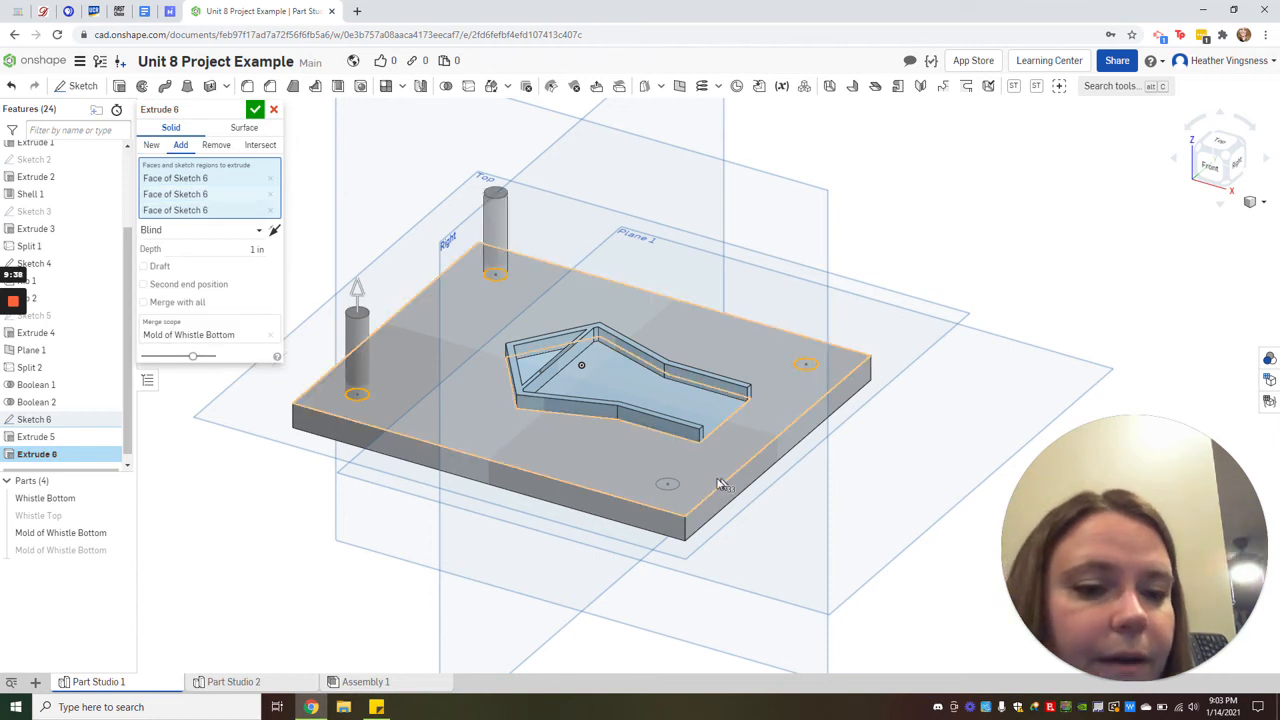
left_click(667, 484)
left_click(216, 146)
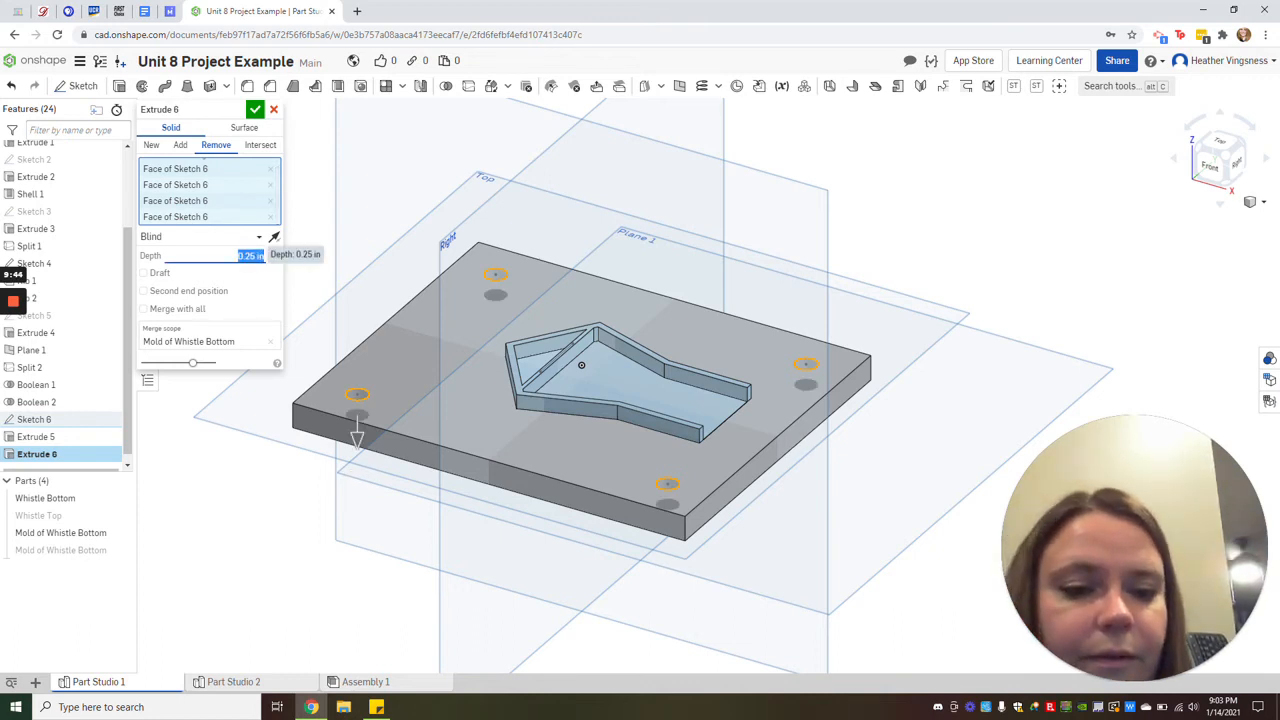
left_click(255, 109)
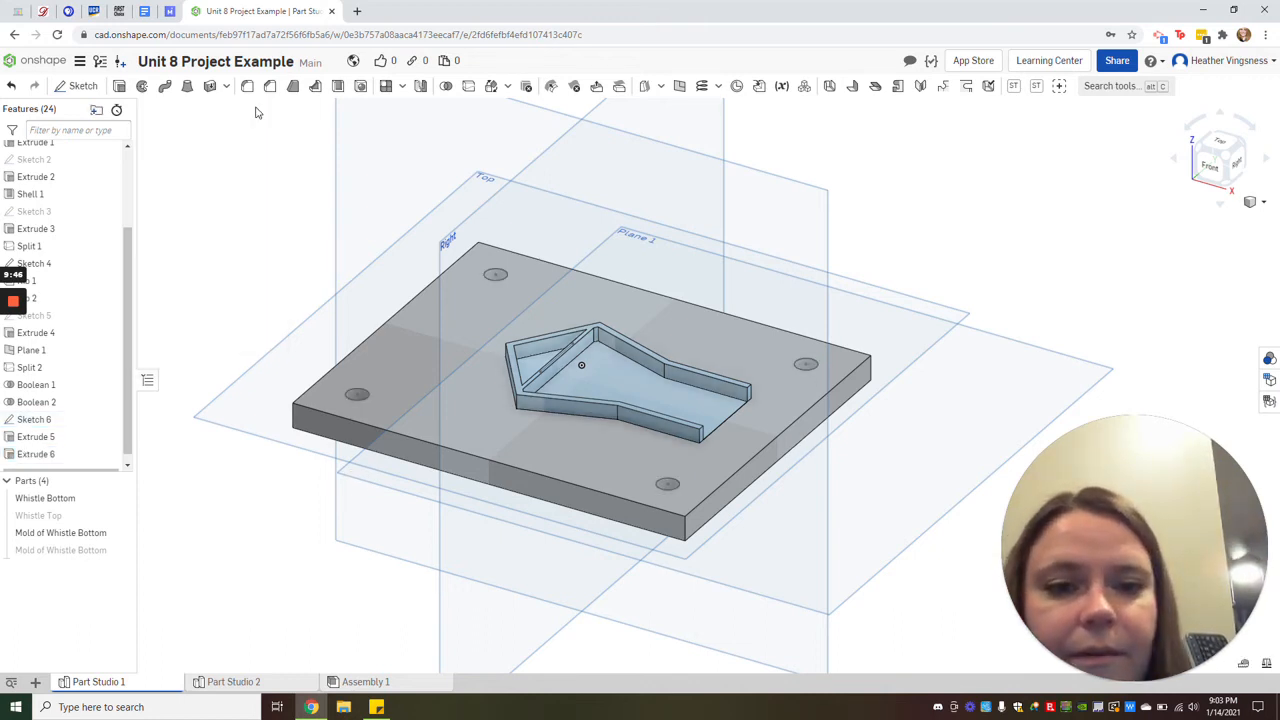
- Examine the corner holes in the lower mold half, then swap to the upper half and view its pegs from below
left_click(1234, 193)
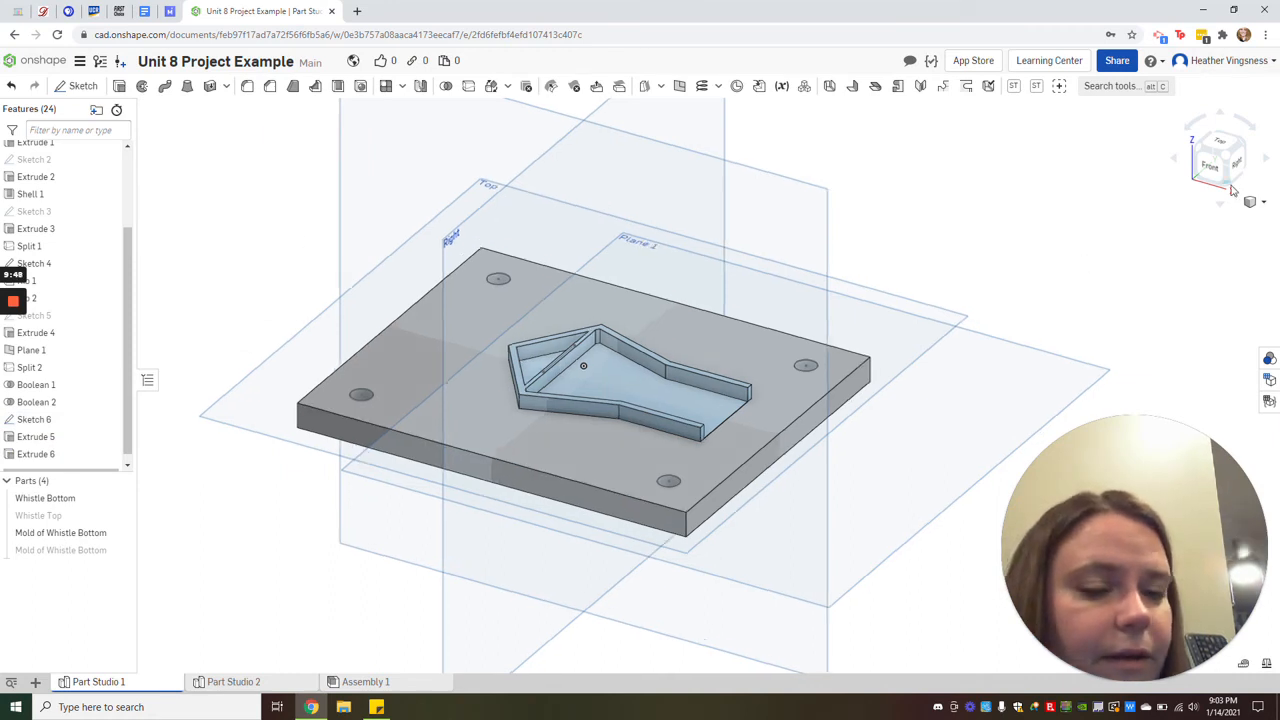
left_click(1224, 137)
mouse_move(13, 360)
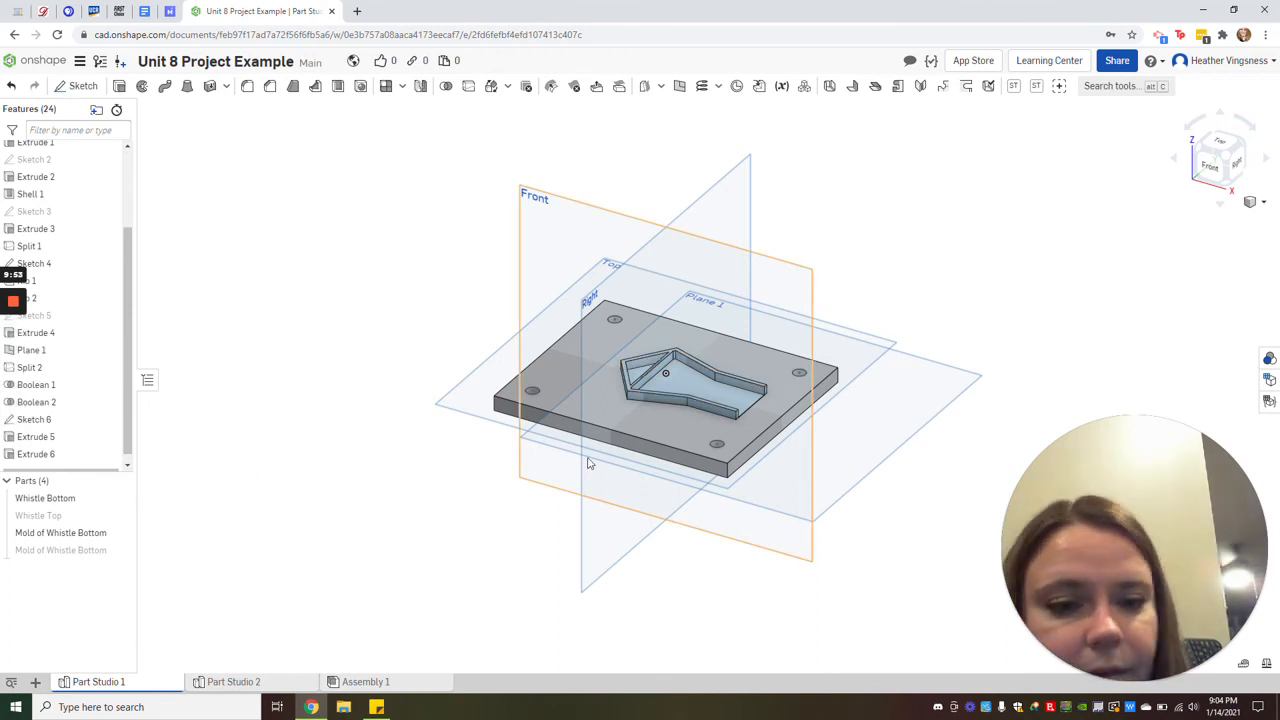
scroll(602, 459, "up", 3)
scroll(603, 458, "down", 1)
middle_click_drag(598, 464, 549, 537)
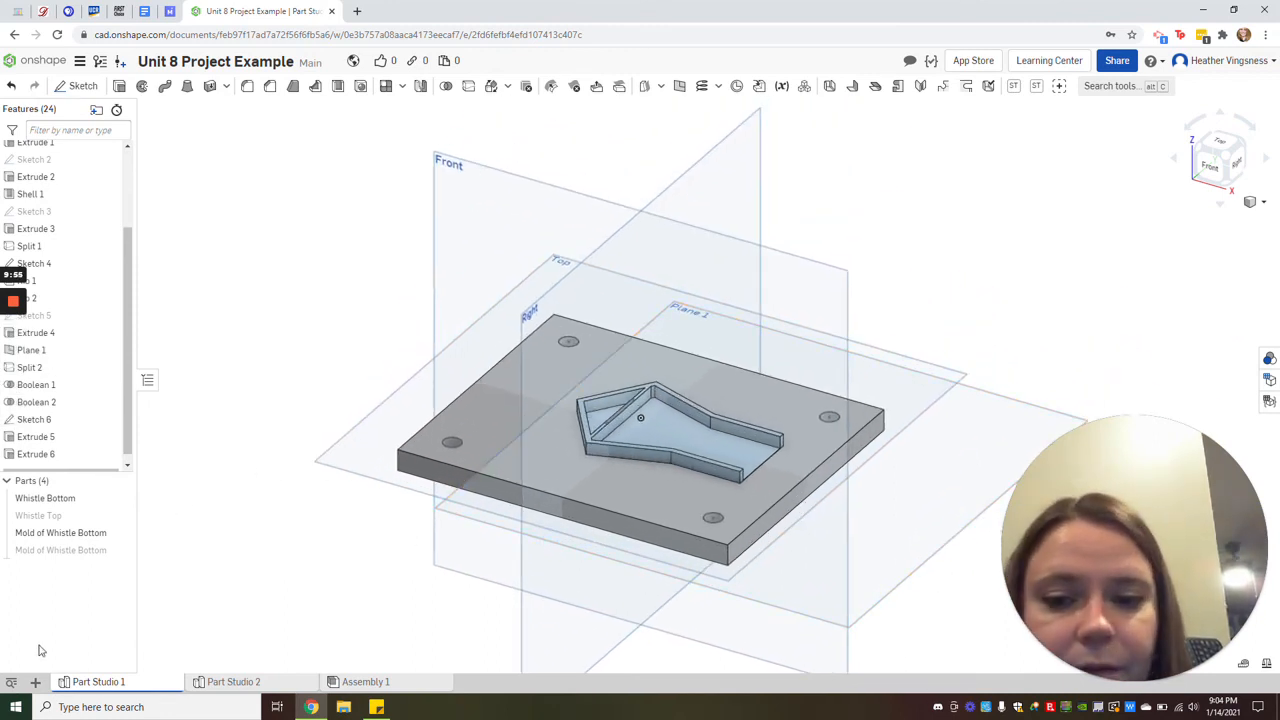
left_click(119, 532)
left_click(119, 550)
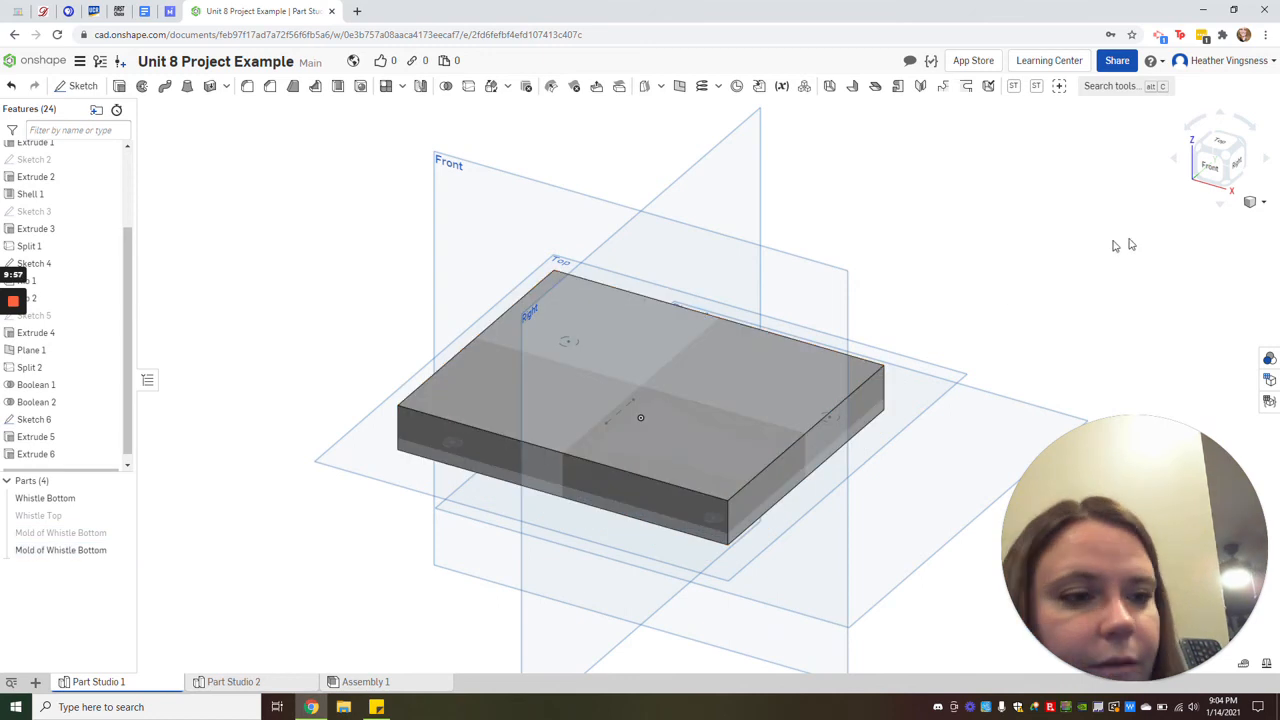
left_click(1232, 192)
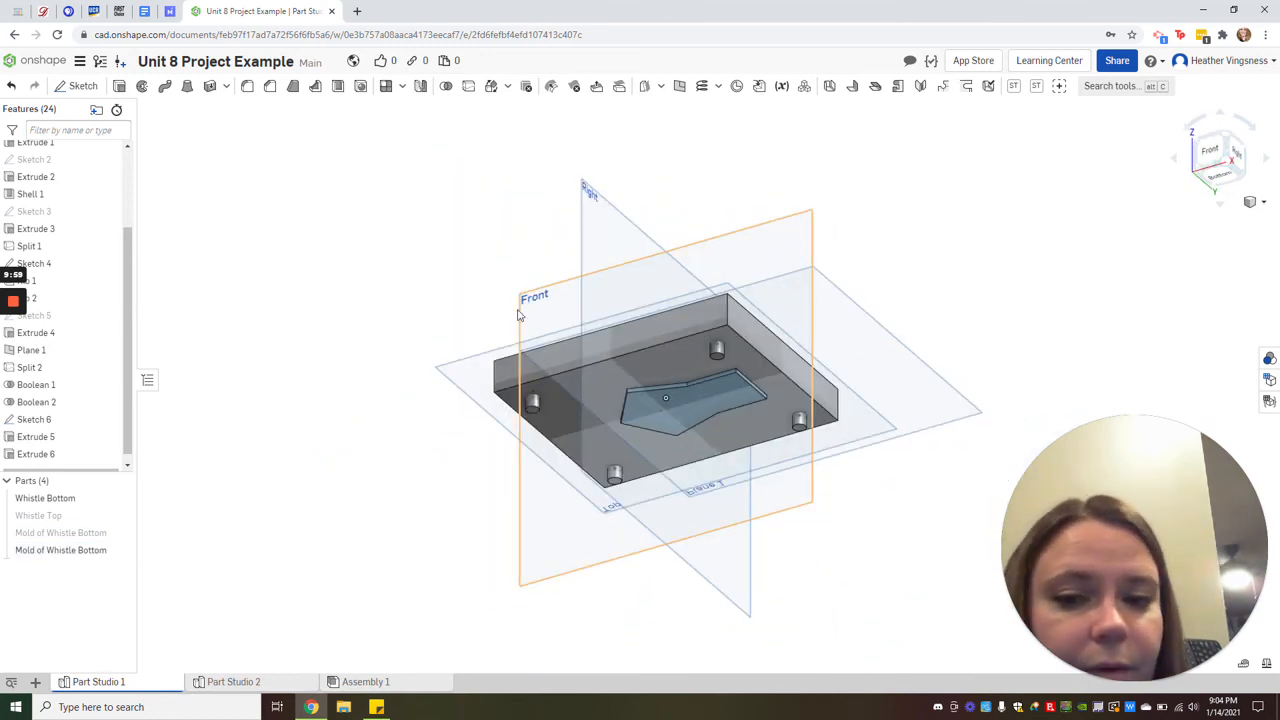
- Swap to the lower mold half and examine it from above, then hide every part except Whistle Top
left_click(120, 500)
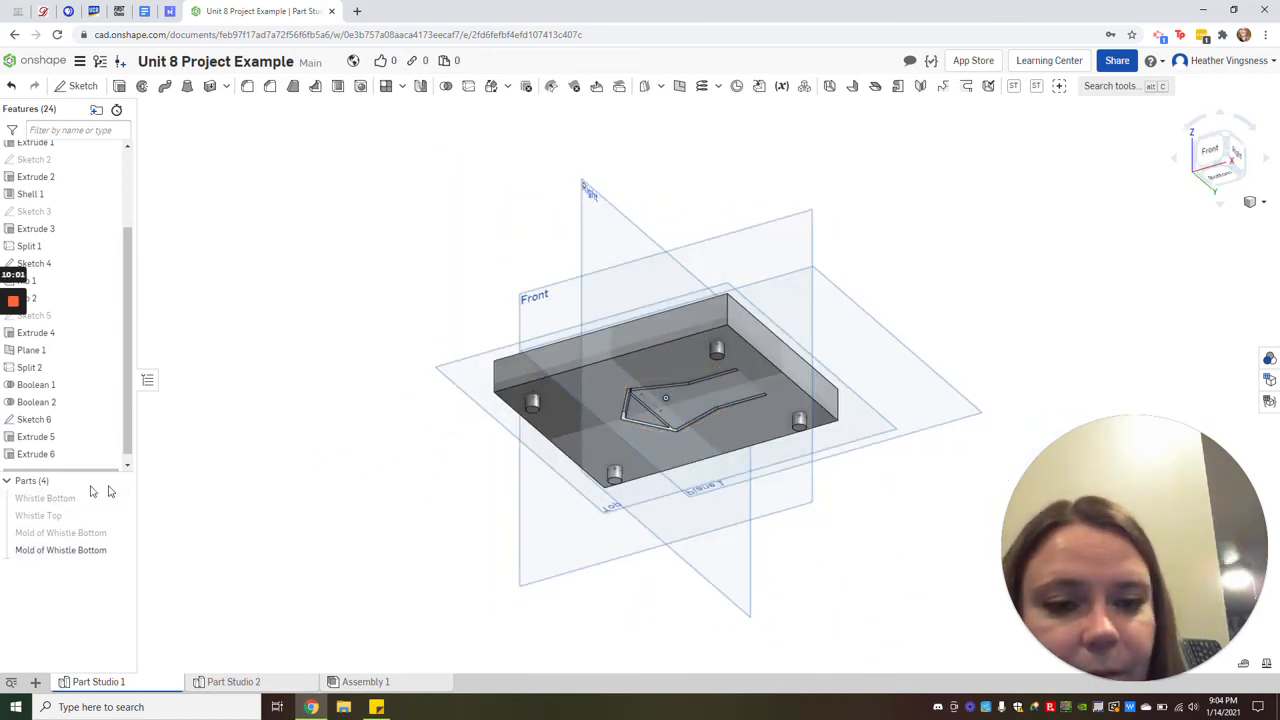
left_click(120, 532)
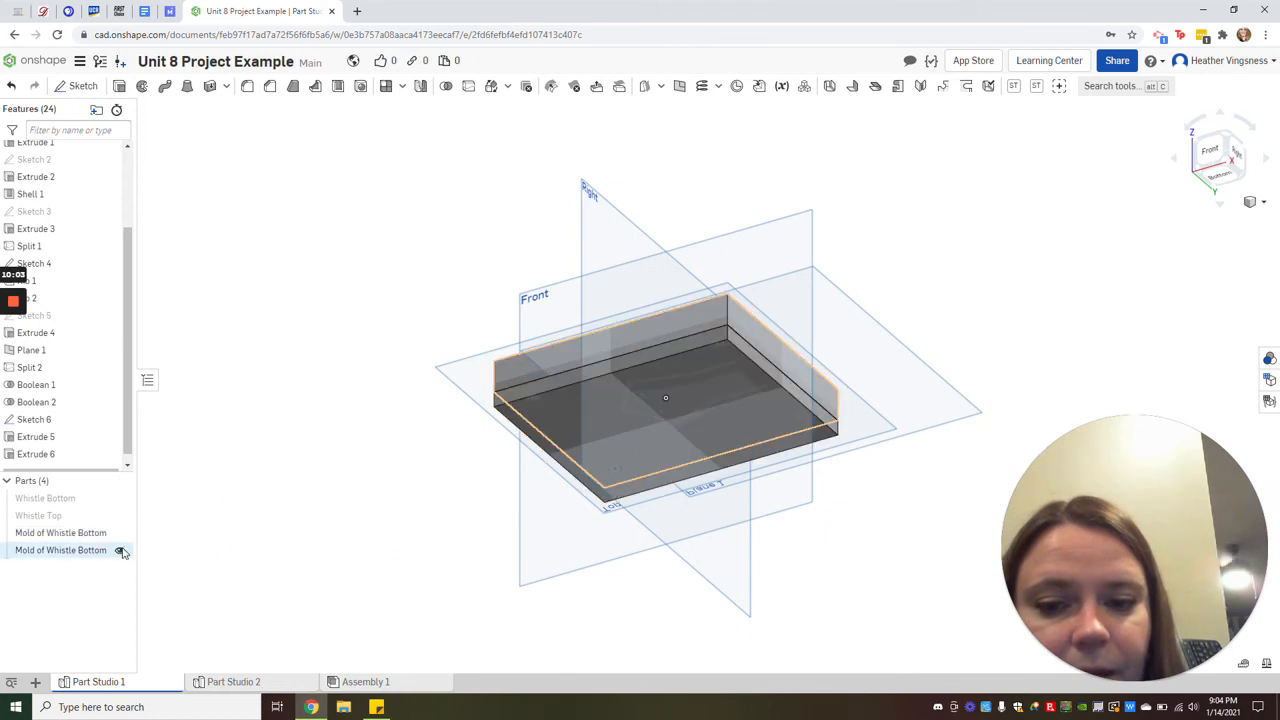
left_click(1245, 130)
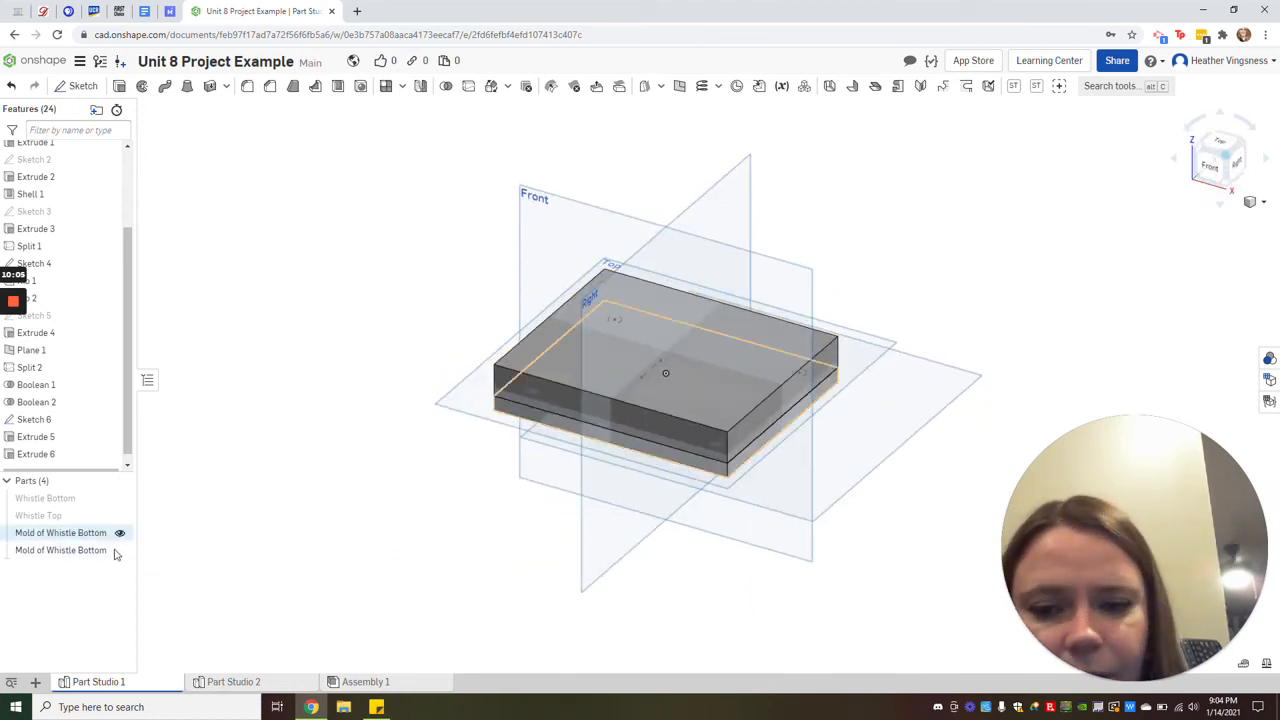
left_click(120, 551)
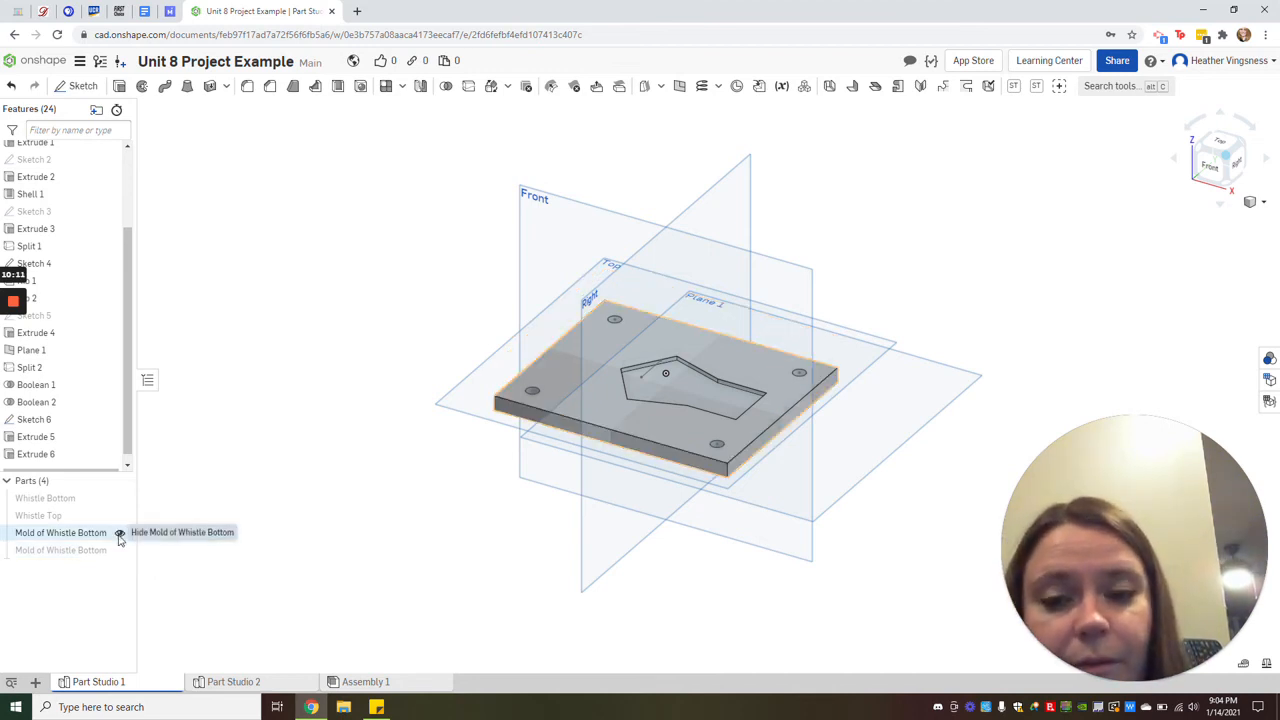
left_click(119, 535)
left_click(119, 518)
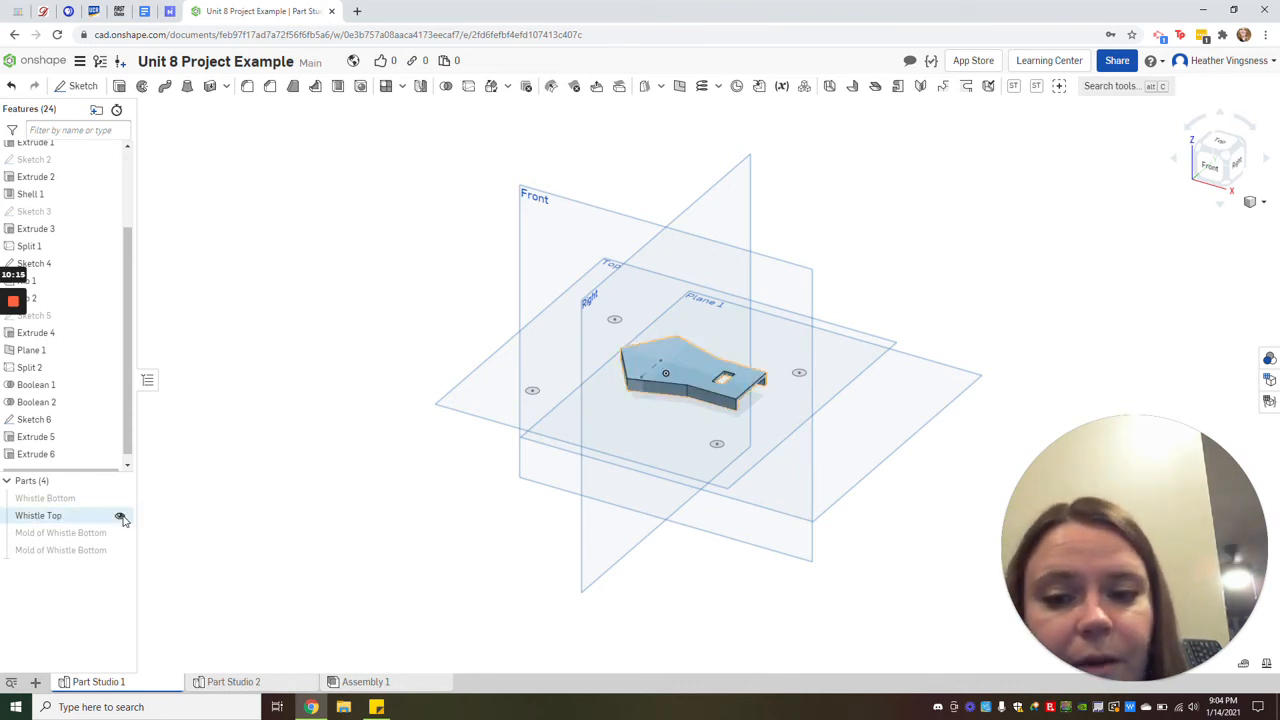
left_click(119, 516)
left_click(120, 499)
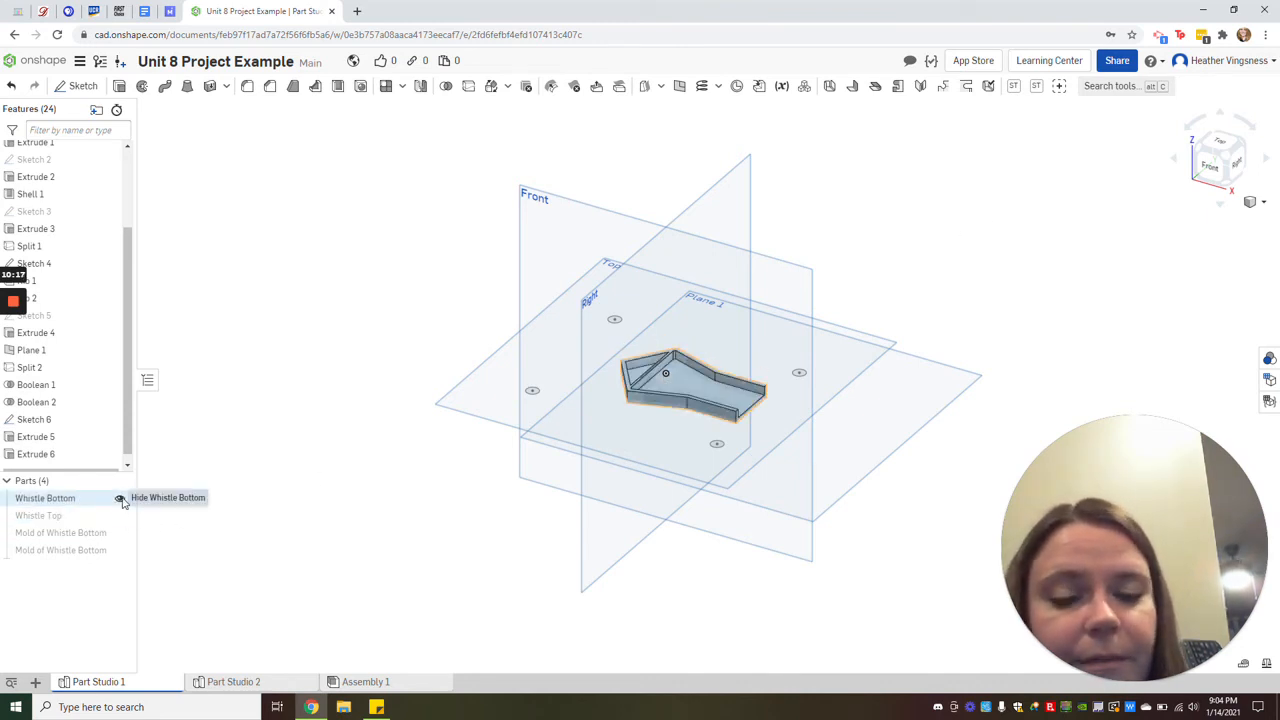
left_click(120, 498)
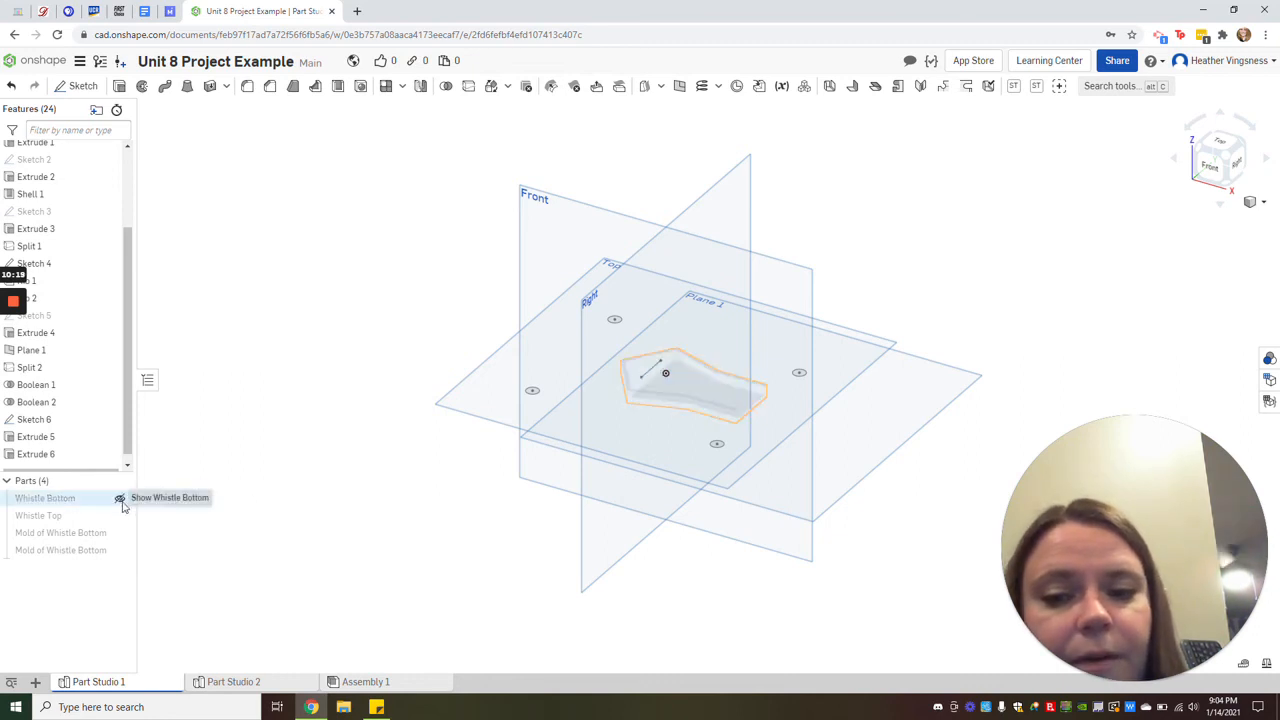
left_click(120, 517)
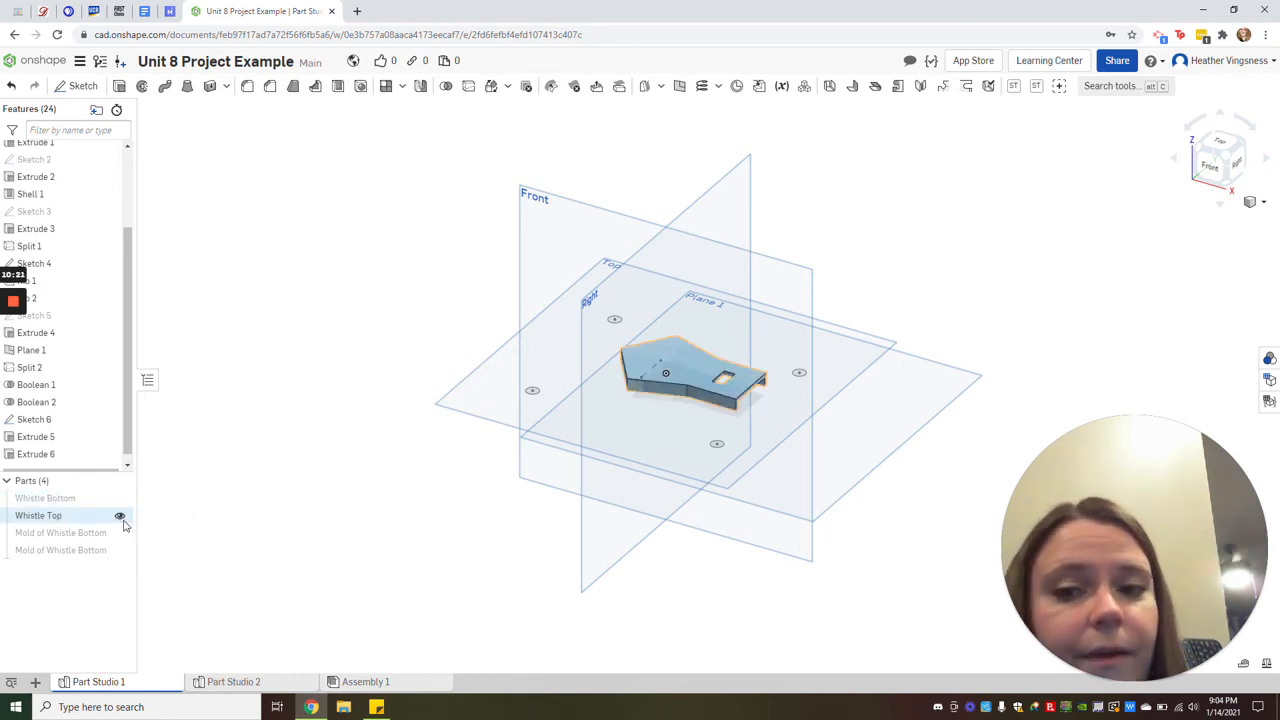
- Sketch on the Top plane, projecting the rectangular outline of the lower Whistle Bottom mold half, then hide that mold half
left_click(76, 86)
left_click(505, 388)
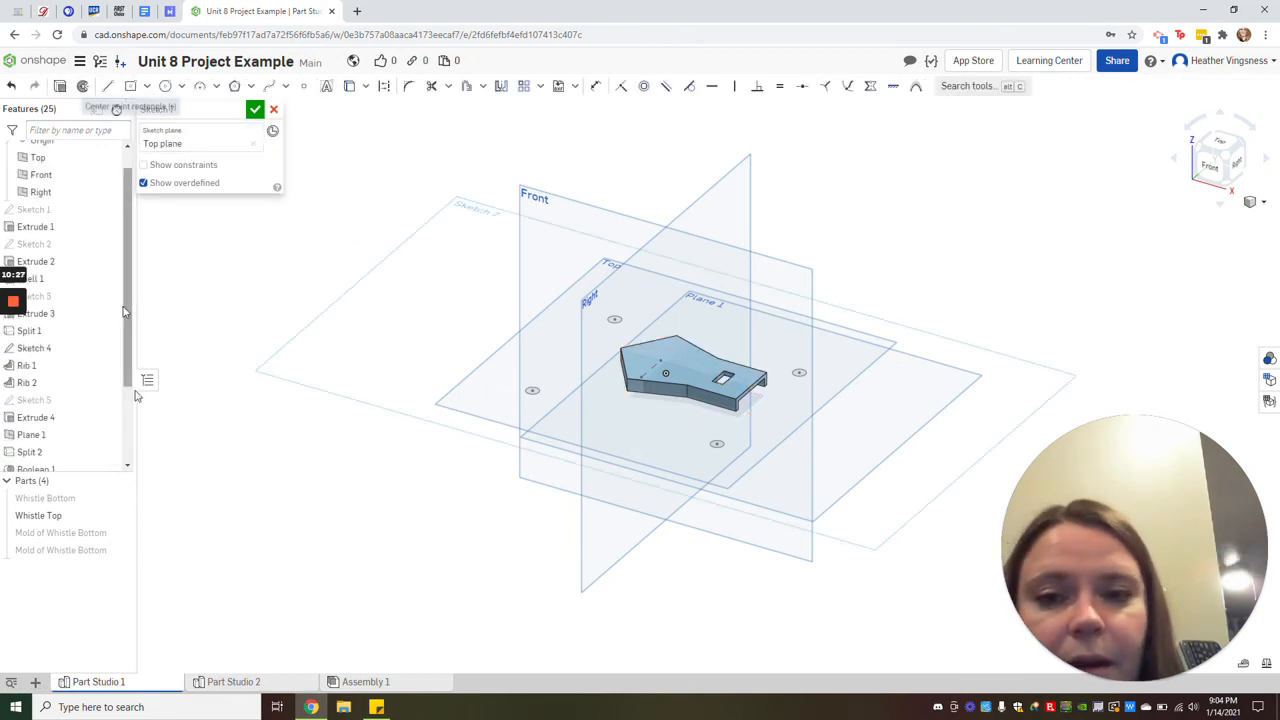
left_click(121, 550)
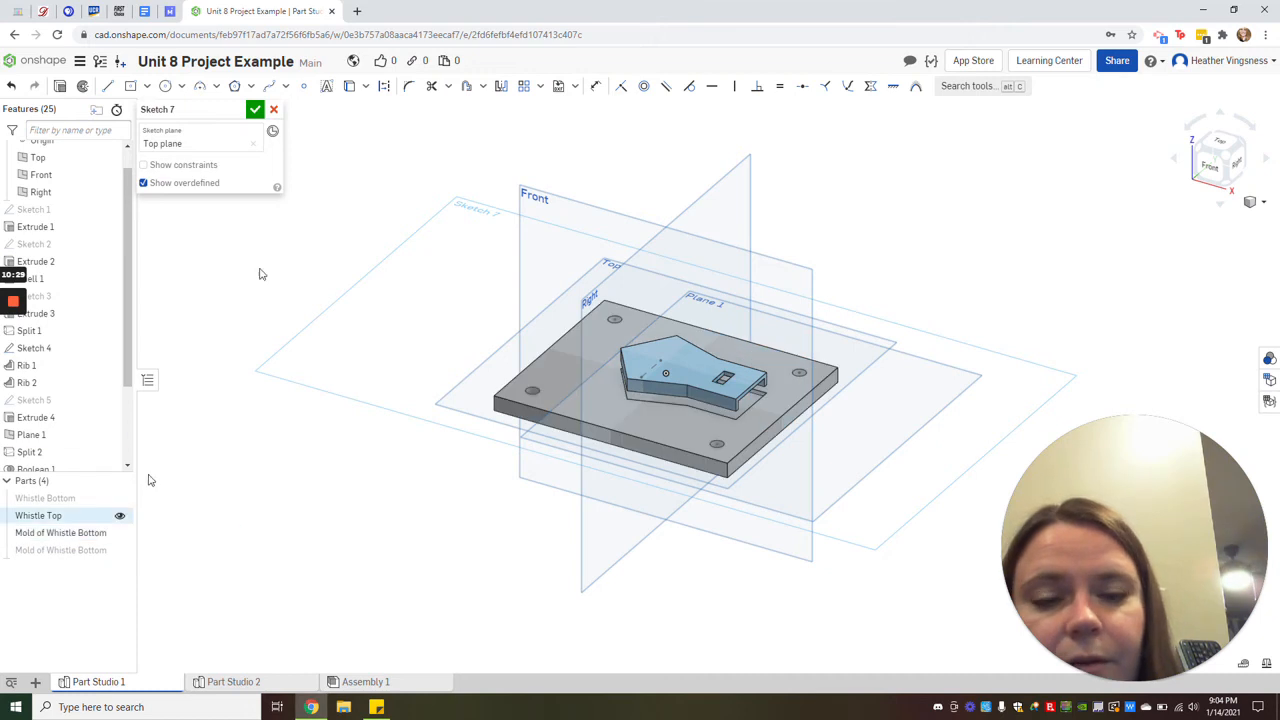
left_click(349, 85)
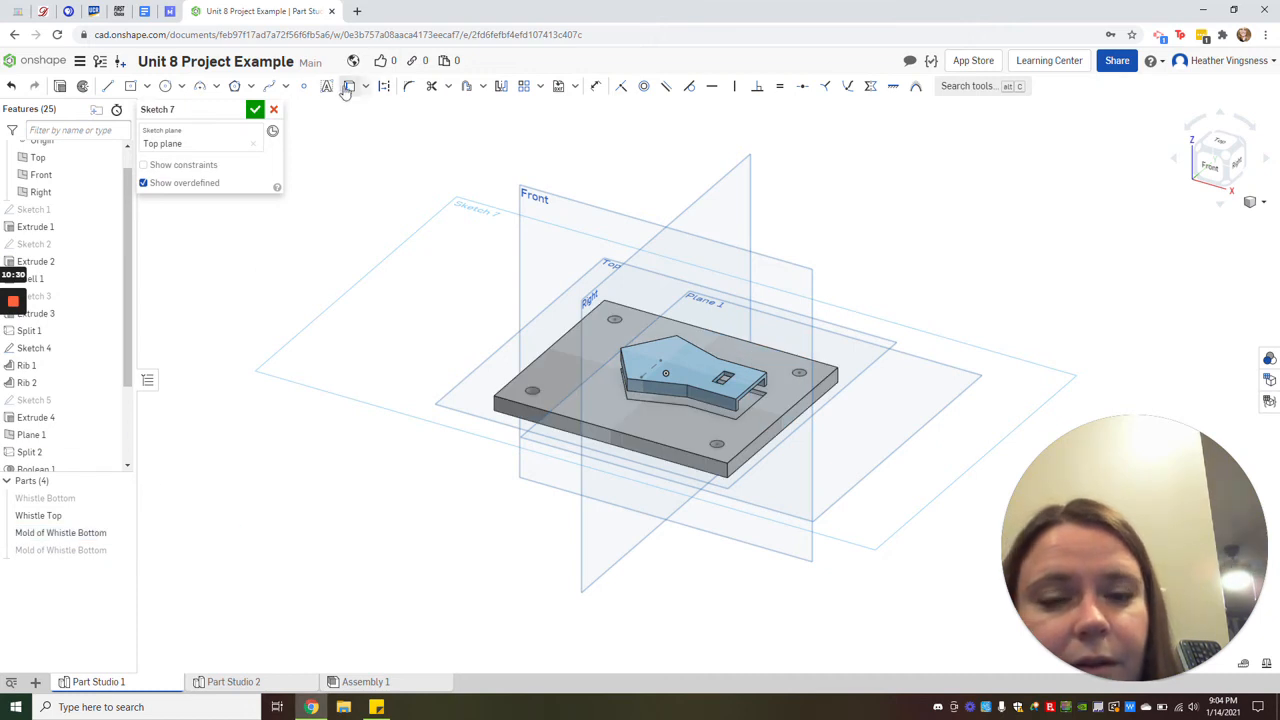
left_click(599, 337)
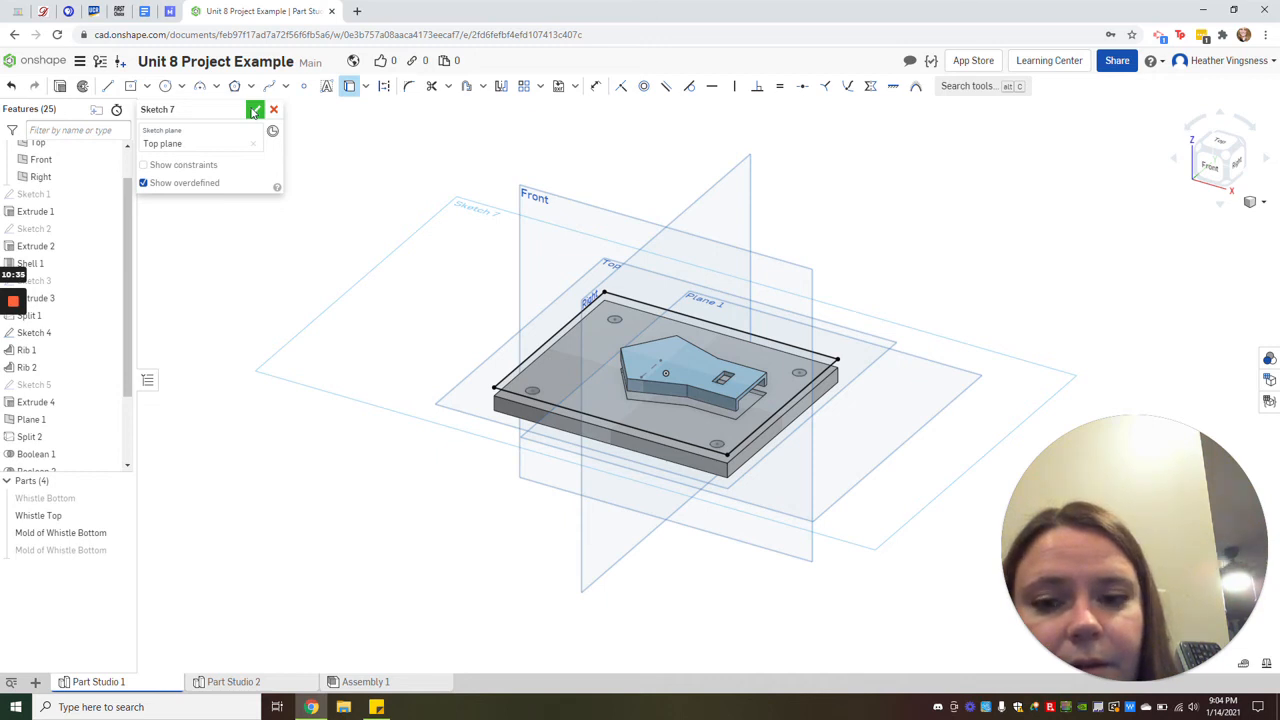
left_click(254, 111)
left_click(121, 532)
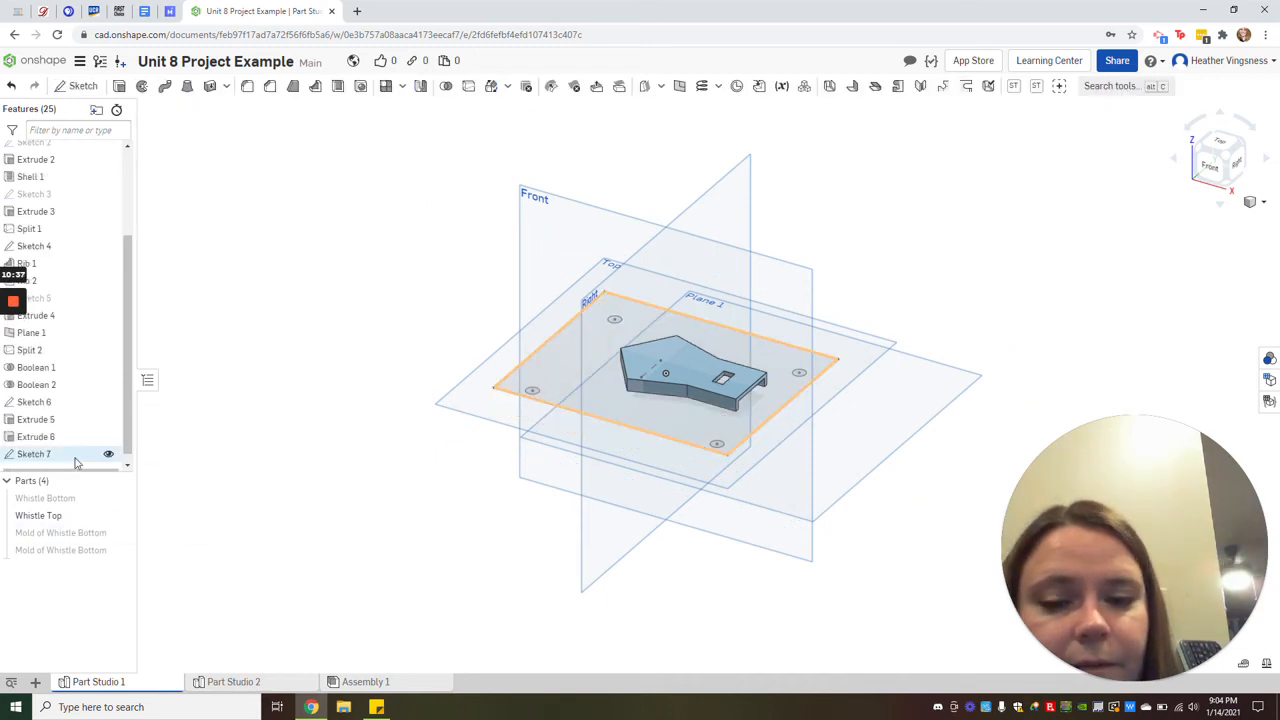
- Extrude the projected rectangle symmetrically to a 1 in depth as a new part enclosing the Whistle Top
left_click(82, 458)
left_click(119, 87)
left_click(187, 203)
left_click(180, 238)
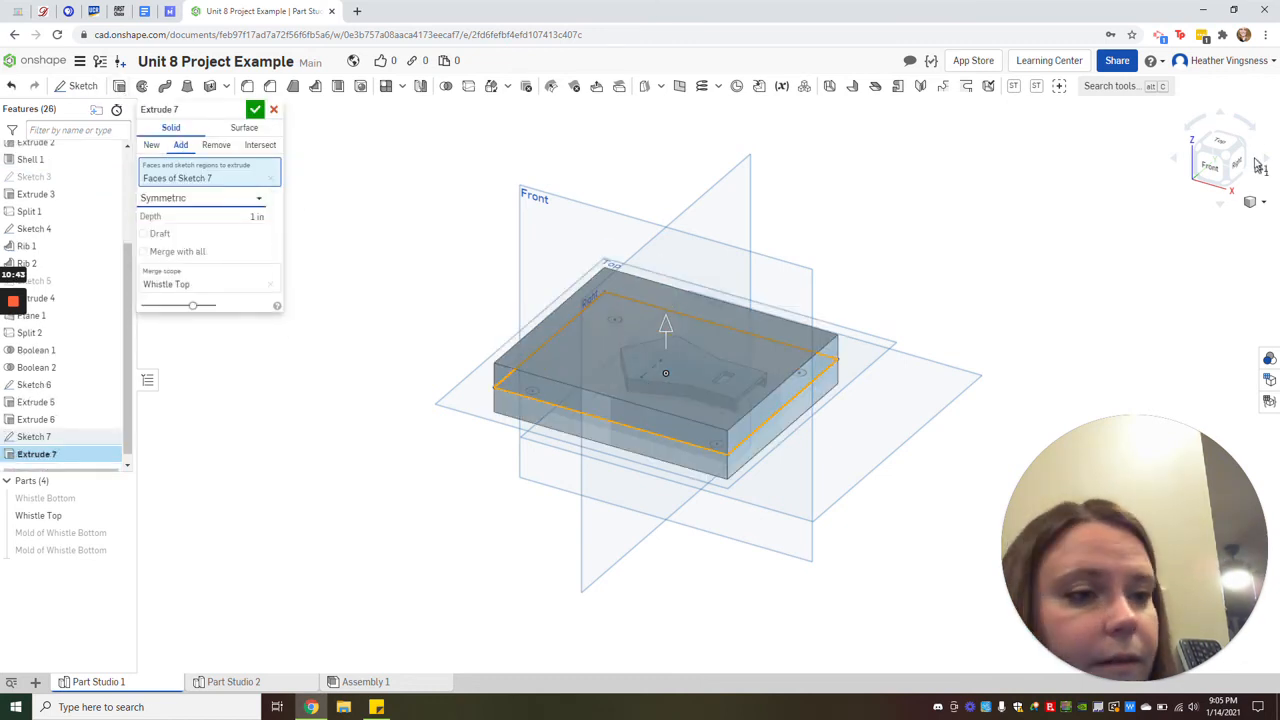
left_click(1214, 170)
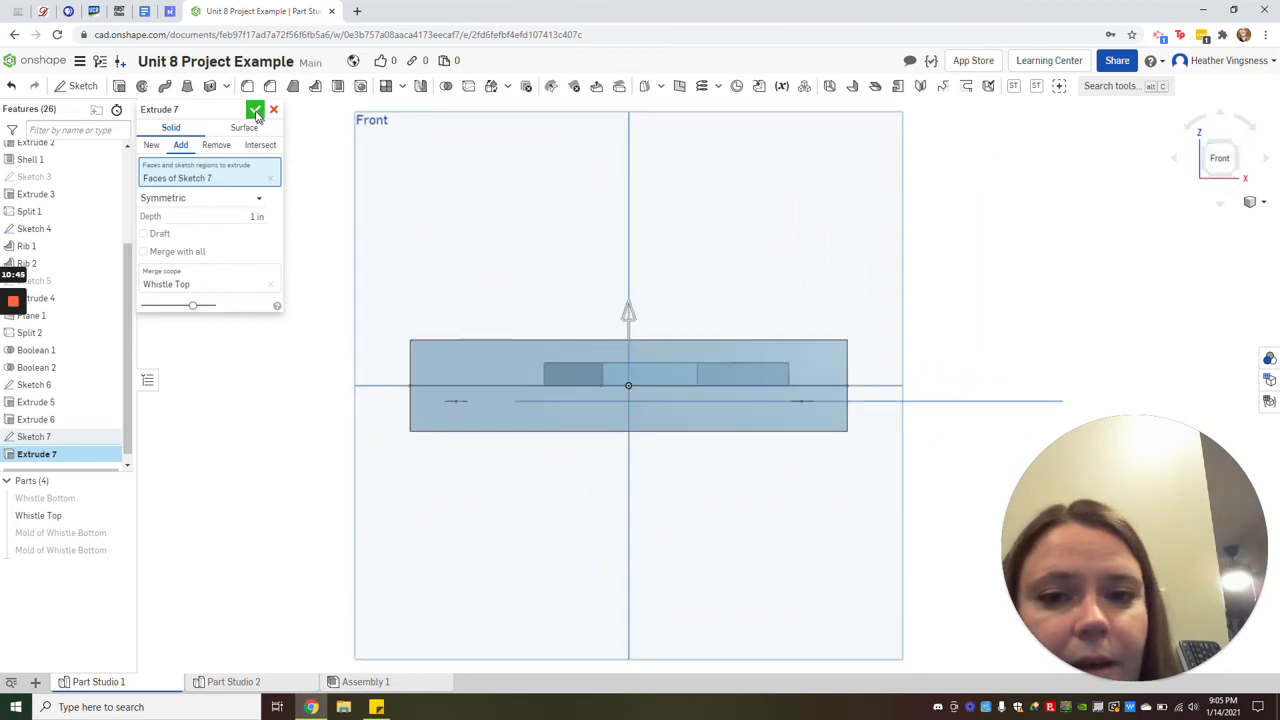
left_click(151, 145)
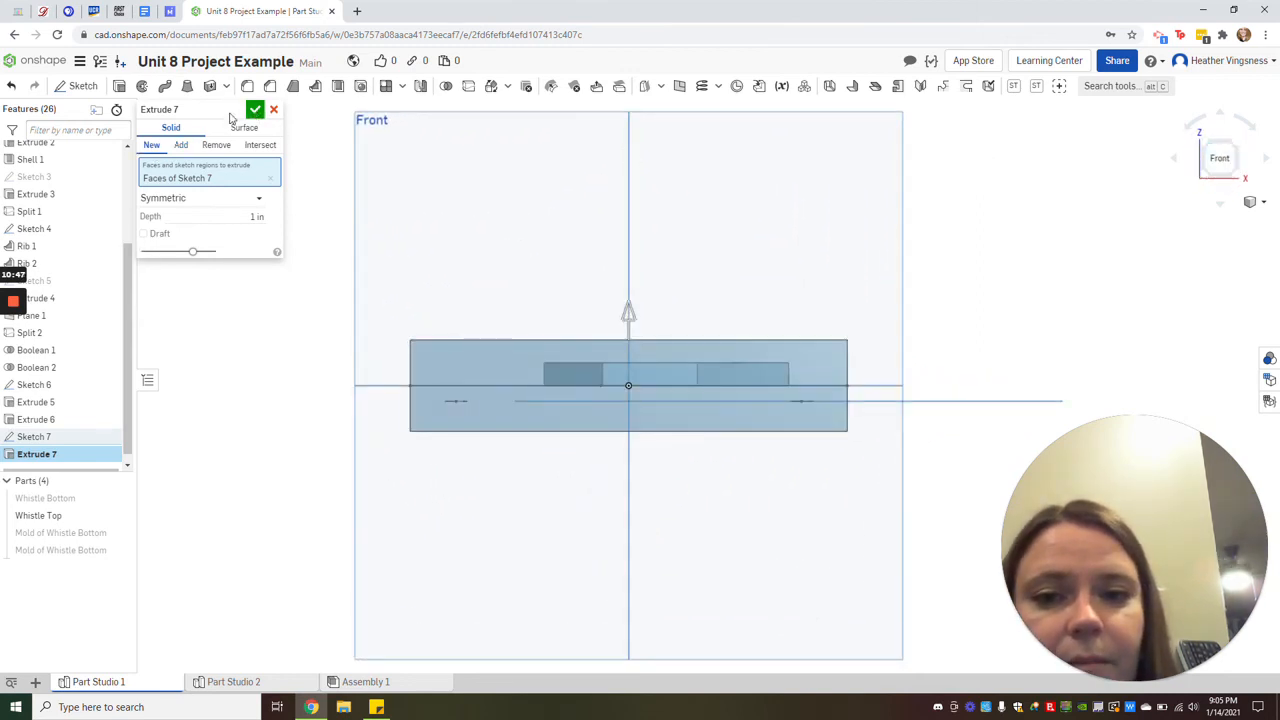
left_click(256, 111)
- Rename the newly extruded block as Mold of Whistle Top
left_click(45, 568)
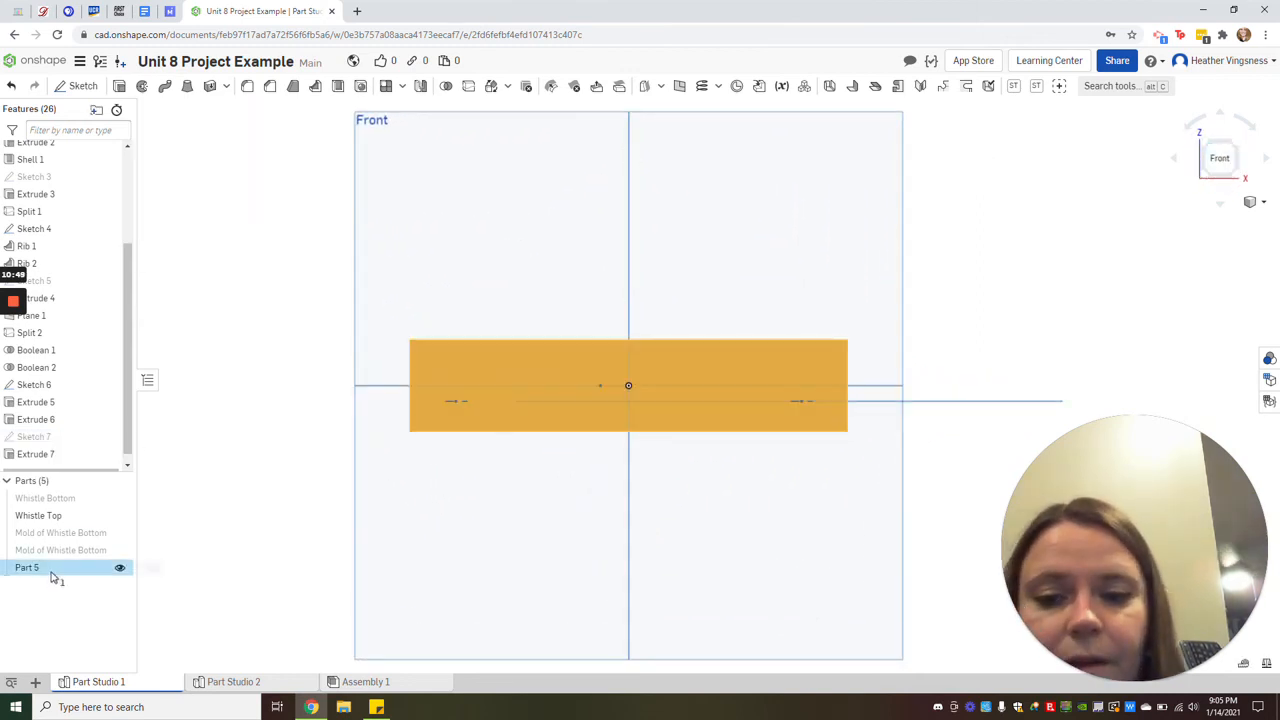
right_click(48, 570)
left_click(104, 358)
type("Mold of Whistle T")
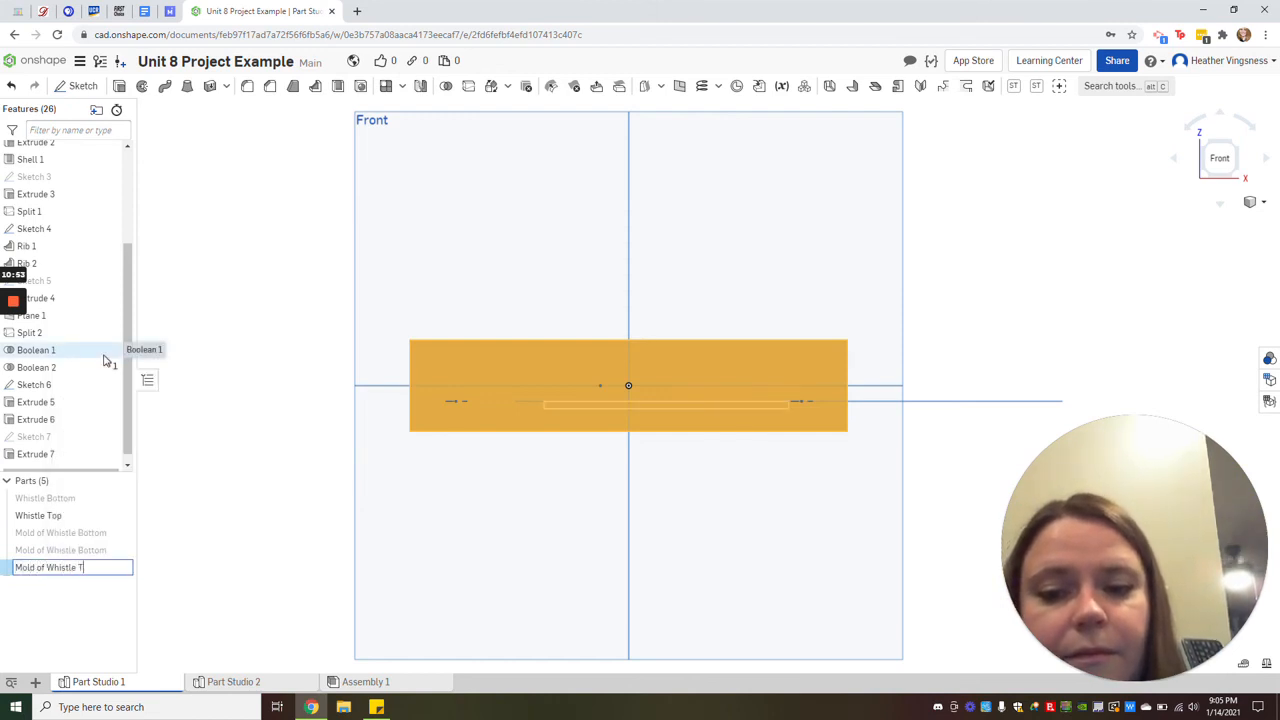
type("op")
key("Return")
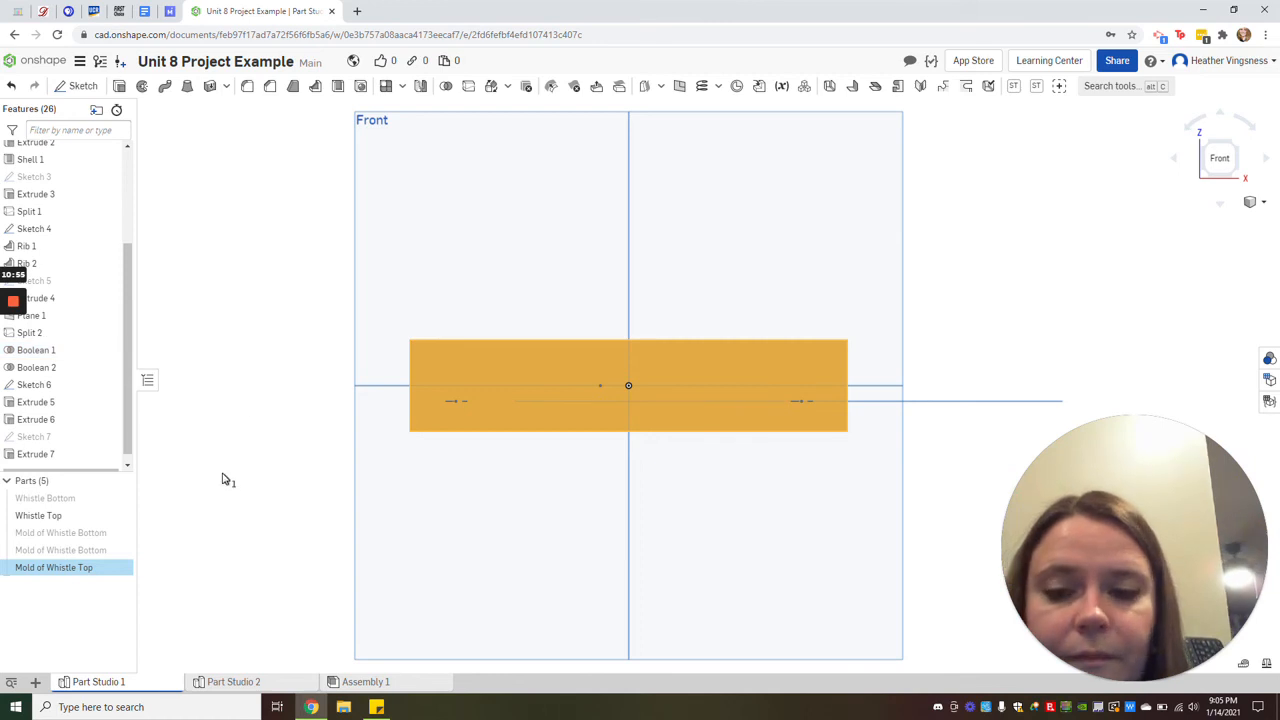
left_click(224, 511)
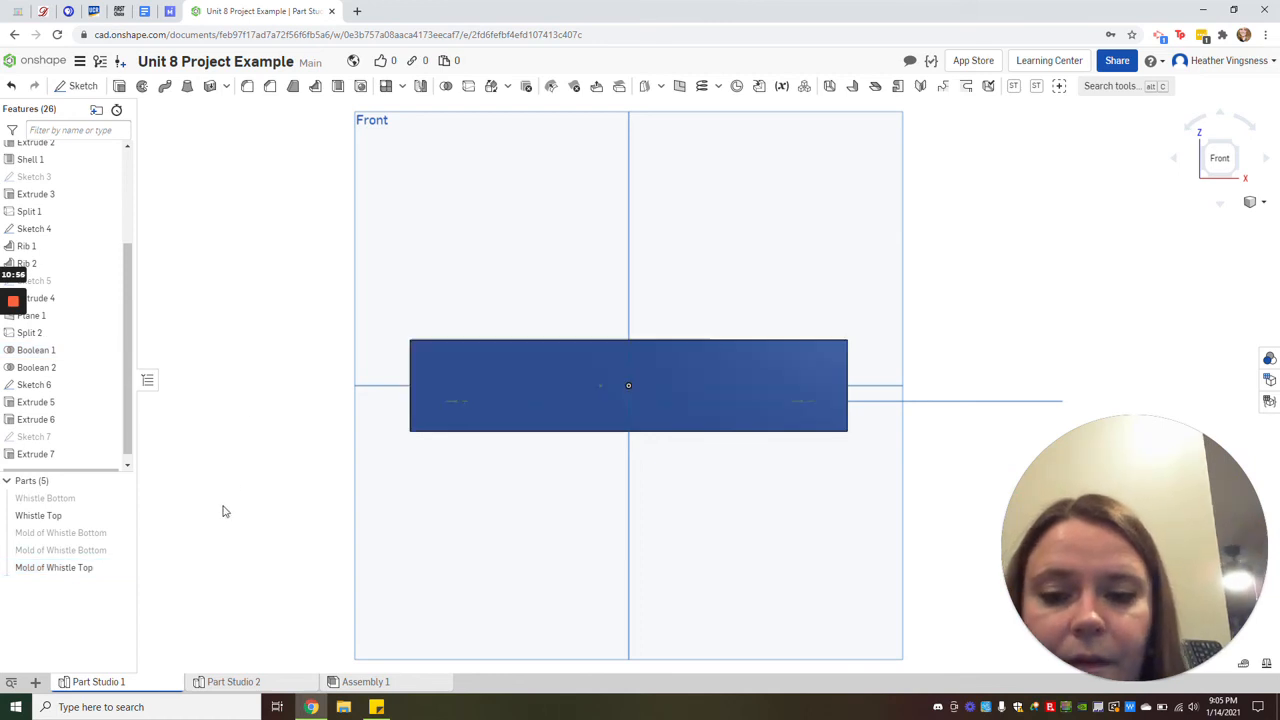
- Hide the Mold of Whistle Top block and show the Whistle Top's hollow underside
left_click(1240, 152)
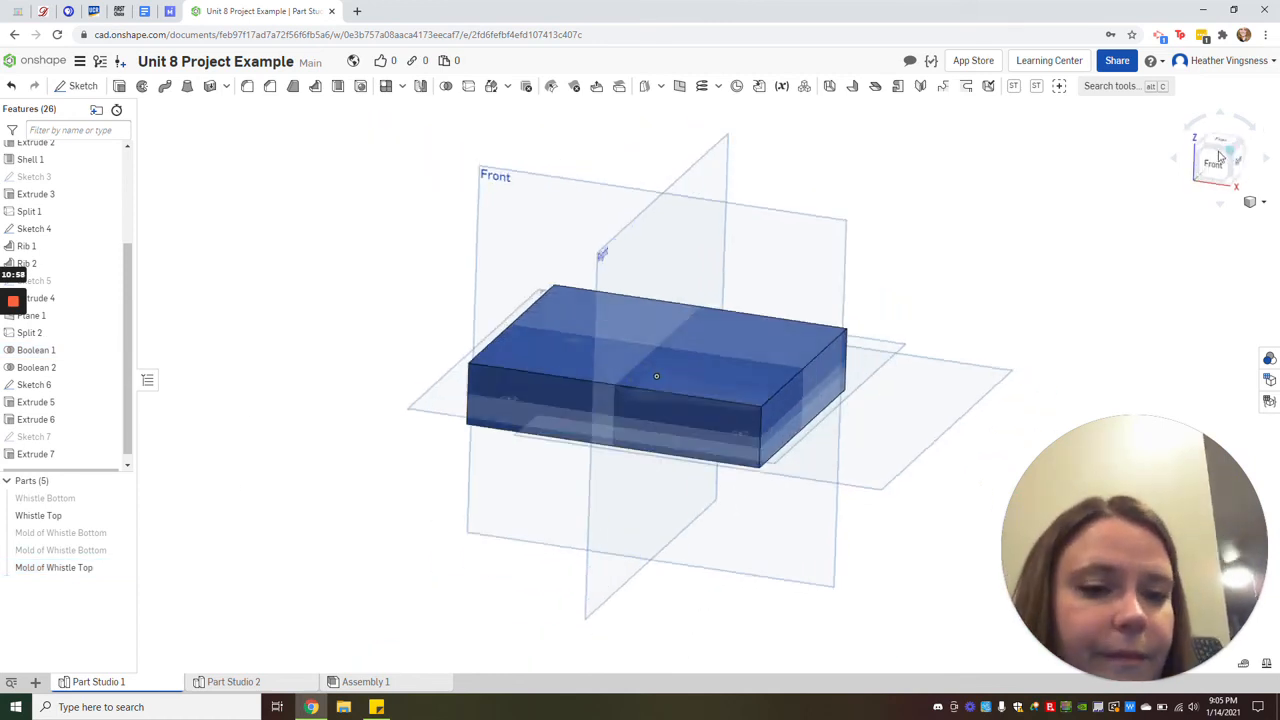
left_click(119, 533)
left_click(119, 567)
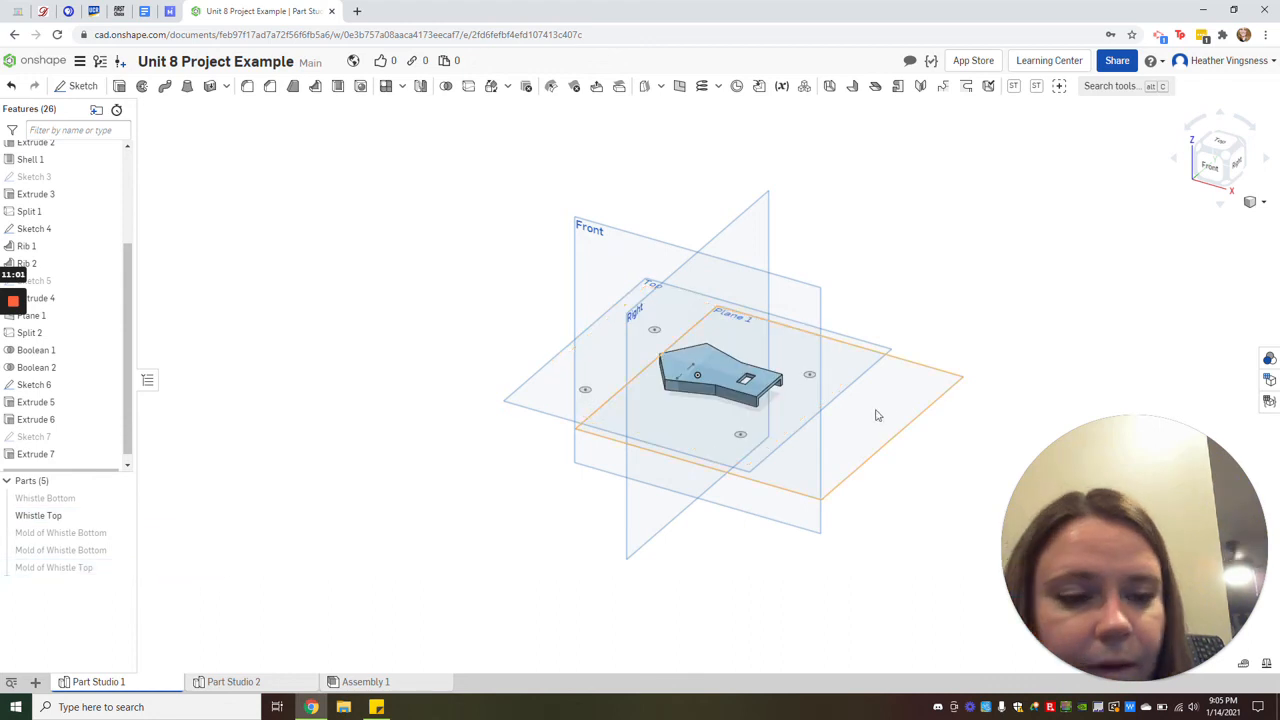
left_click(1218, 178)
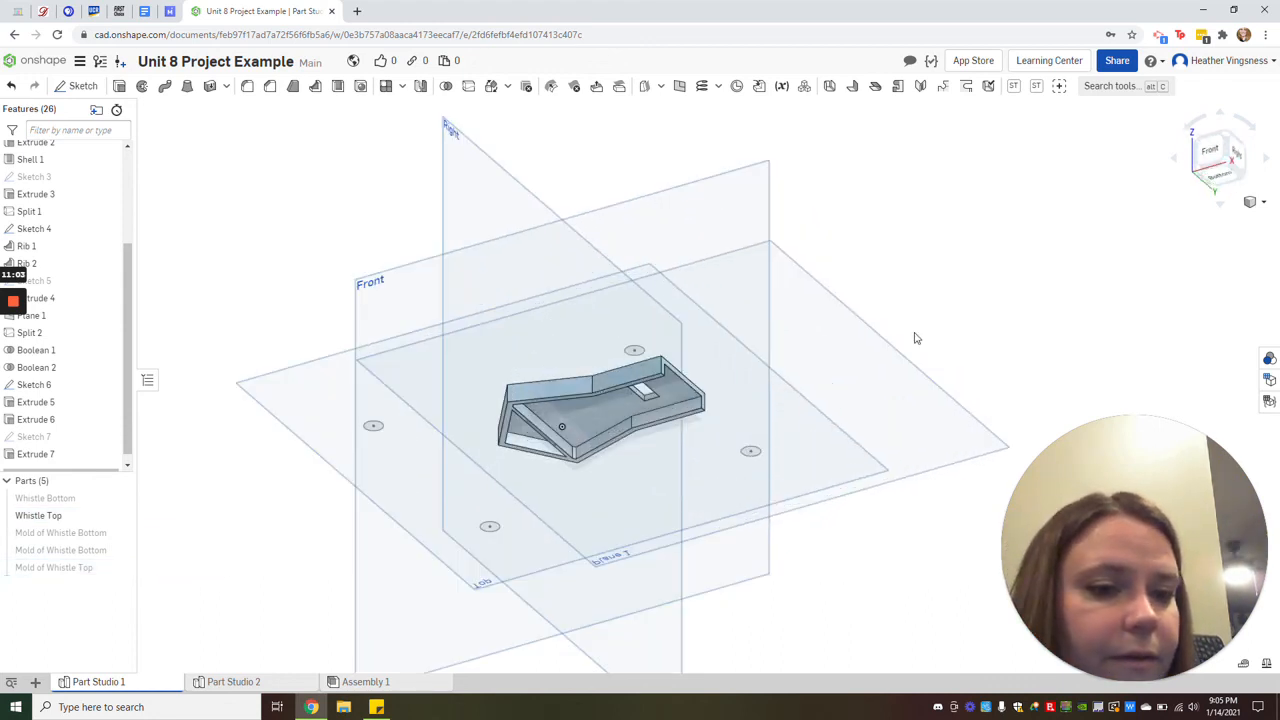
- Create a Plane point plane parallel to the Top plane through the inner edge point at the Whistle Top's open end
left_click(679, 86)
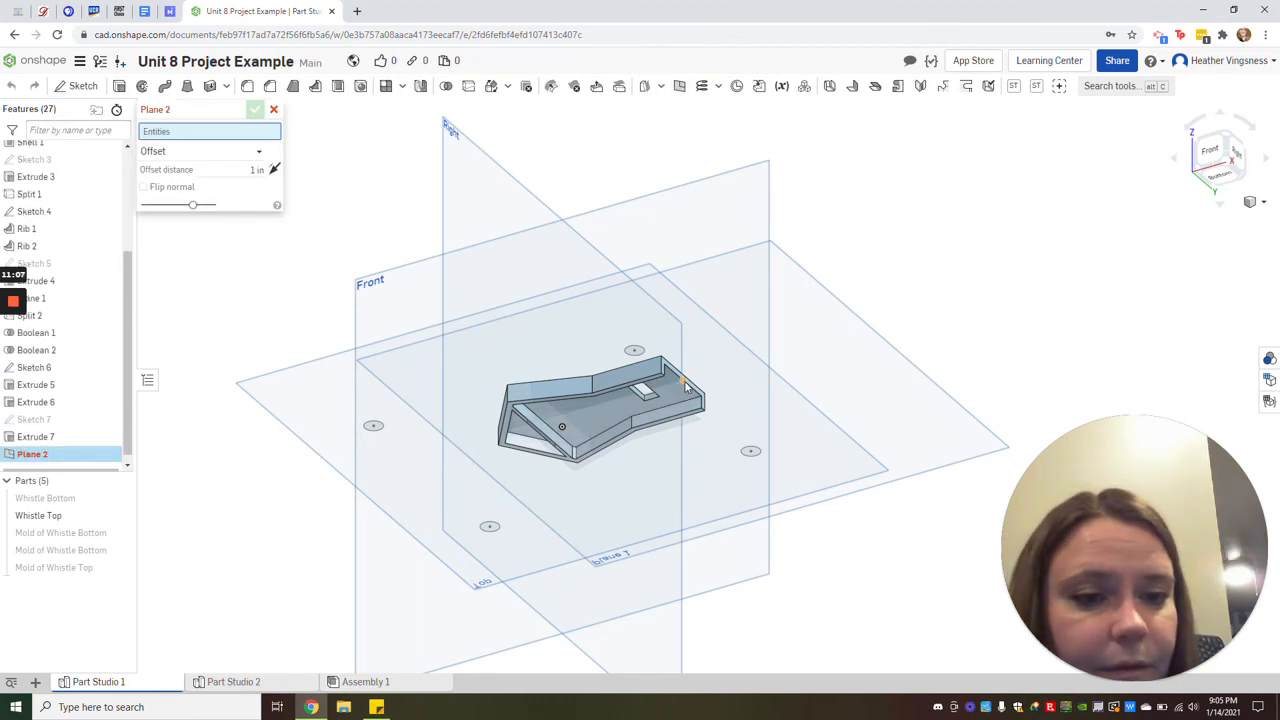
left_click(685, 388)
left_click(200, 163)
left_click(194, 202)
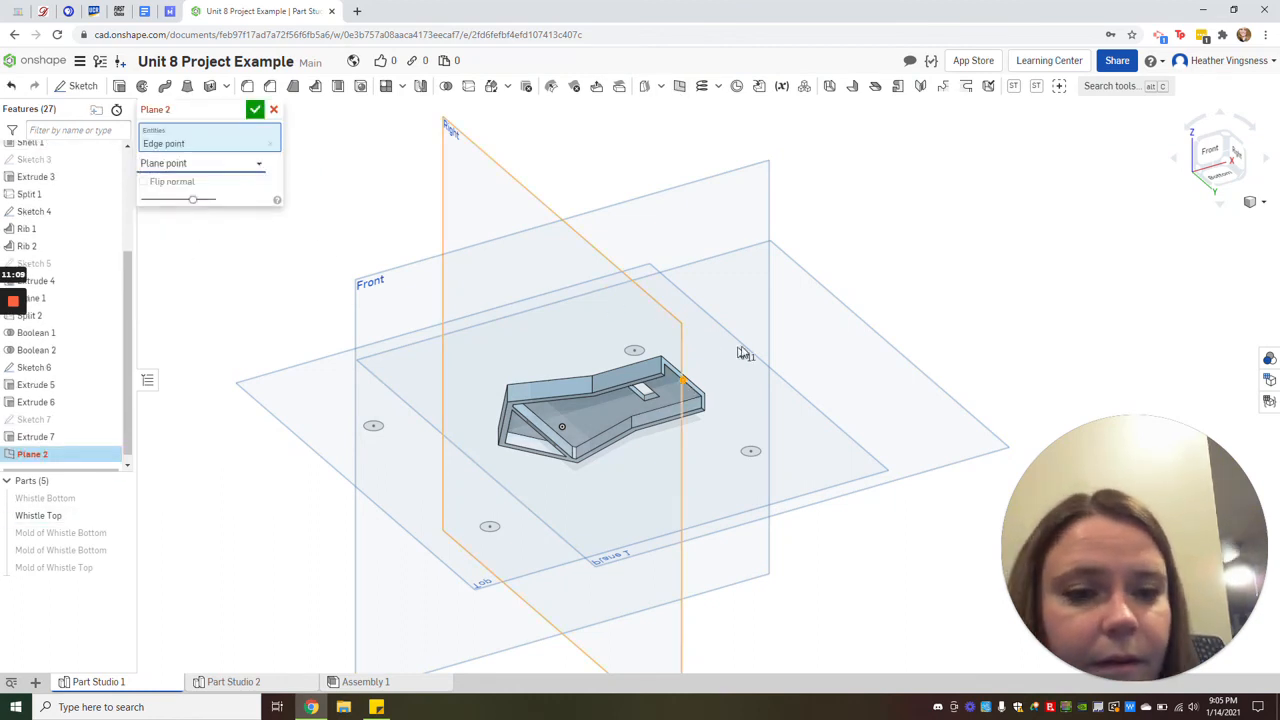
scroll(65, 240, "up", 3)
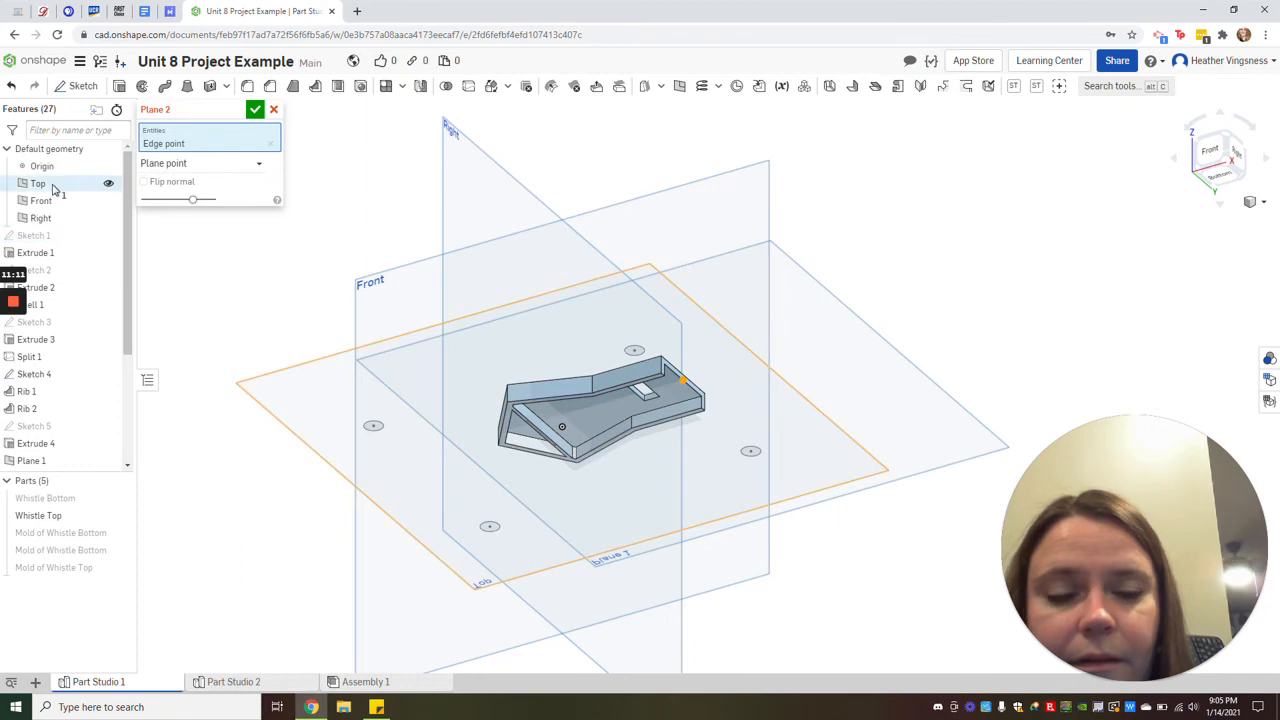
left_click(52, 185)
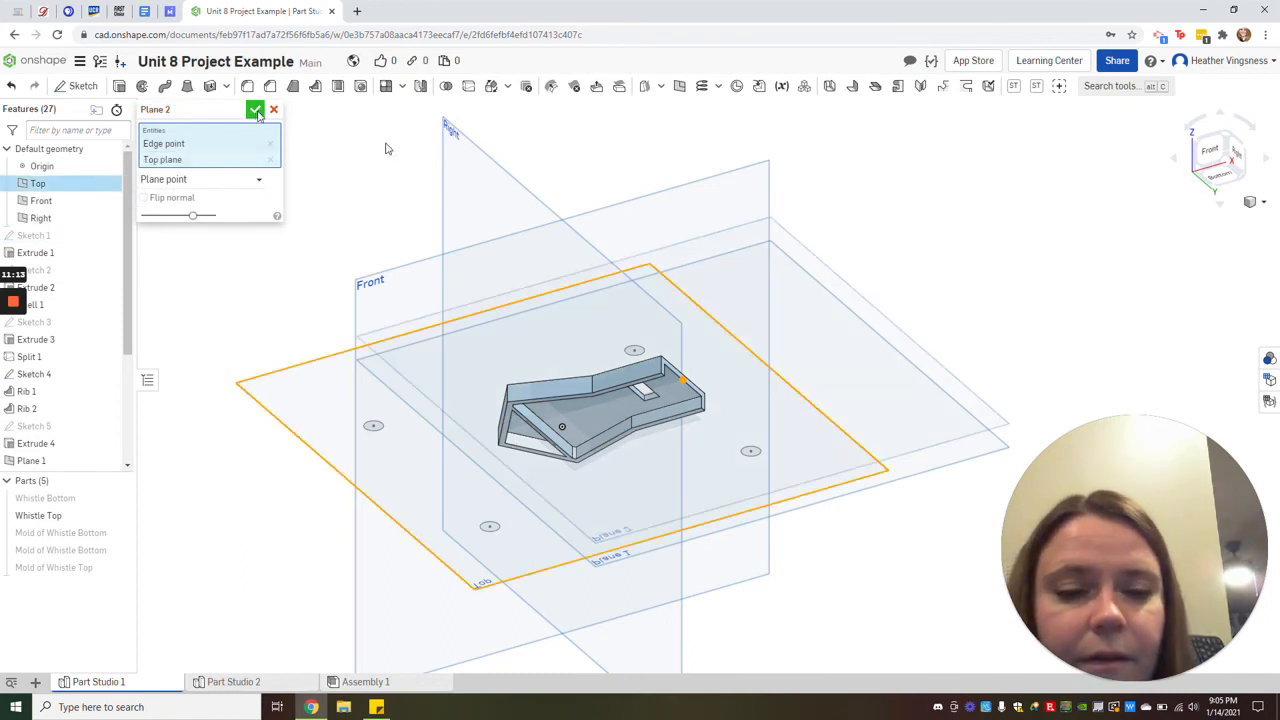
left_click(256, 111)
- Show the Mold of Whistle Top block, split it with the new plane at the Whistle Top's inner face, and hide the upper piece
left_click(1235, 158)
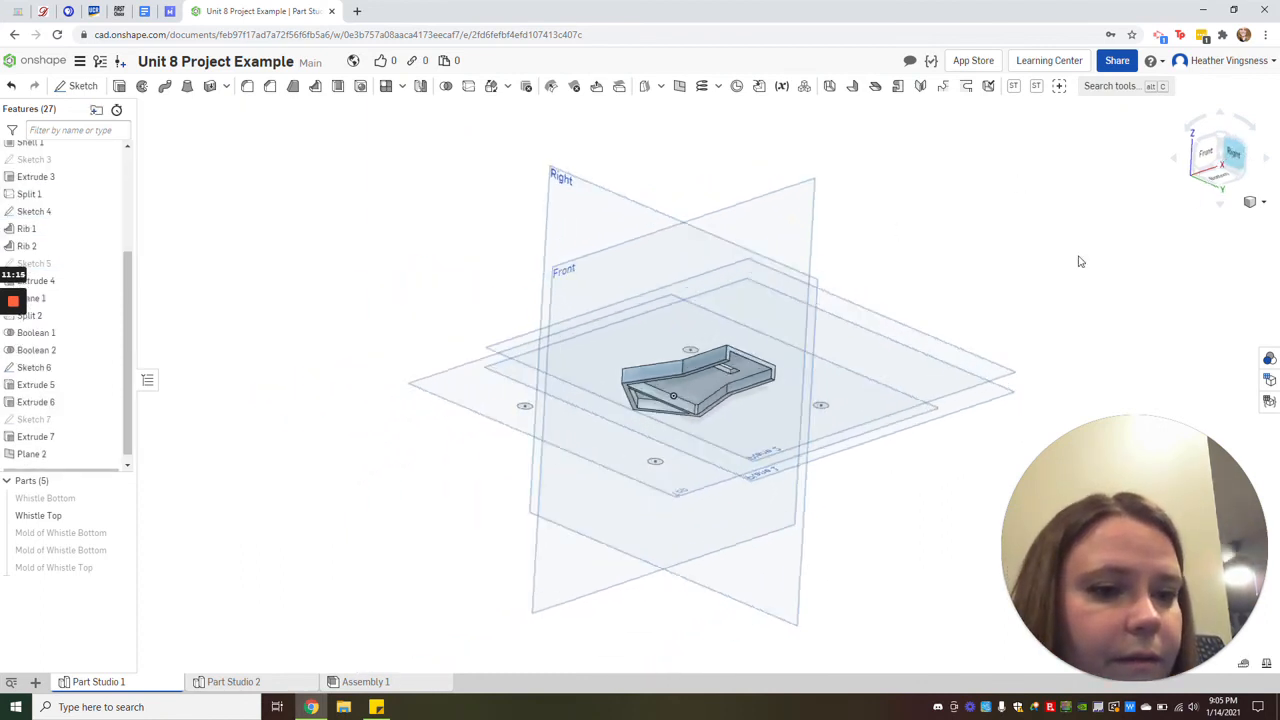
left_click(558, 371)
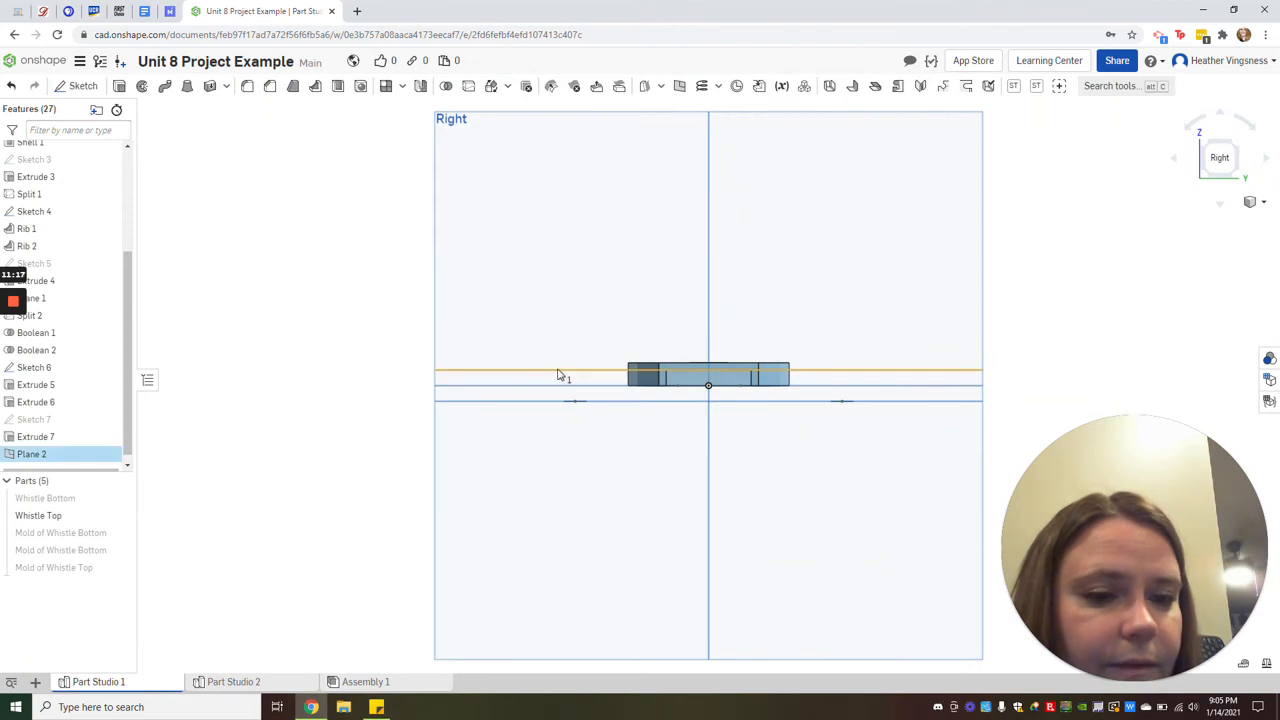
left_click(296, 322)
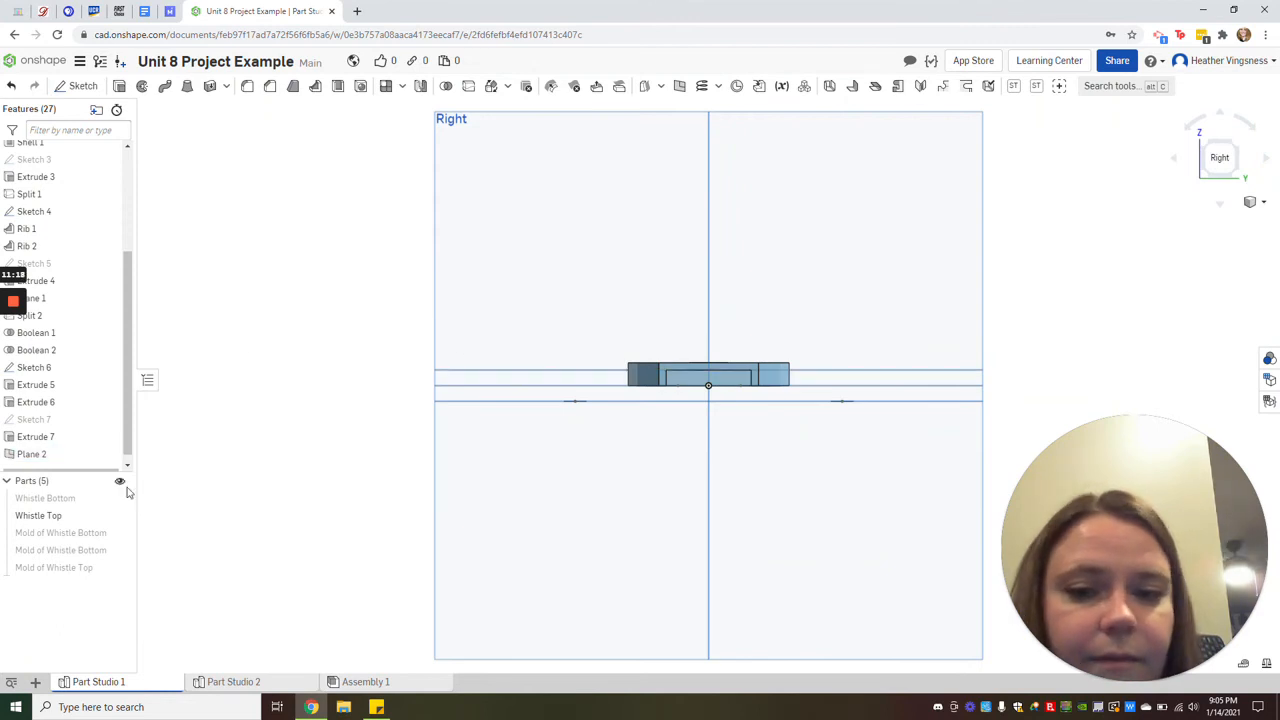
left_click(125, 567)
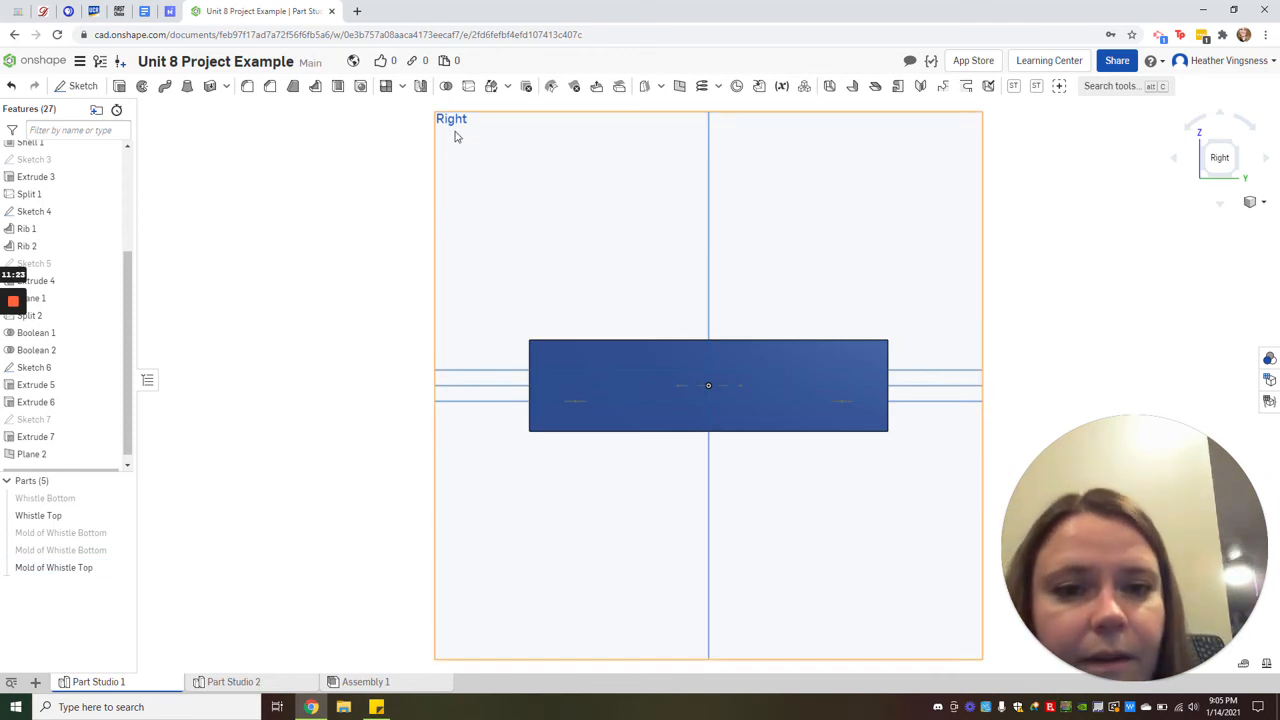
left_click(468, 86)
left_click(548, 347)
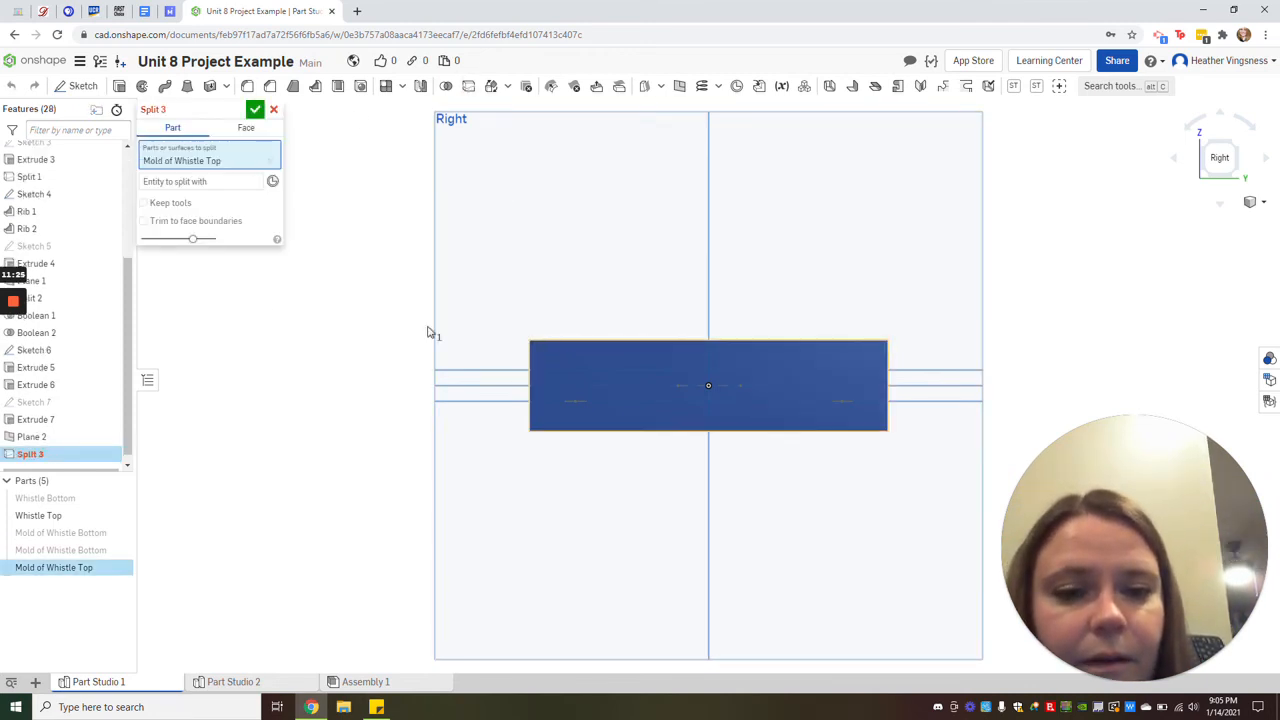
left_click(206, 189)
left_click(510, 371)
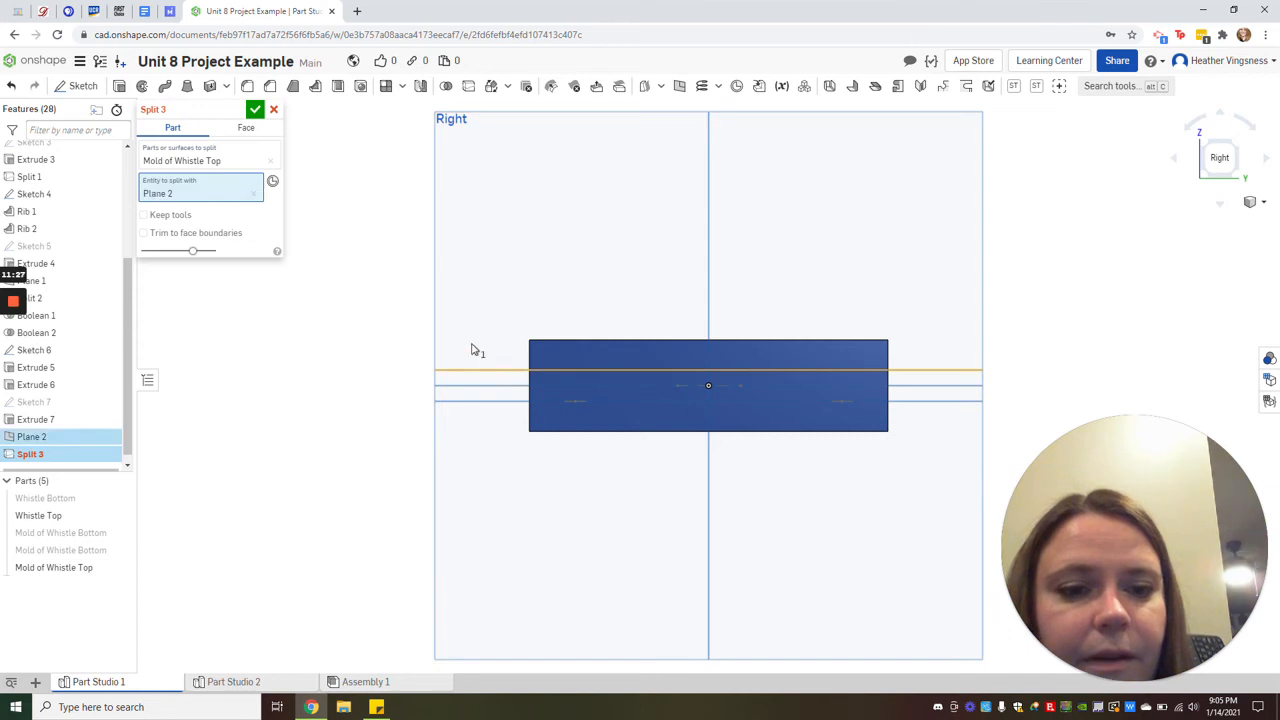
left_click(255, 109)
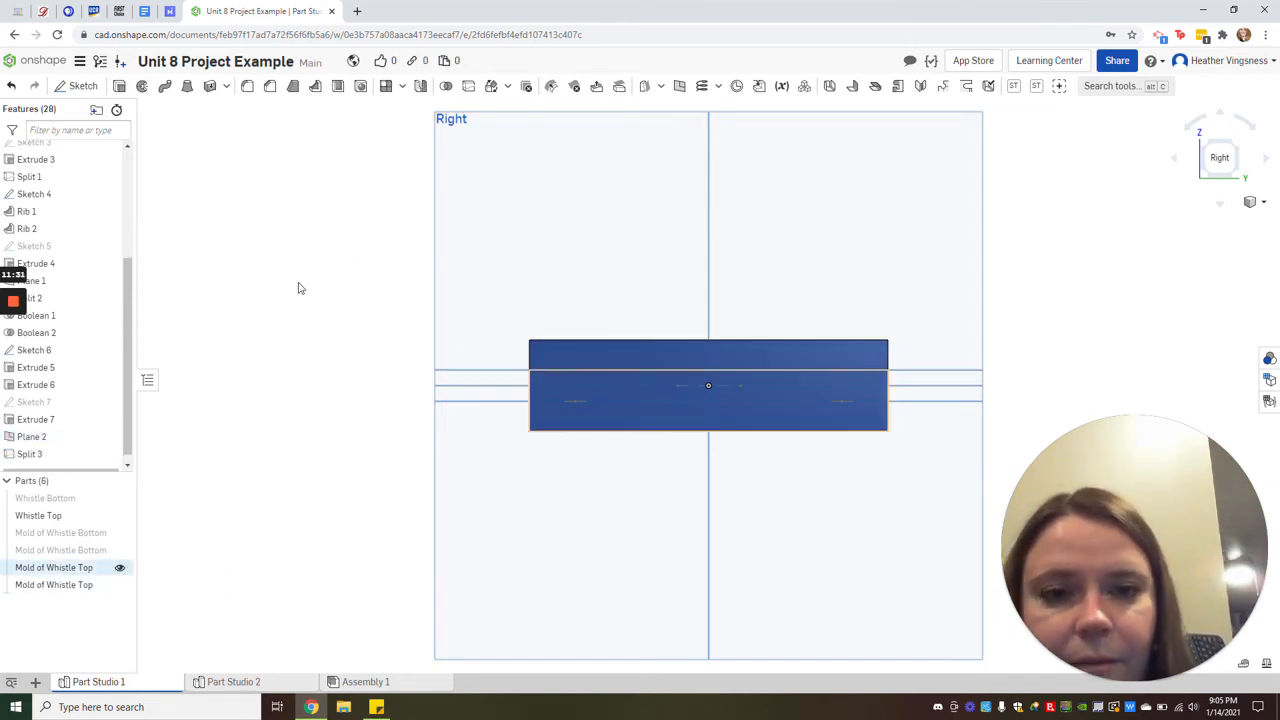
left_click(120, 584)
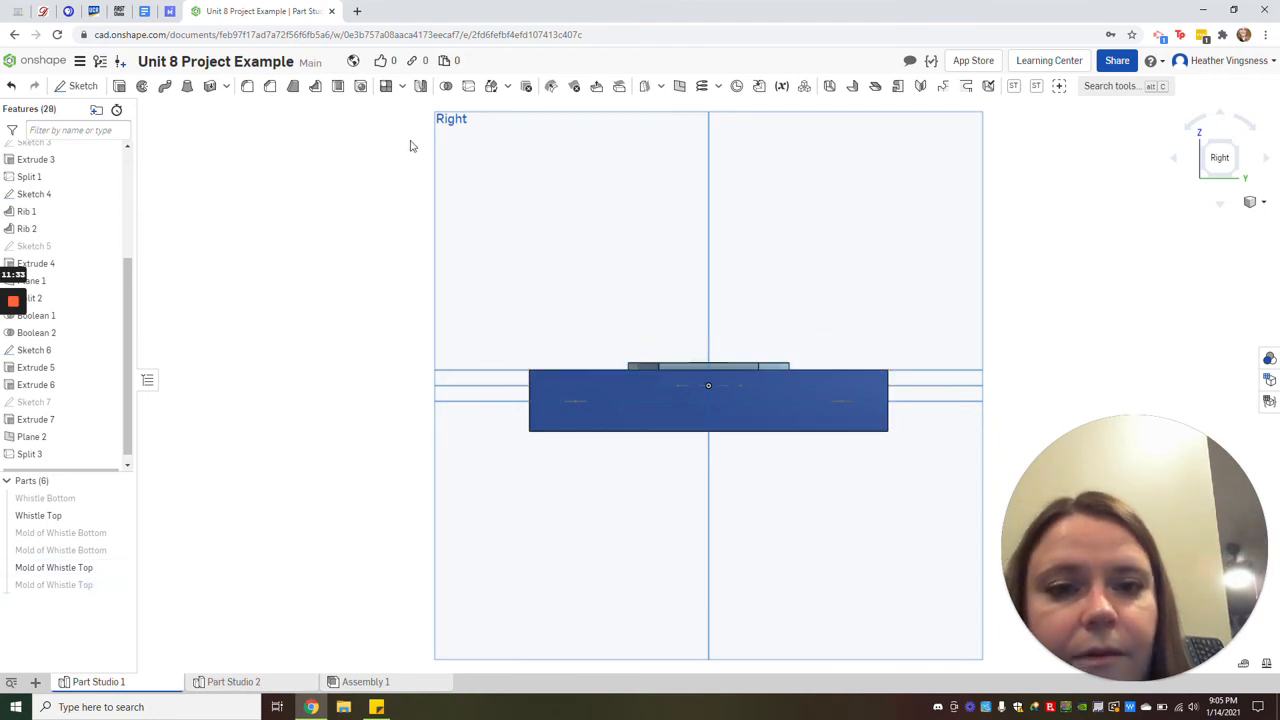
- Subtract the Whistle Top from the visible lower Mold of Whistle Top piece with a Boolean, keeping the tool part
left_click(446, 87)
left_click(201, 130)
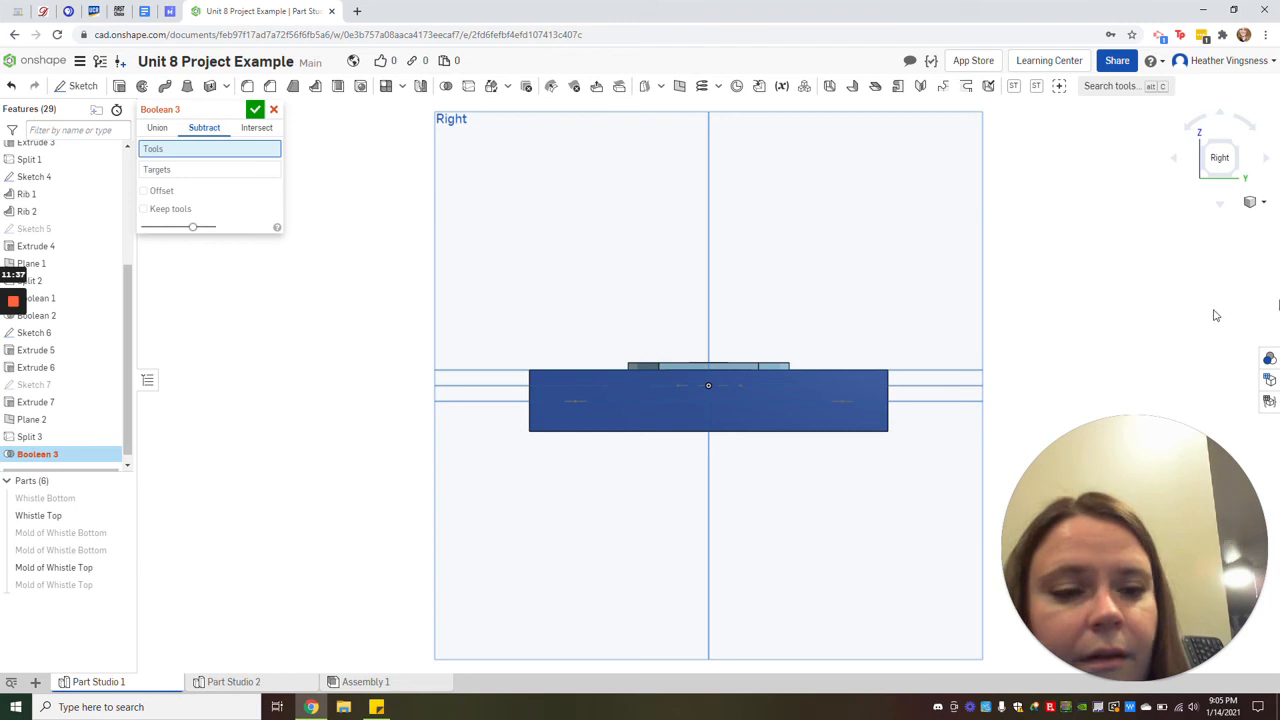
left_click(1205, 150)
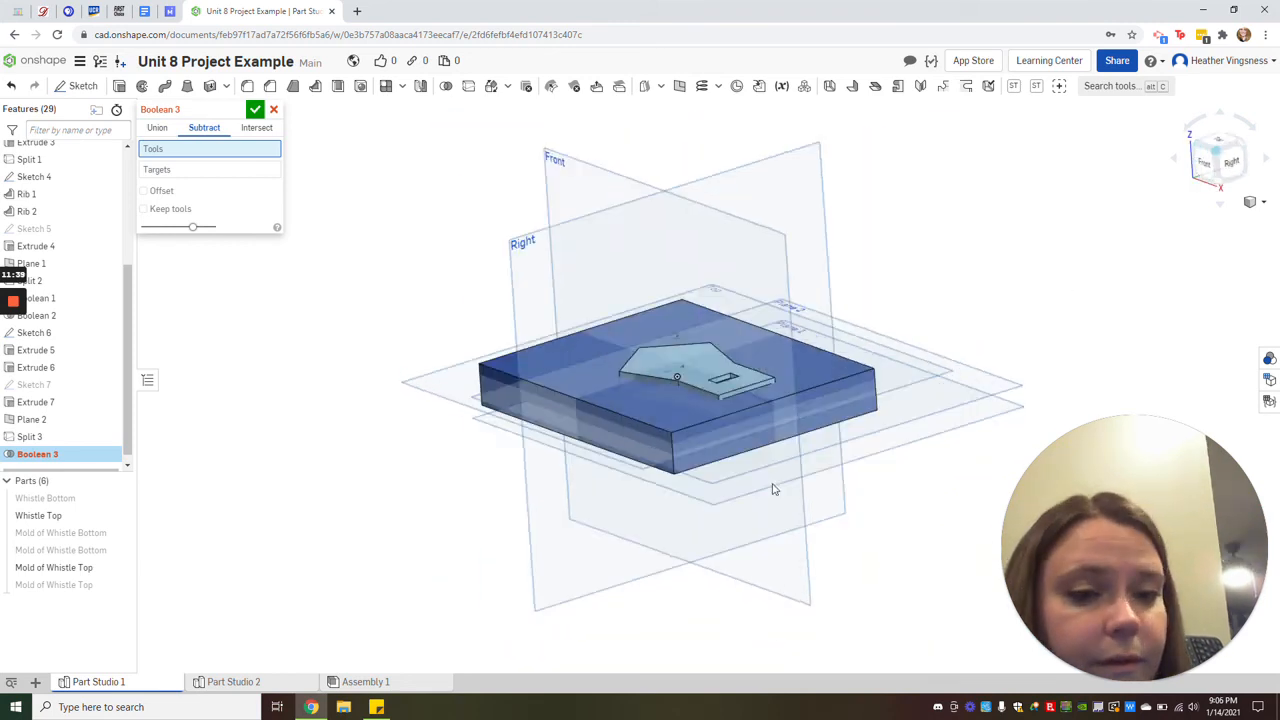
left_click(668, 351)
left_click(158, 188)
left_click(546, 392)
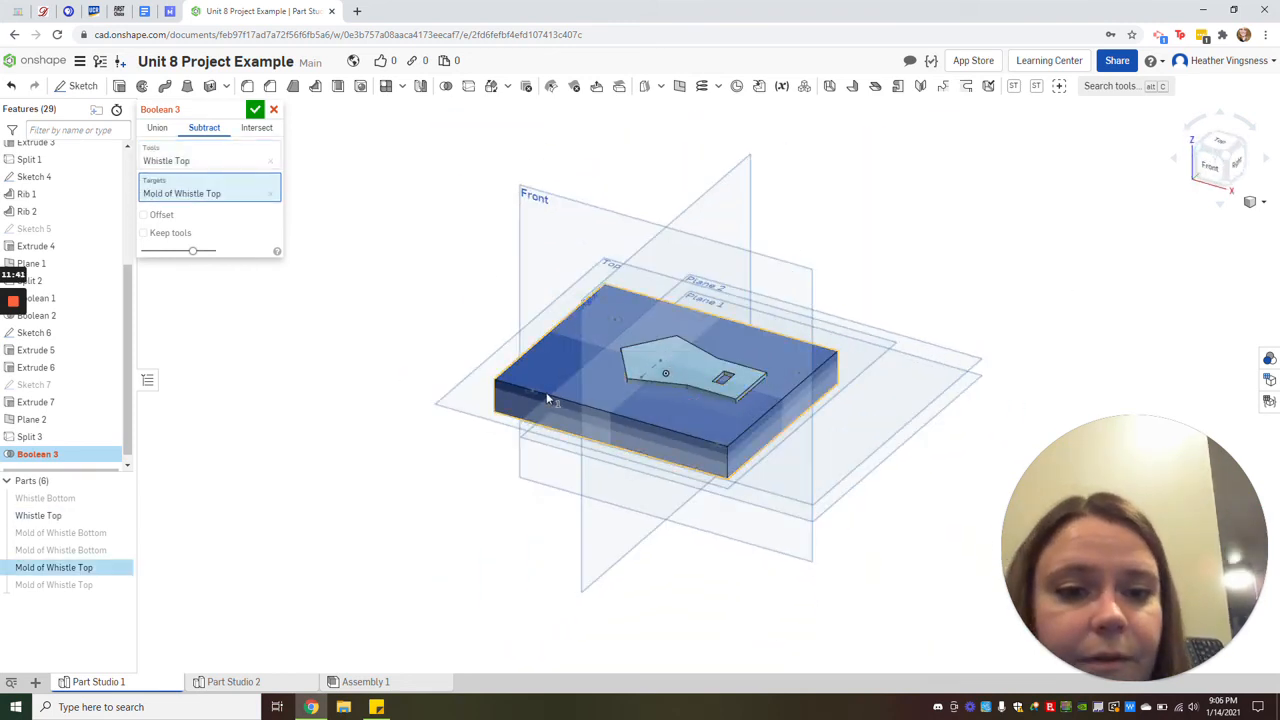
left_click(143, 232)
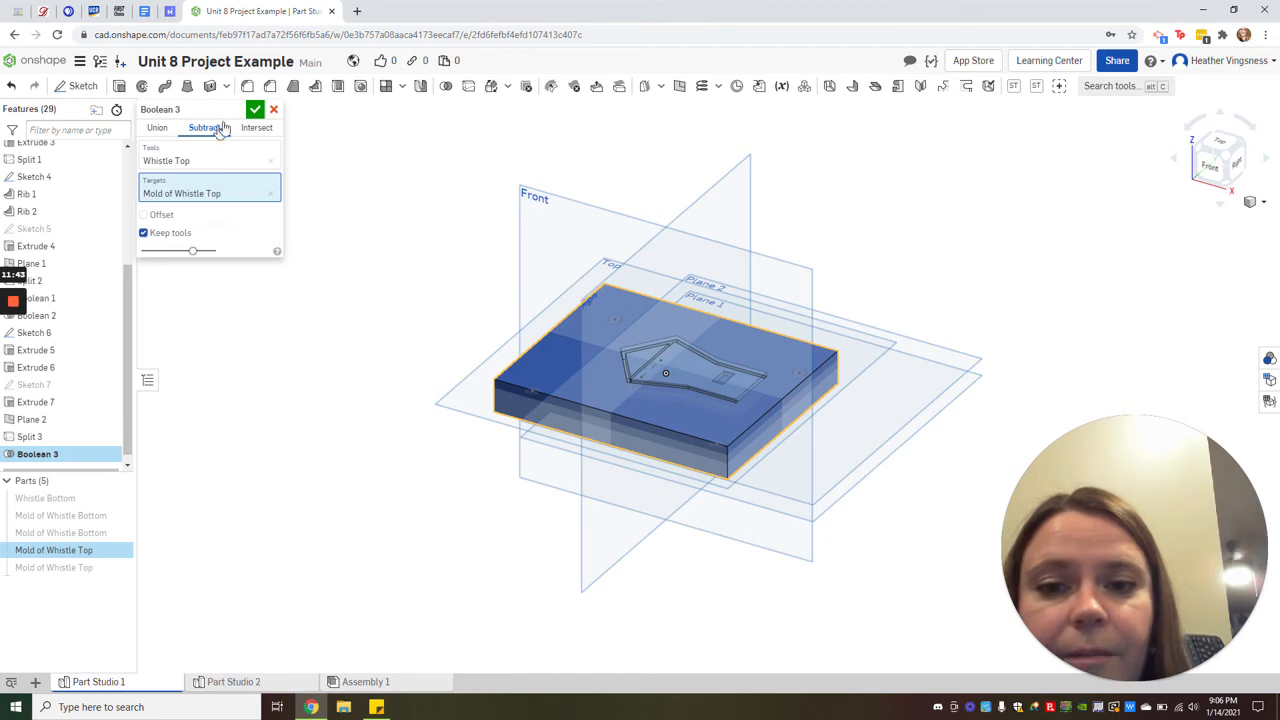
left_click(255, 112)
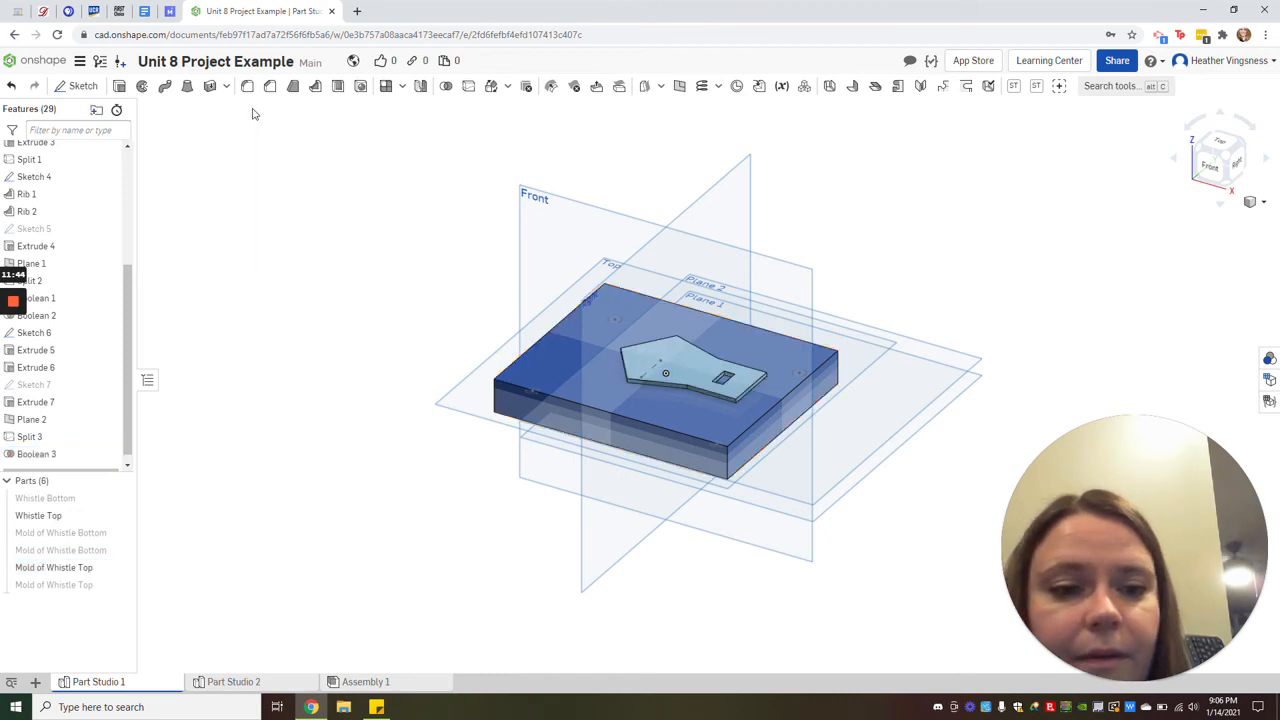
- Hide the lower Mold of Whistle Top piece and show the upper piece from its underside
left_click(120, 568)
left_click(120, 584)
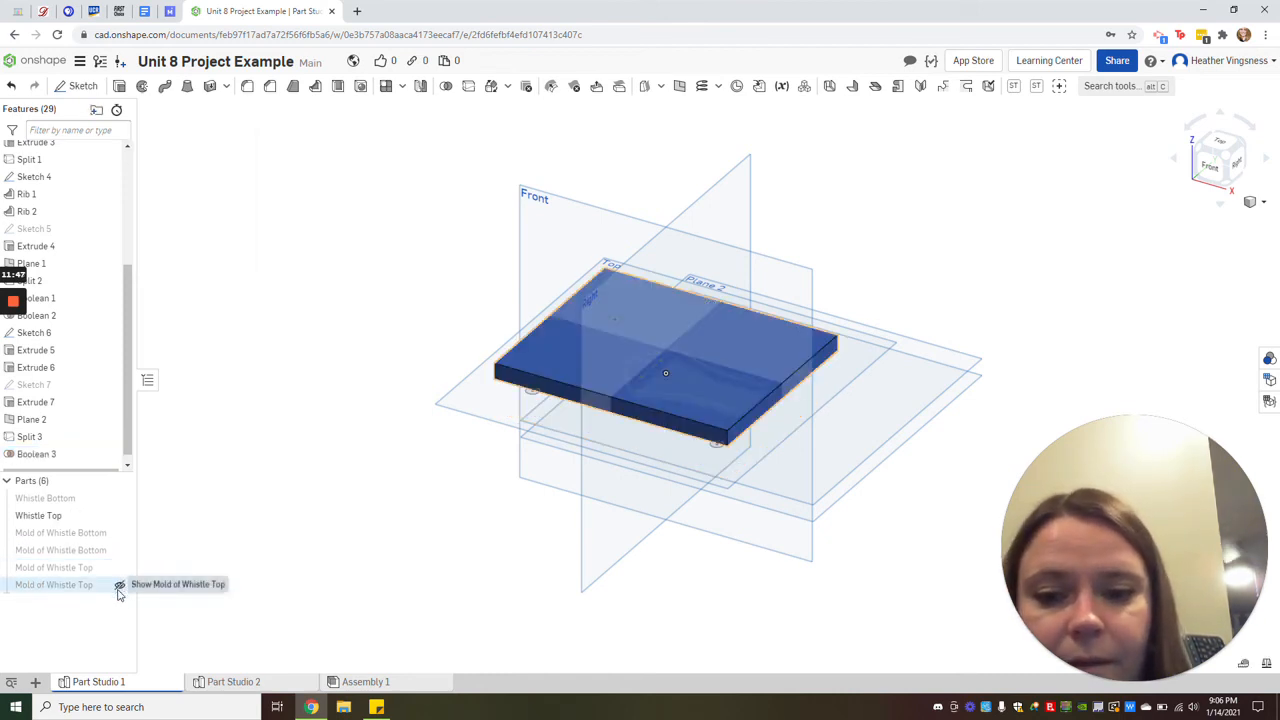
left_click(1225, 187)
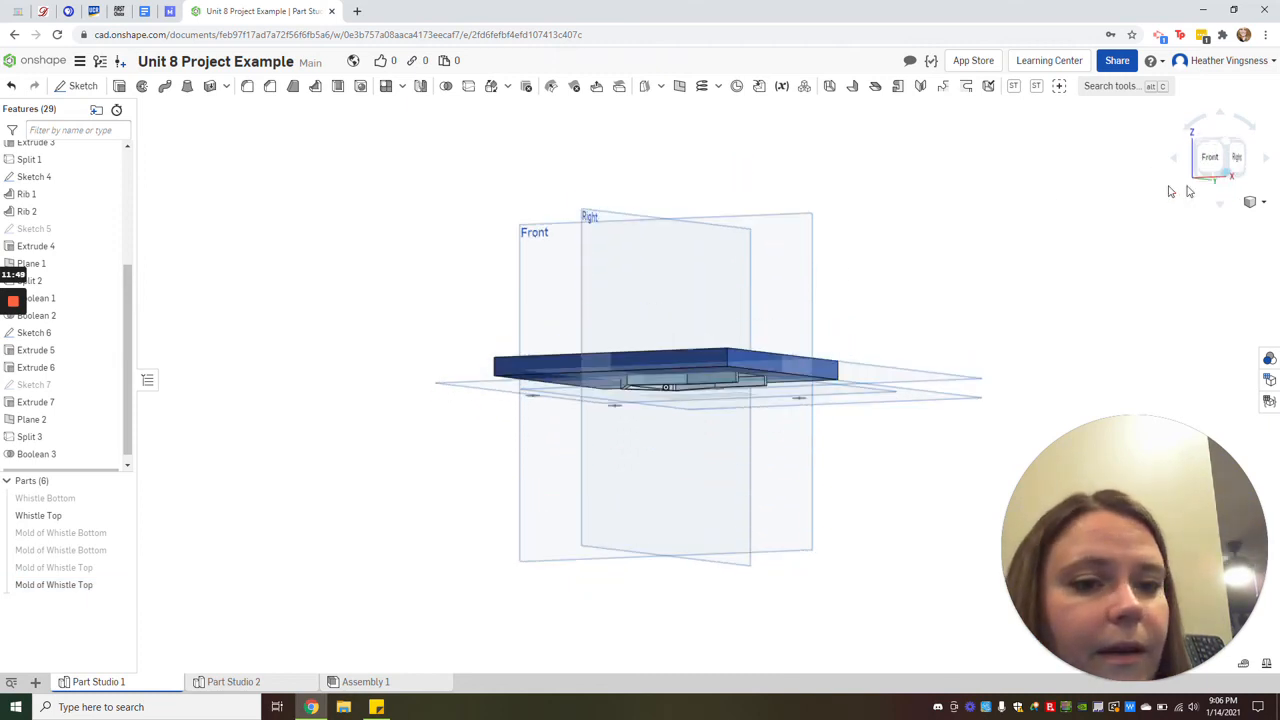
left_click(76, 86)
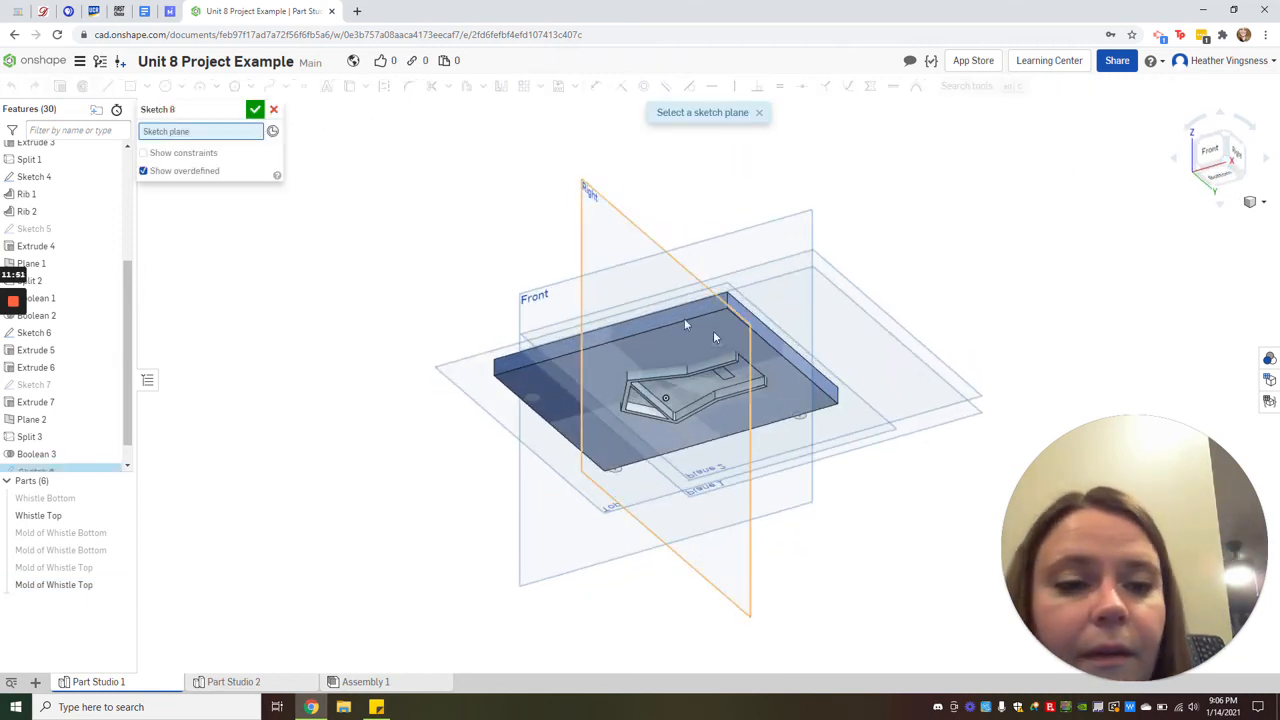
left_click(273, 109)
- Subtract the Whistle Top from the upper Mold of Whistle Top piece with a Boolean, keeping the tool part
left_click(447, 87)
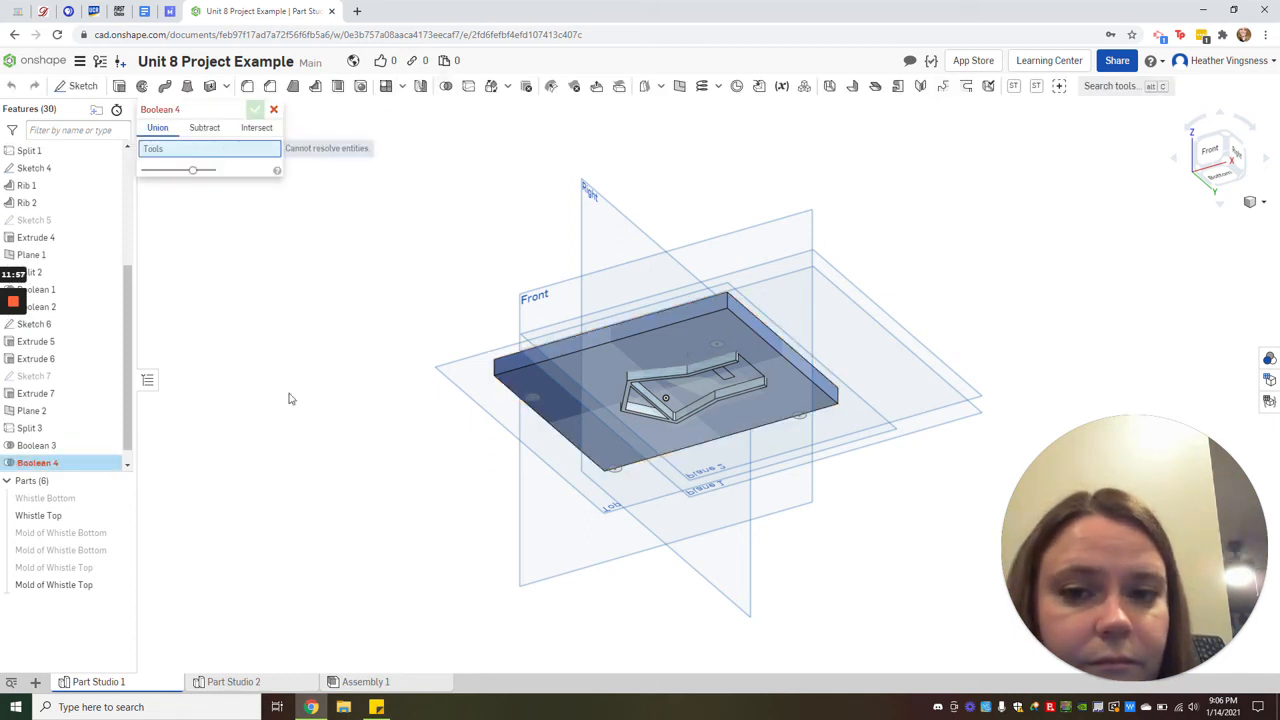
left_click(630, 358)
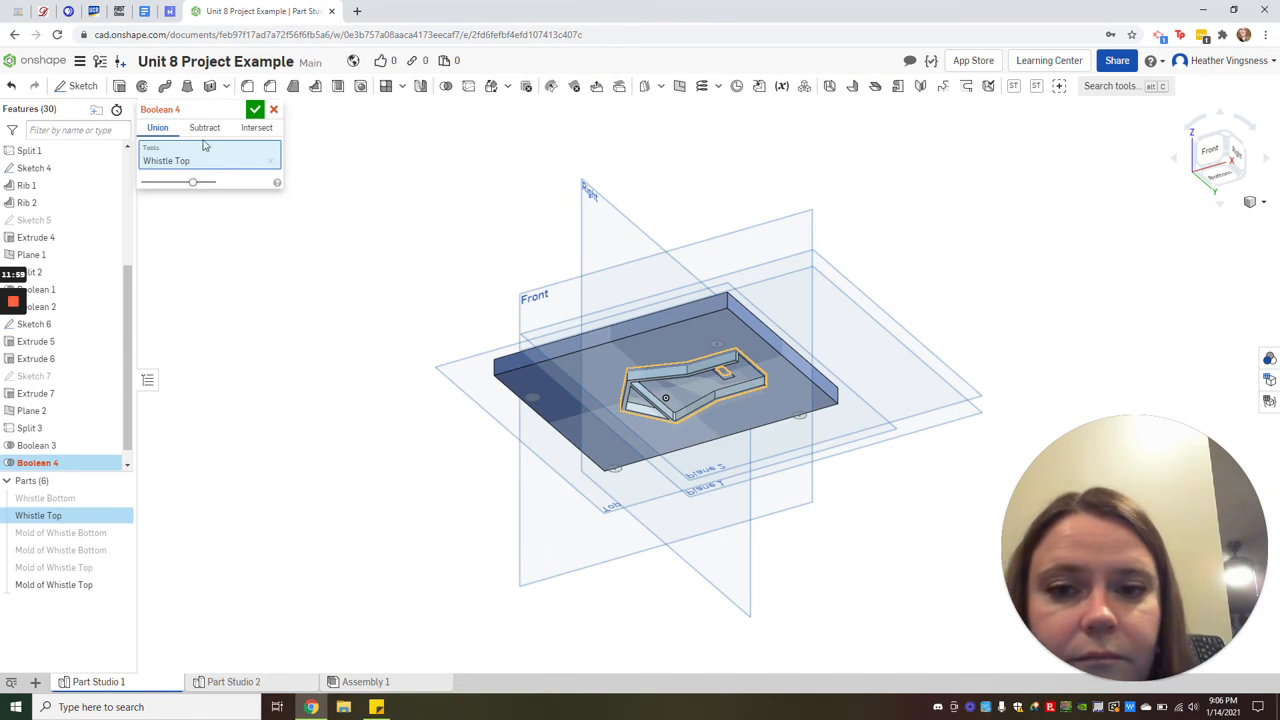
left_click(205, 128)
left_click(668, 328)
left_click(185, 236)
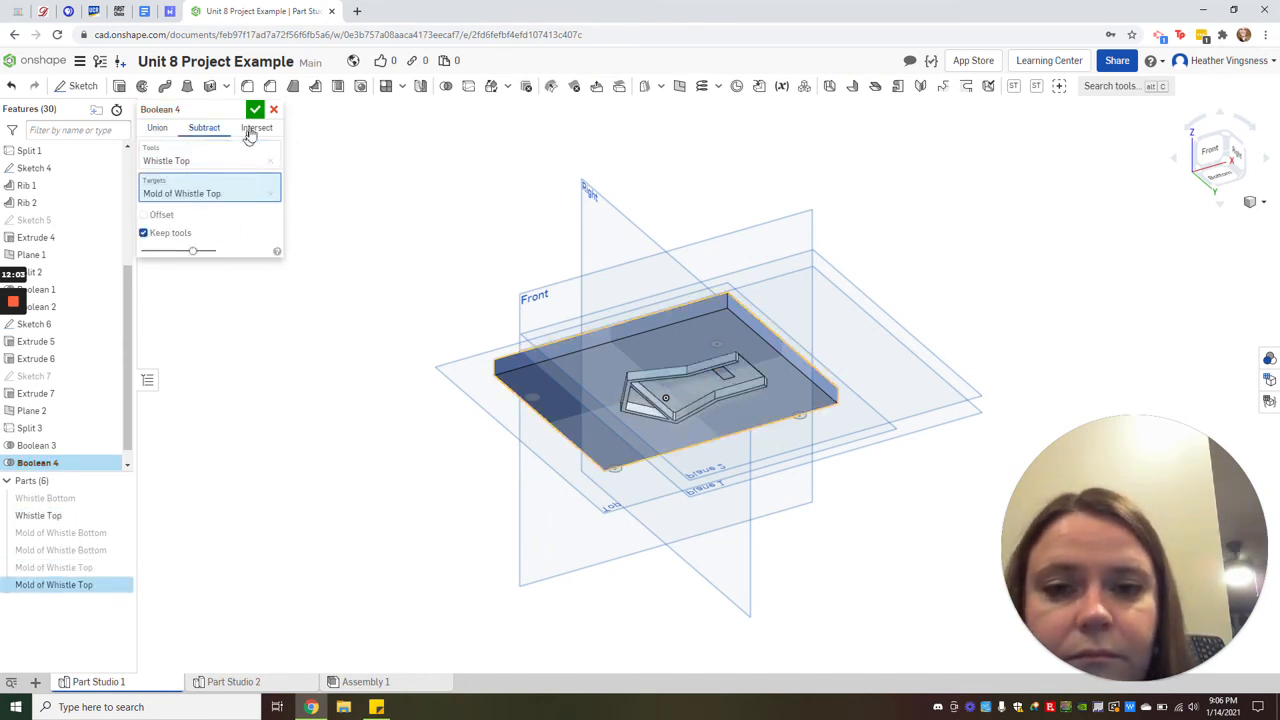
left_click(255, 109)
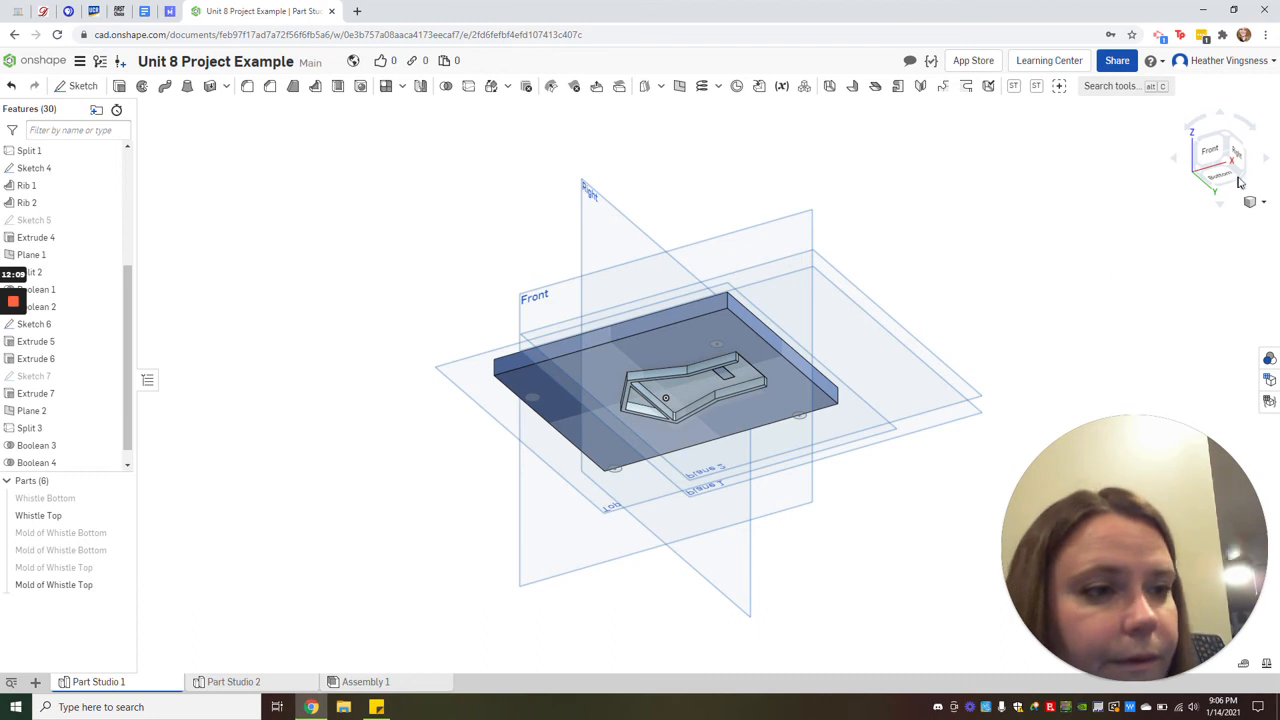
- Sketch on the underside of the upper Mold of Whistle Top piece, projecting the four corner circles onto it
left_click(1238, 182)
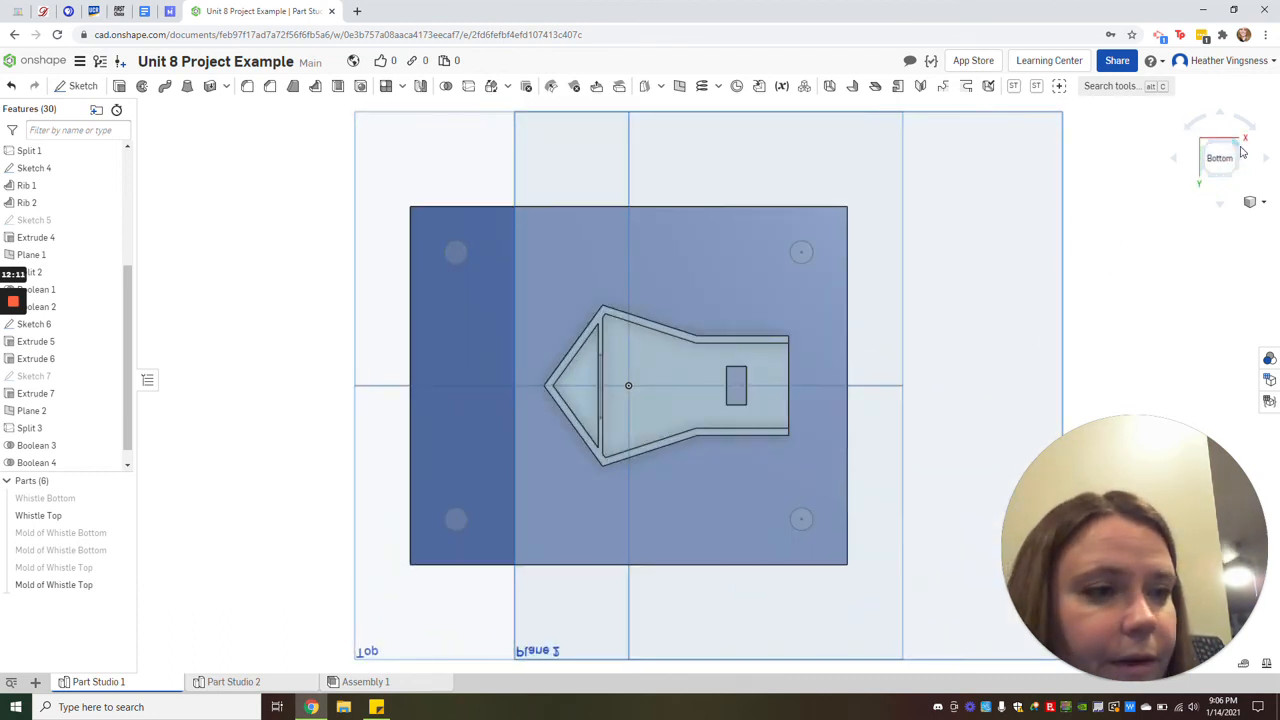
left_click(1241, 152)
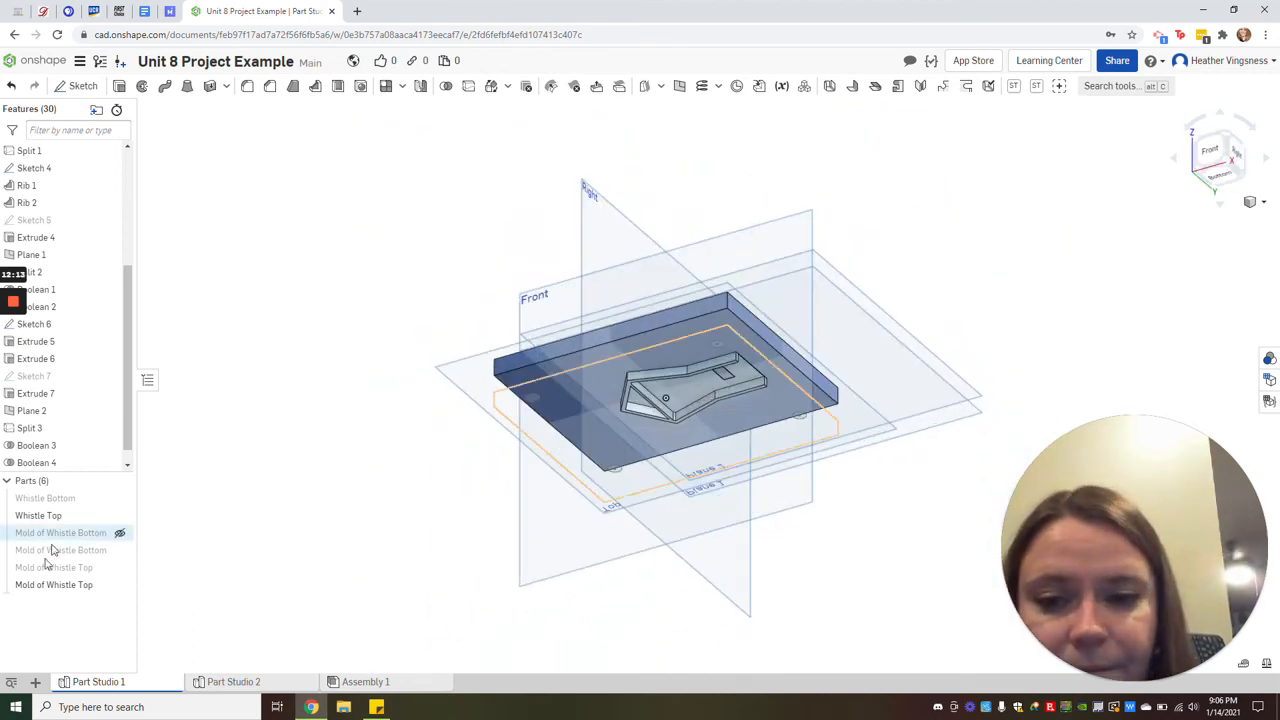
left_click(76, 86)
left_click(515, 383)
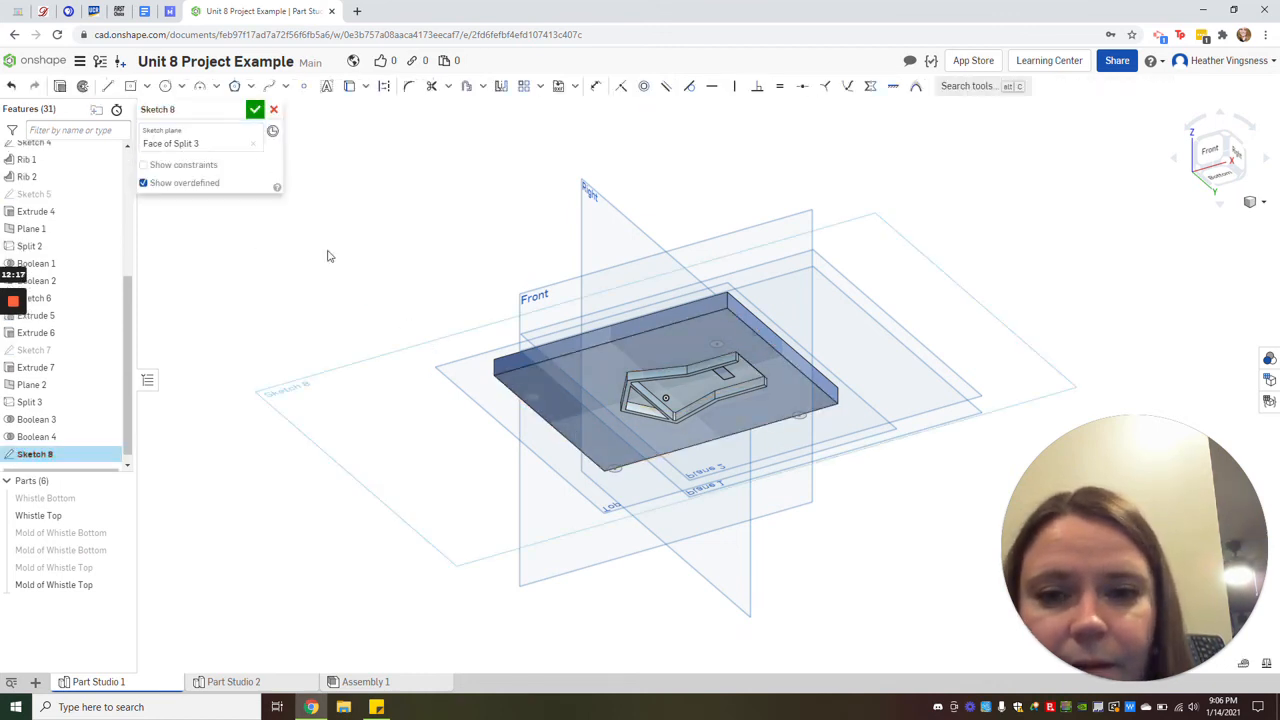
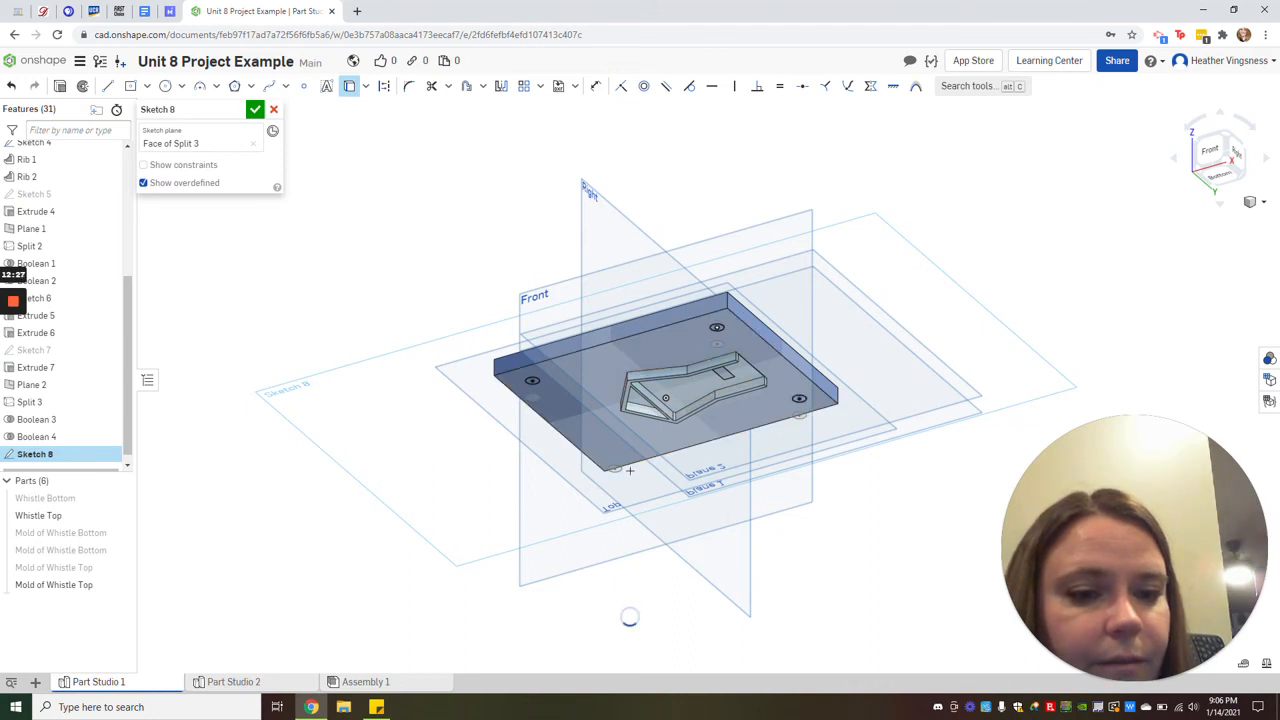
left_click(255, 110)
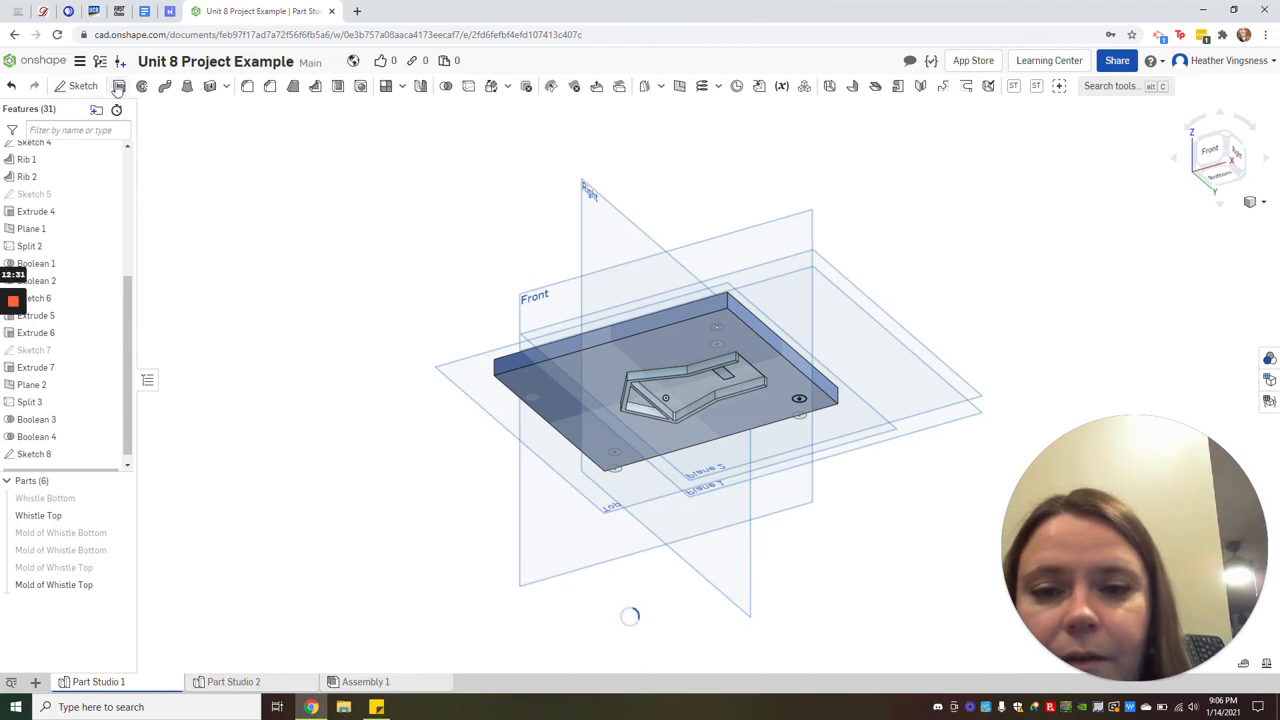
- Extrude the four corner circles 0.25 in as pegs added to the upper Mold of Whistle Top piece
key("shift+e")
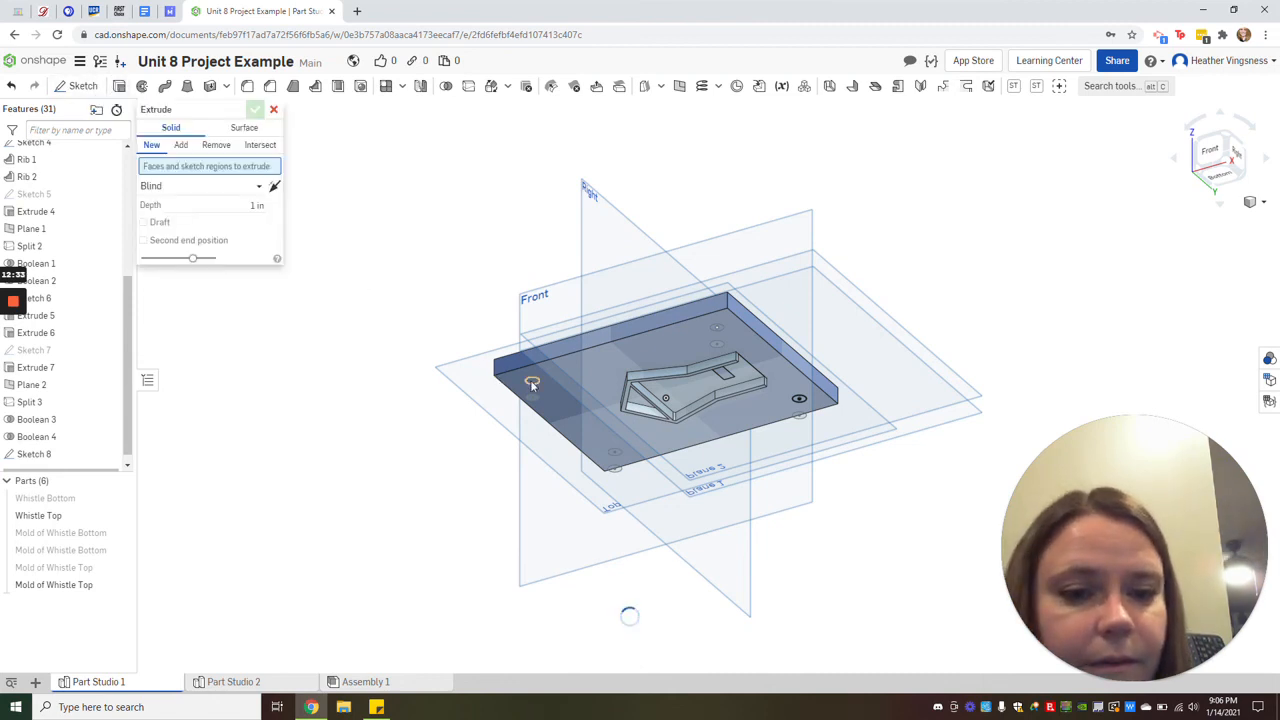
left_click(530, 380)
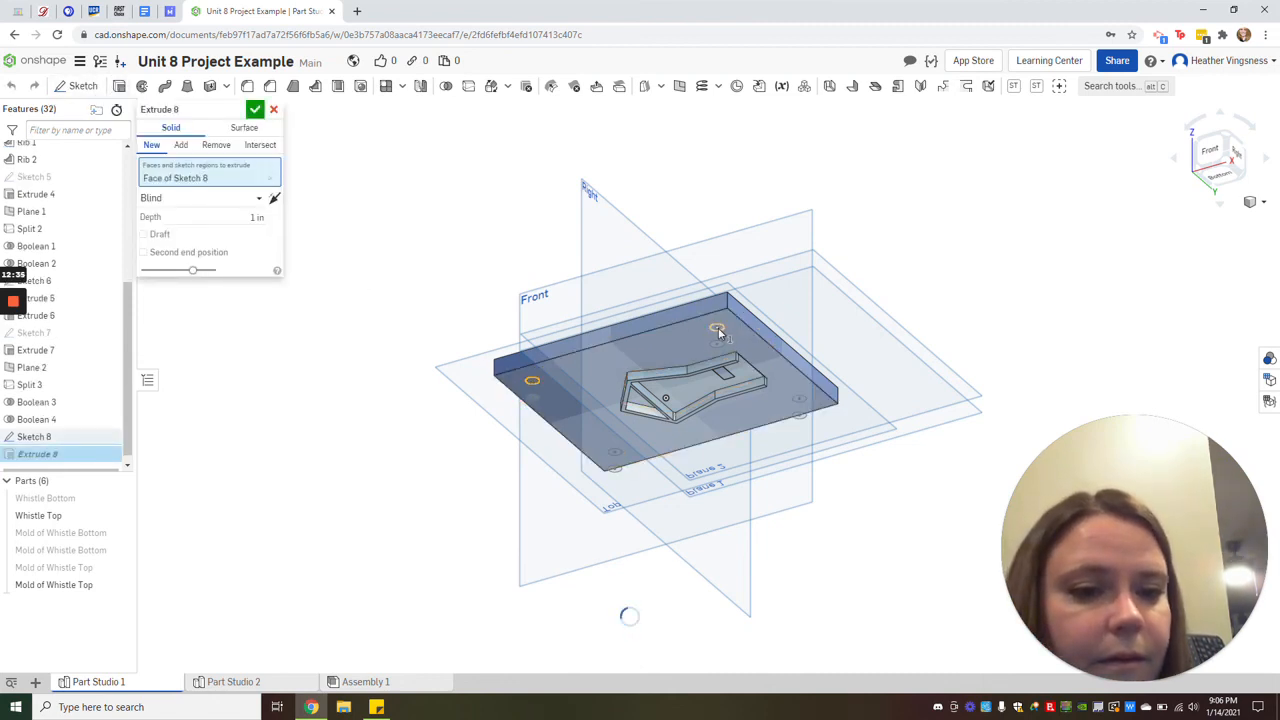
left_click(718, 332)
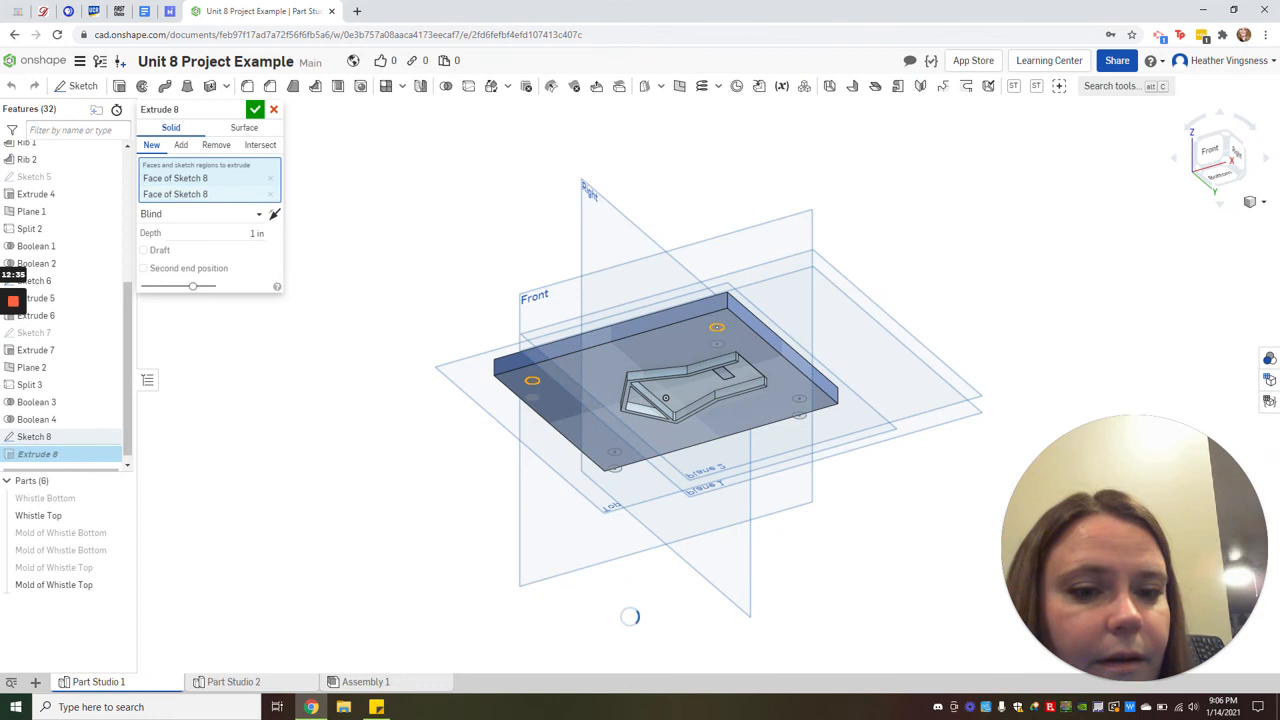
left_click(800, 403)
left_click(614, 455)
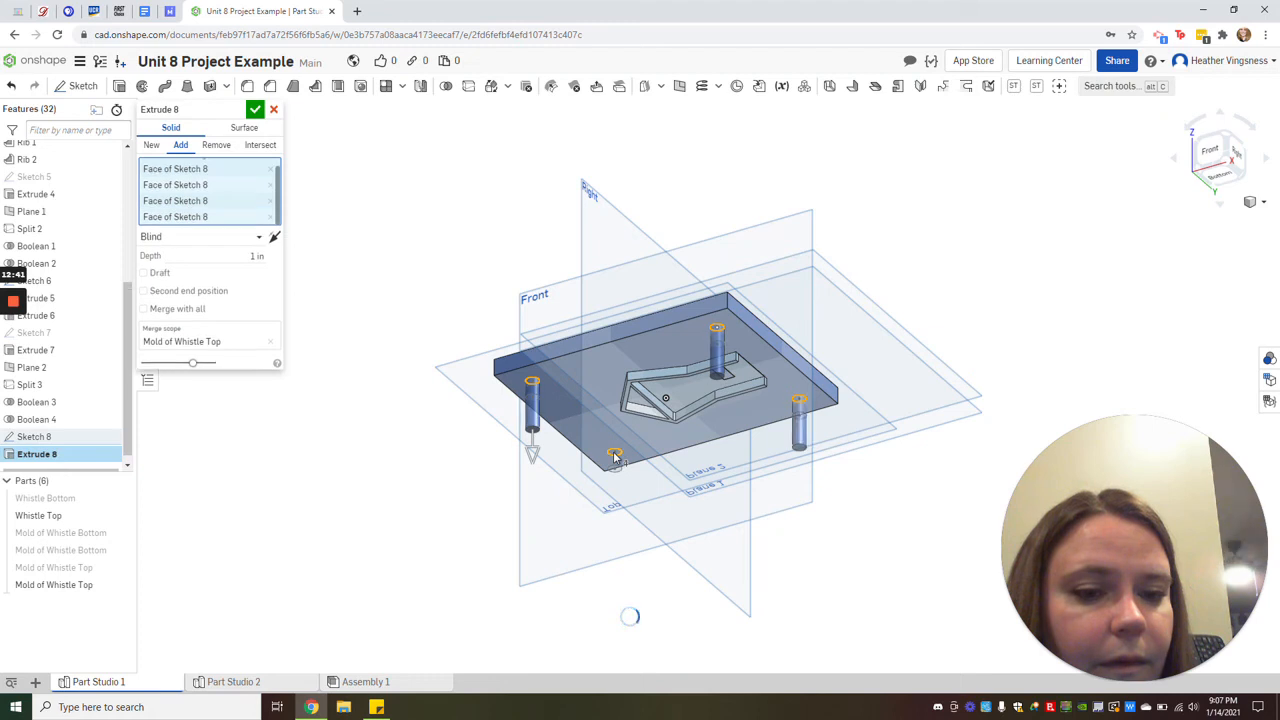
type("0.25 in")
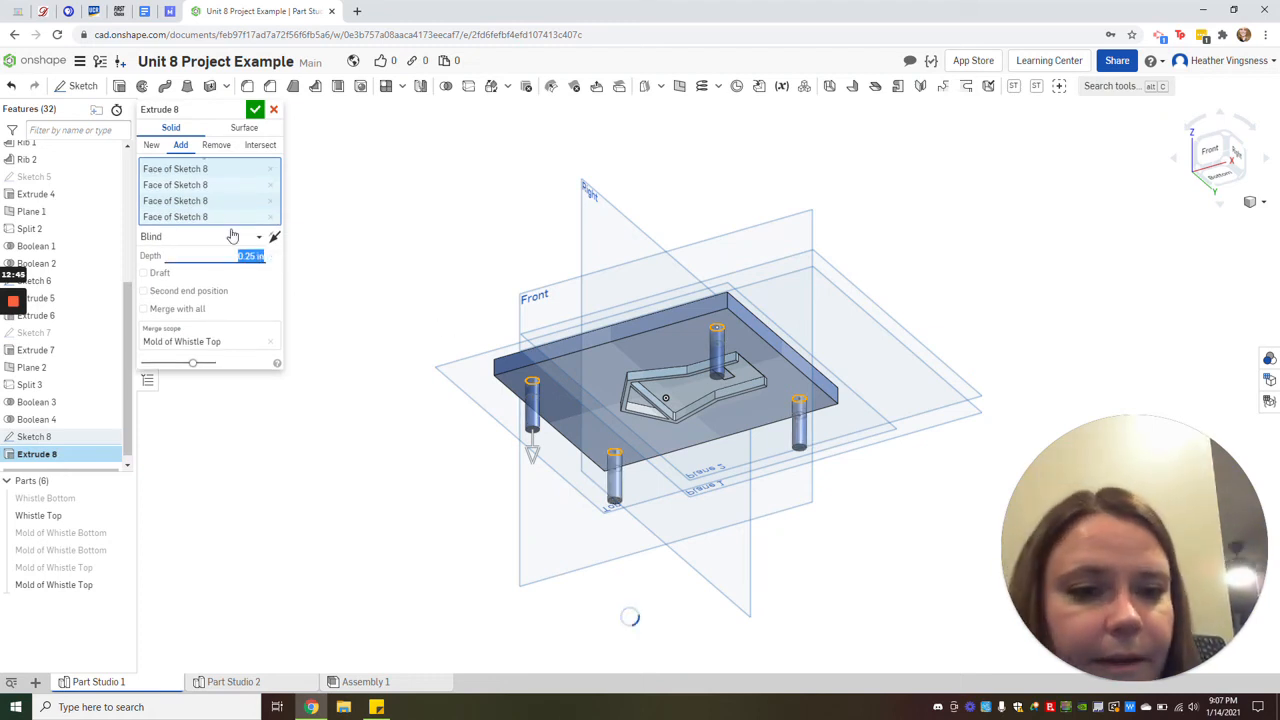
left_click(254, 111)
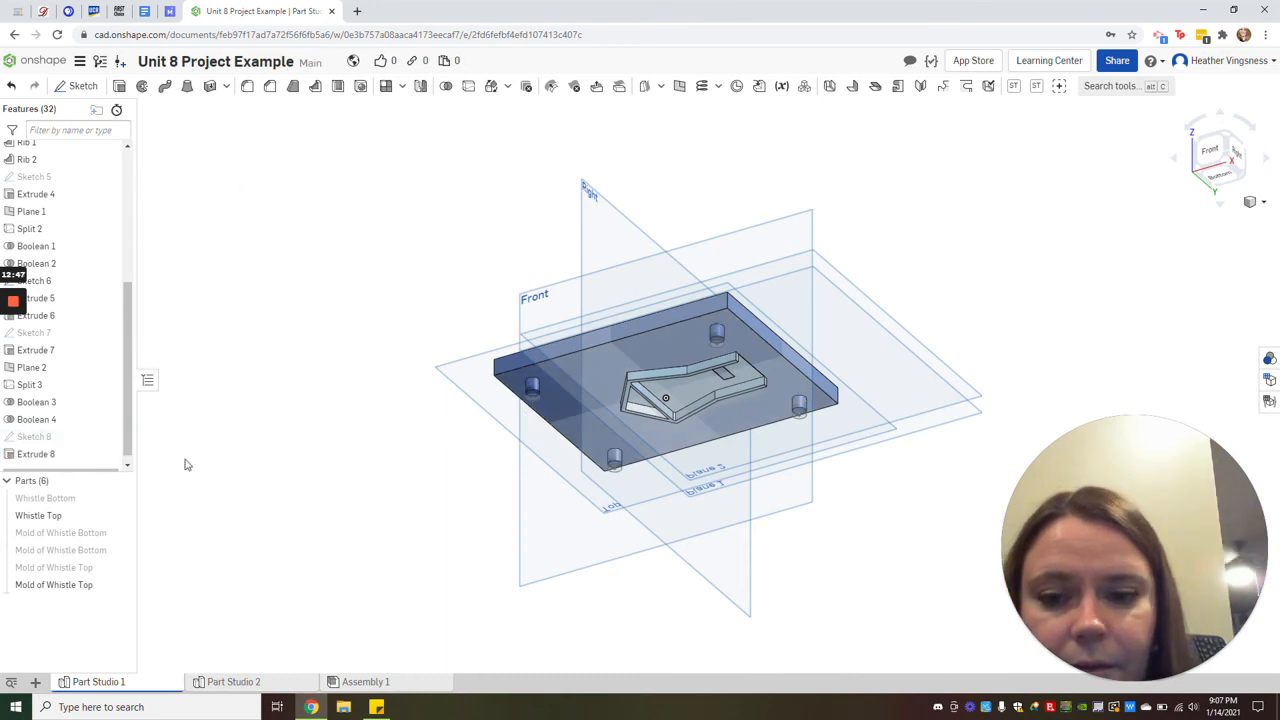
- Hide the upper Mold of Whistle Top piece and show the lower piece from above
left_click(120, 587)
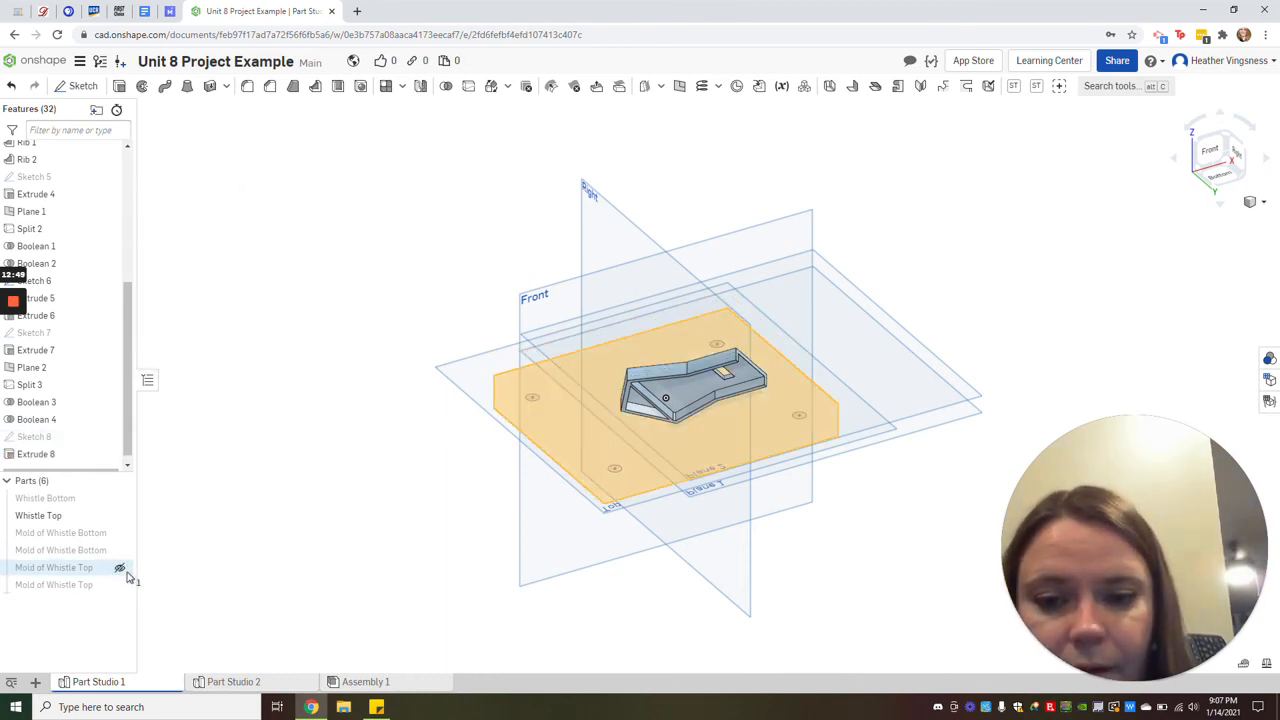
left_click(120, 567)
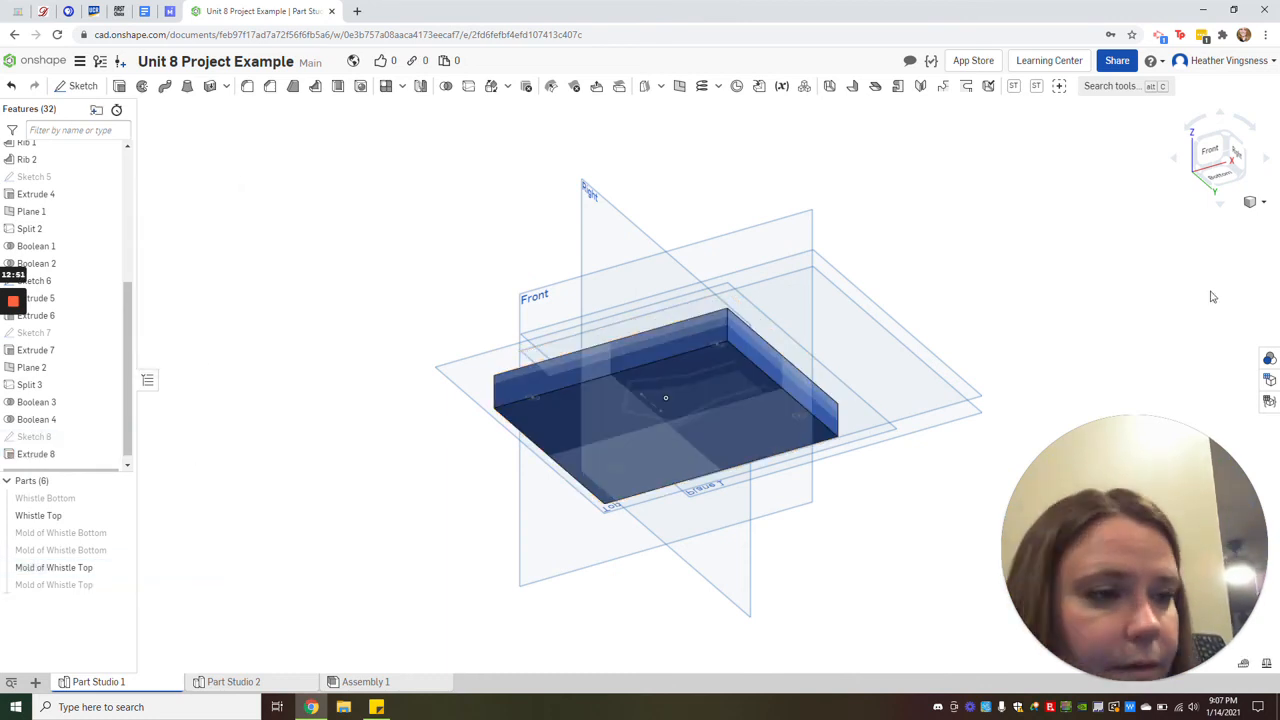
left_click(1227, 138)
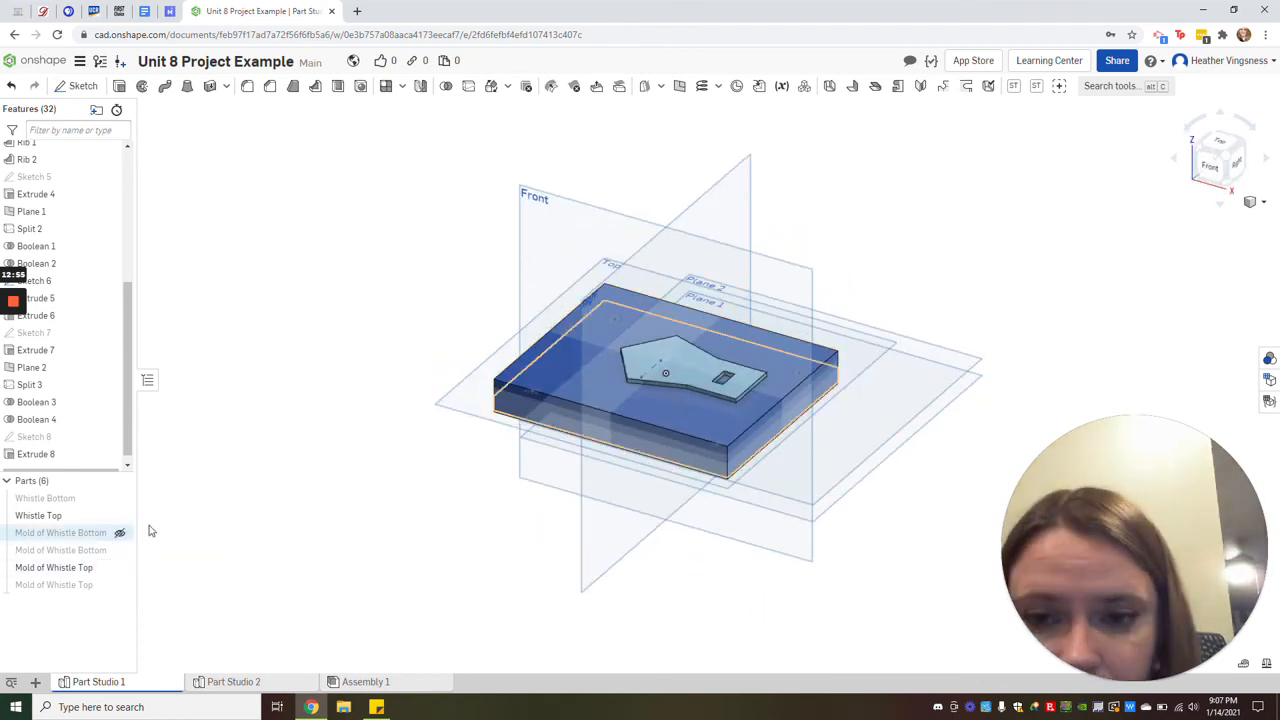
- Cut Sketch 8's four corner circles 0.25 in deep into the lower Mold of Whistle Top piece, and show the upper piece again
left_click(119, 86)
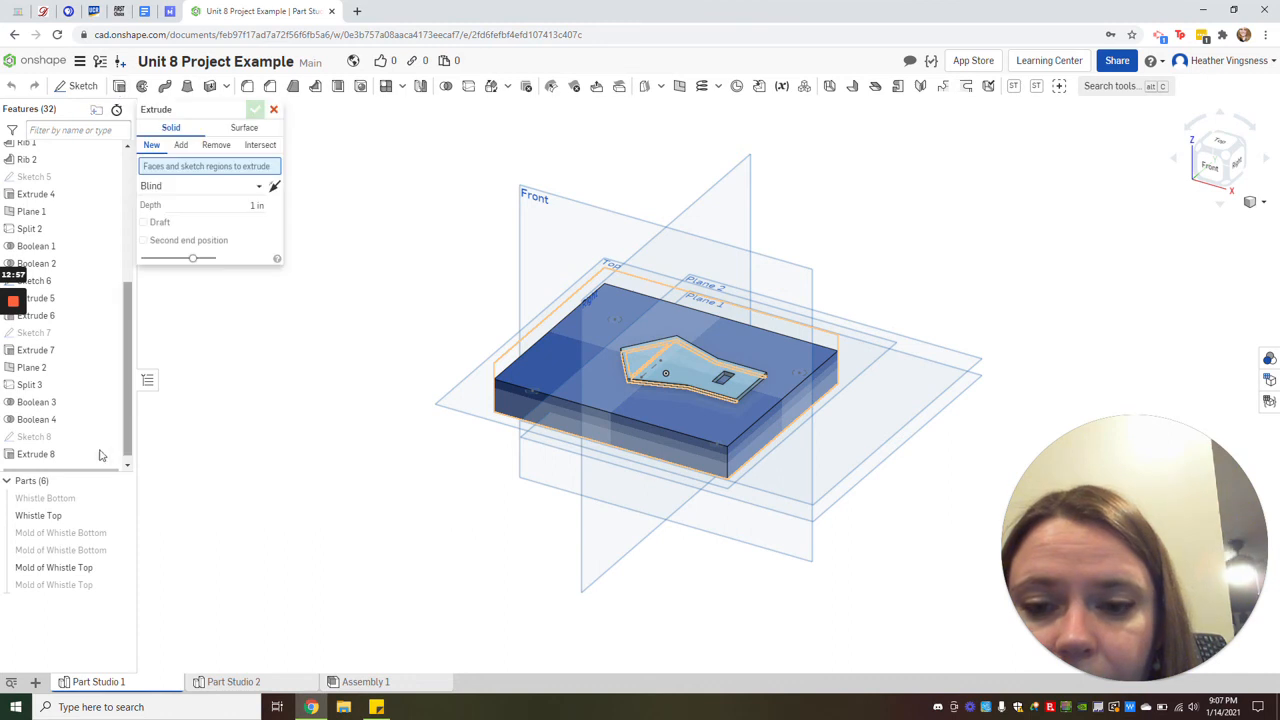
scroll(536, 383, "up", 5)
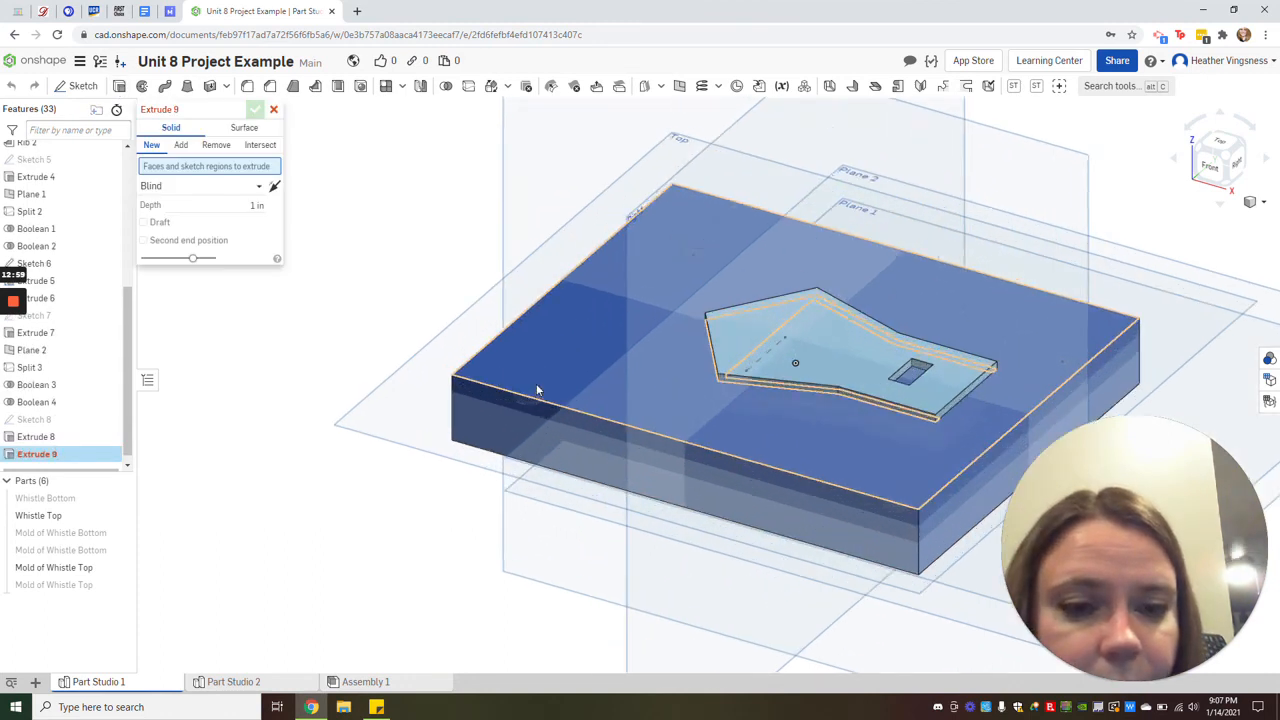
left_click(110, 420)
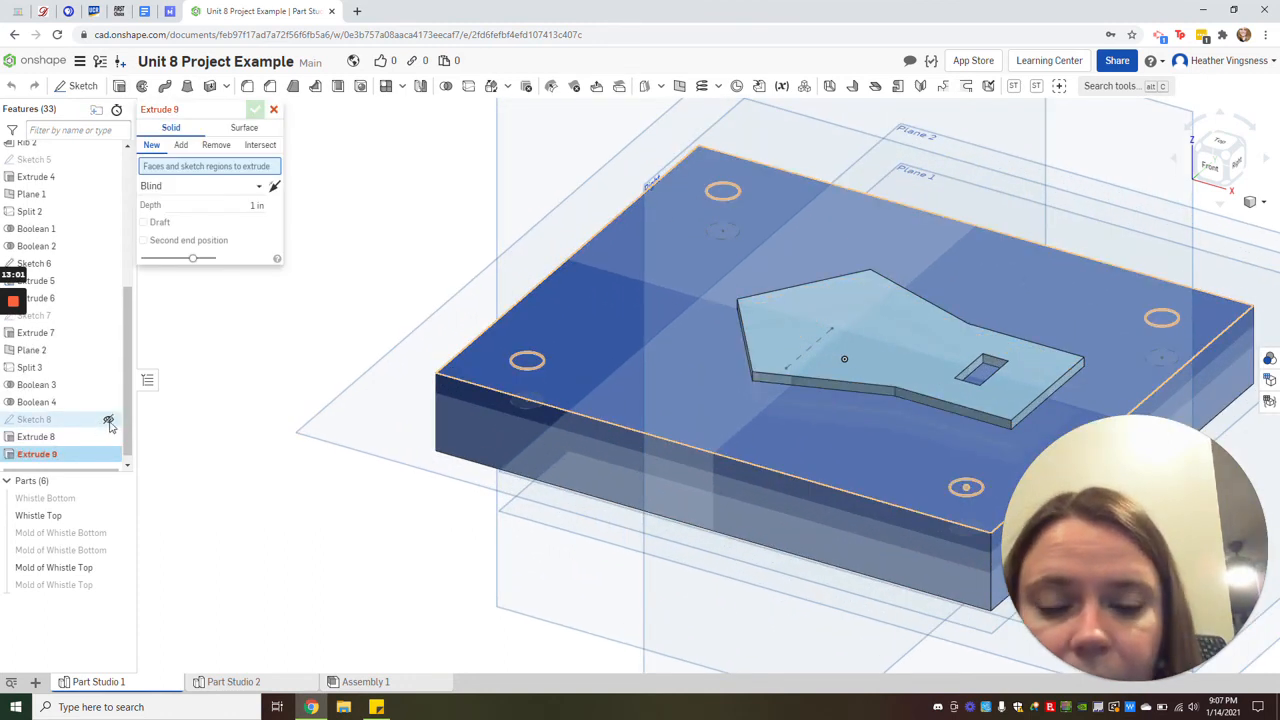
left_click(527, 360)
left_click(723, 190)
left_click(1161, 317)
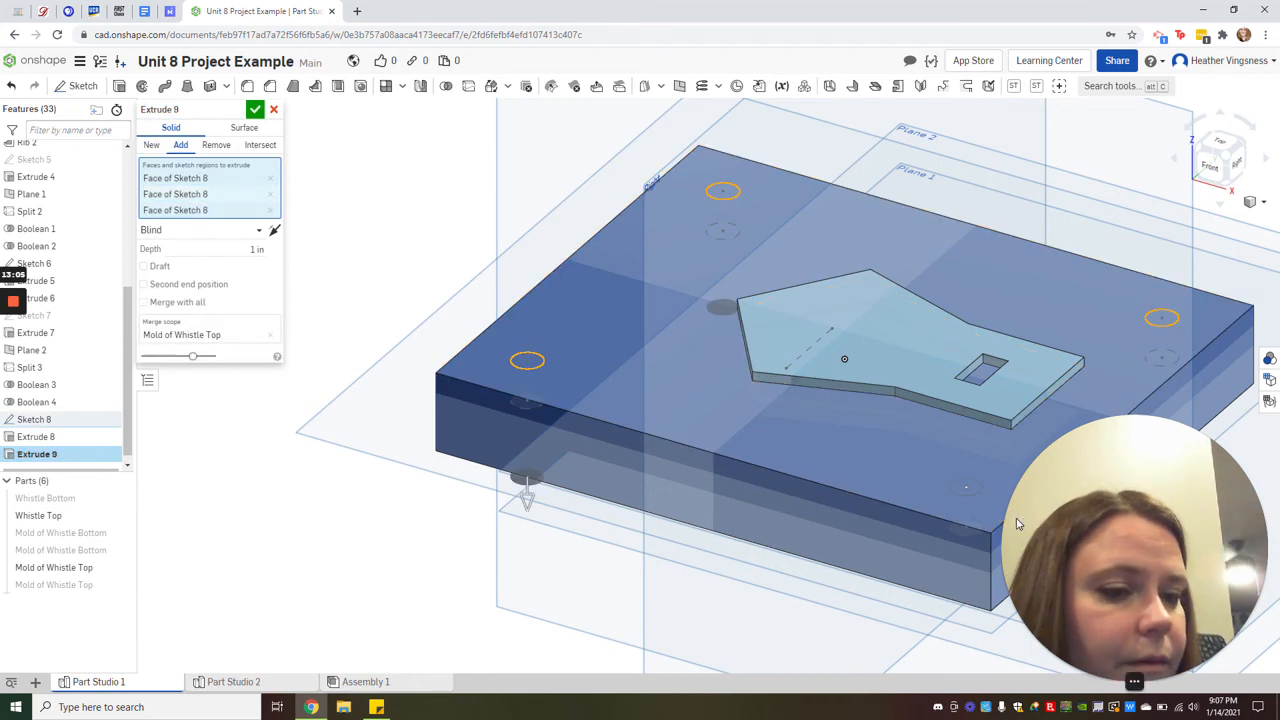
left_click(967, 488)
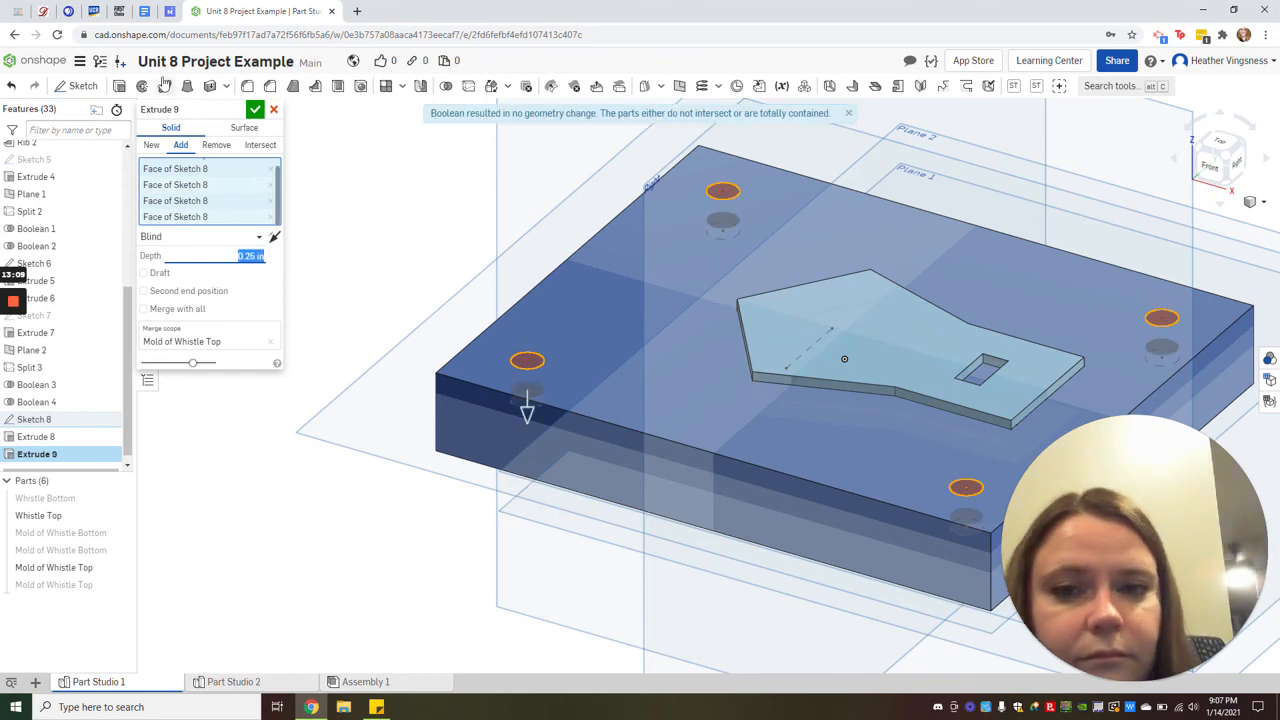
left_click(208, 146)
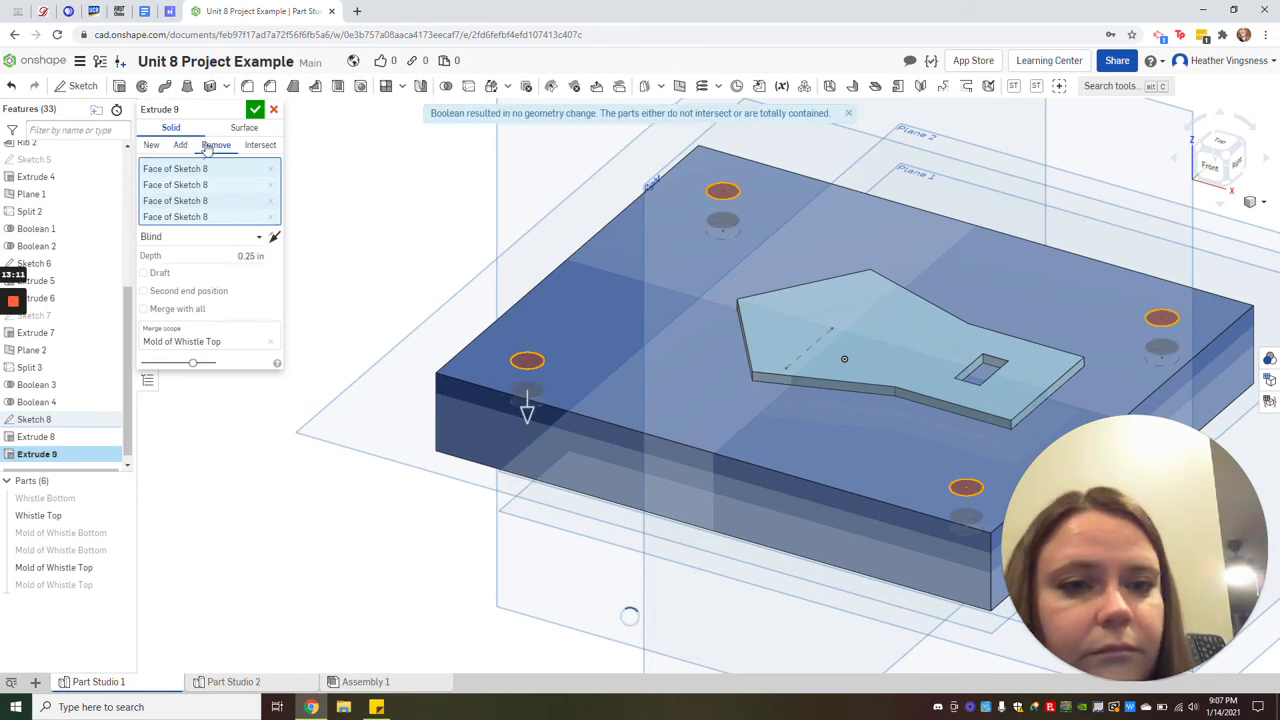
left_click(274, 238)
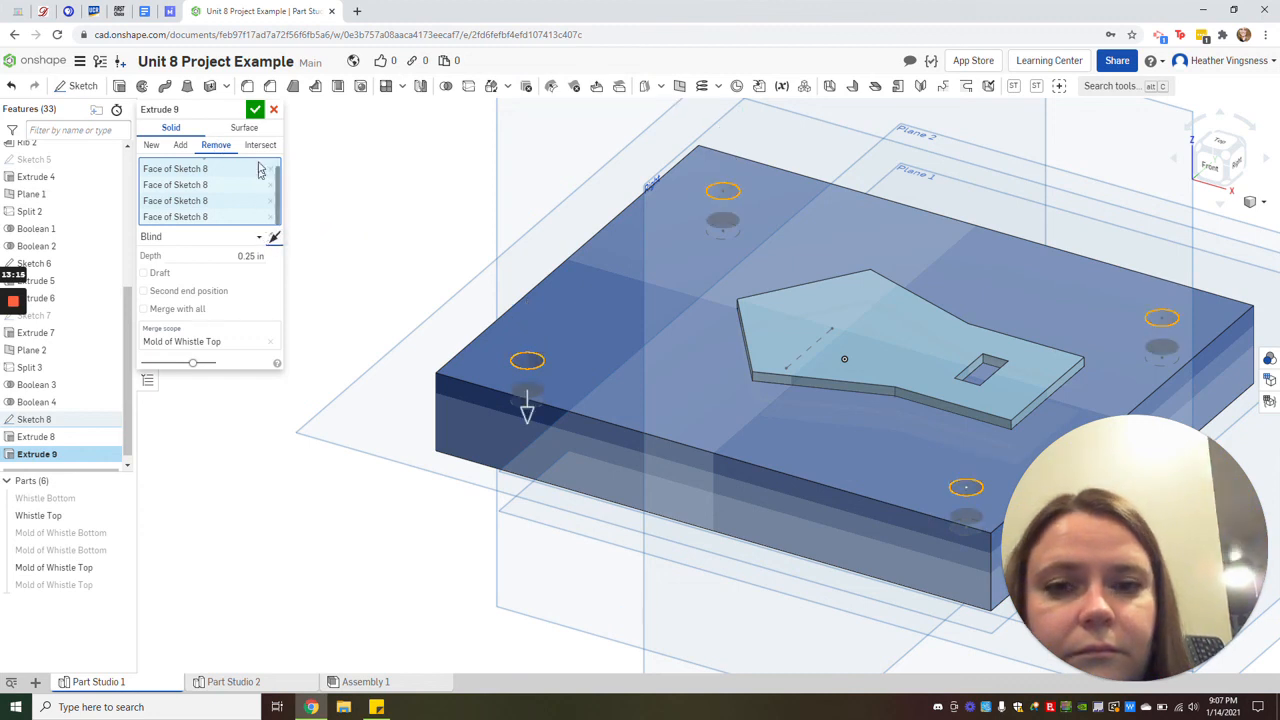
left_click(256, 111)
scroll(357, 357, "down", 3)
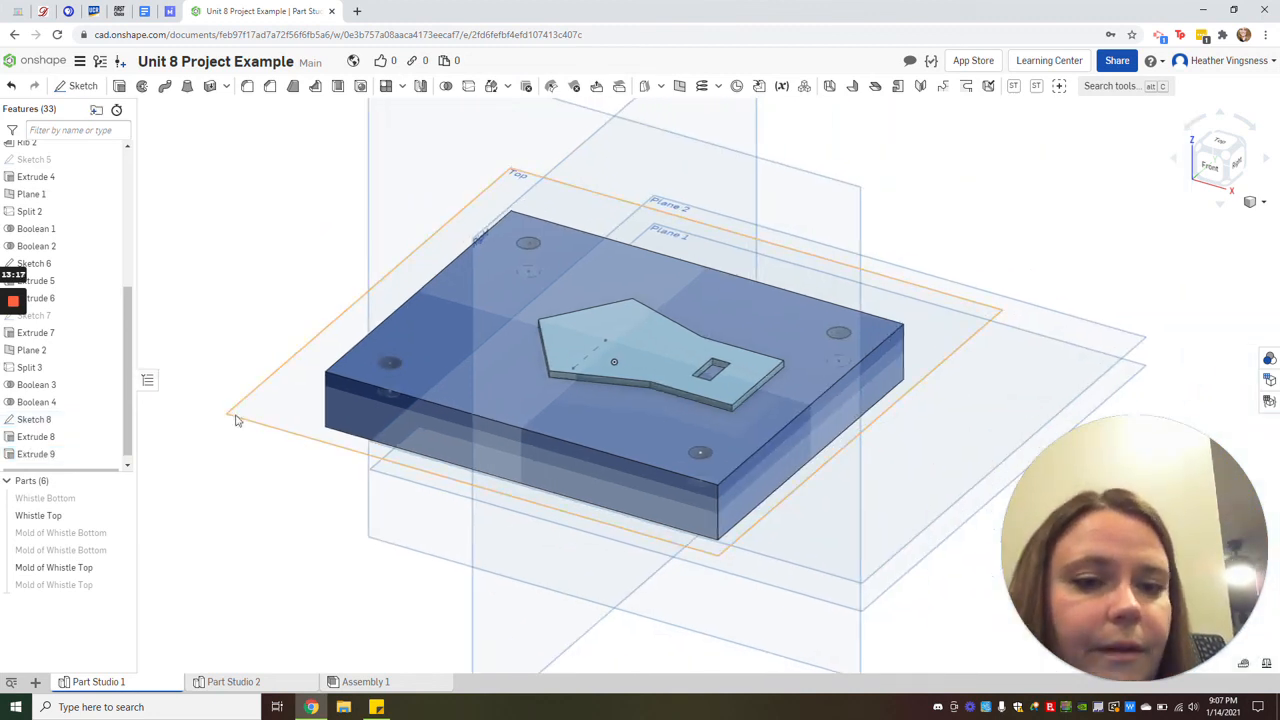
left_click(120, 584)
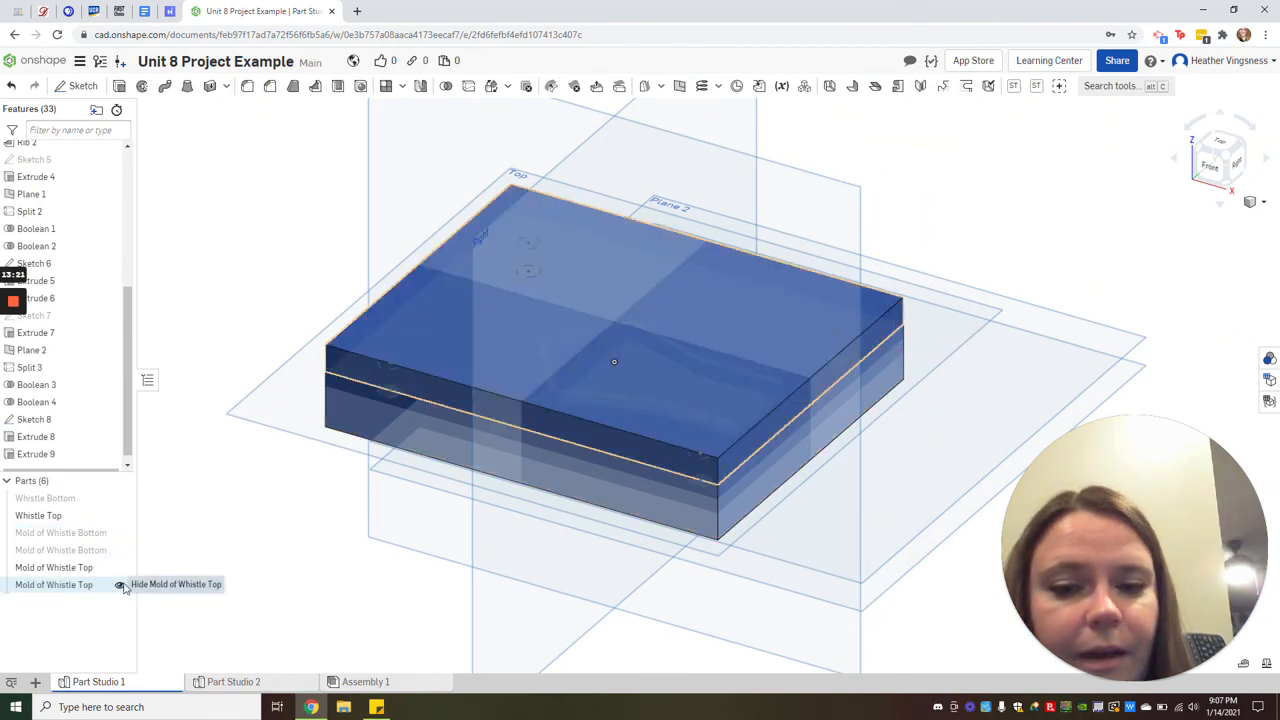
- Hide the Mold of Whistle Top pieces and show Whistle Bottom alongside Whistle Top, leaving all four mold pieces hidden
left_click(1229, 185)
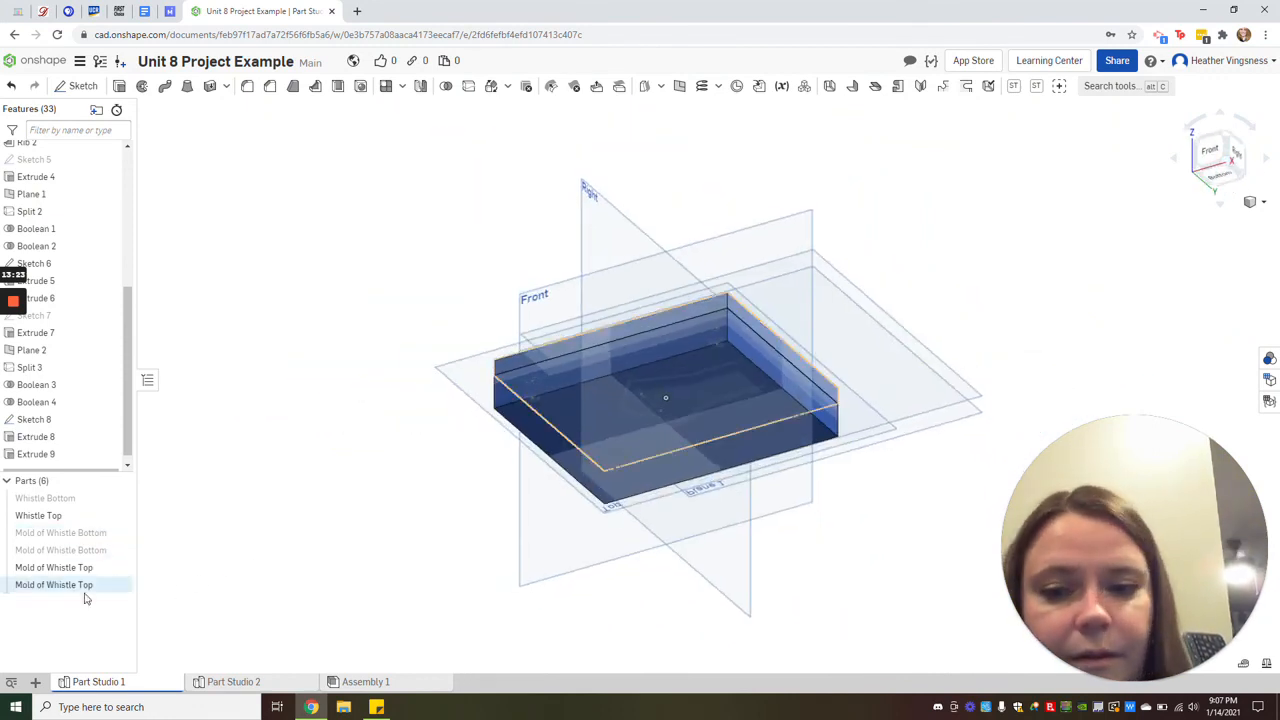
left_click(121, 567)
left_click(121, 567)
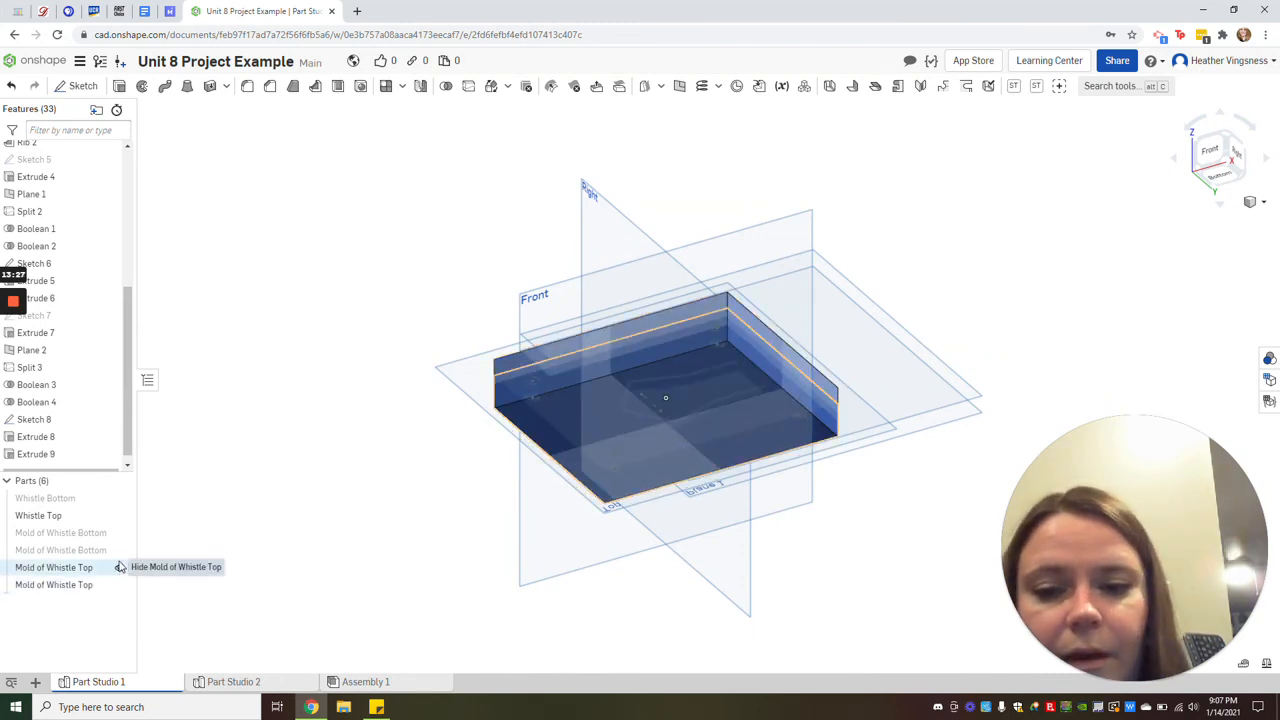
left_click(120, 568)
left_click(120, 585)
left_click(120, 533)
left_click(120, 534)
left_click(120, 550)
left_click(120, 550)
left_click(120, 498)
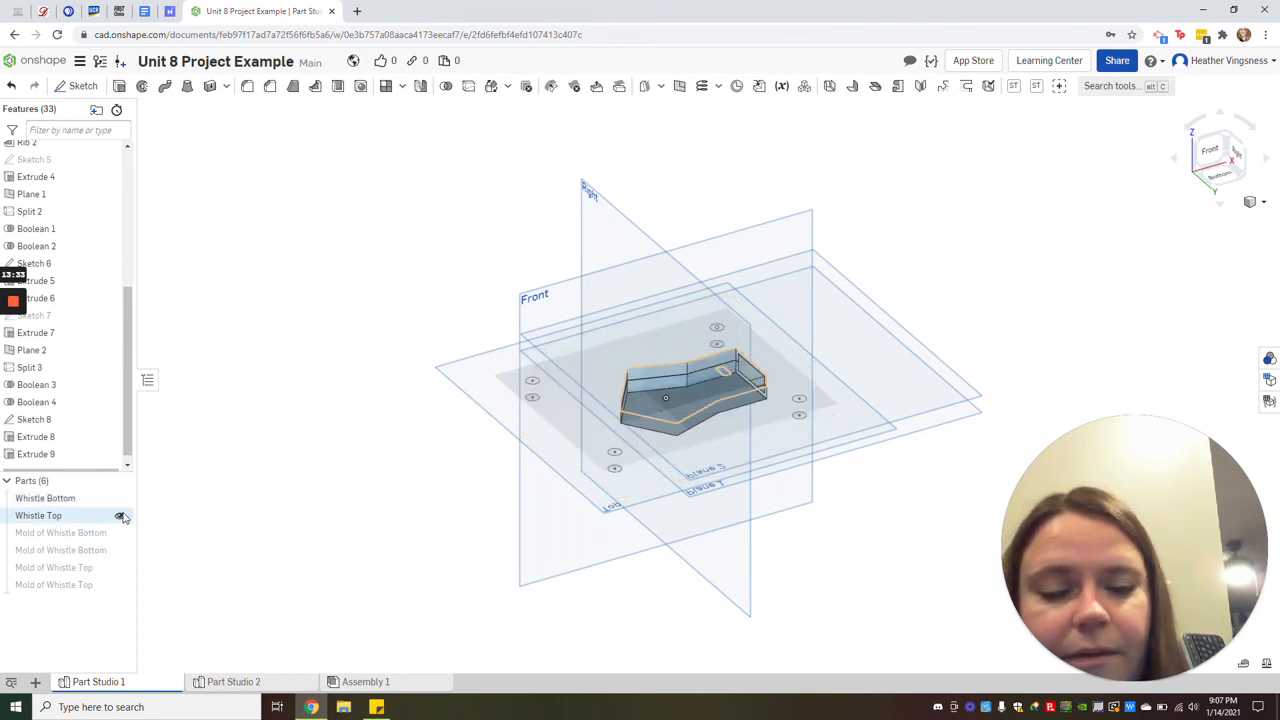
- Inspect Whistle Top and Whistle Bottom by toggling each half's visibility, and view the complete whistle from above
left_click(120, 516)
left_click(120, 499)
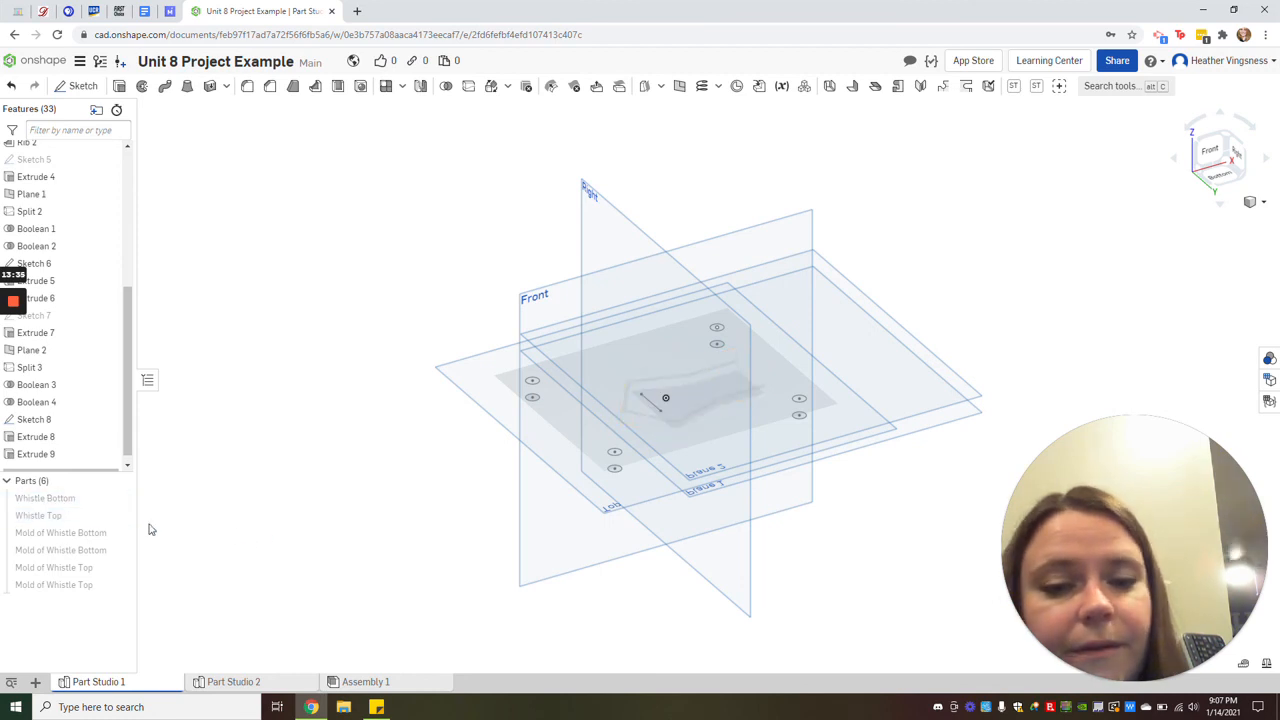
left_click(121, 515)
left_click(121, 500)
left_click(120, 516)
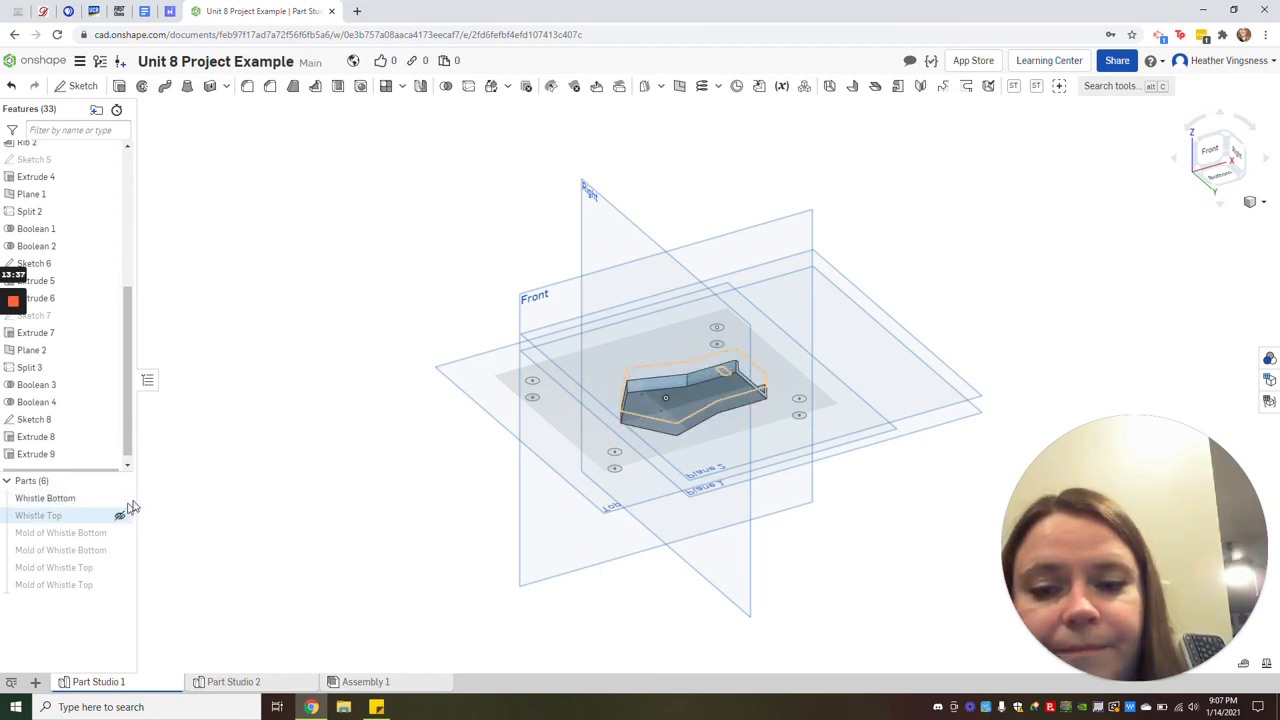
left_click(120, 516)
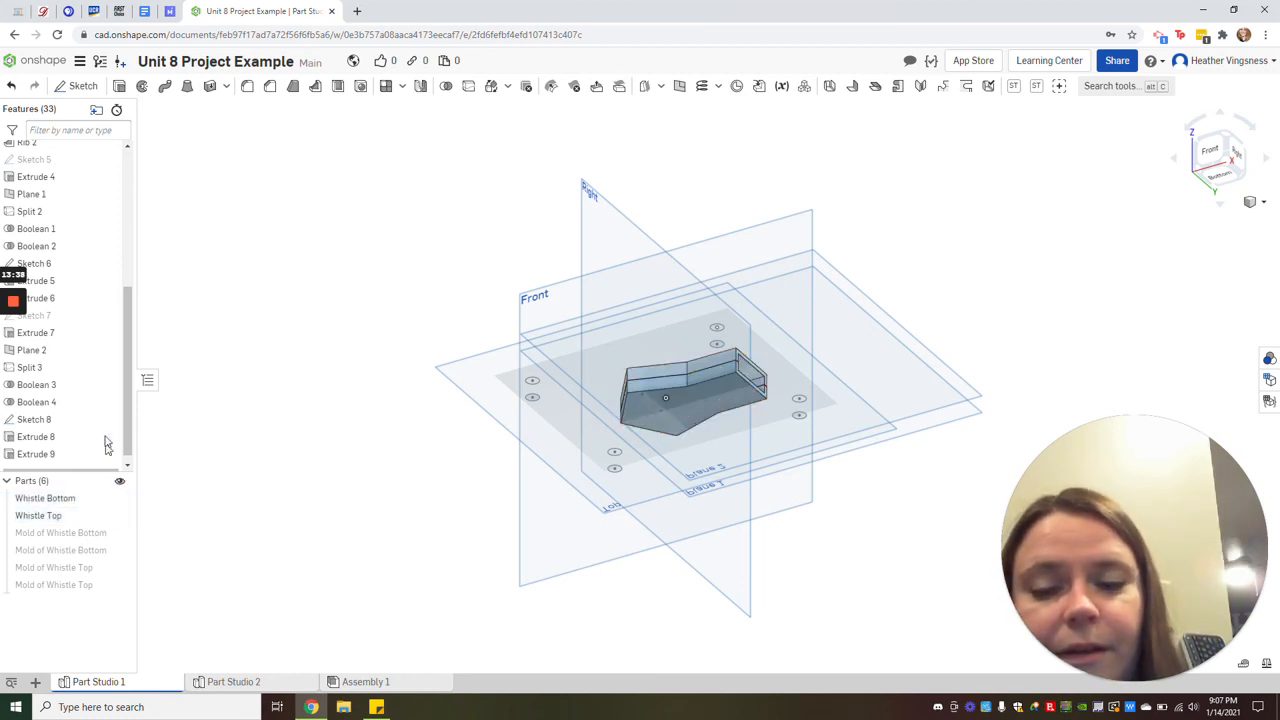
left_click(1258, 143)
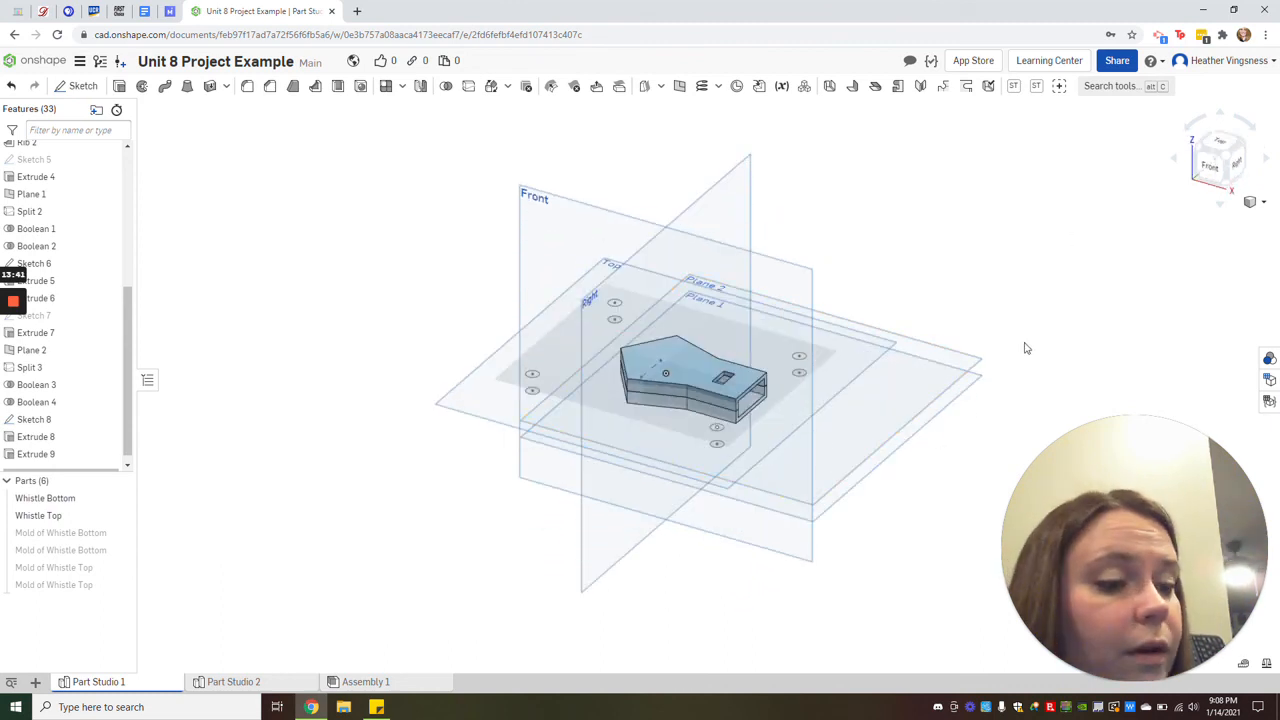
middle_click_drag(1025, 348, 983, 391)
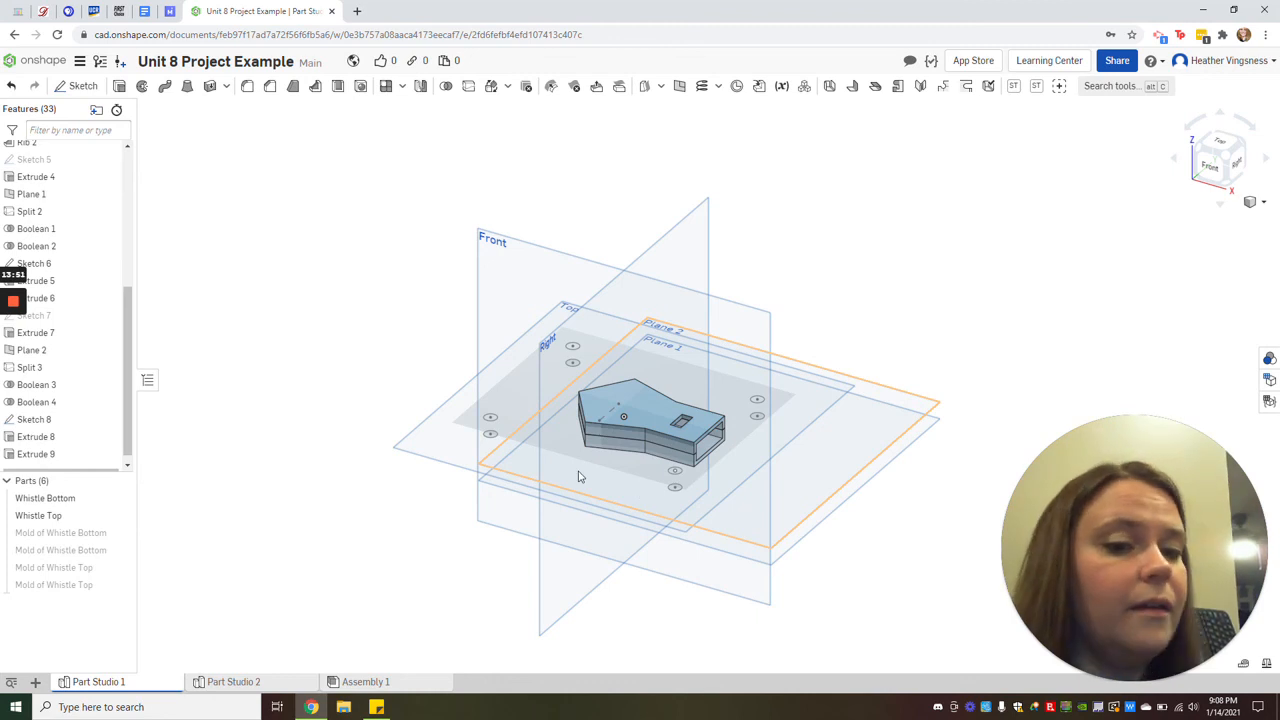
- Show both Mold of Whistle Bottom pieces and both Mold of Whistle Top pieces around the whistle
left_click(119, 532)
left_click(119, 550)
left_click(119, 567)
left_click(119, 585)
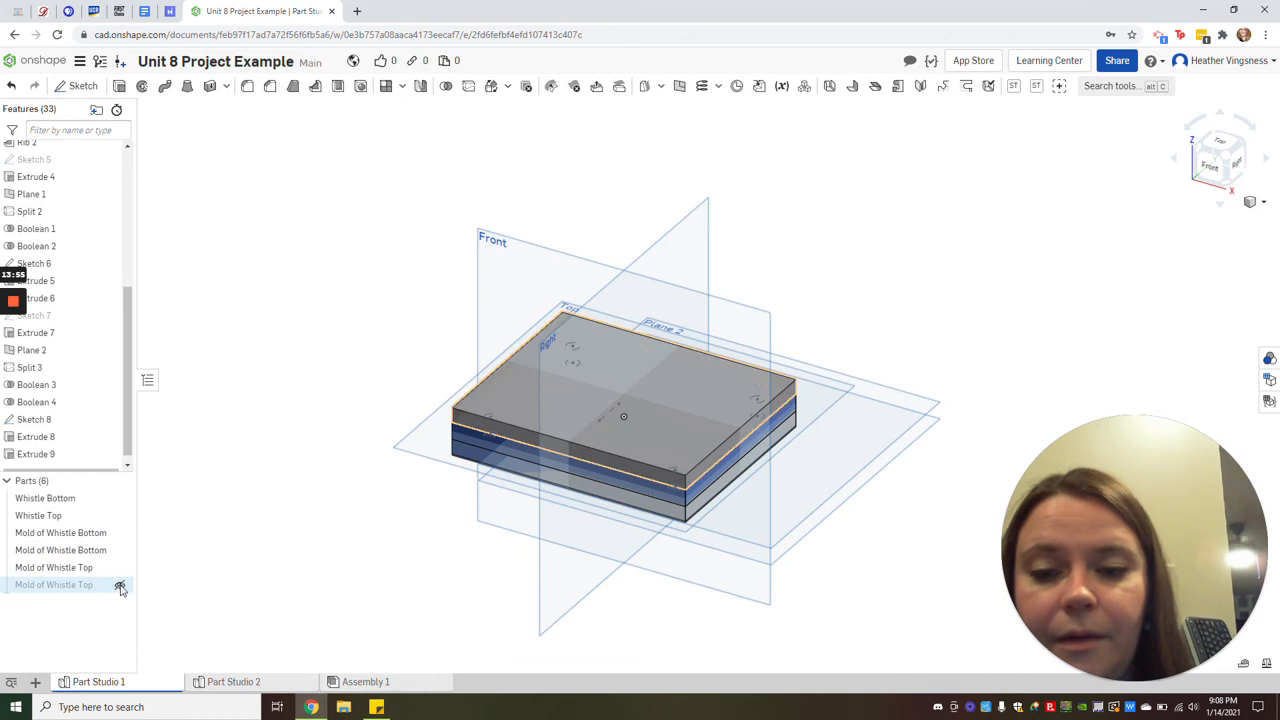
left_click(119, 586)
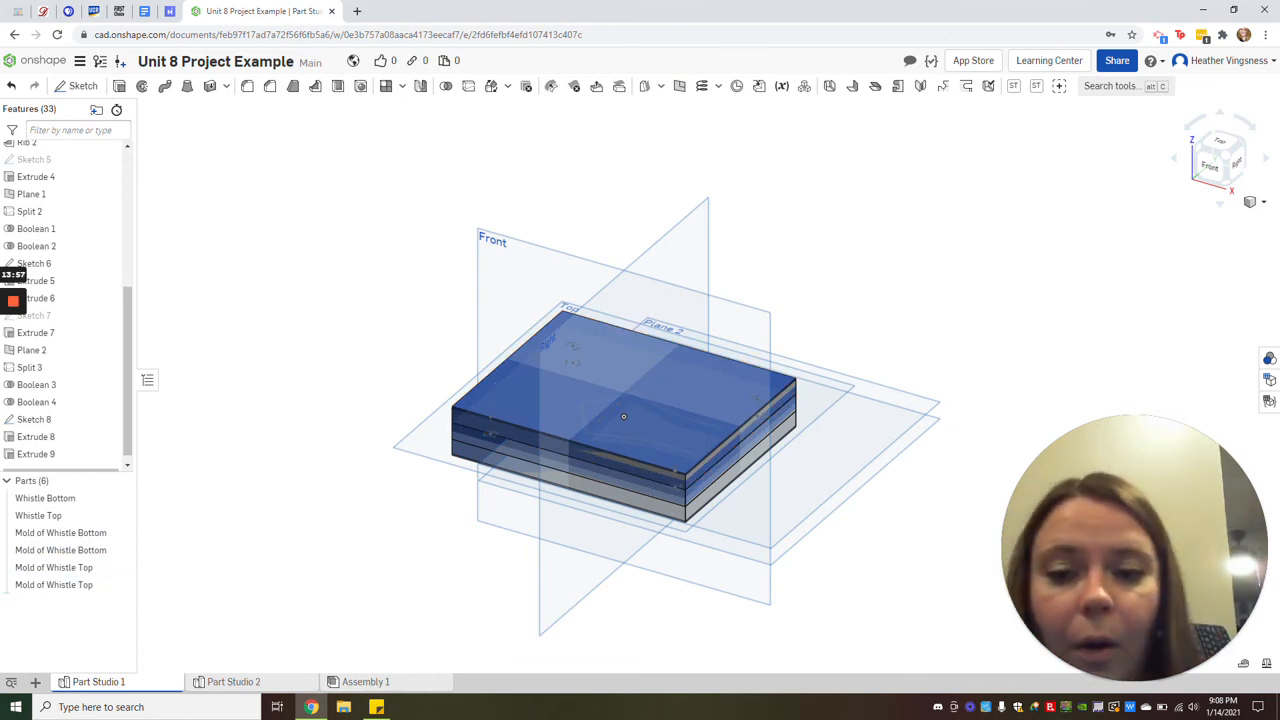
- Hide both Mold of Whistle Top pieces and inspect each Mold of Whistle Bottom piece, leaving both bottom pieces shown
left_click(119, 567)
left_click(119, 585)
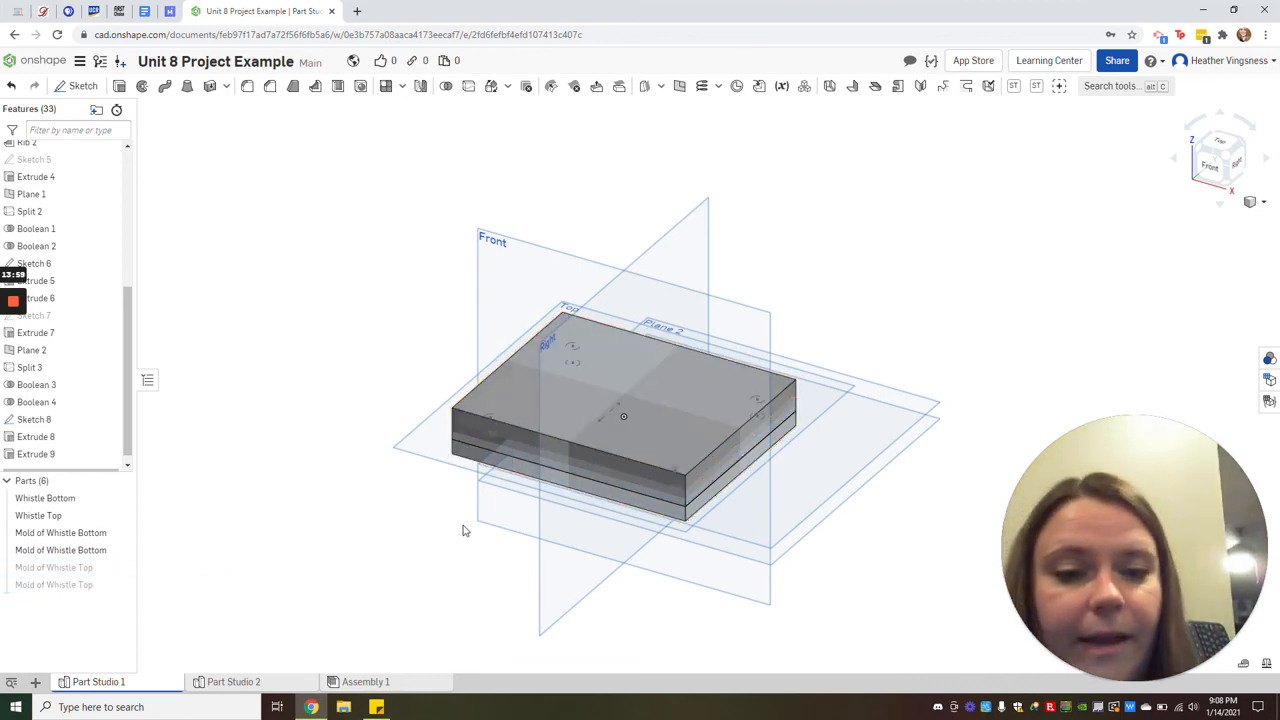
left_click(119, 532)
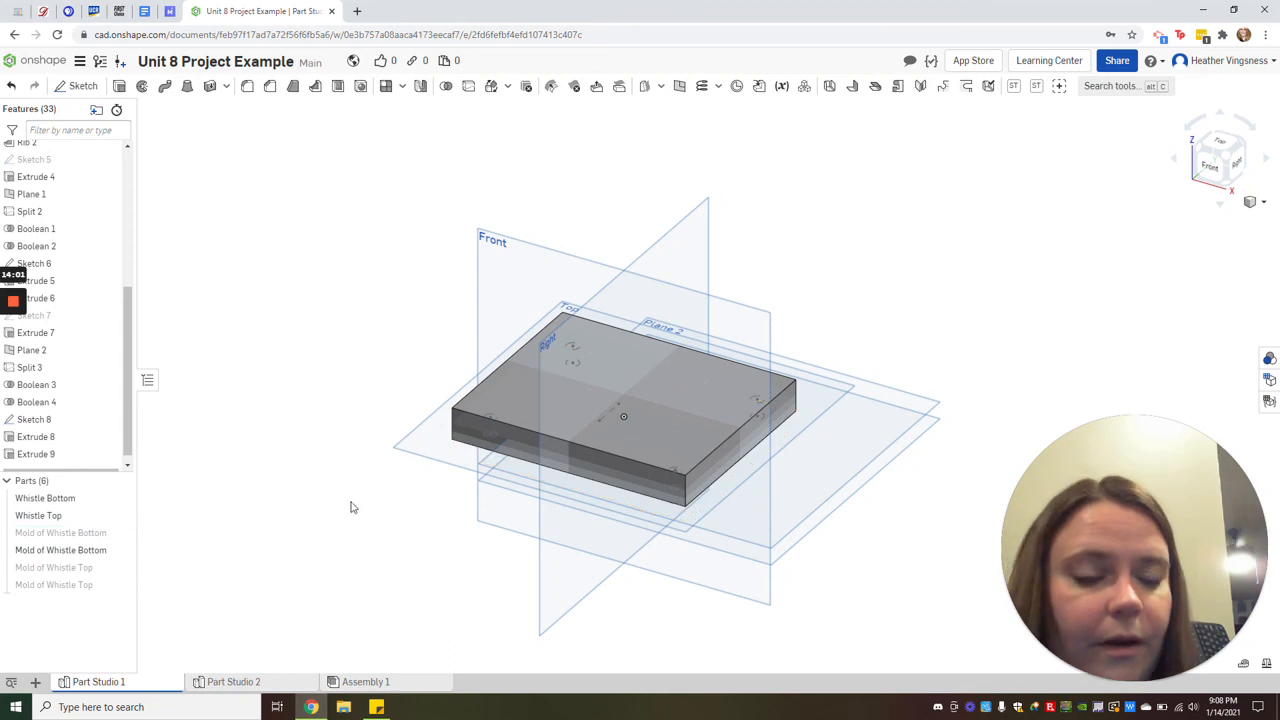
left_click(119, 550)
left_click(119, 532)
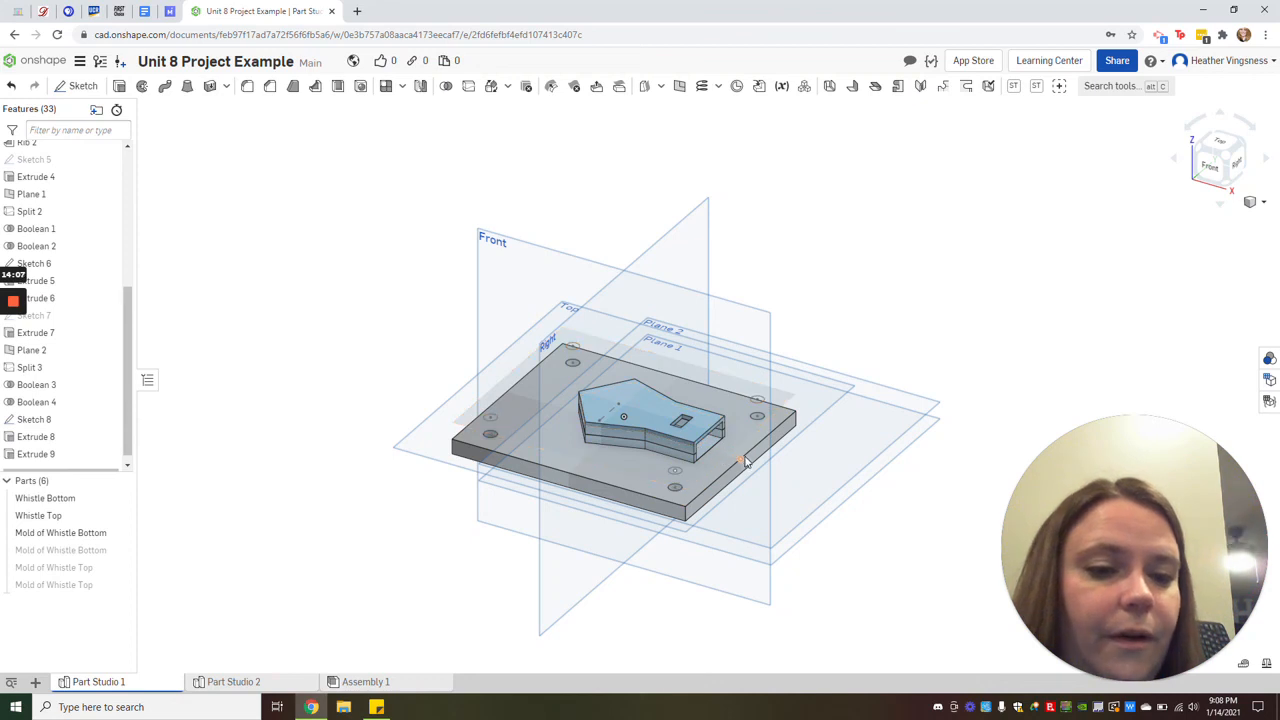
left_click(118, 549)
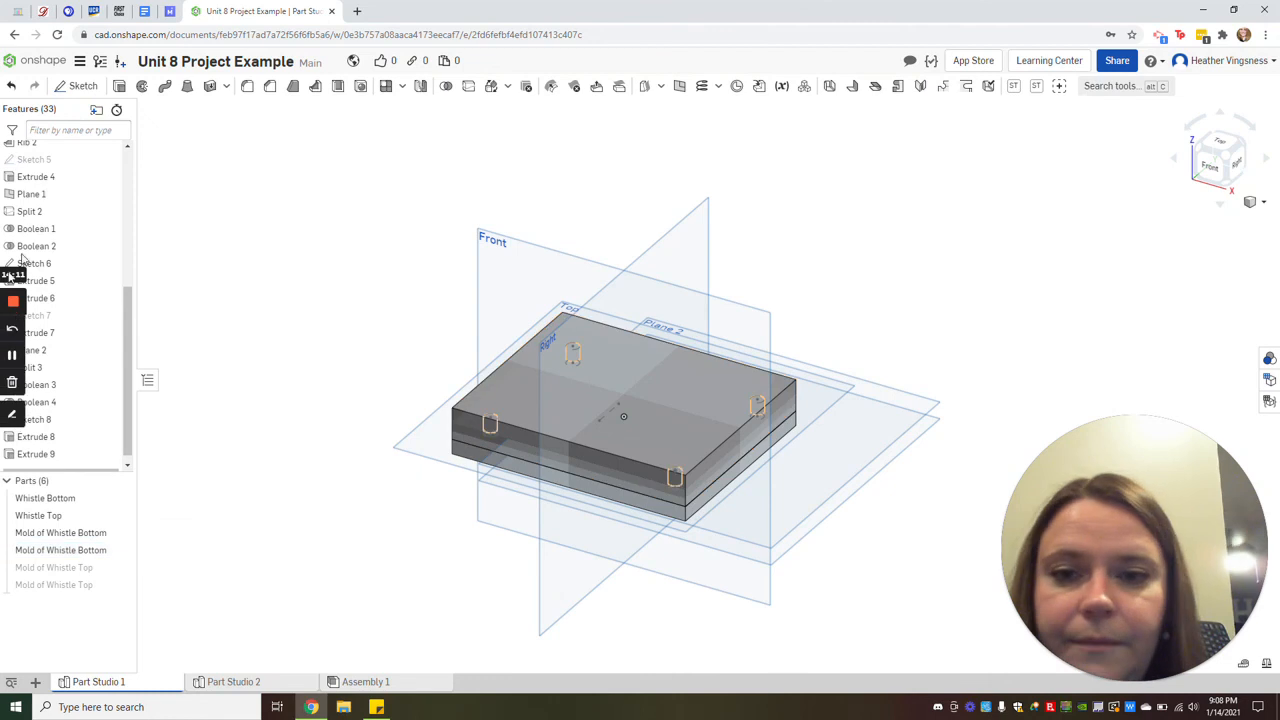
- Sketch a circle on the mold's end face at the mouthpiece, centered on the parting line, and hide the upper Mold of Whistle Bottom piece
left_click(84, 90)
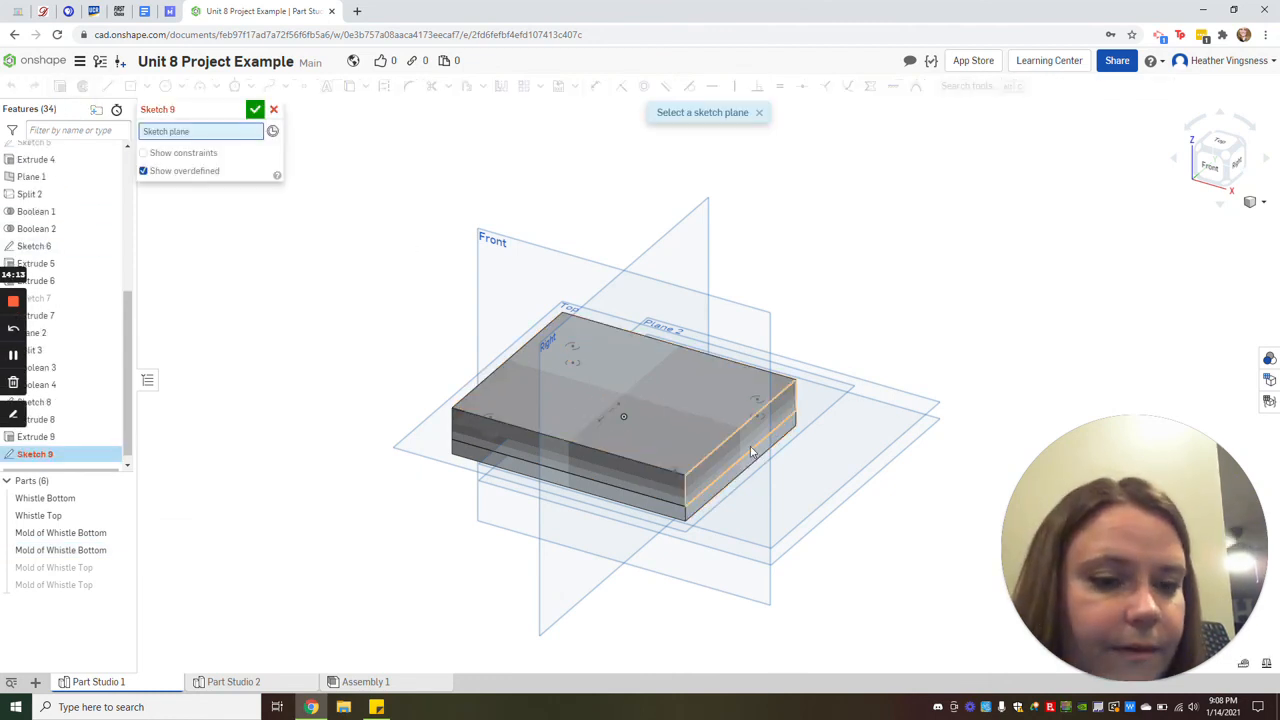
left_click(727, 437)
left_click(165, 85)
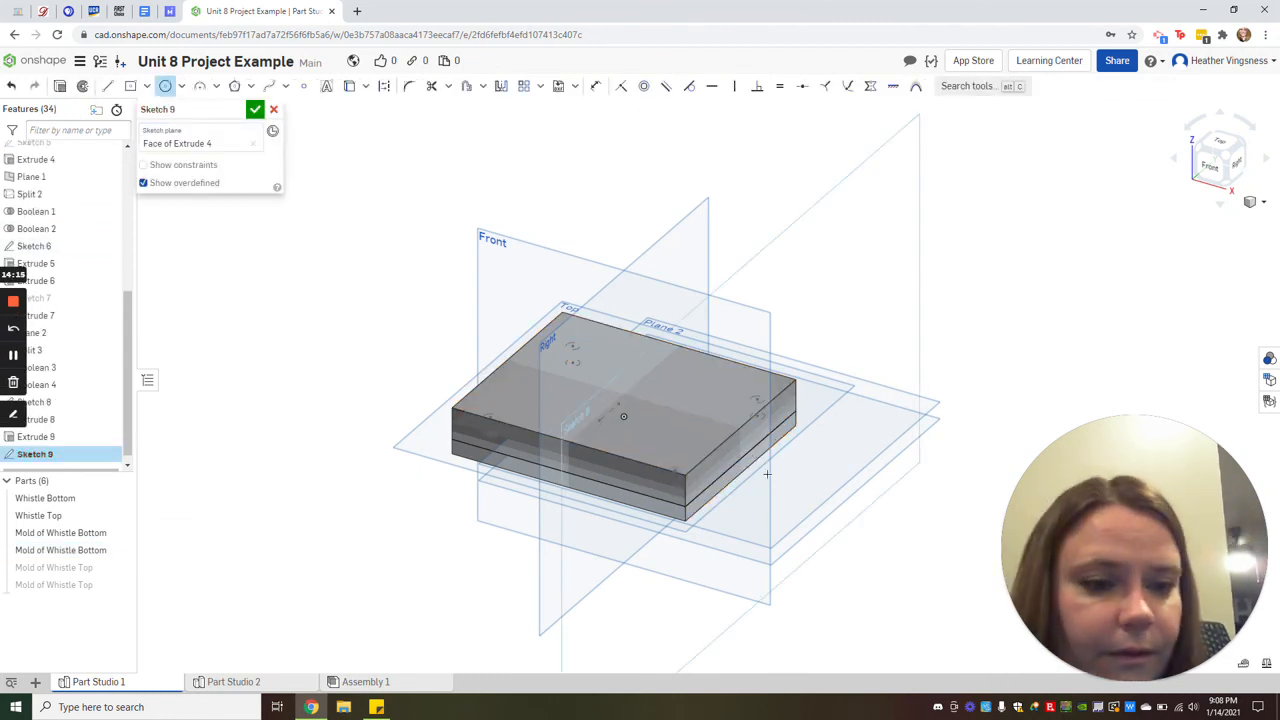
left_click(749, 443)
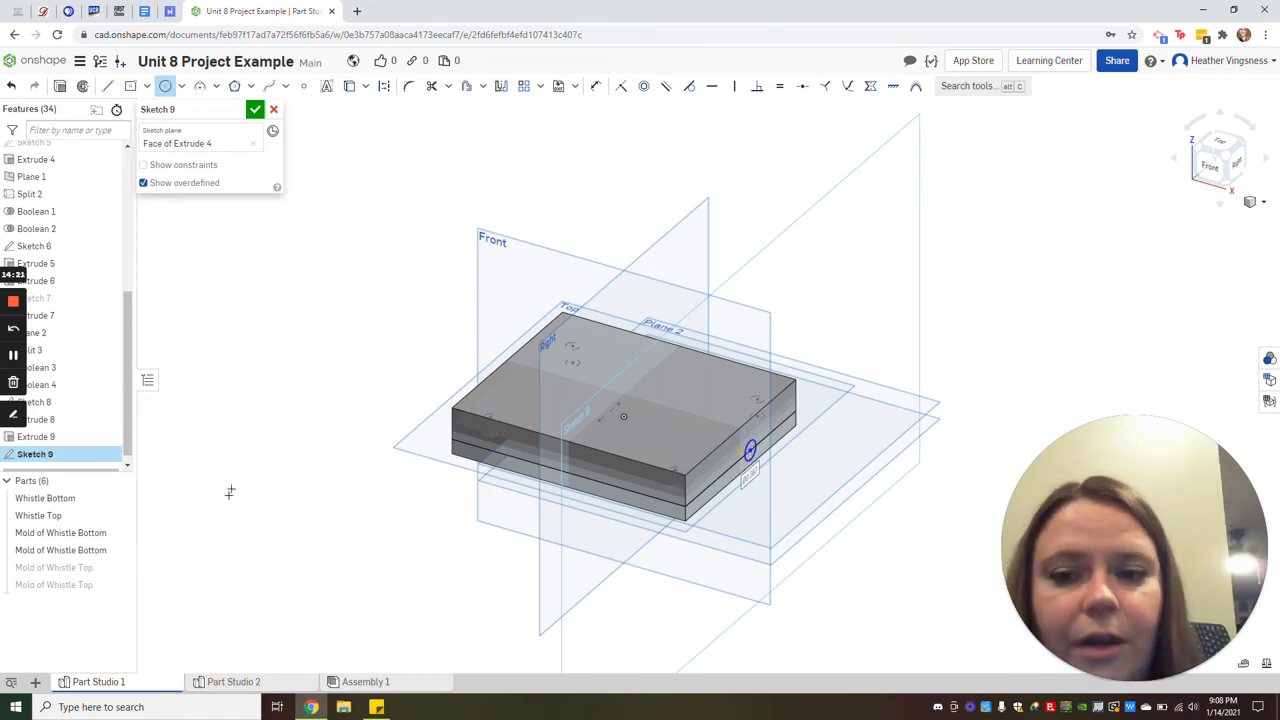
left_click(119, 551)
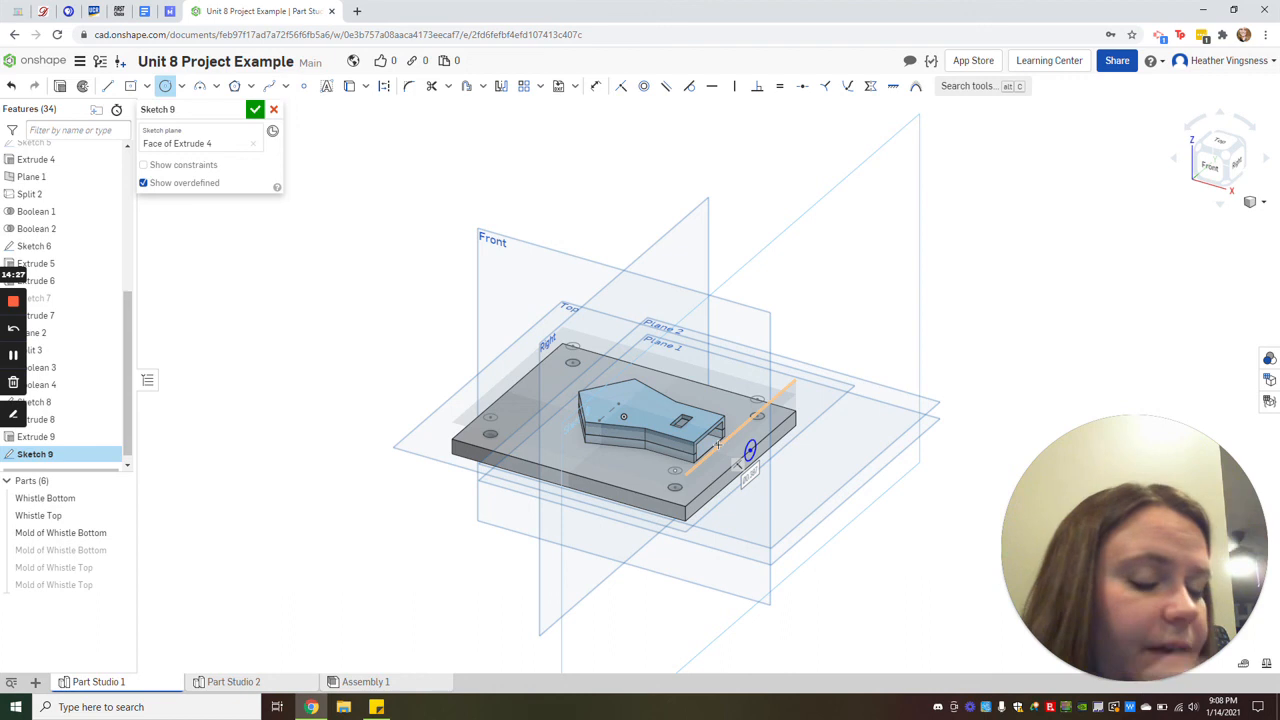
scroll(717, 445, "up", 5)
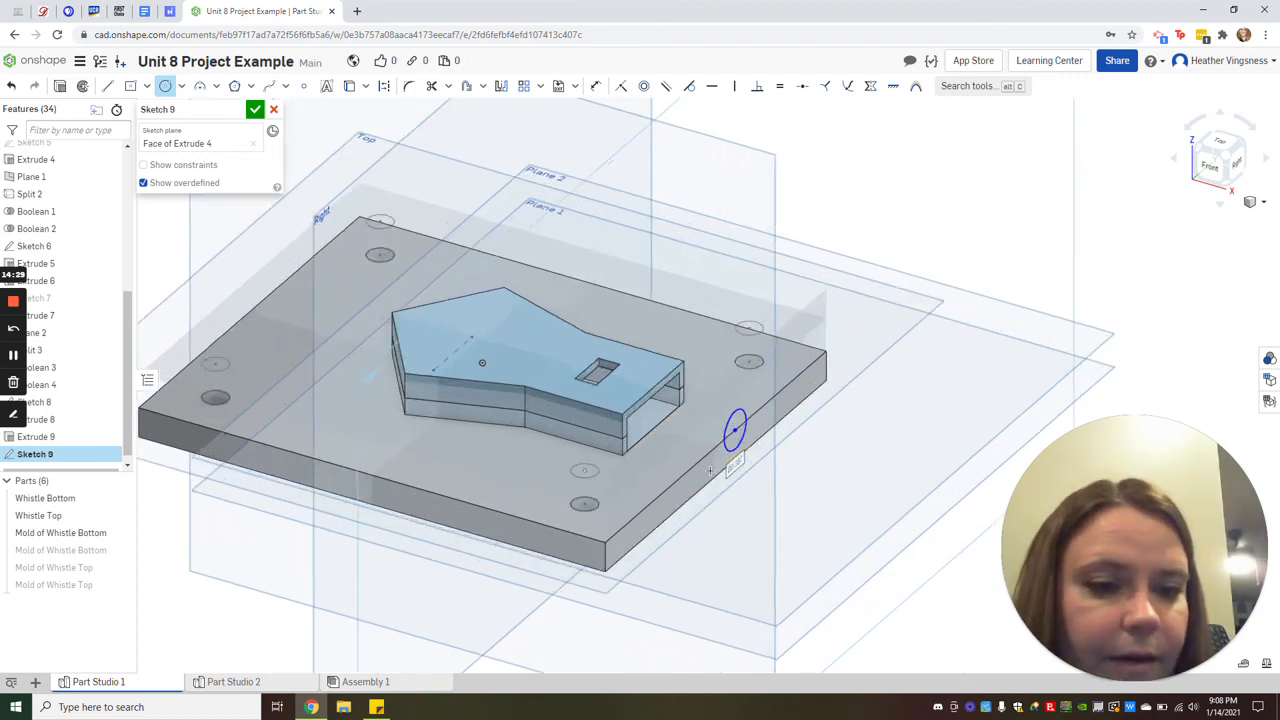
middle_click_drag(661, 465, 644, 498)
scroll(384, 258, "up", 1)
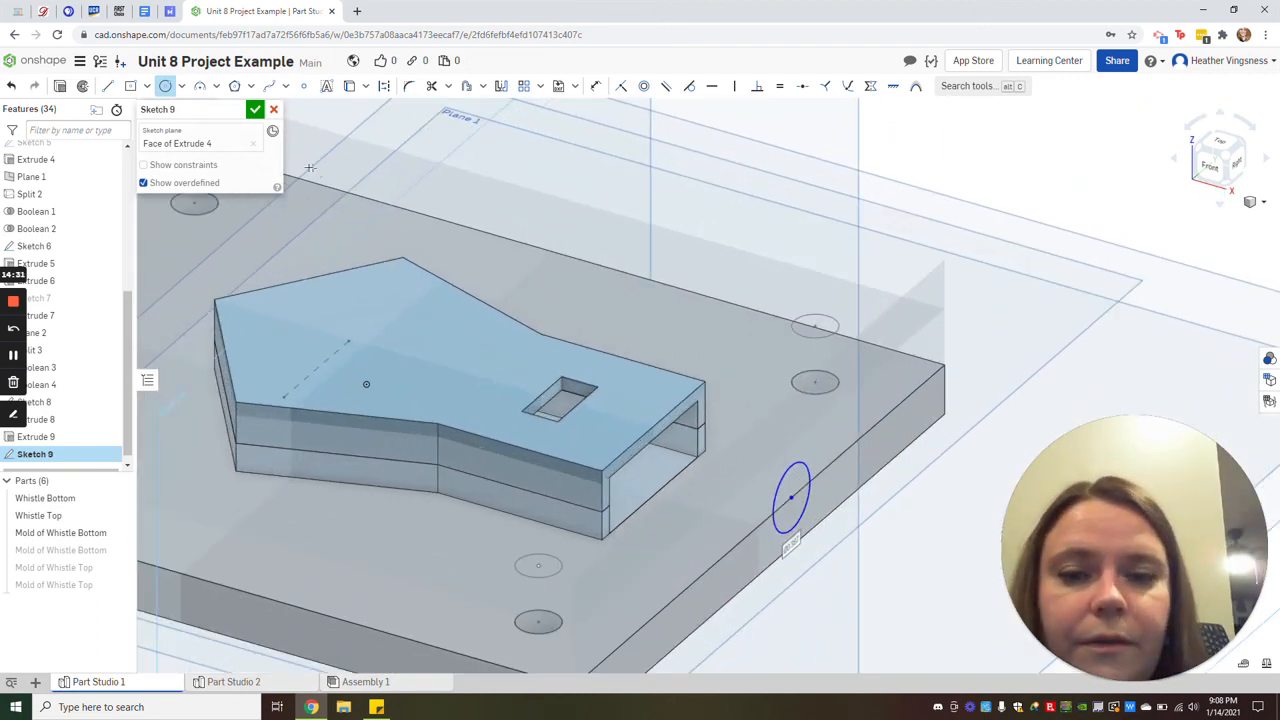
- Extrude-remove the Sketch 9 circle from the lower Mold of Whistle Bottom piece, inward up to the whistle's mouthpiece end face
left_click(62, 87)
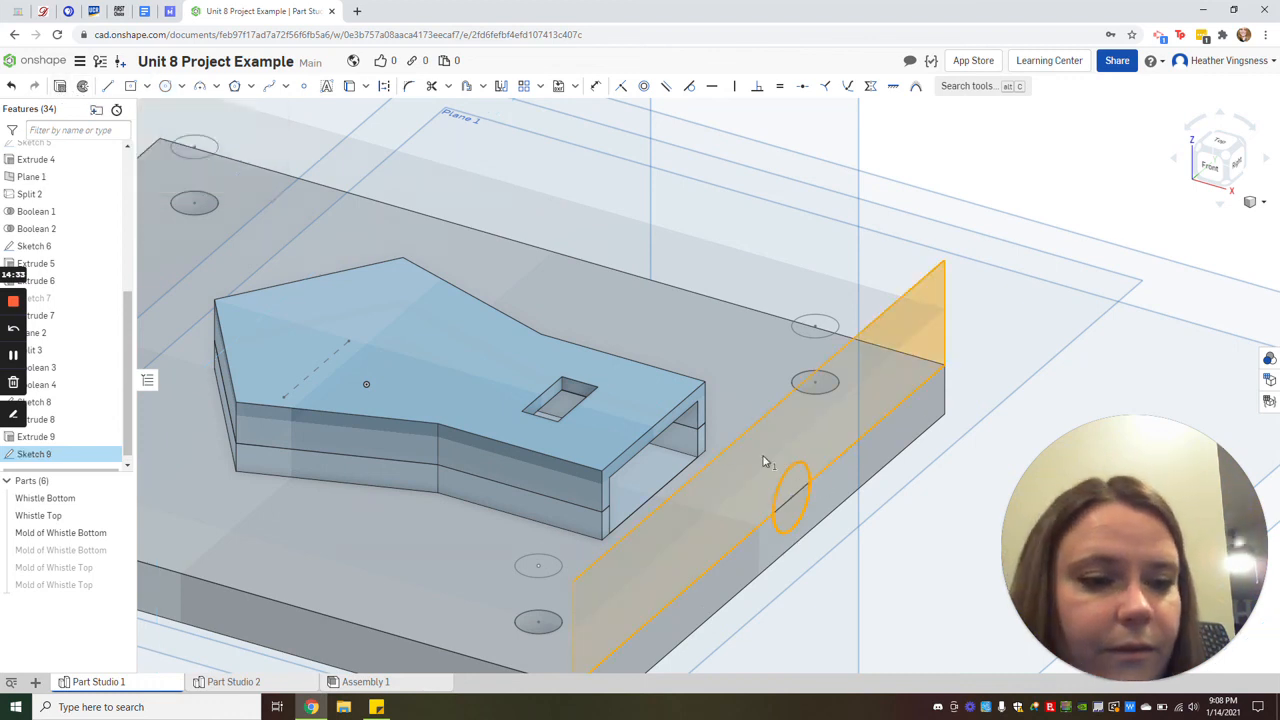
left_click(180, 144)
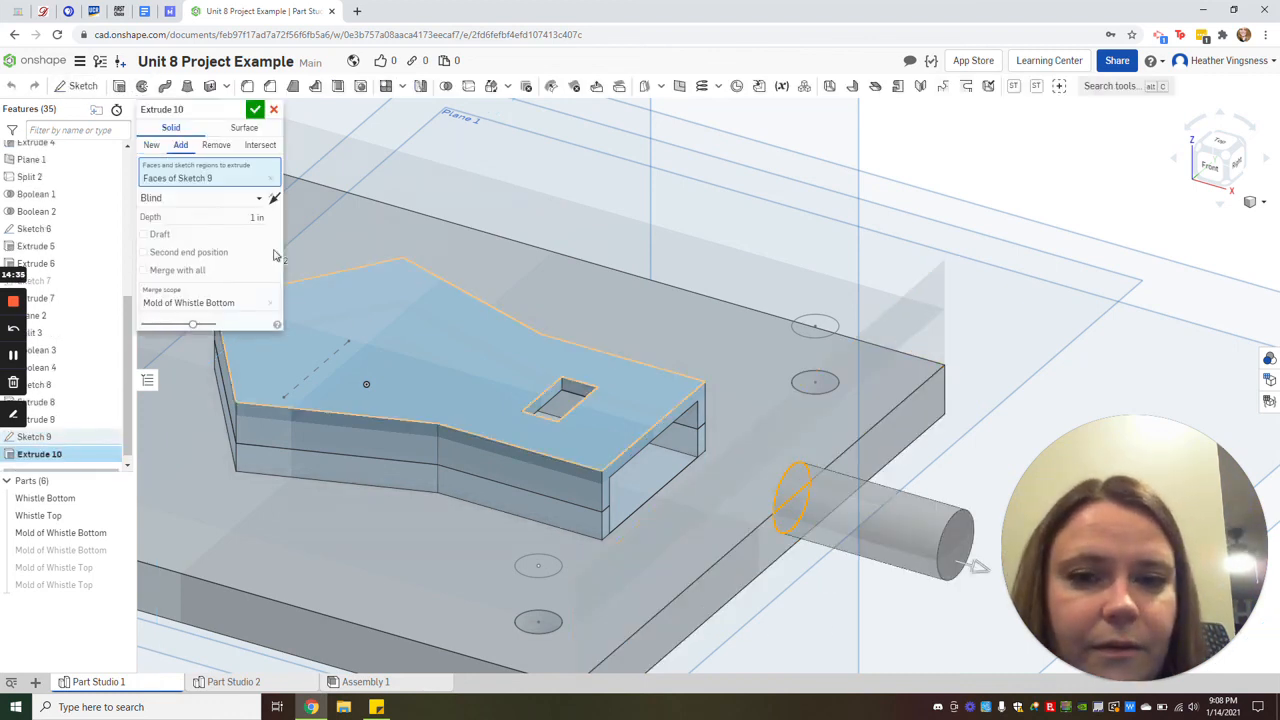
left_click(273, 198)
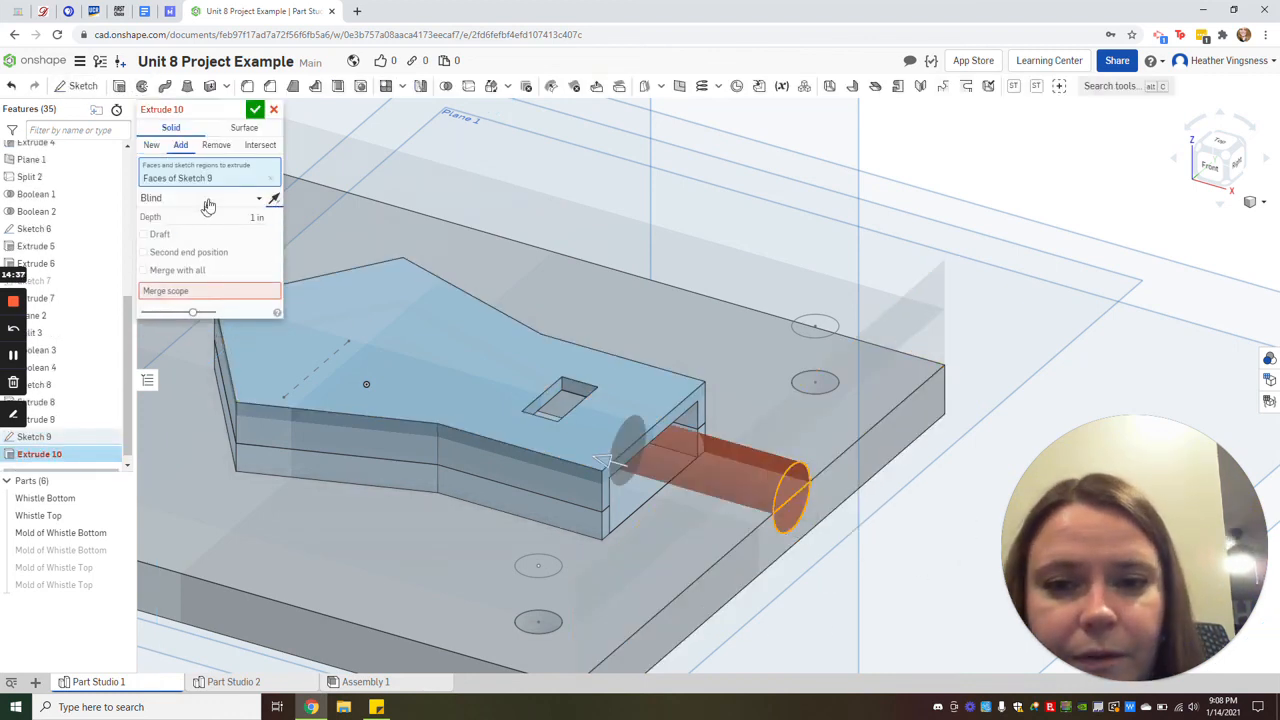
left_click(205, 200)
left_click(200, 271)
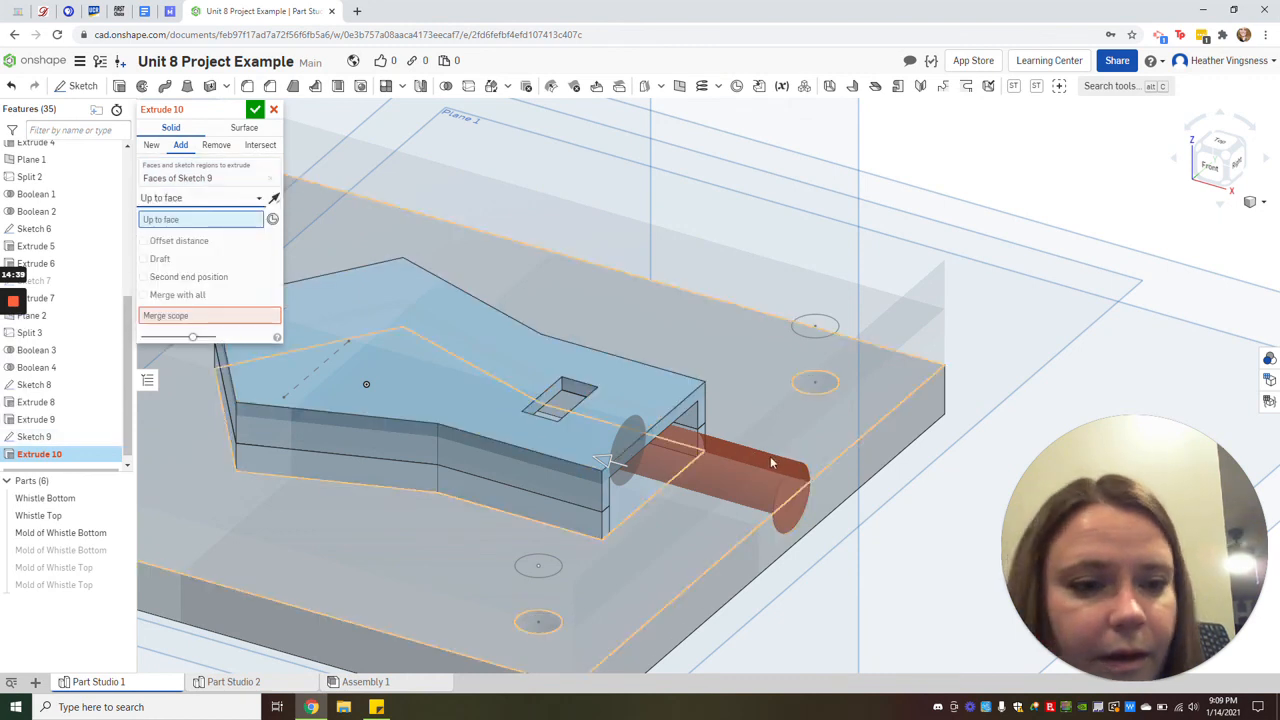
left_click(697, 406)
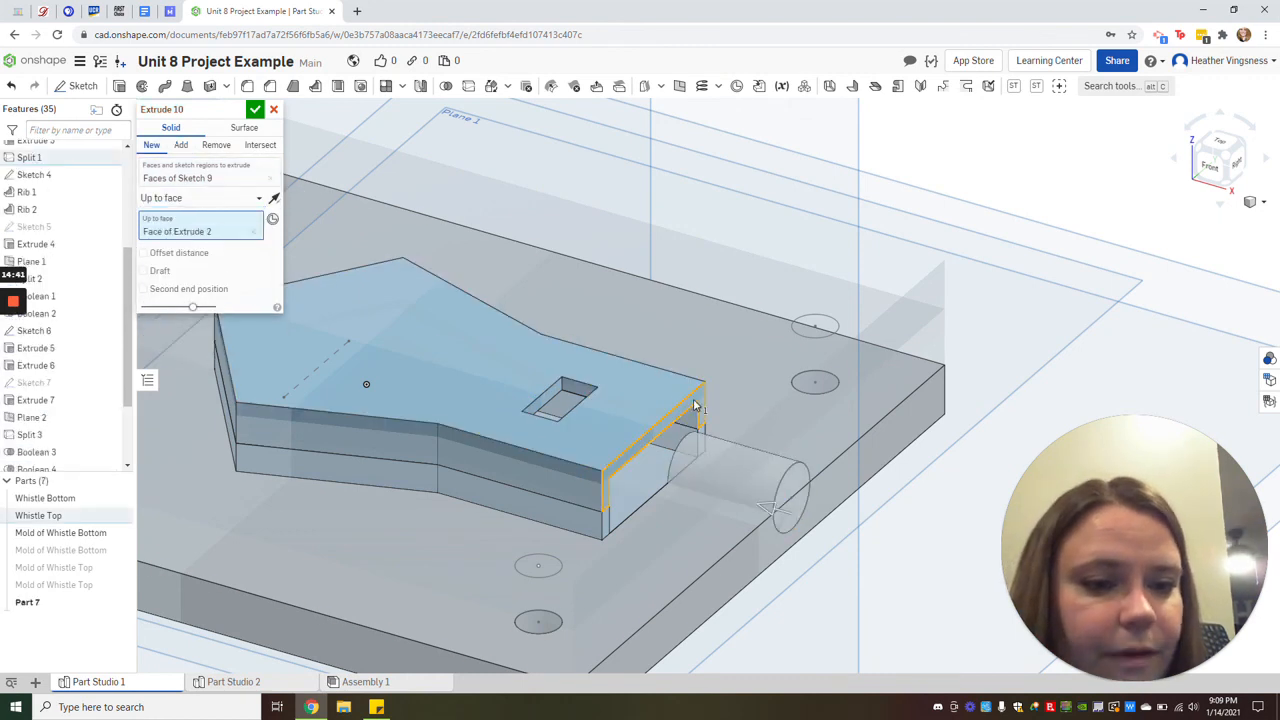
left_click(220, 147)
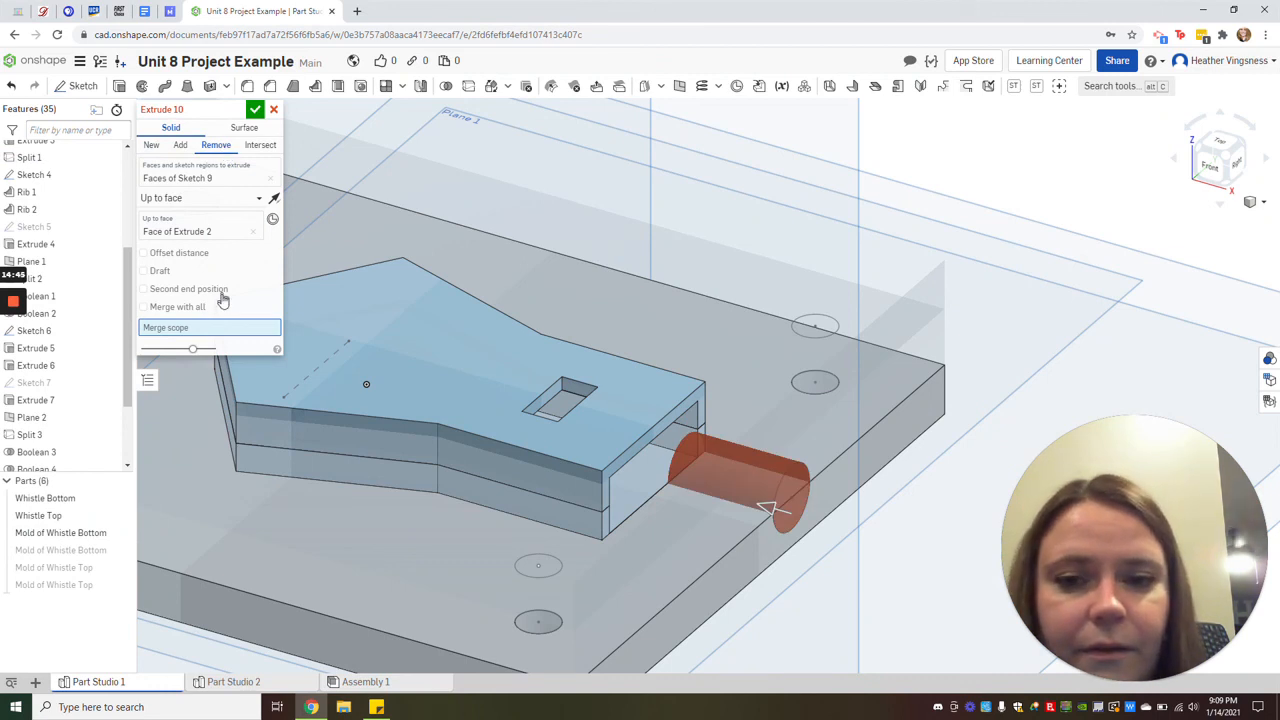
left_click(371, 553)
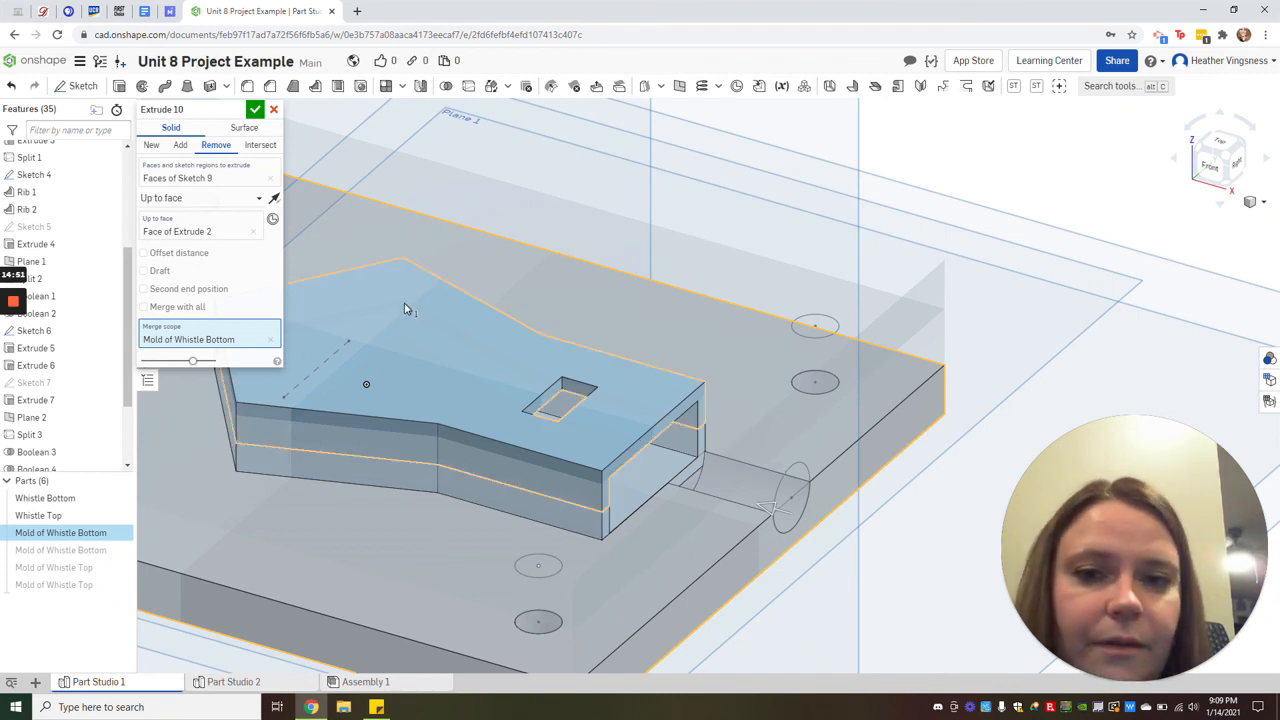
left_click(255, 111)
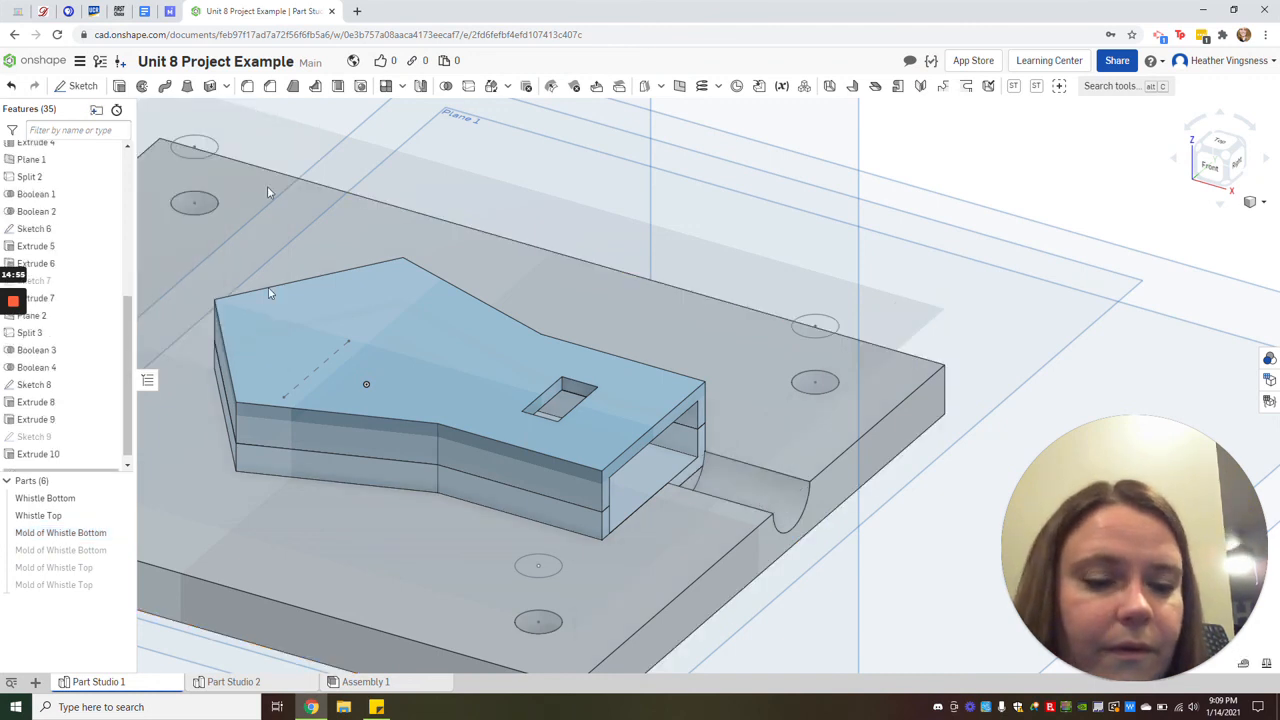
- Inspect the new channel and cavity by toggling the upper Mold of Whistle Bottom piece, Whistle Top and Whistle Bottom
left_click(119, 550)
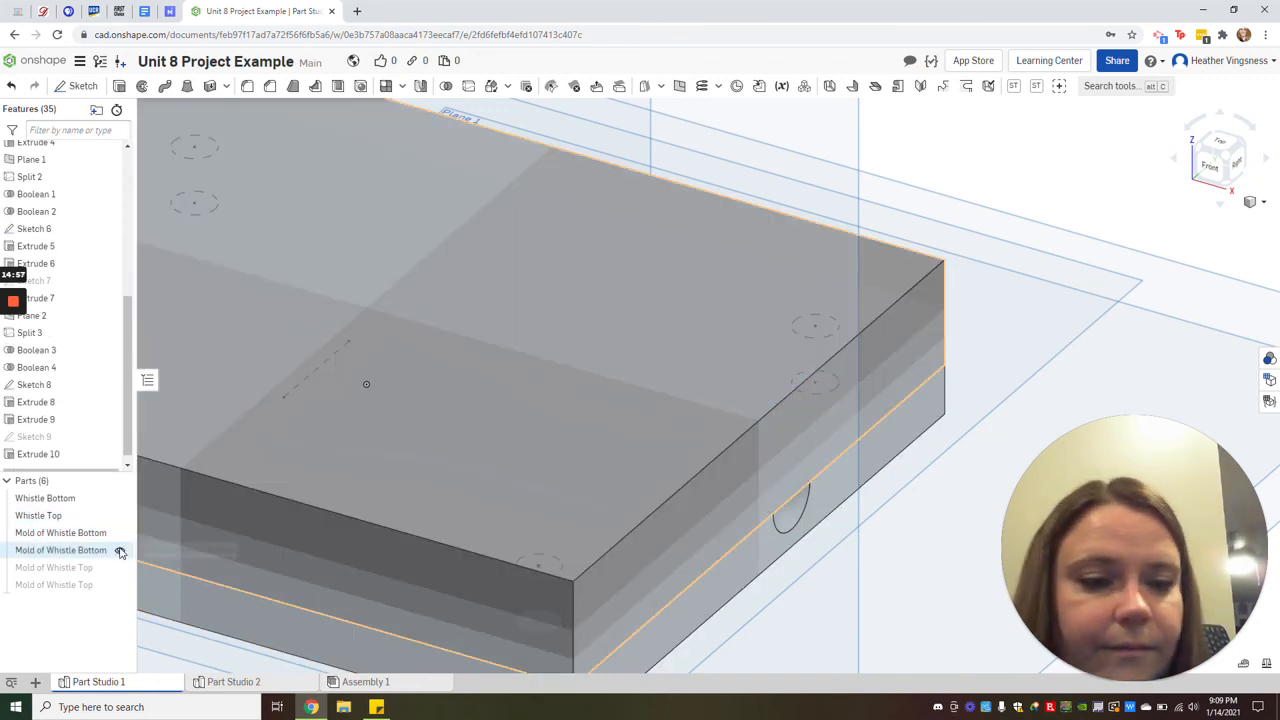
left_click(119, 550)
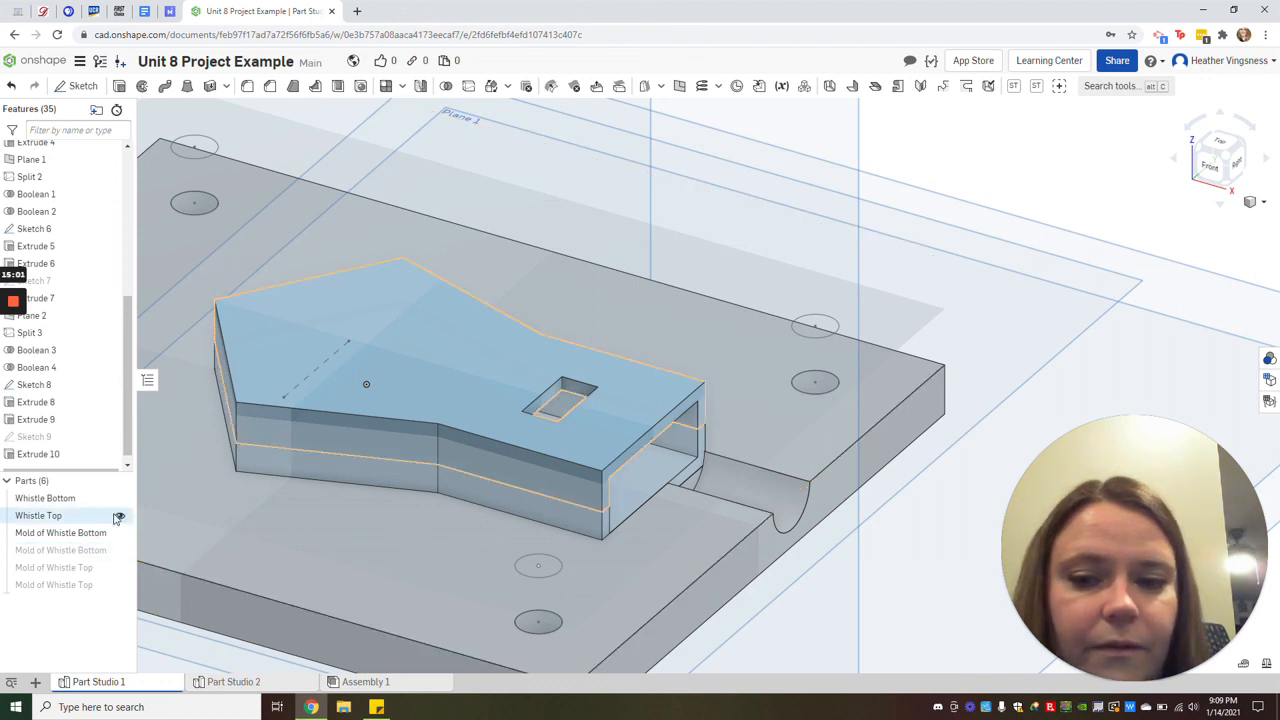
left_click(119, 515)
left_click(119, 498)
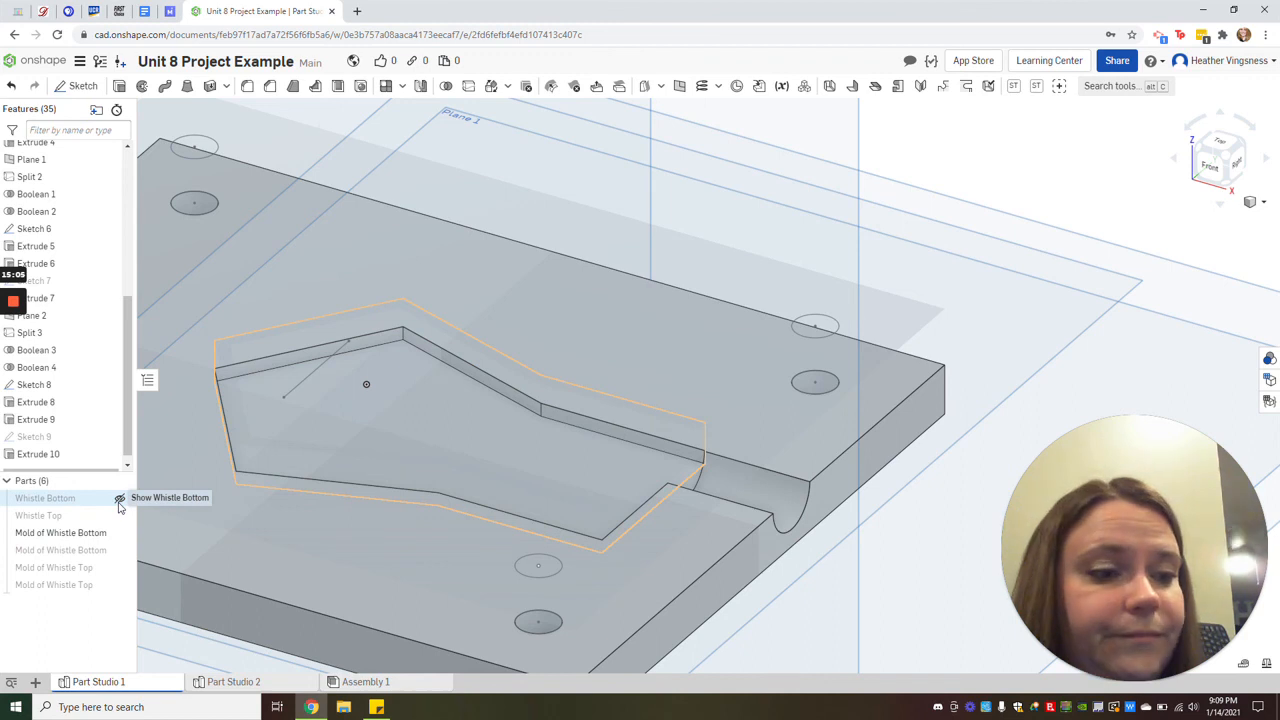
left_click(119, 499)
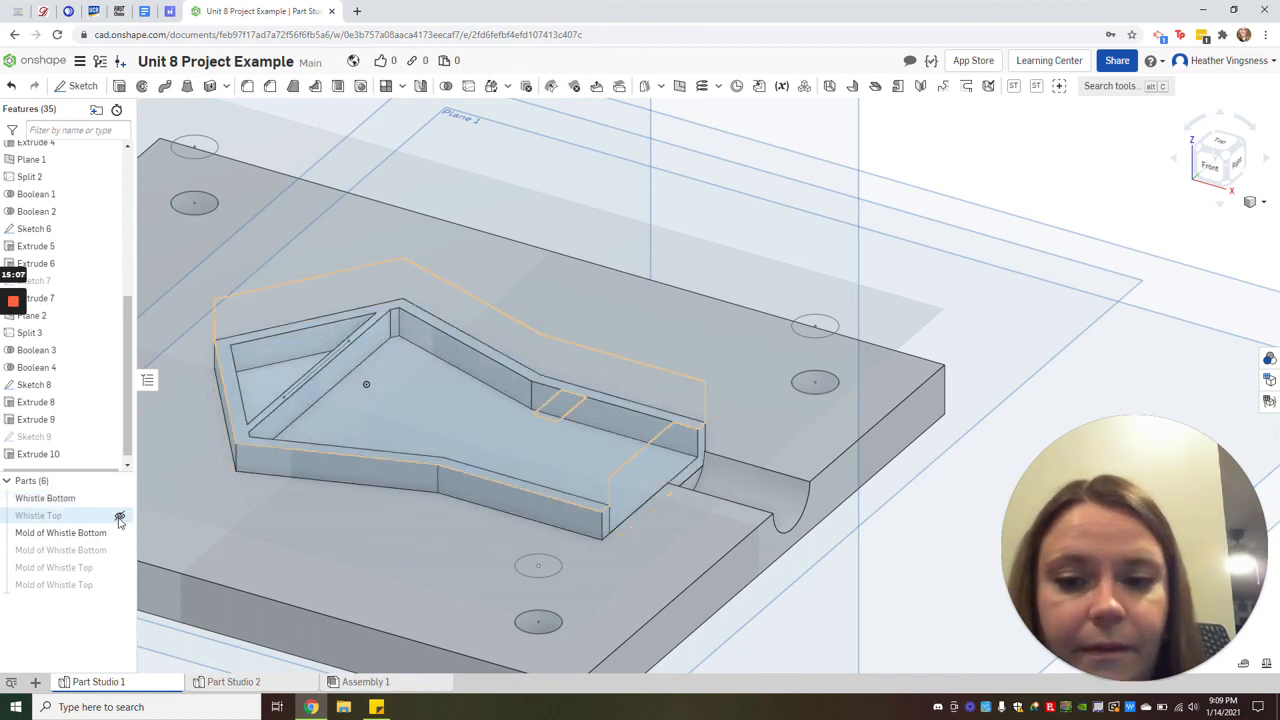
left_click(119, 515)
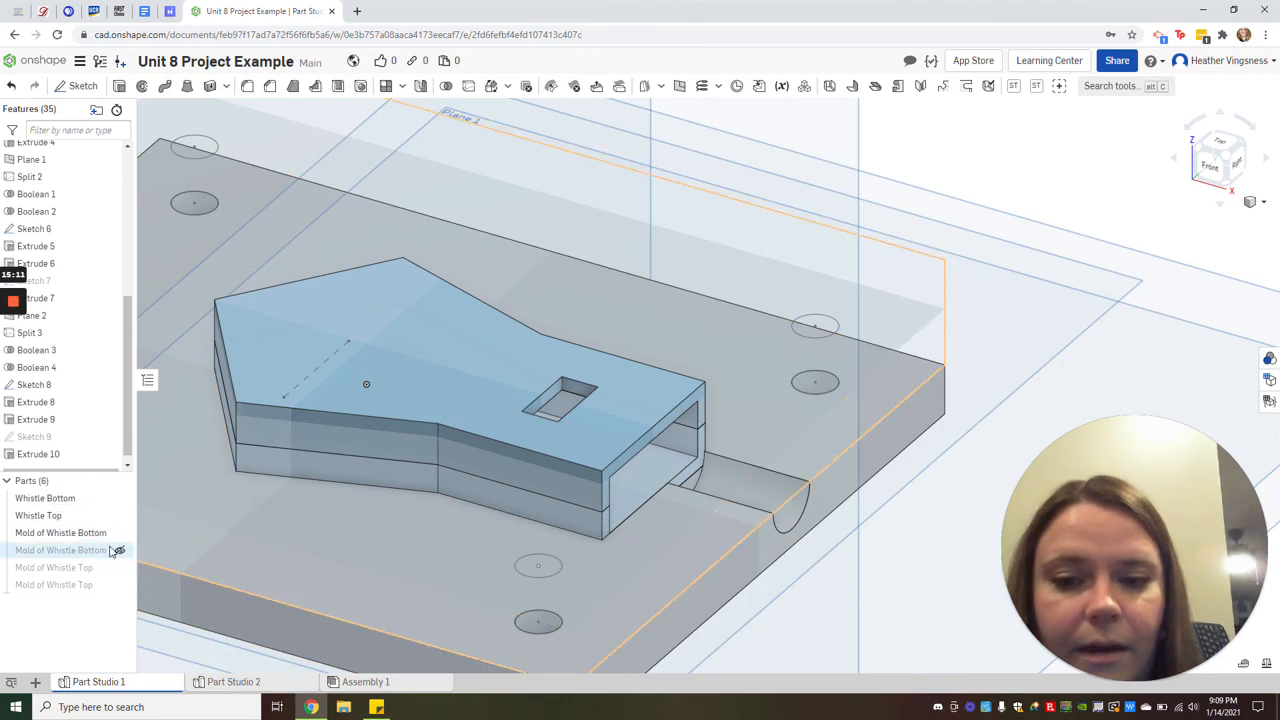
- Hide the lower Mold of Whistle Bottom piece and show both Mold of Whistle Top pieces
left_click(120, 532)
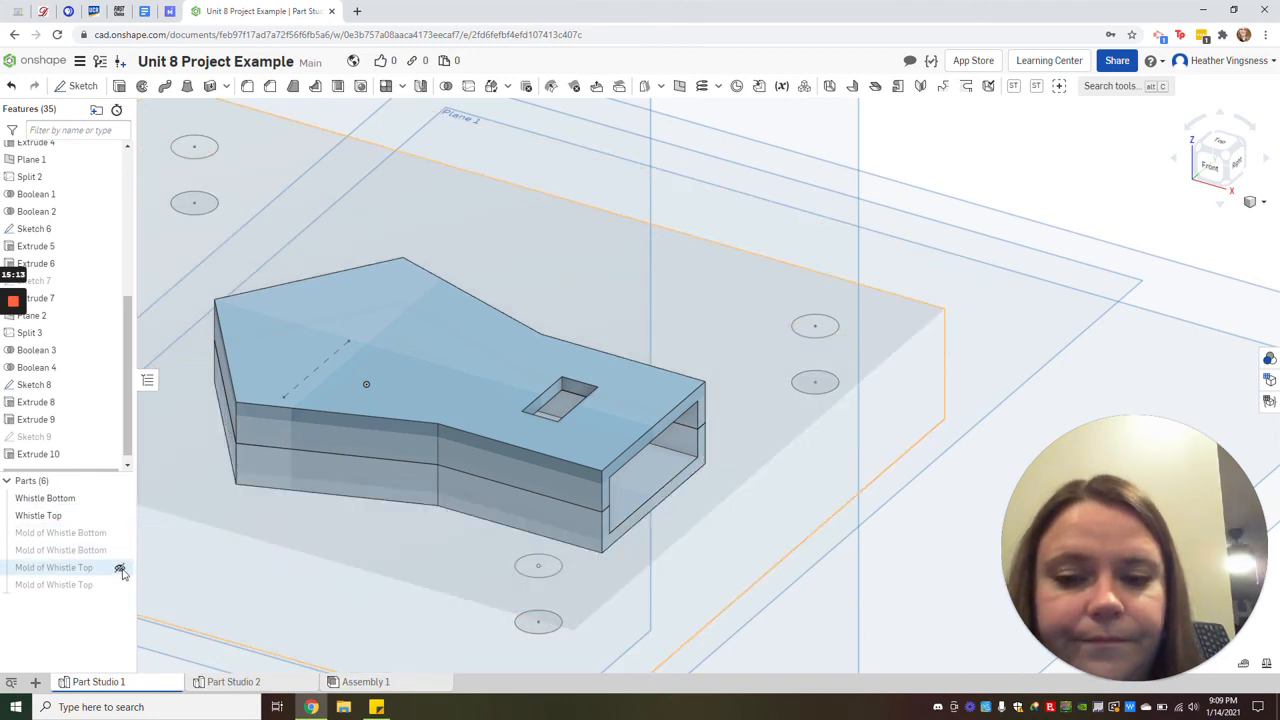
left_click(120, 568)
left_click(119, 585)
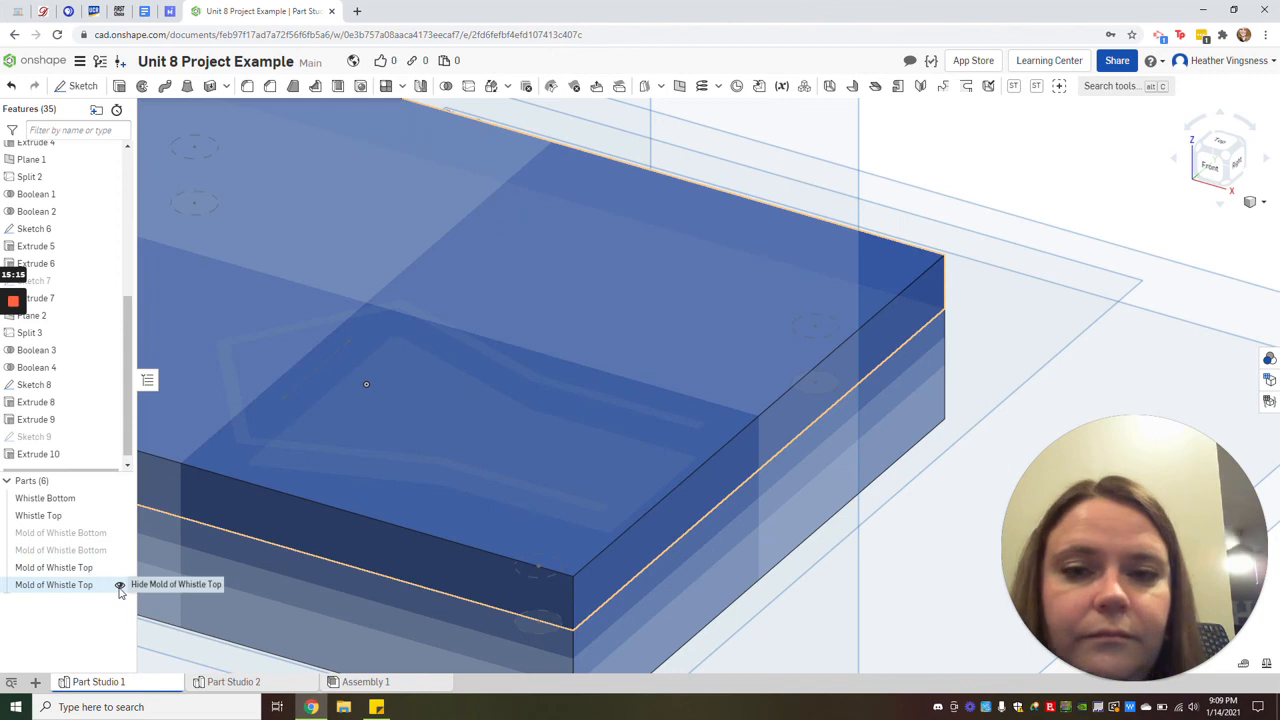
- Sketch a circle on the Mold of Whistle Top's end face at the mouthpiece, centered on the parting line between the two pieces
left_click(76, 86)
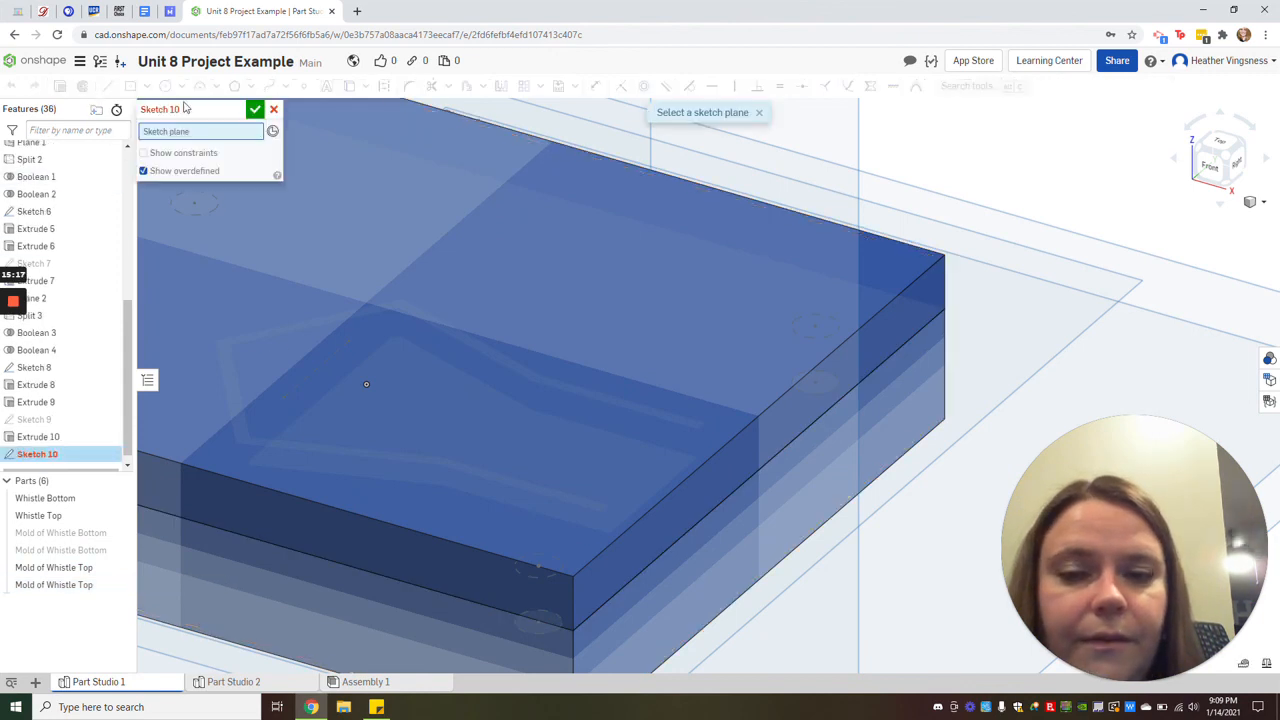
left_click(685, 496)
left_click(168, 87)
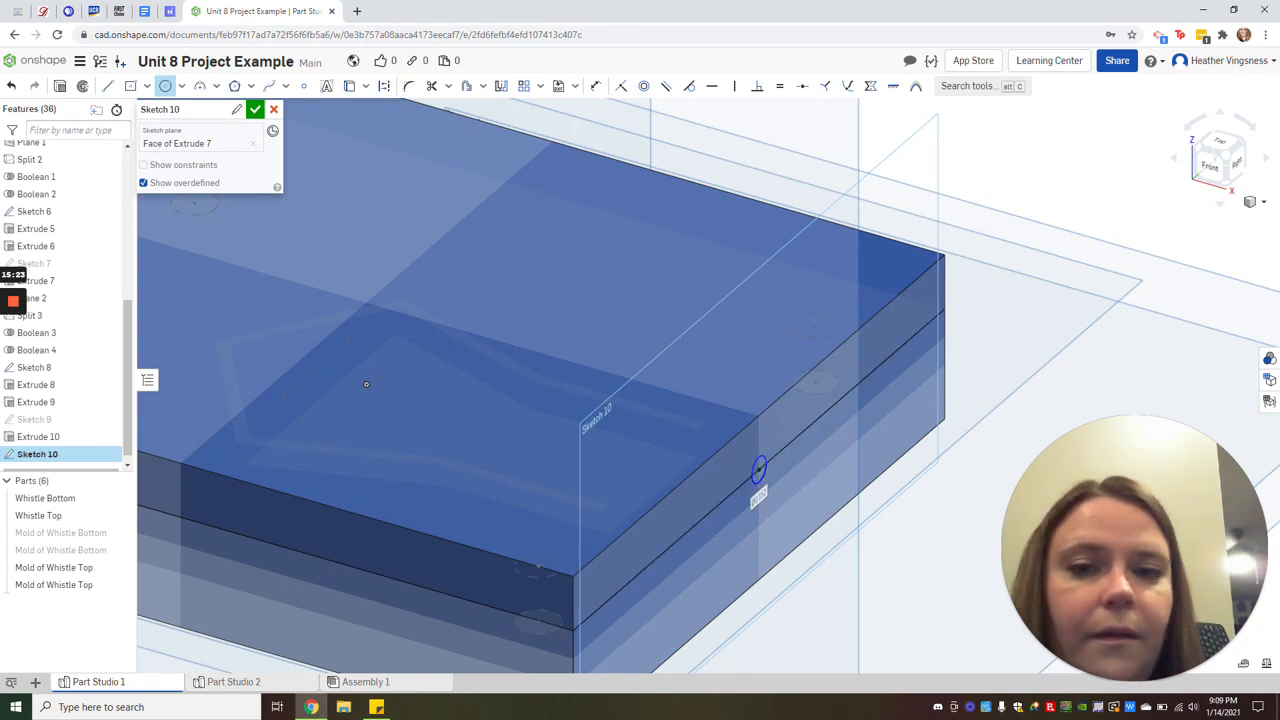
left_click(255, 109)
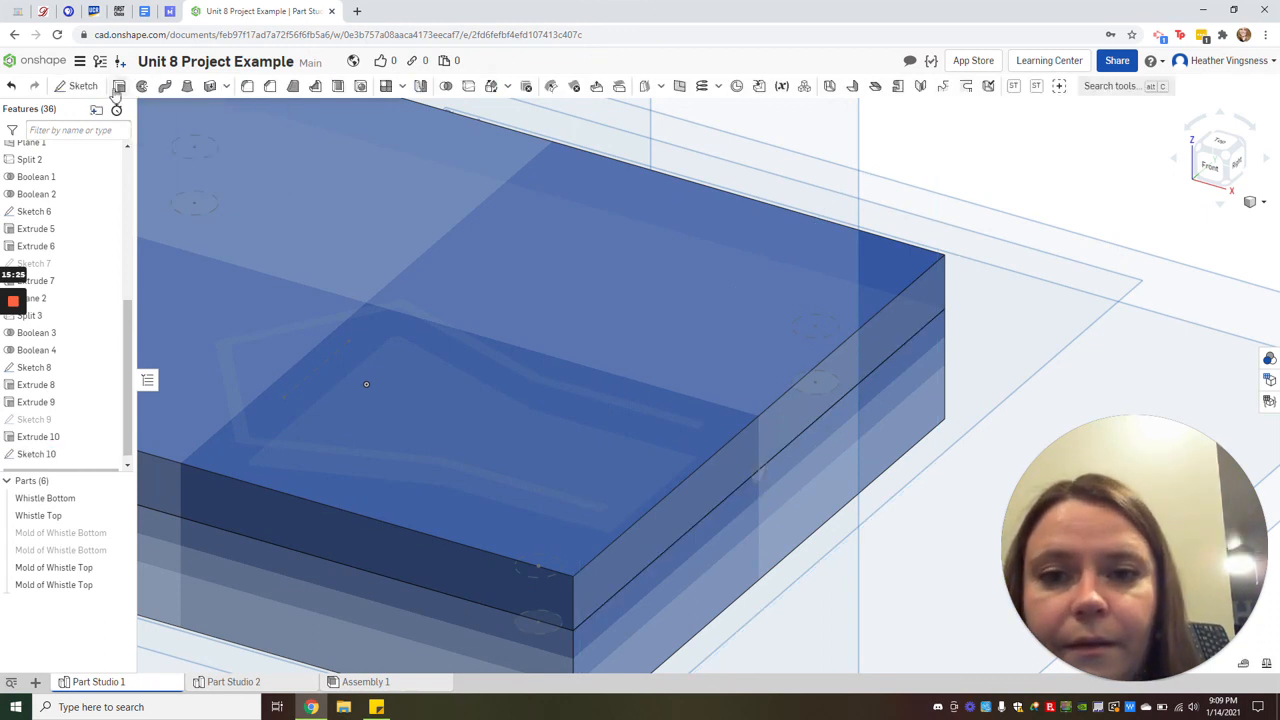
- Set up an extrude-remove of both halves of the Sketch 10 circle and hide the upper Mold of Whistle Top piece
key("shift+e")
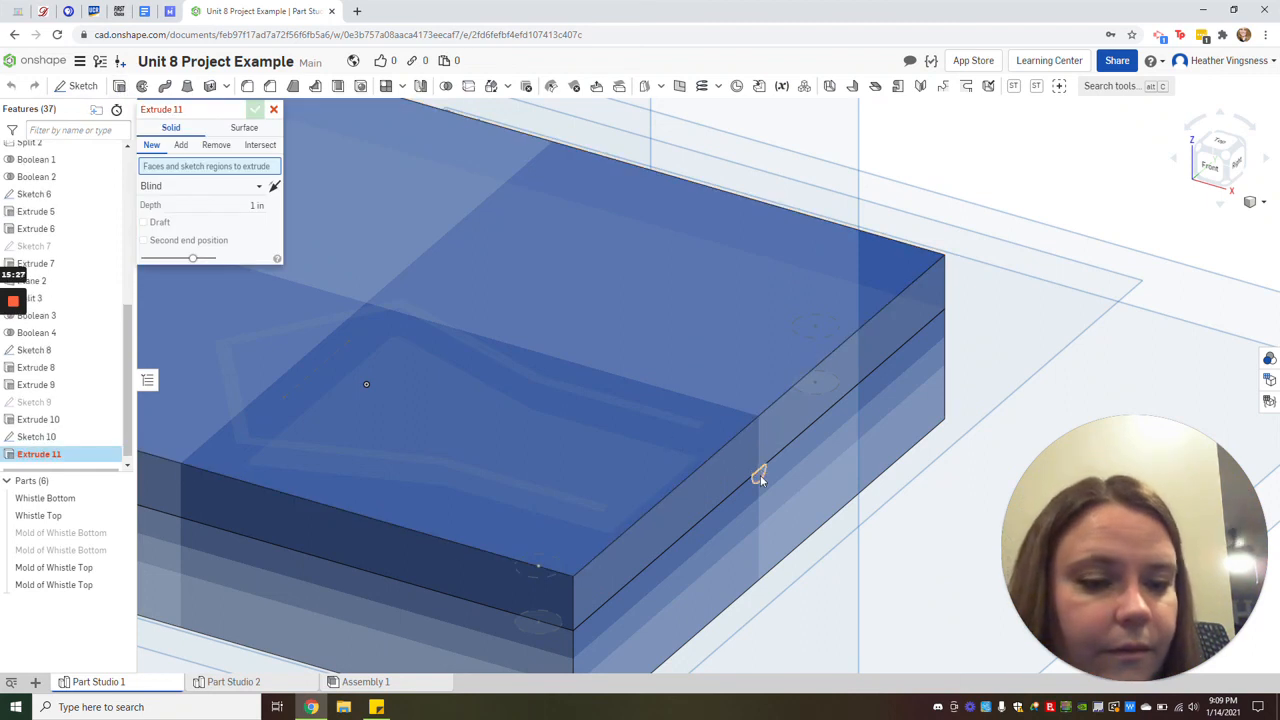
left_click(759, 476)
left_click(758, 471)
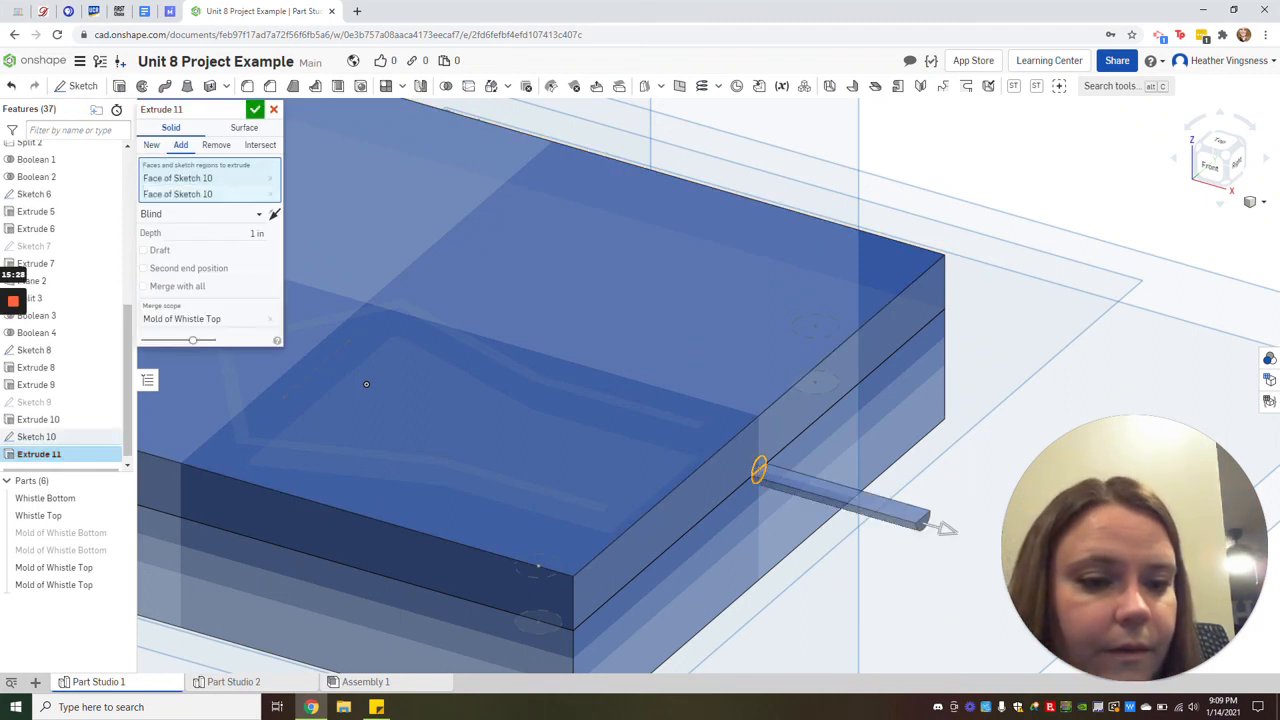
left_click(216, 144)
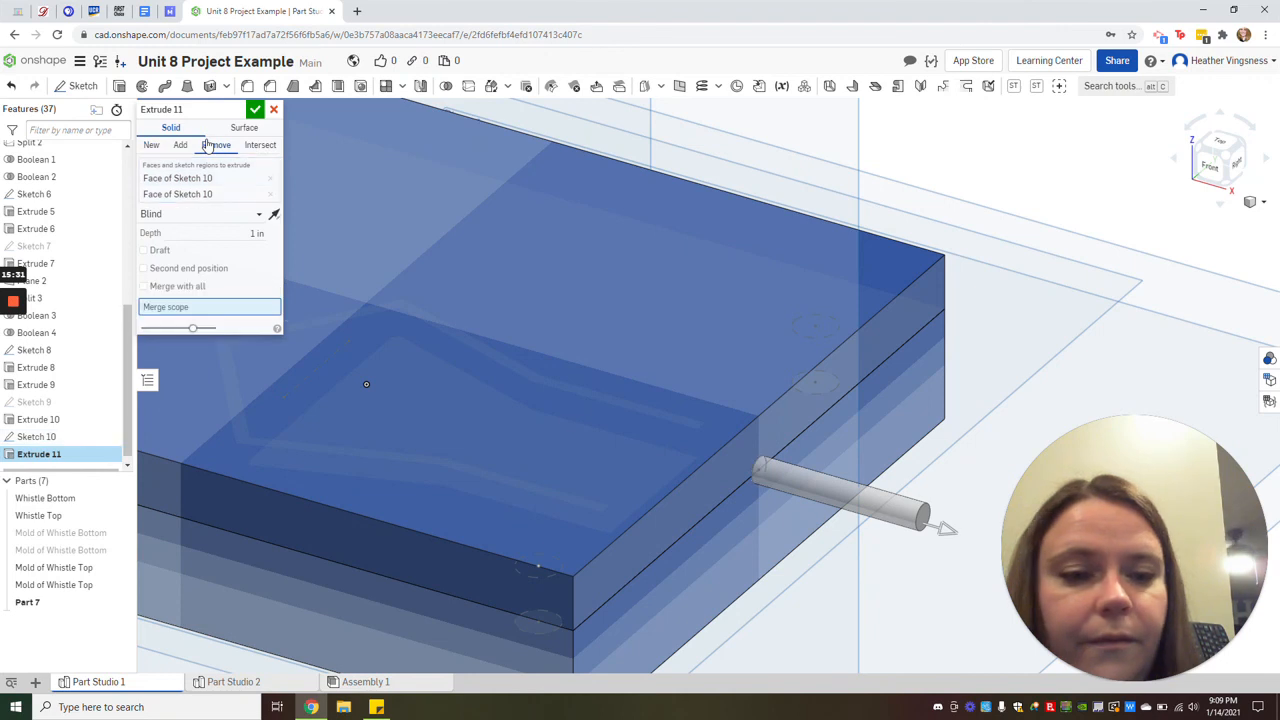
left_click(121, 584)
- Try Up to face and Up to next as the channel cut's end type, with Whistle Top as the merge scope
left_click(220, 214)
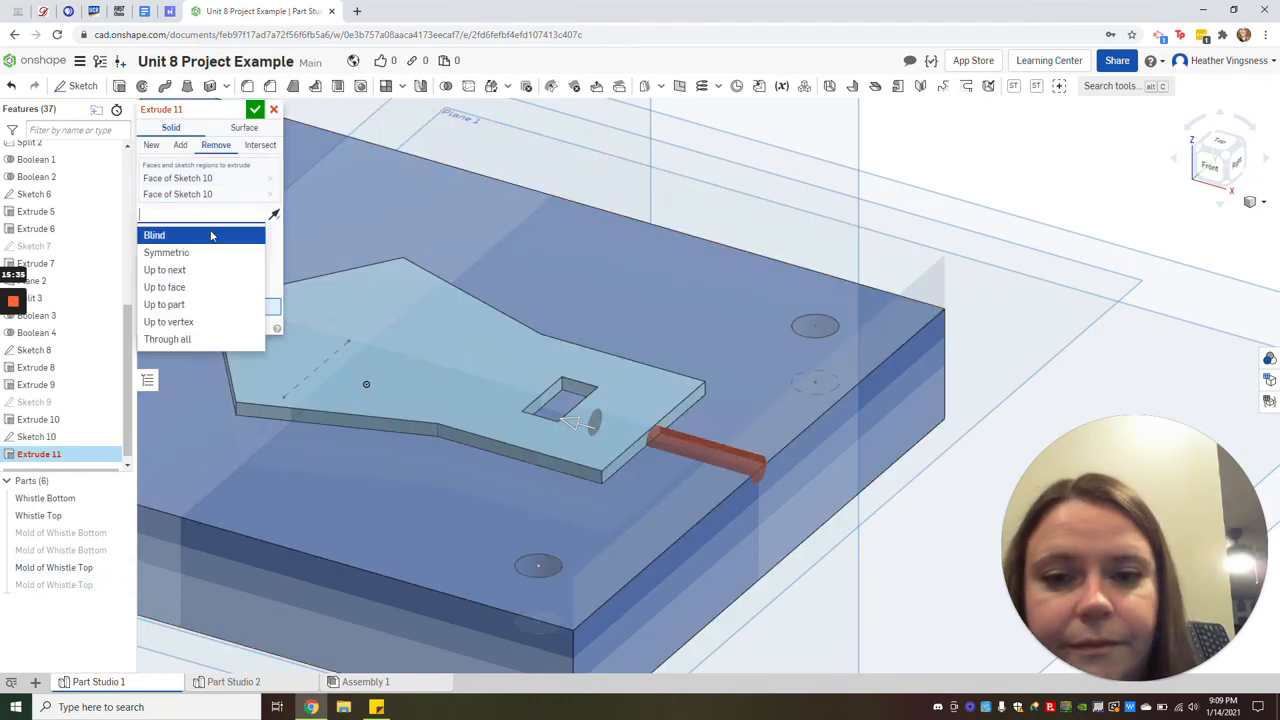
left_click(185, 287)
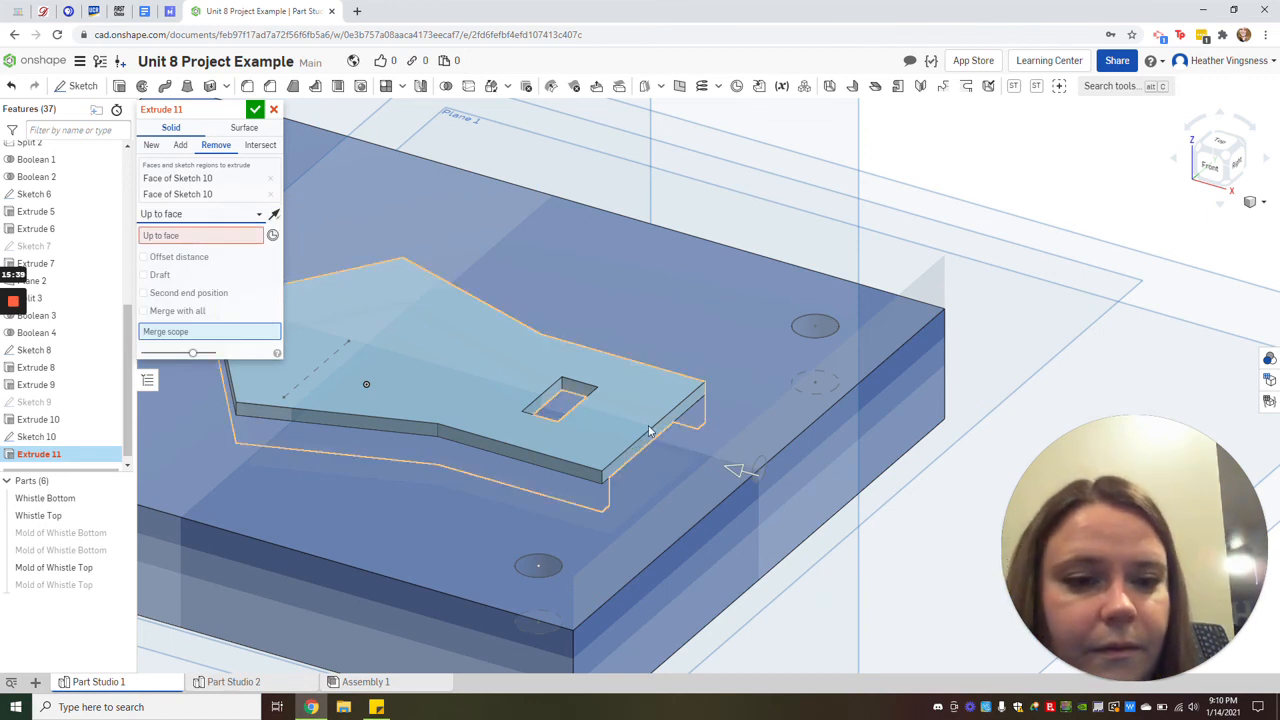
scroll(648, 430, "up", 5)
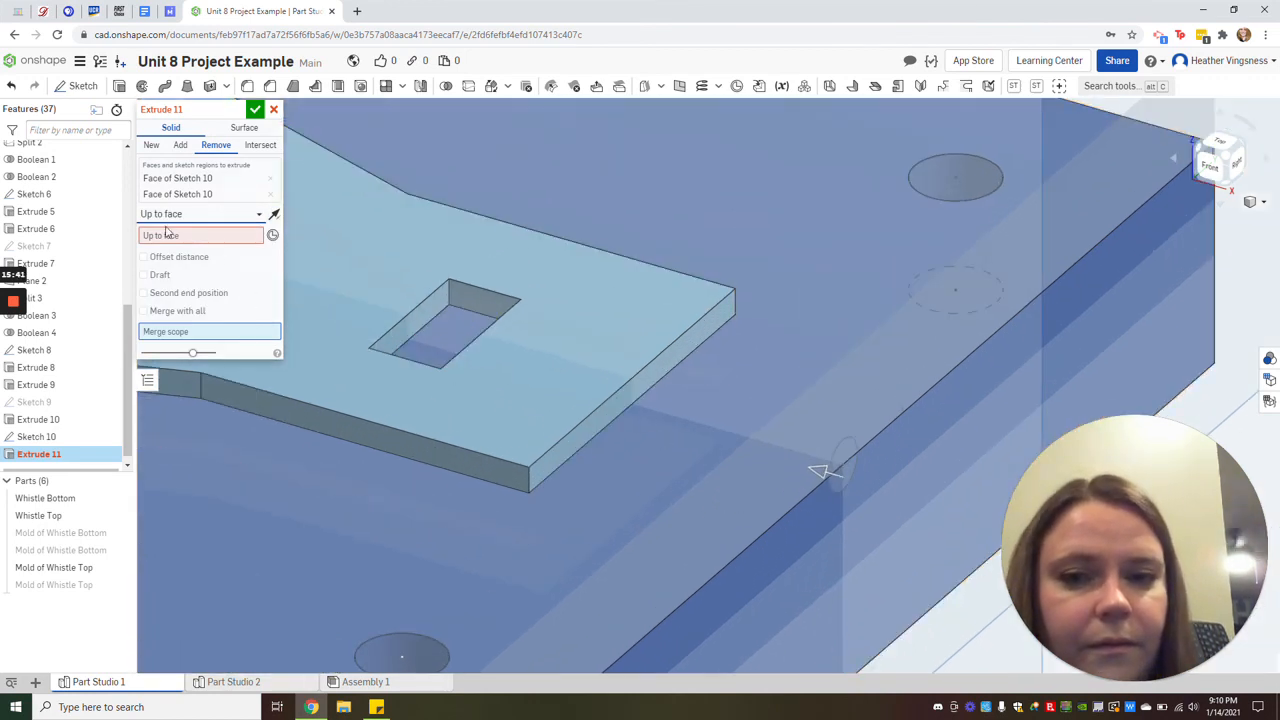
left_click(172, 215)
left_click(208, 287)
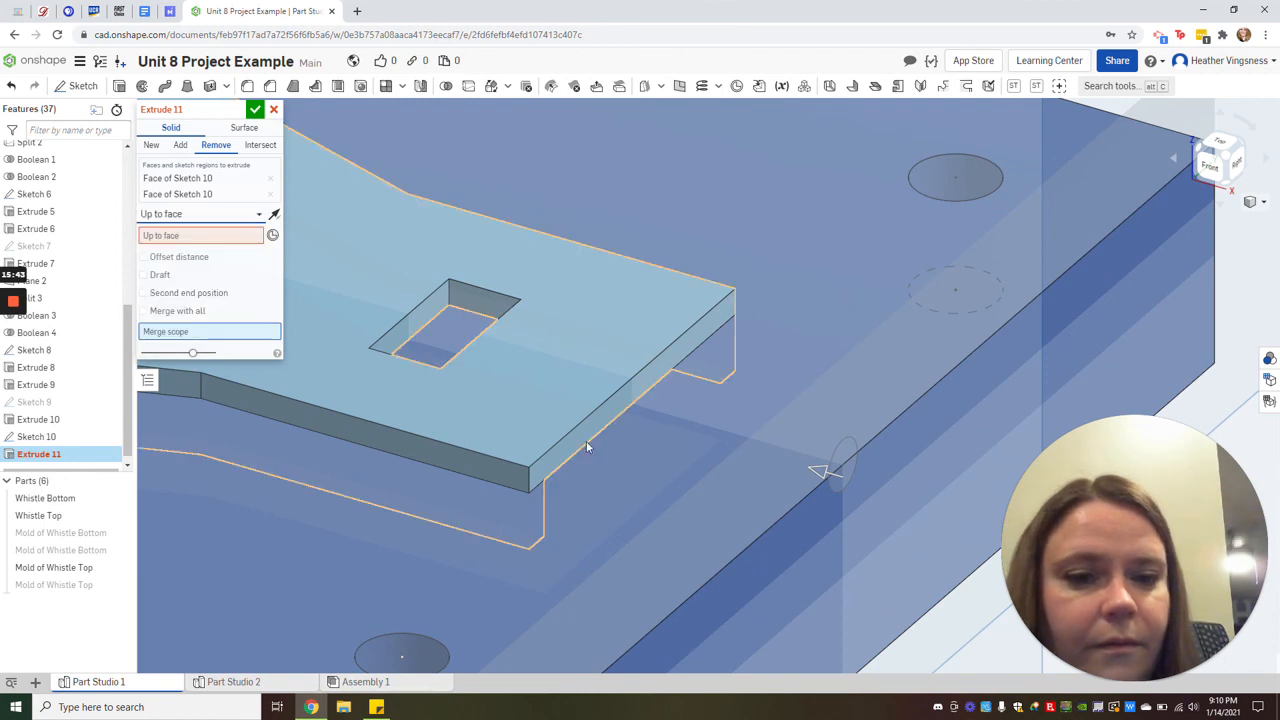
left_click(590, 436)
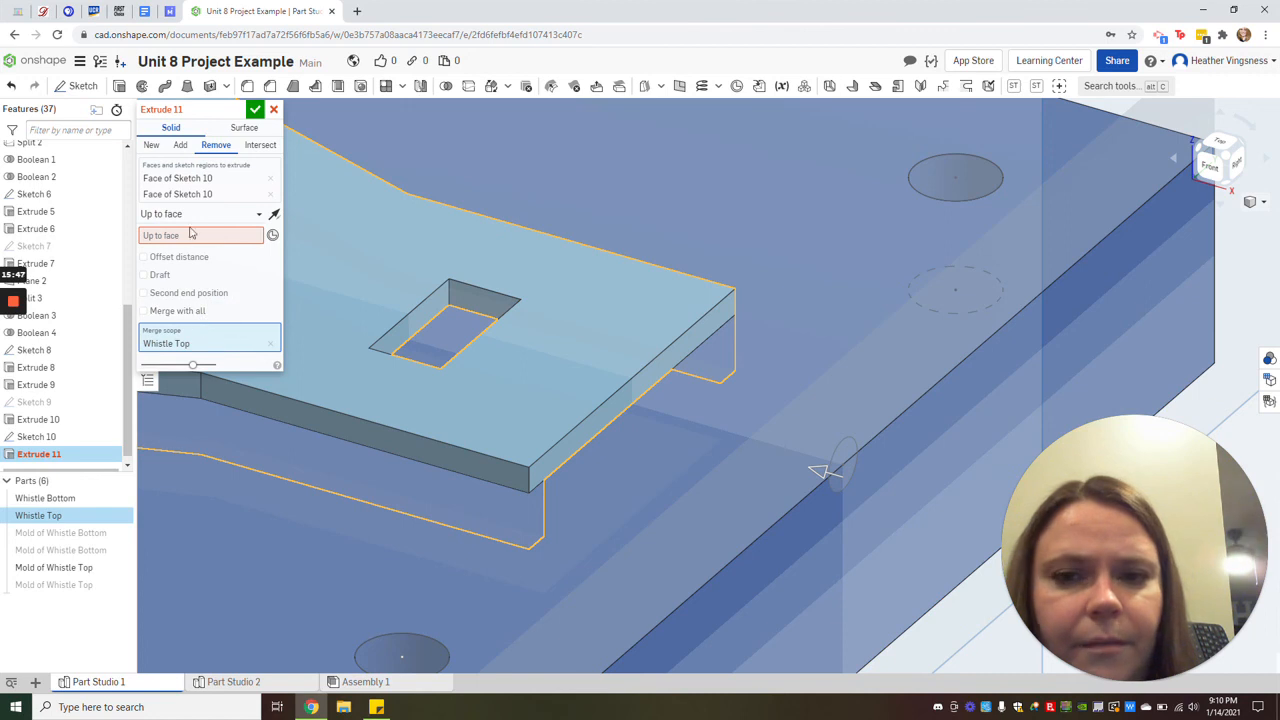
left_click(233, 214)
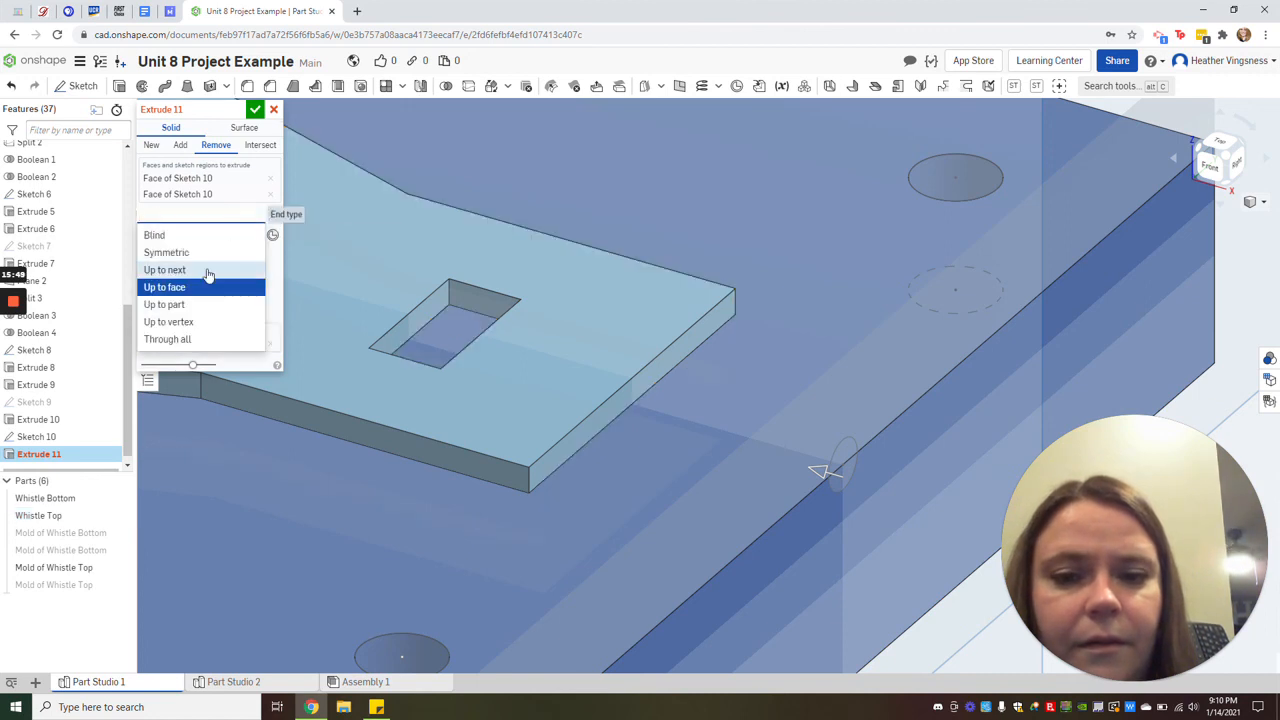
left_click(248, 267)
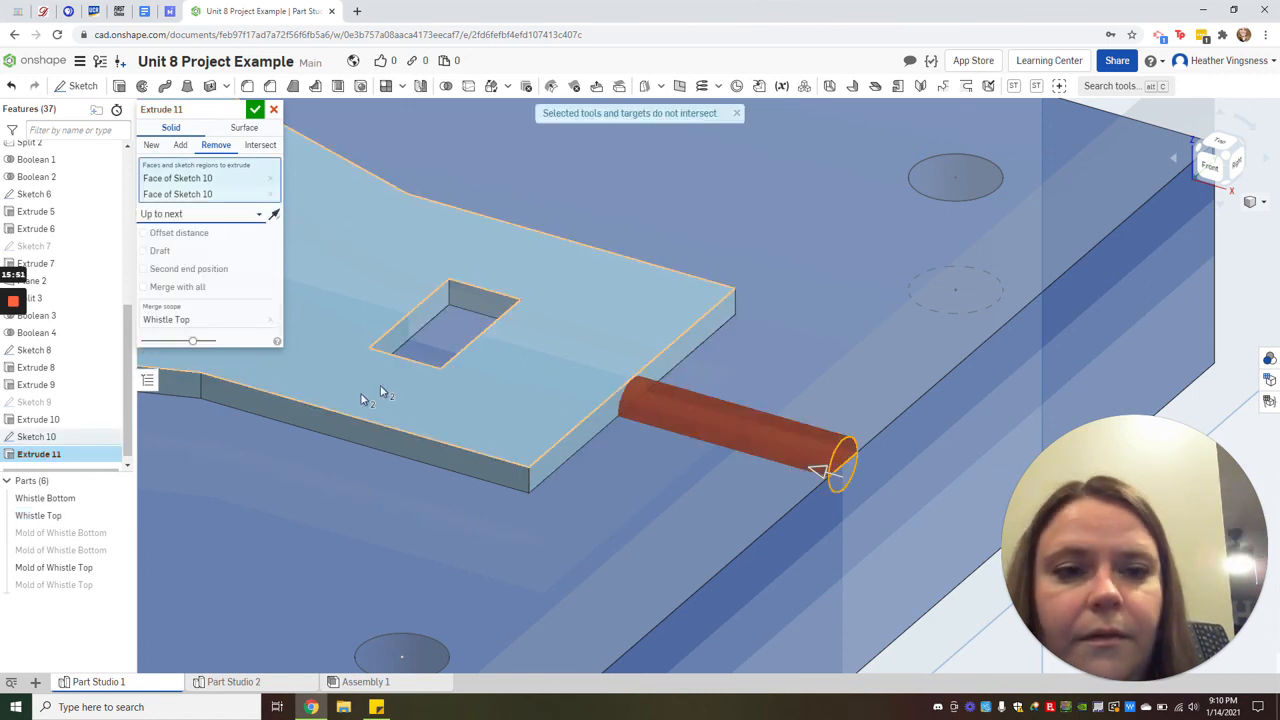
- Merge the channel cut with all parts and end it up to the Whistle Top part
left_click(188, 288)
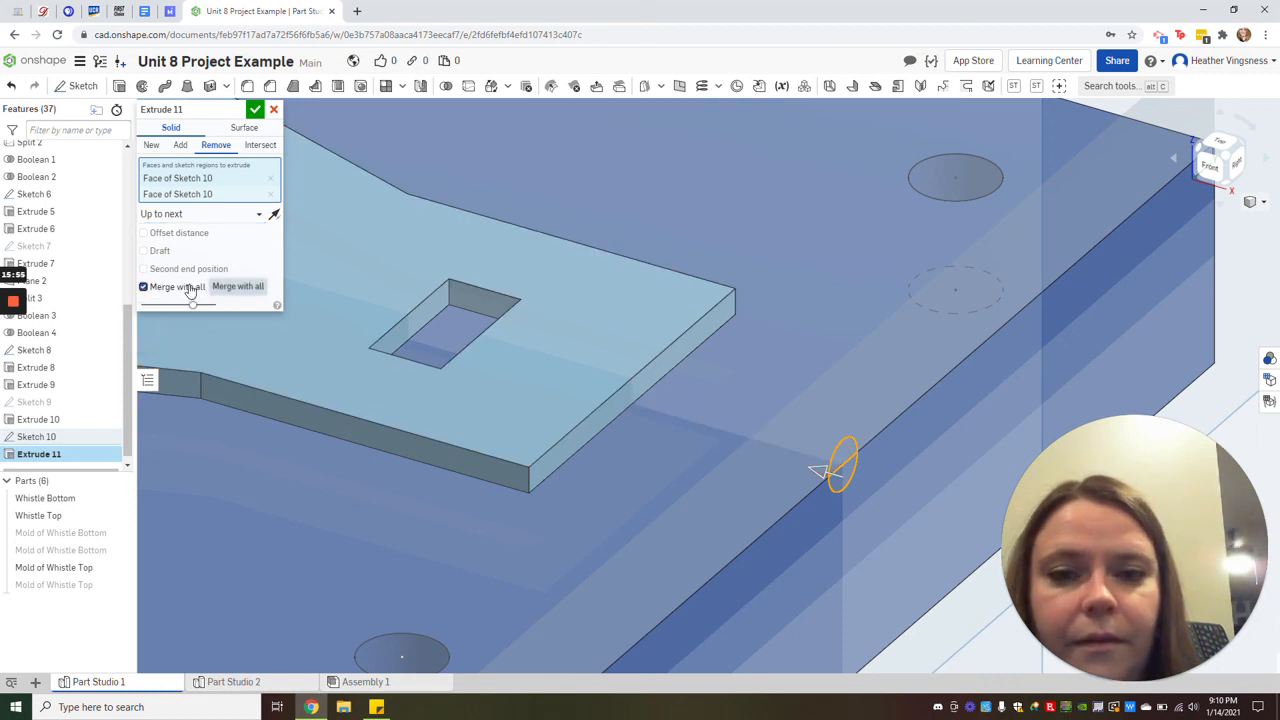
left_click(188, 214)
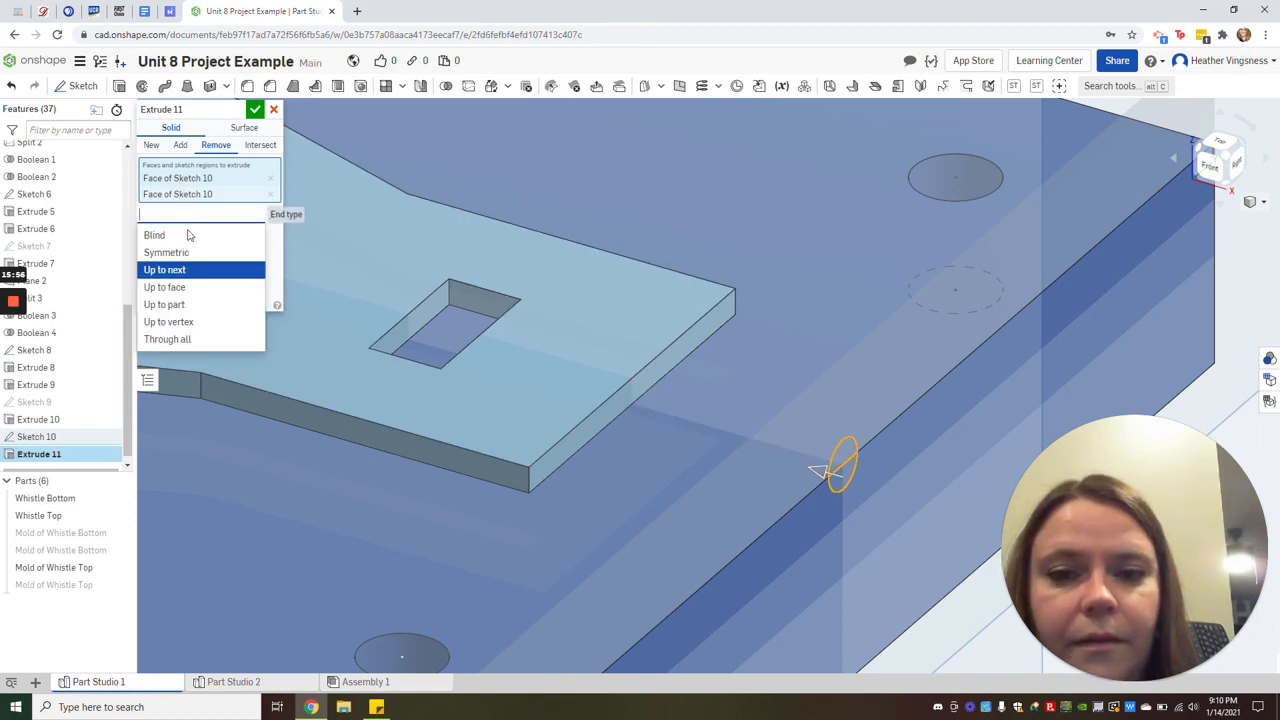
left_click(201, 304)
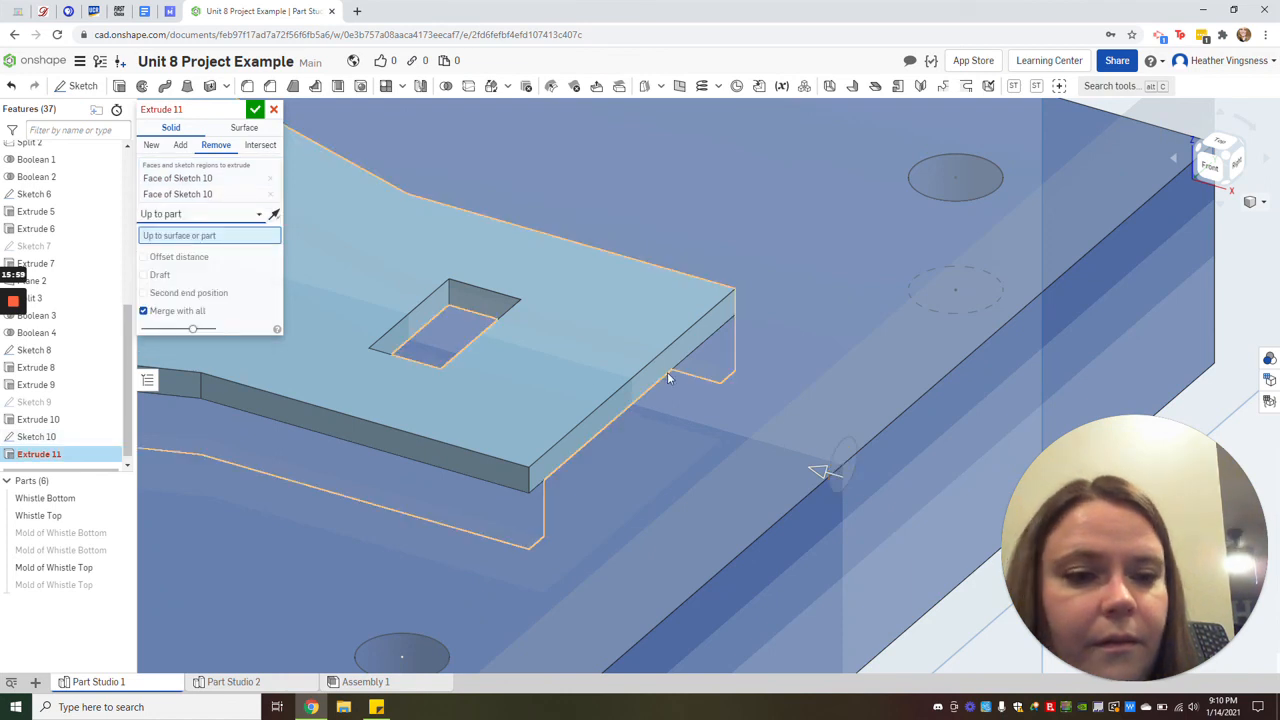
left_click(664, 374)
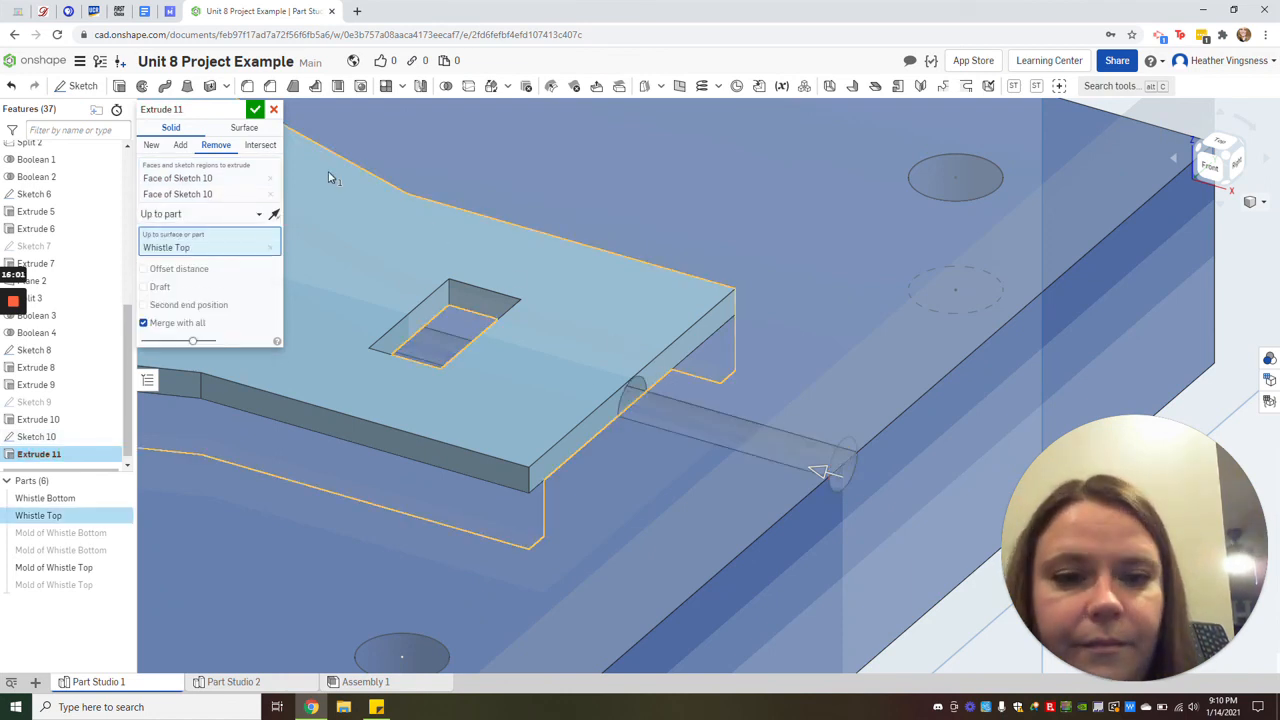
left_click(256, 111)
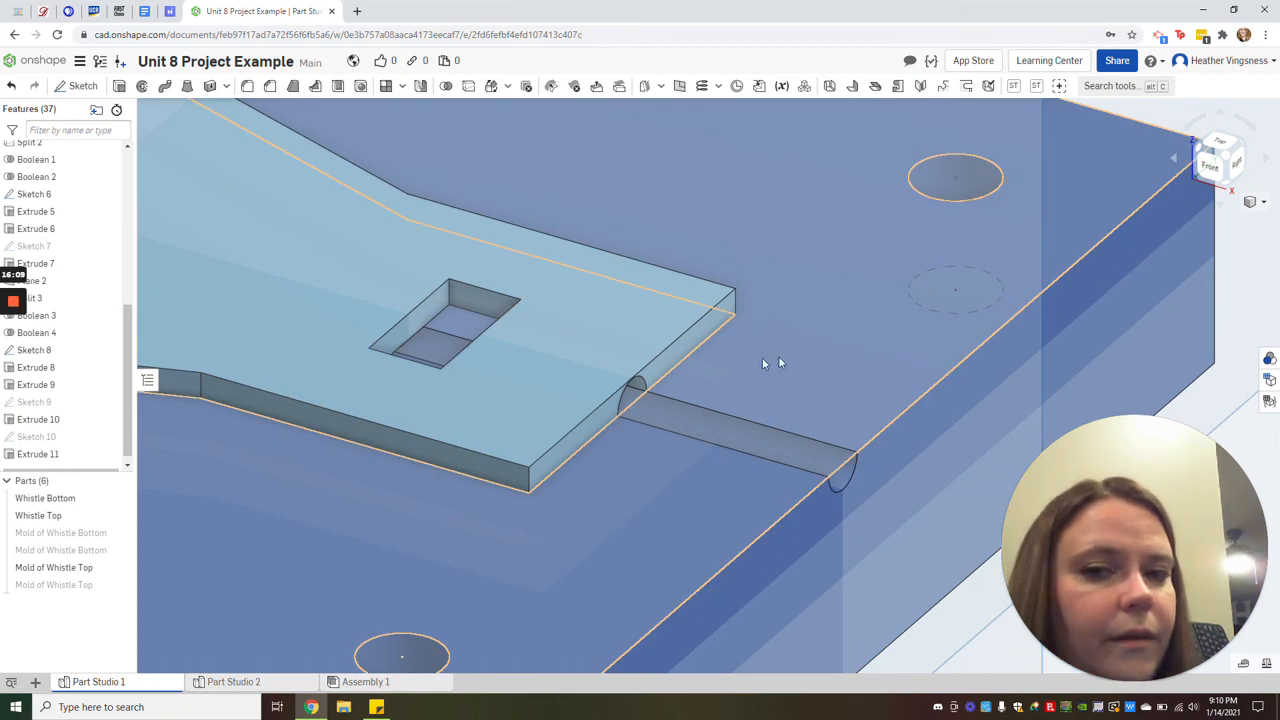
- Show the upper Mold of Whistle Top piece again and inspect the channel opening on the closed mold's end face
left_click(1228, 188)
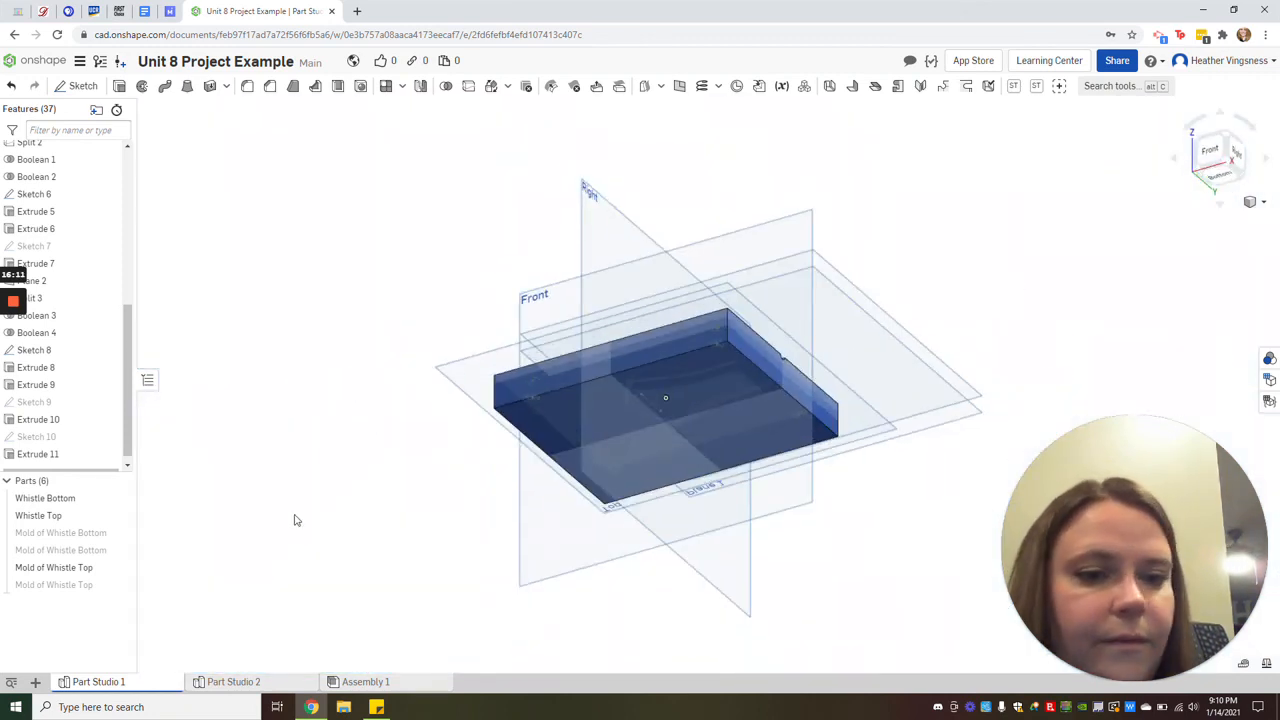
left_click(119, 586)
left_click(1228, 138)
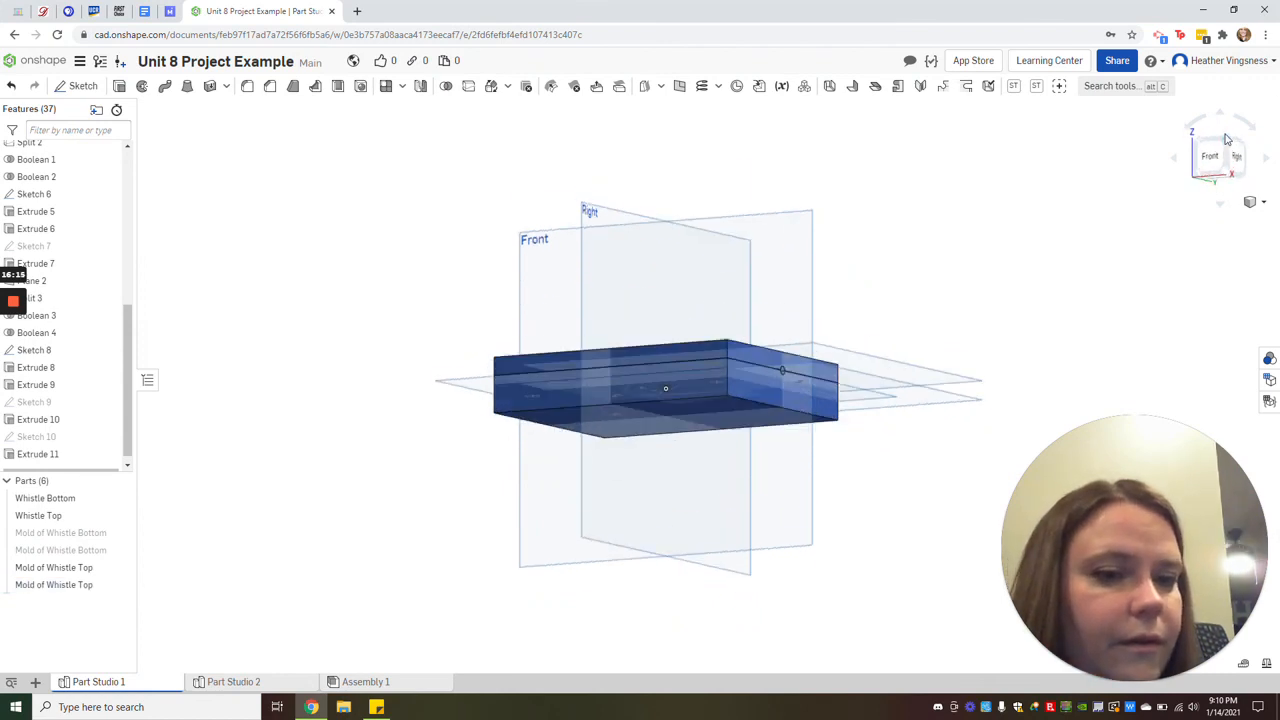